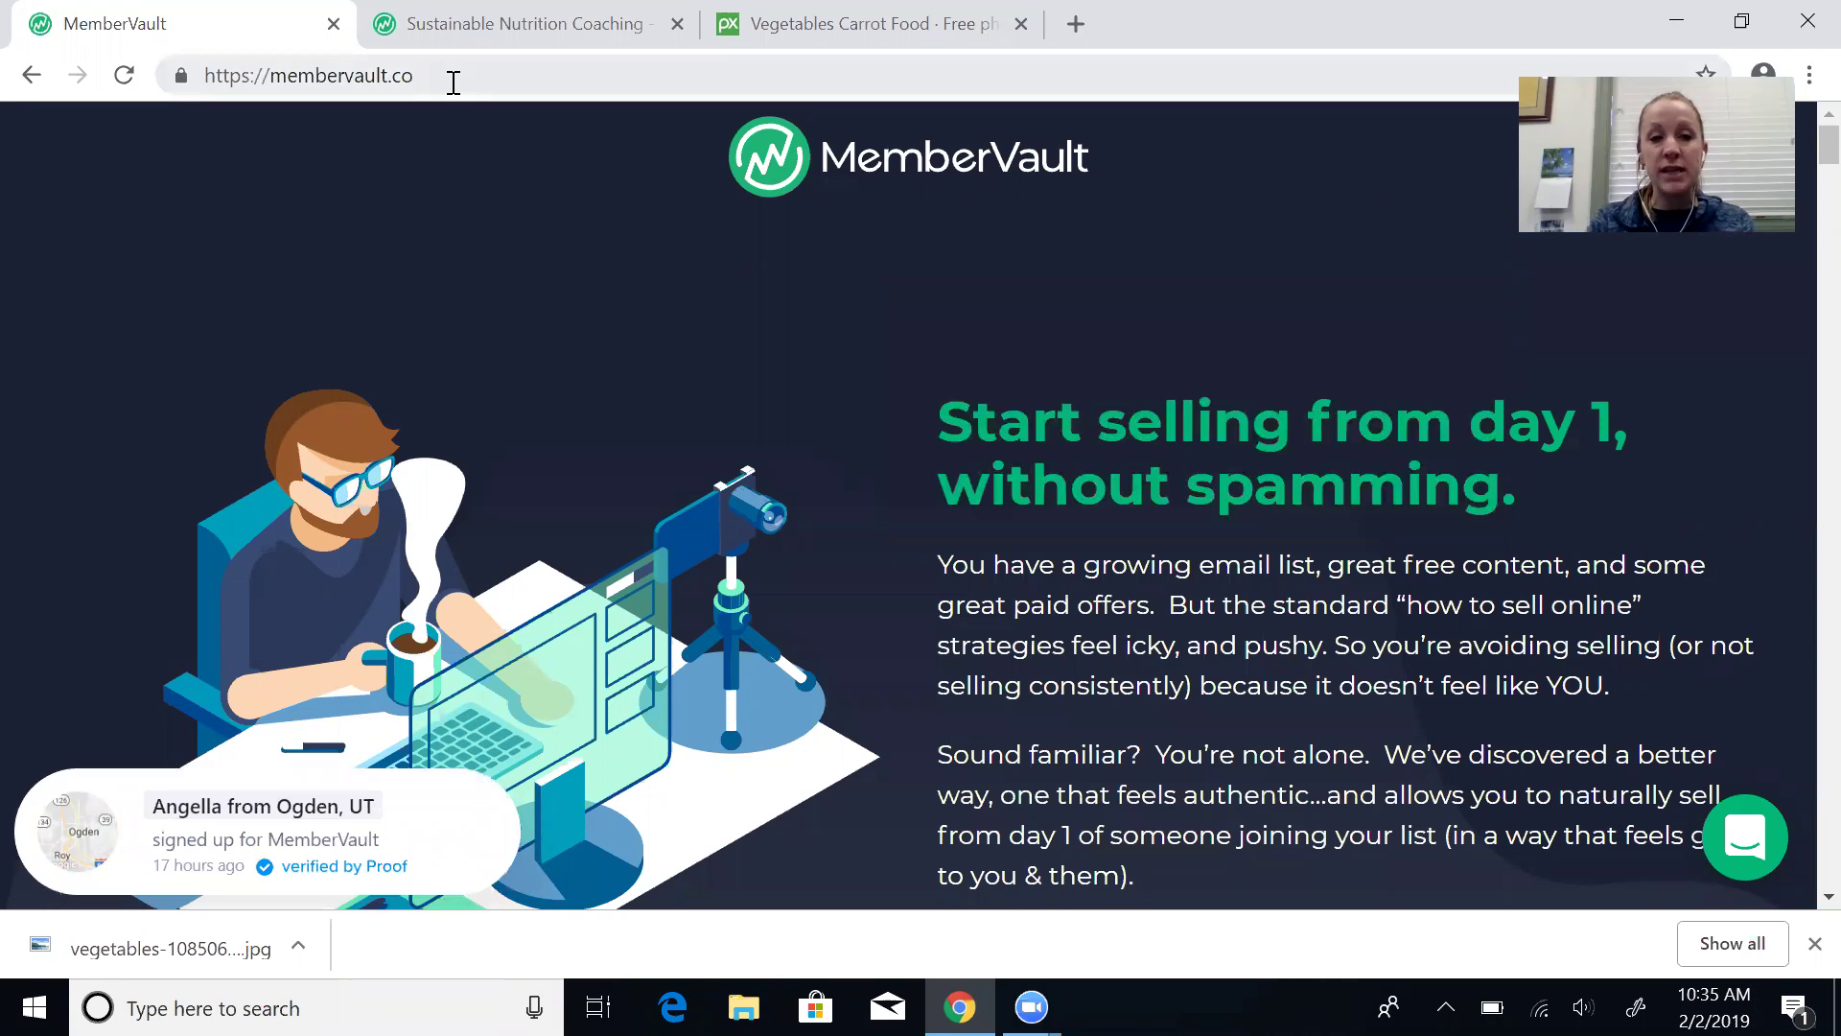
Step: Go to the MemberVault sign-in page and look up the existing account using the saved account email
{"action": "scroll", "coordinate": [1803, 901], "scroll_direction": "down", "scroll_amount": 4}
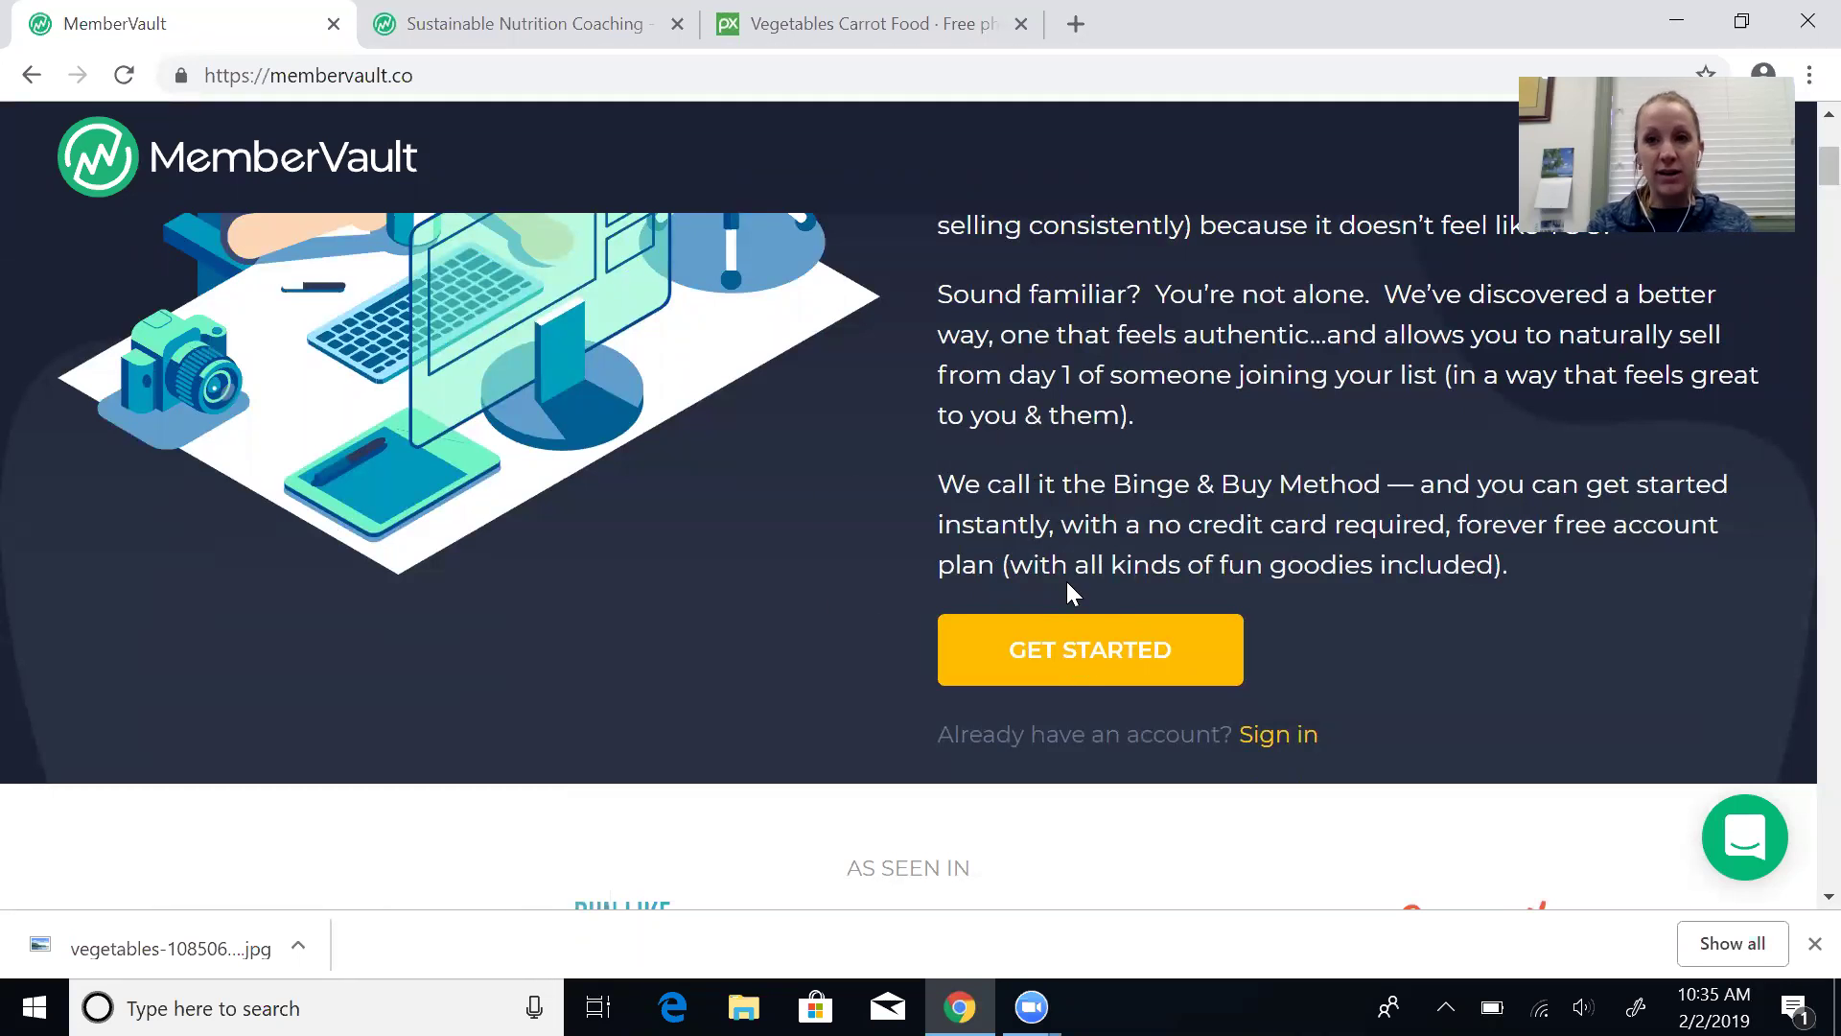
{"action": "left_click", "coordinate": [1292, 738]}
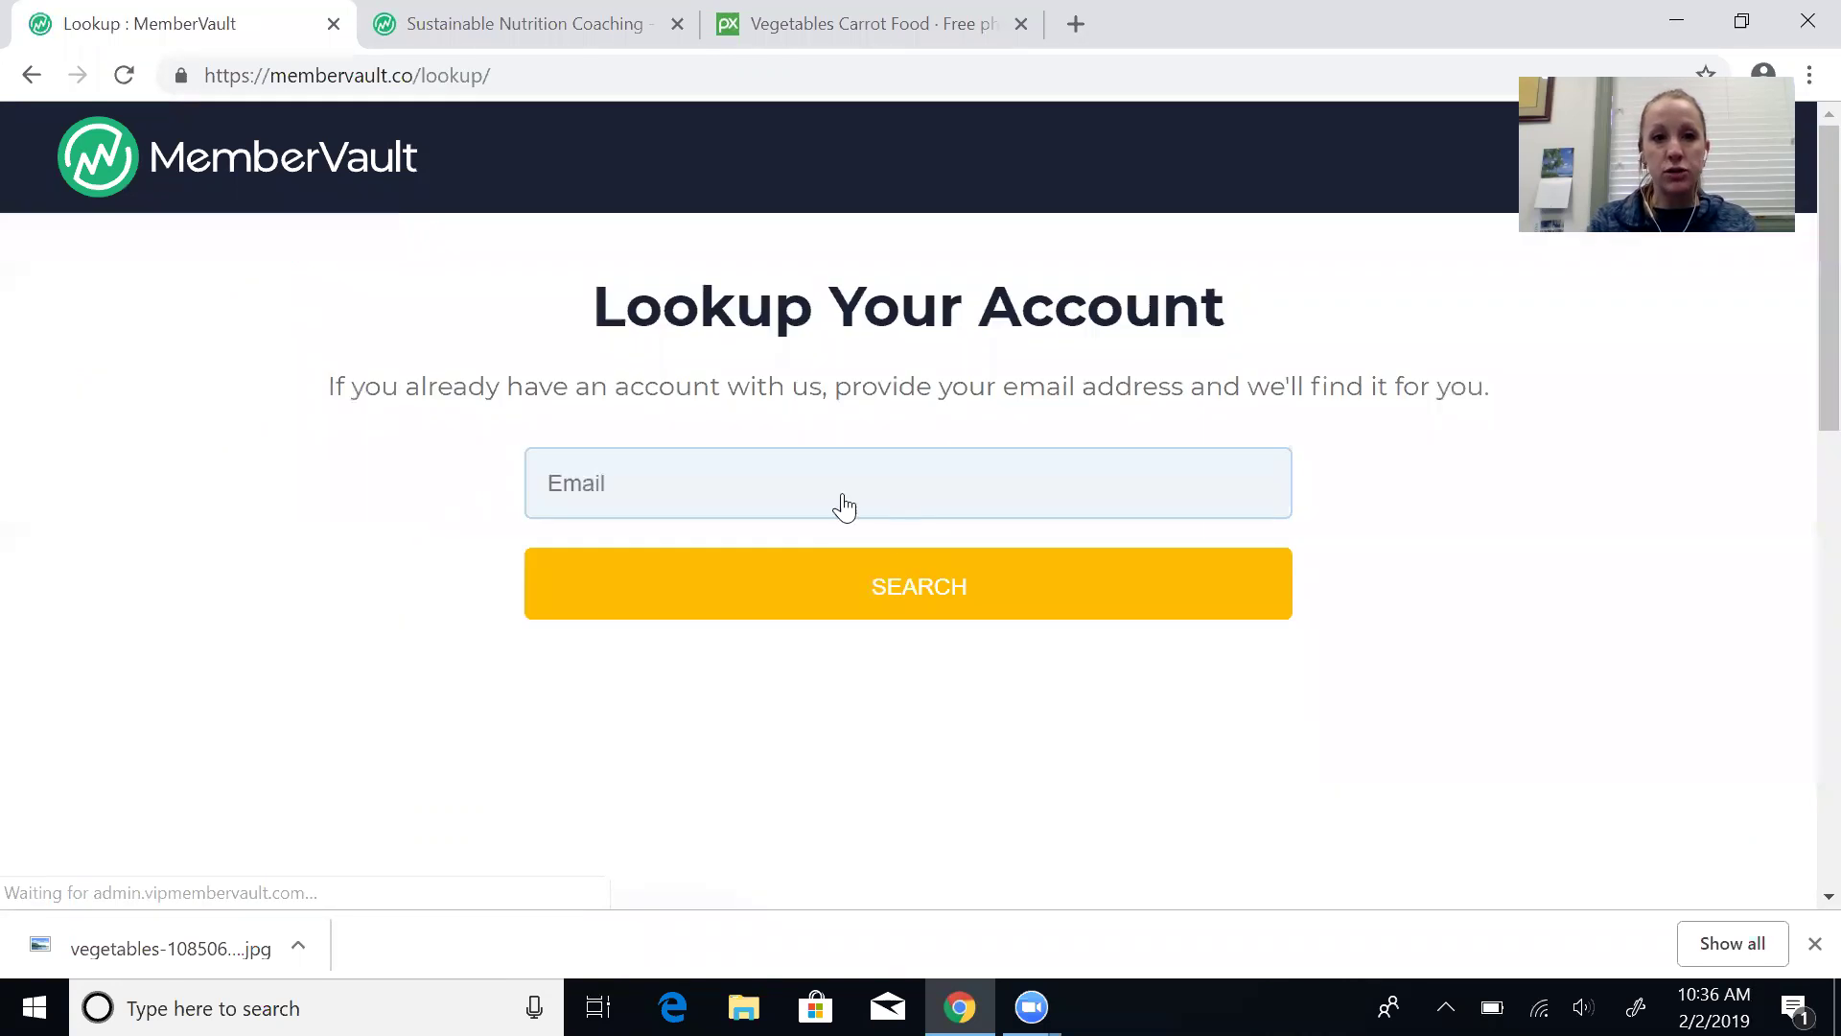
{"action": "left_click", "coordinate": [694, 466]}
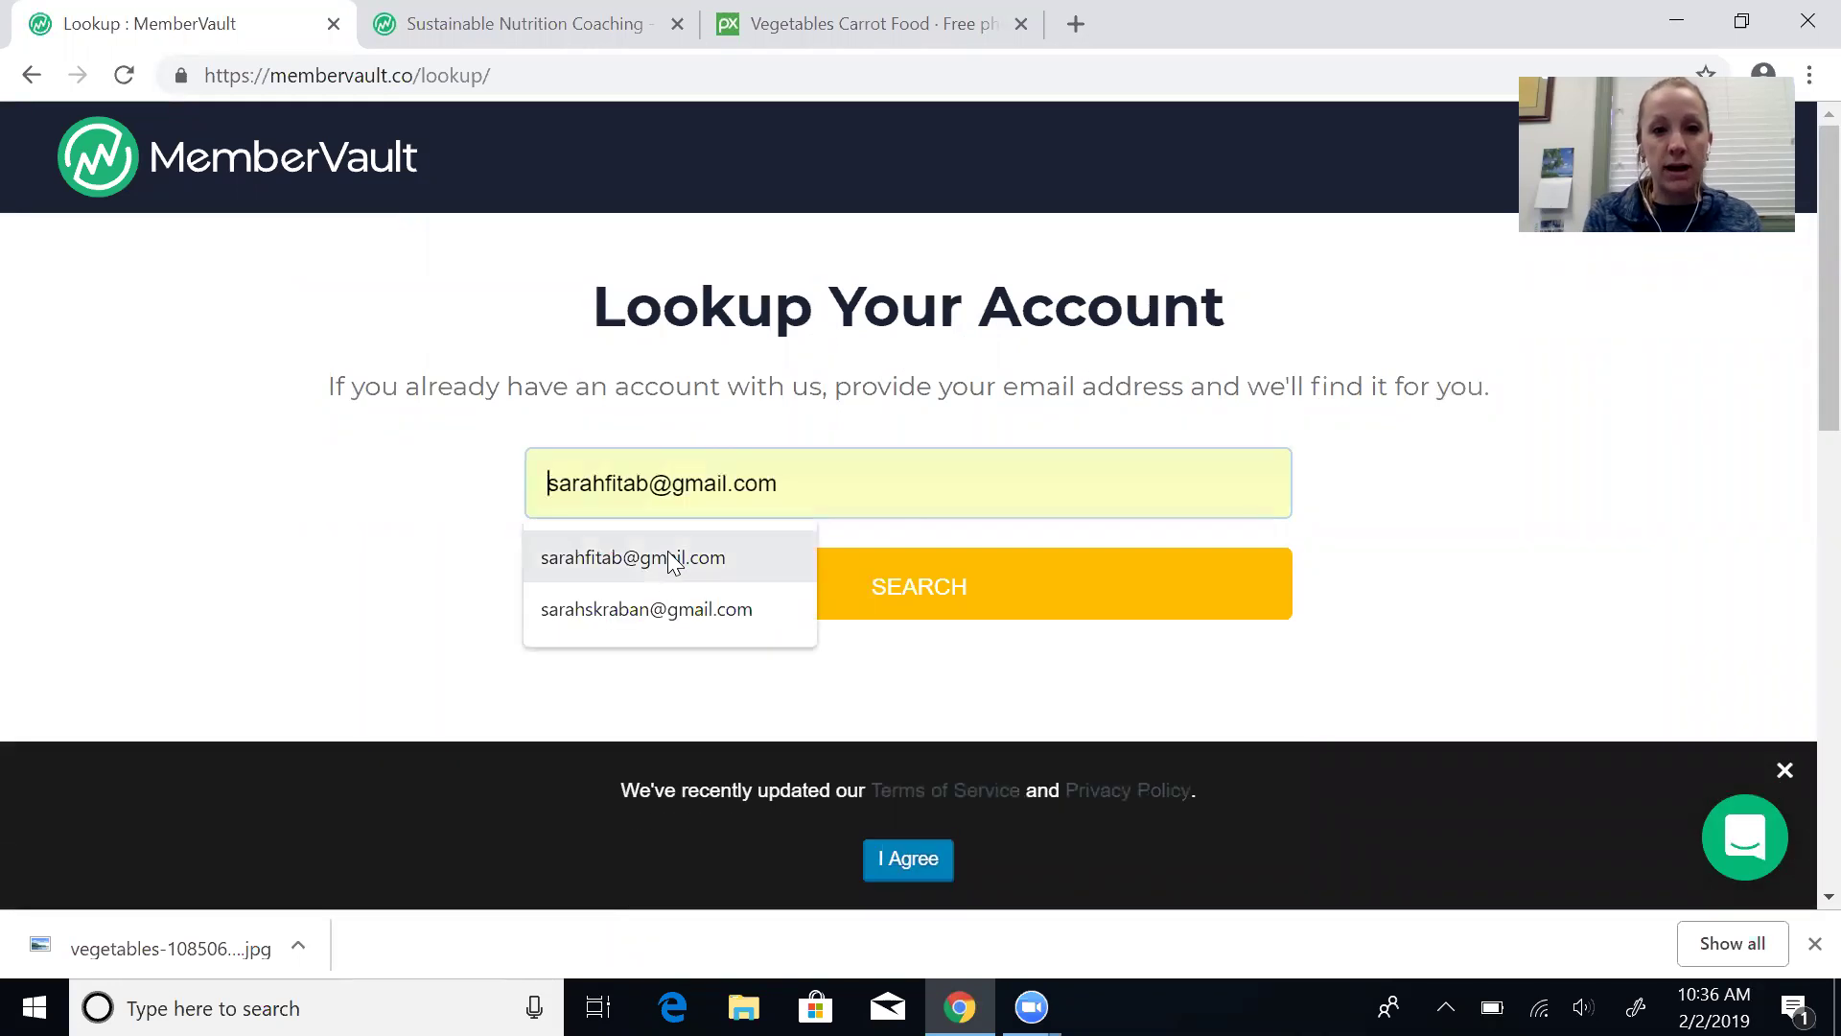
{"action": "left_click", "coordinate": [658, 609]}
{"action": "left_click", "coordinate": [825, 578]}
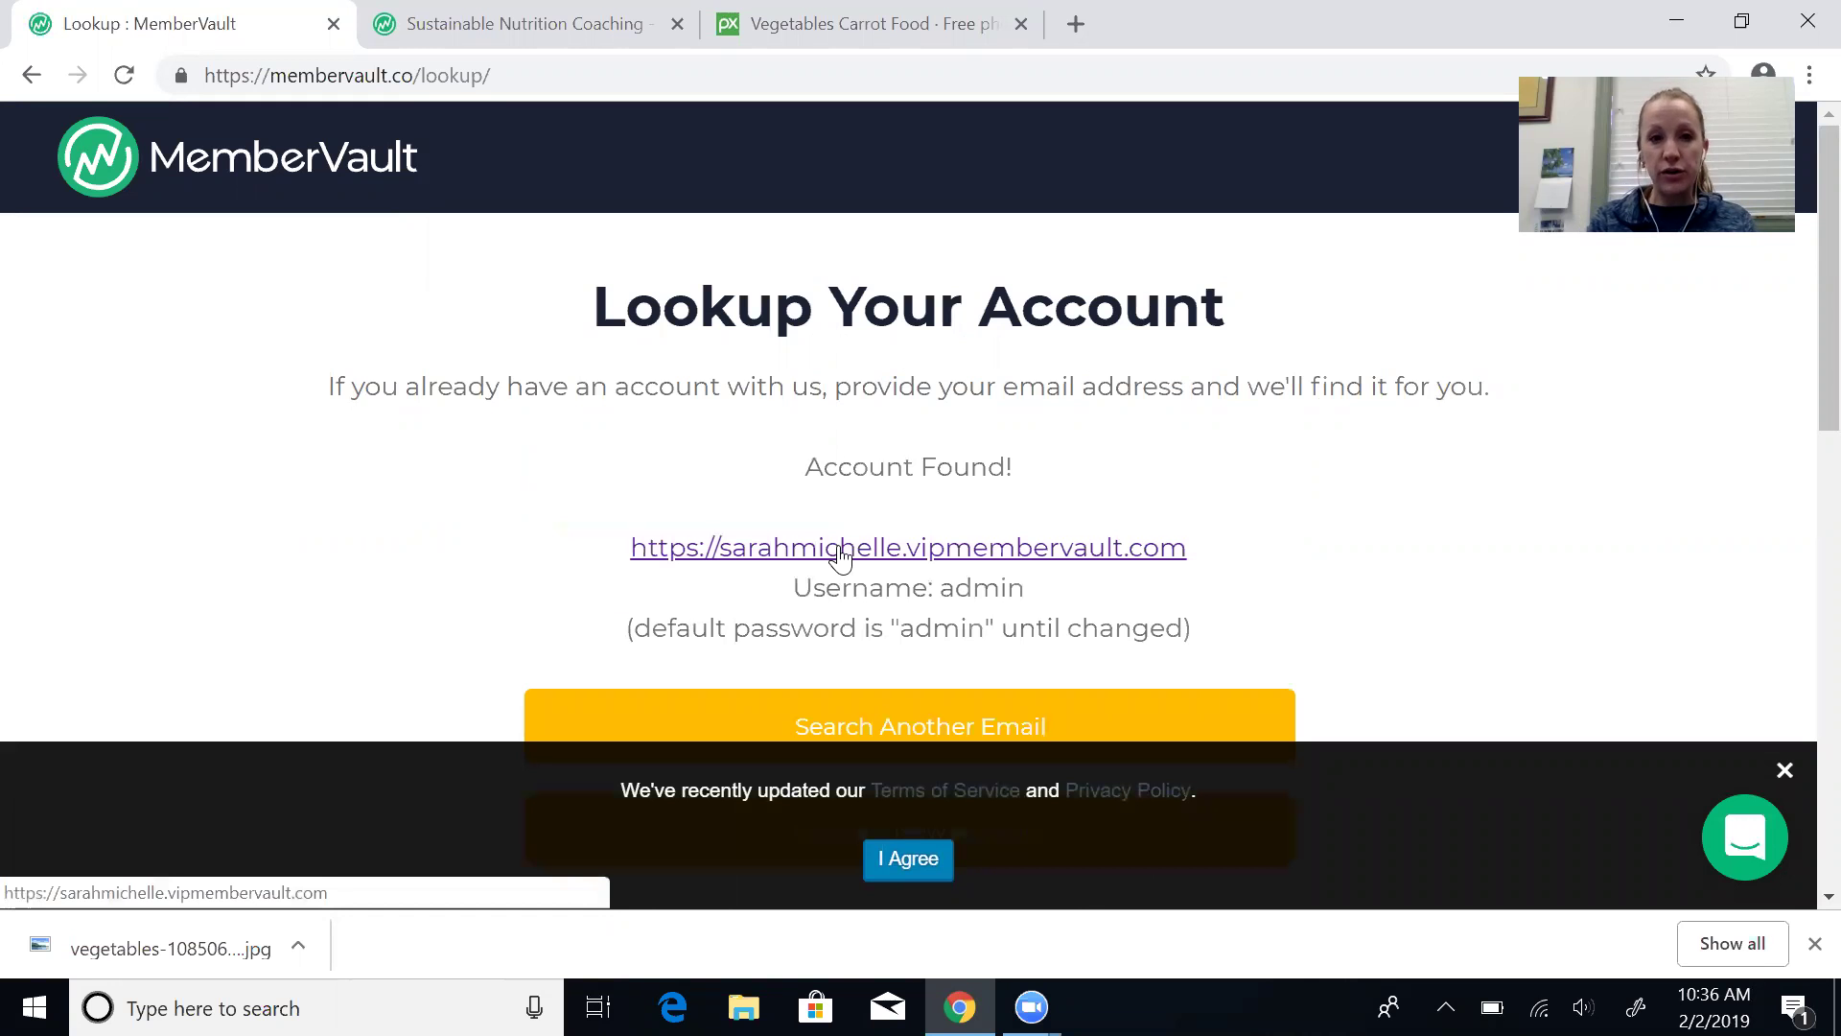
Step: Open the admin dashboard of the account that was looked up and close the lookup page
{"action": "left_click", "coordinate": [840, 555]}
{"action": "left_click", "coordinate": [829, 682]}
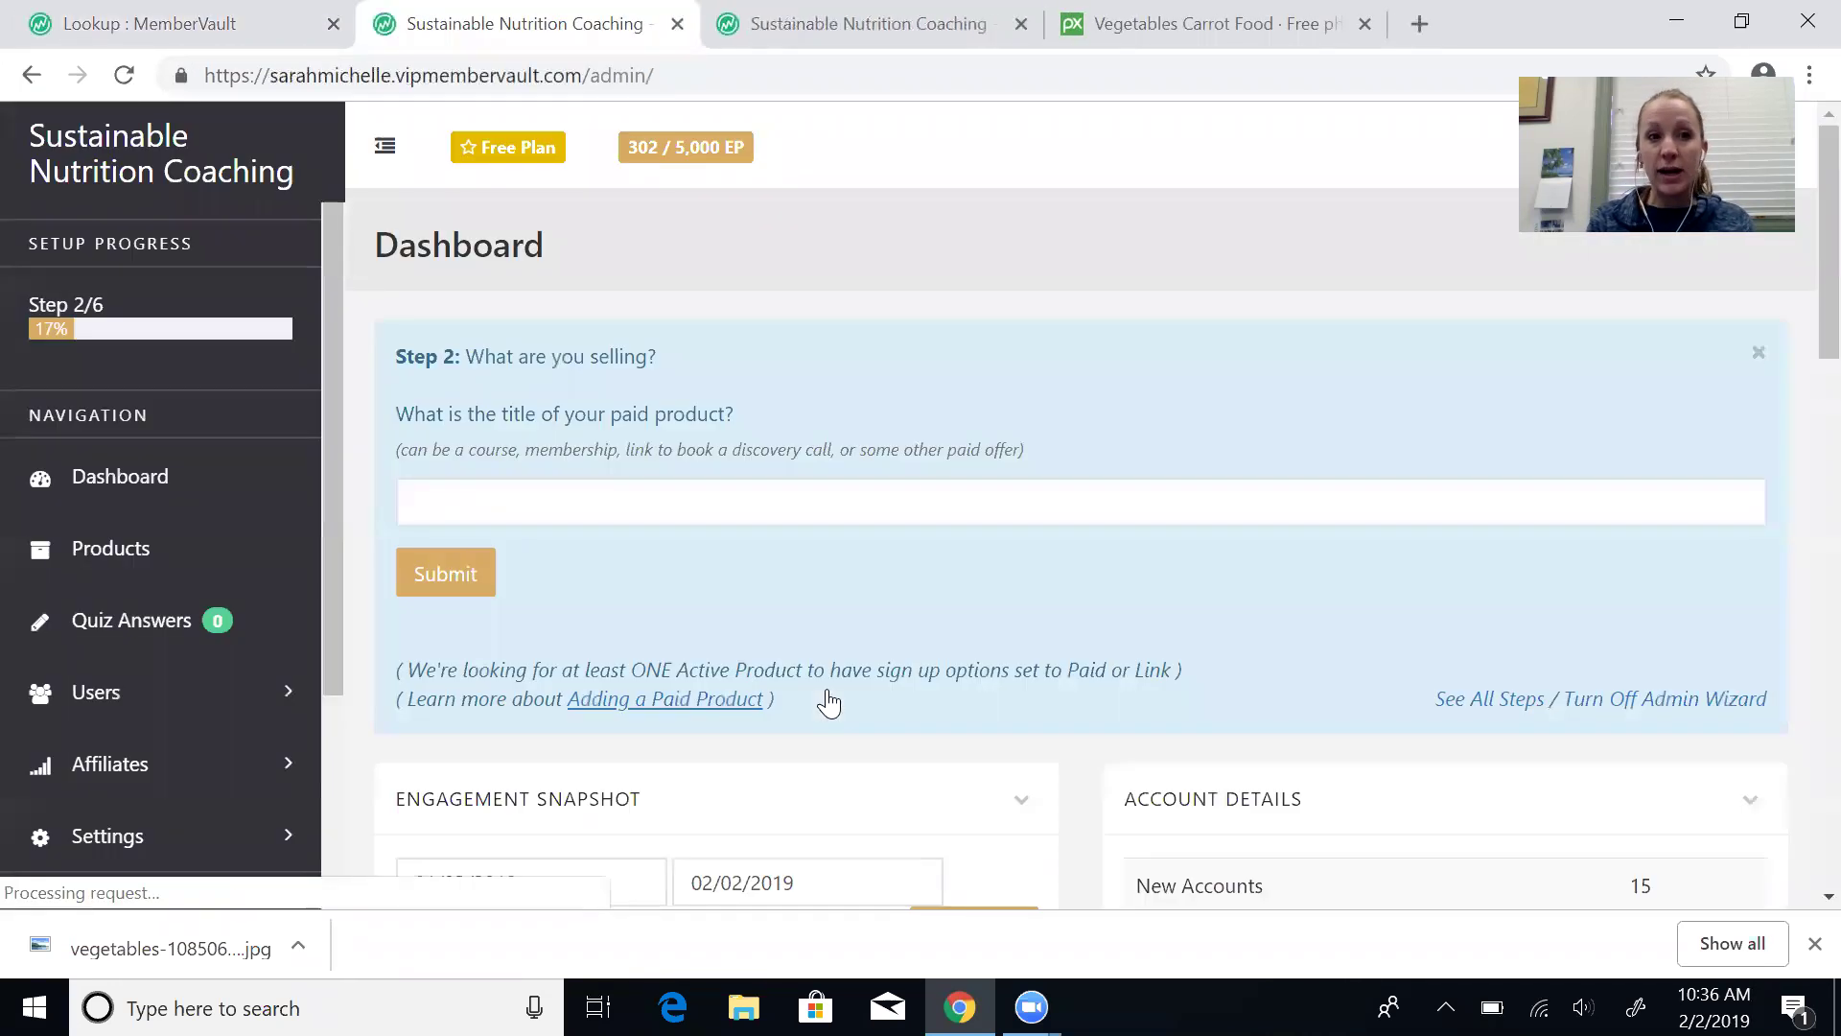
{"action": "left_click", "coordinate": [333, 23]}
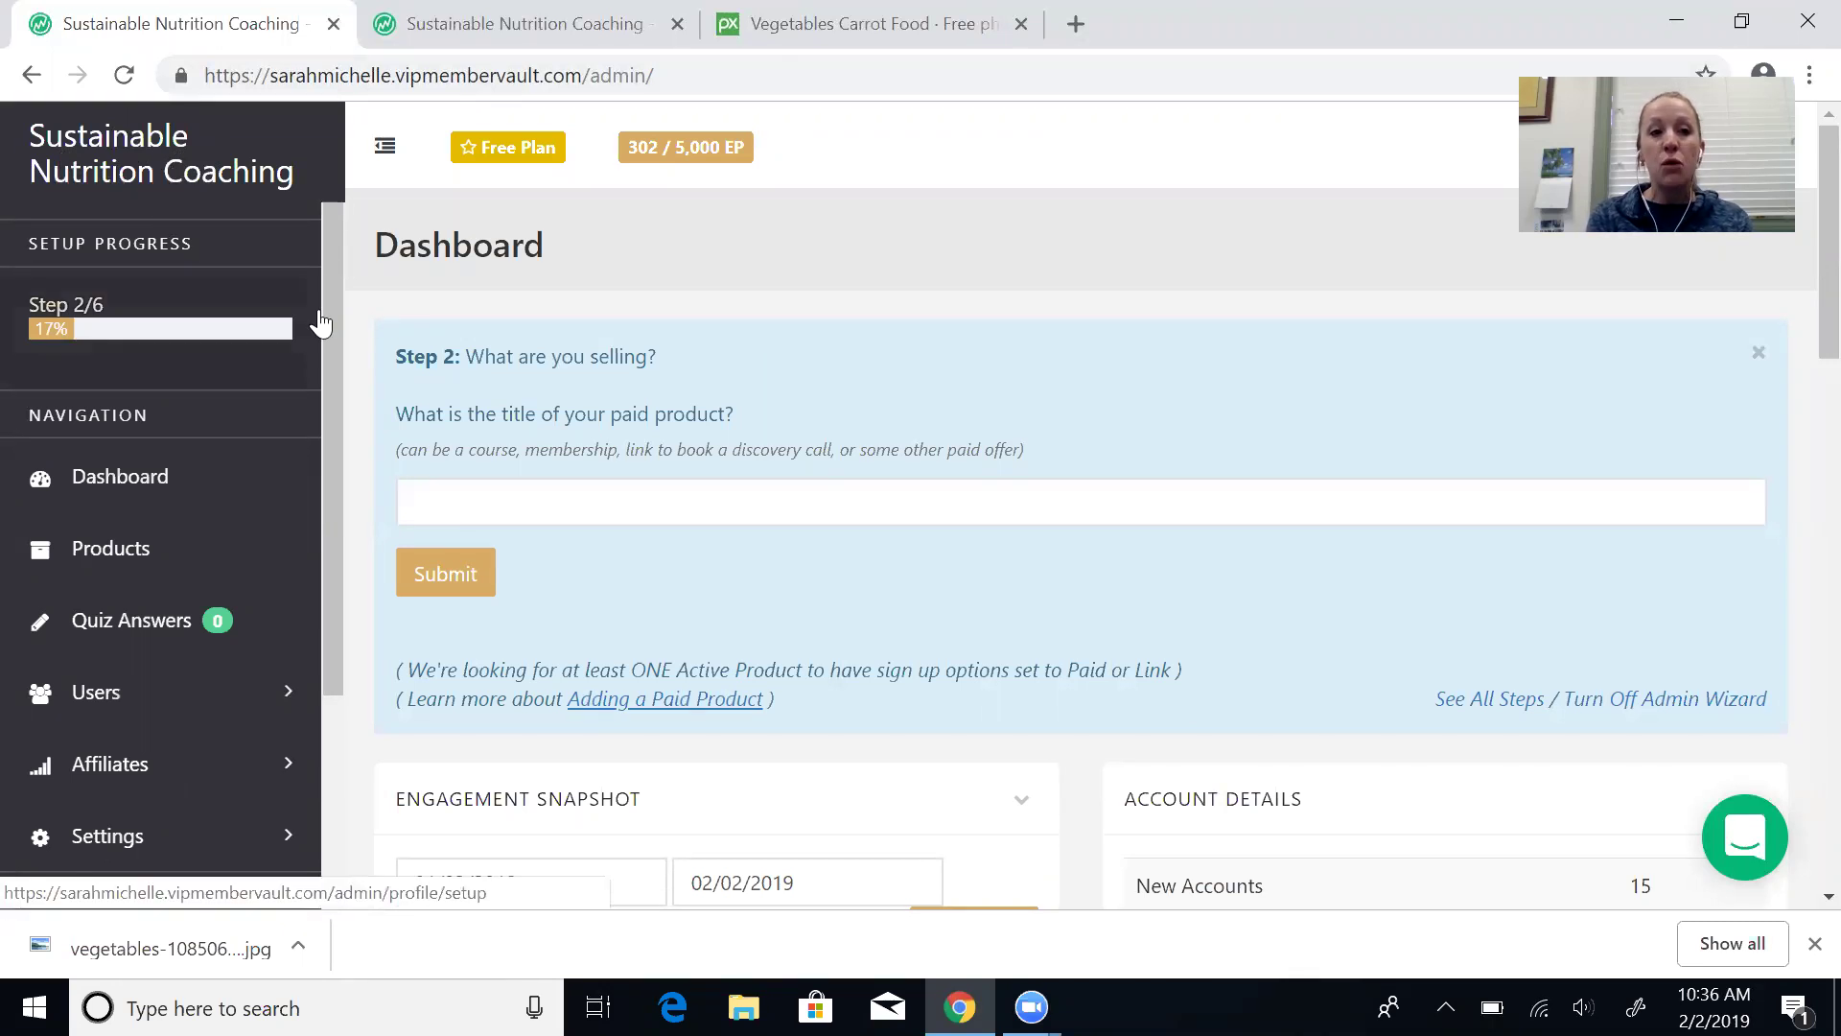
Step: Open the General settings and review the appearance colors, admin options and expanded advanced settings
{"action": "left_click_drag", "start_coordinate": [326, 301], "coordinate": [342, 416]}
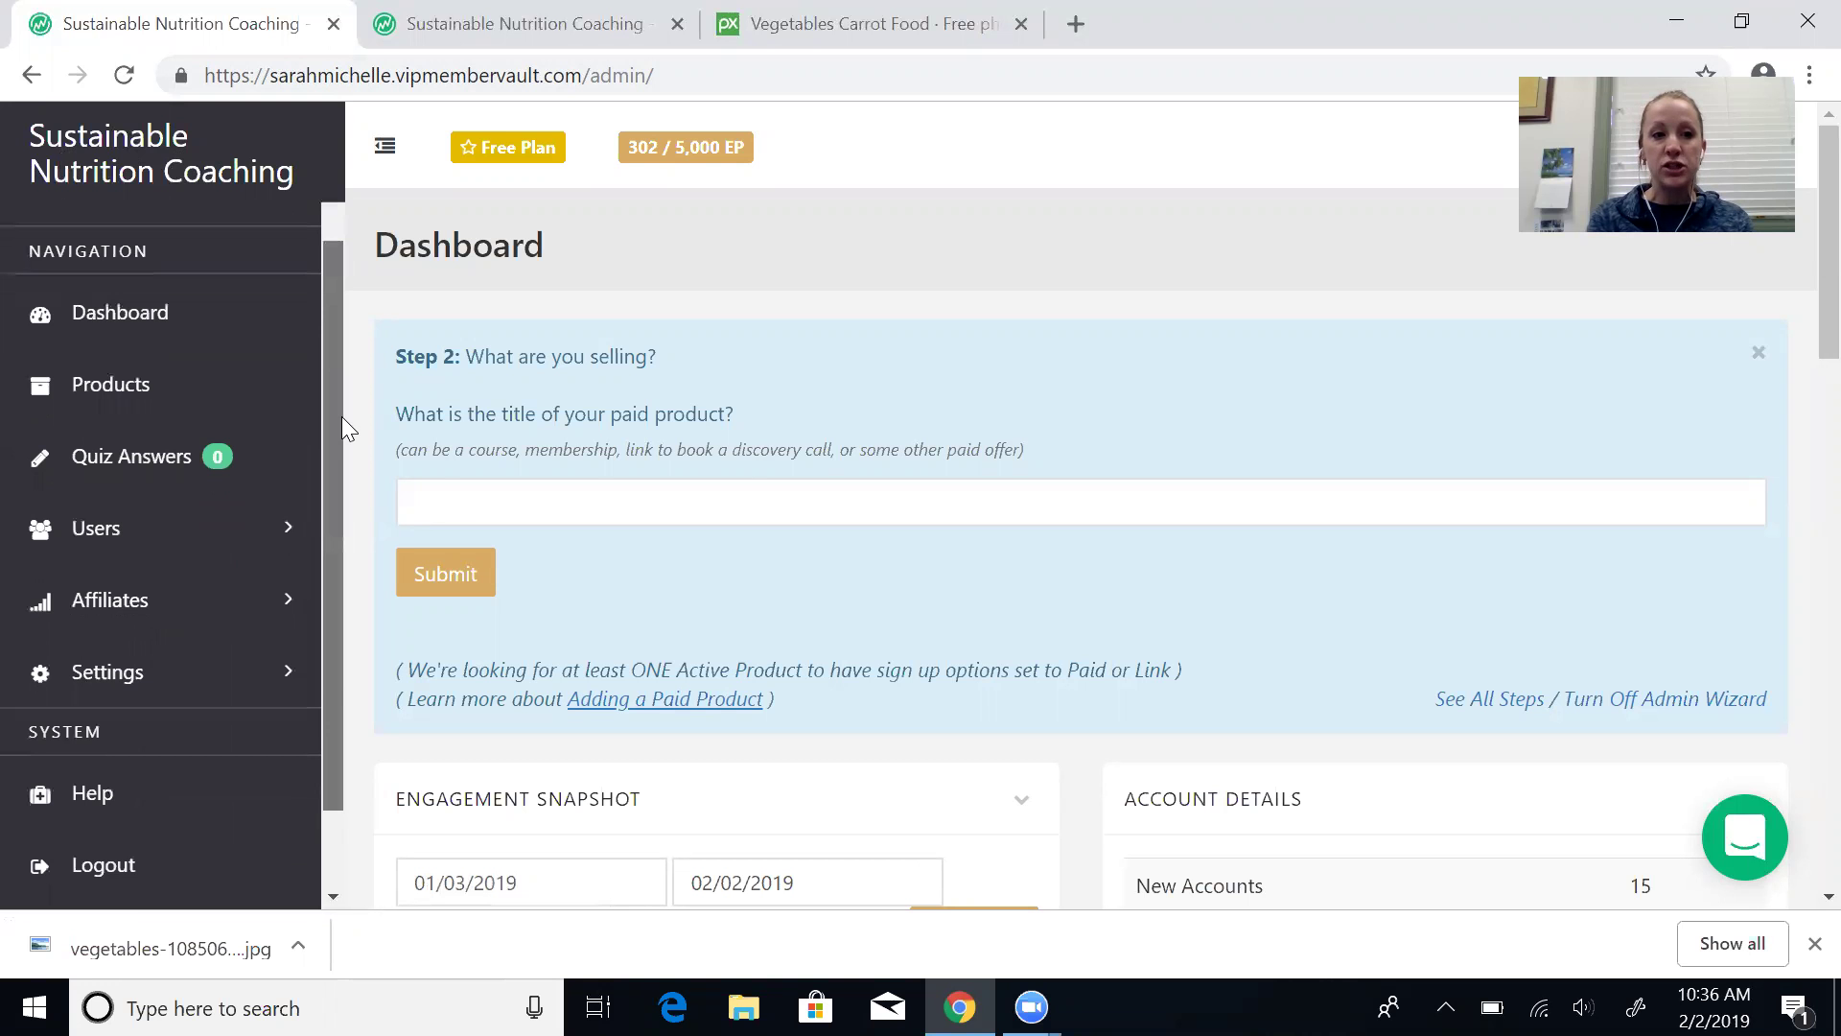
{"action": "left_click", "coordinate": [209, 674]}
{"action": "left_click", "coordinate": [110, 727]}
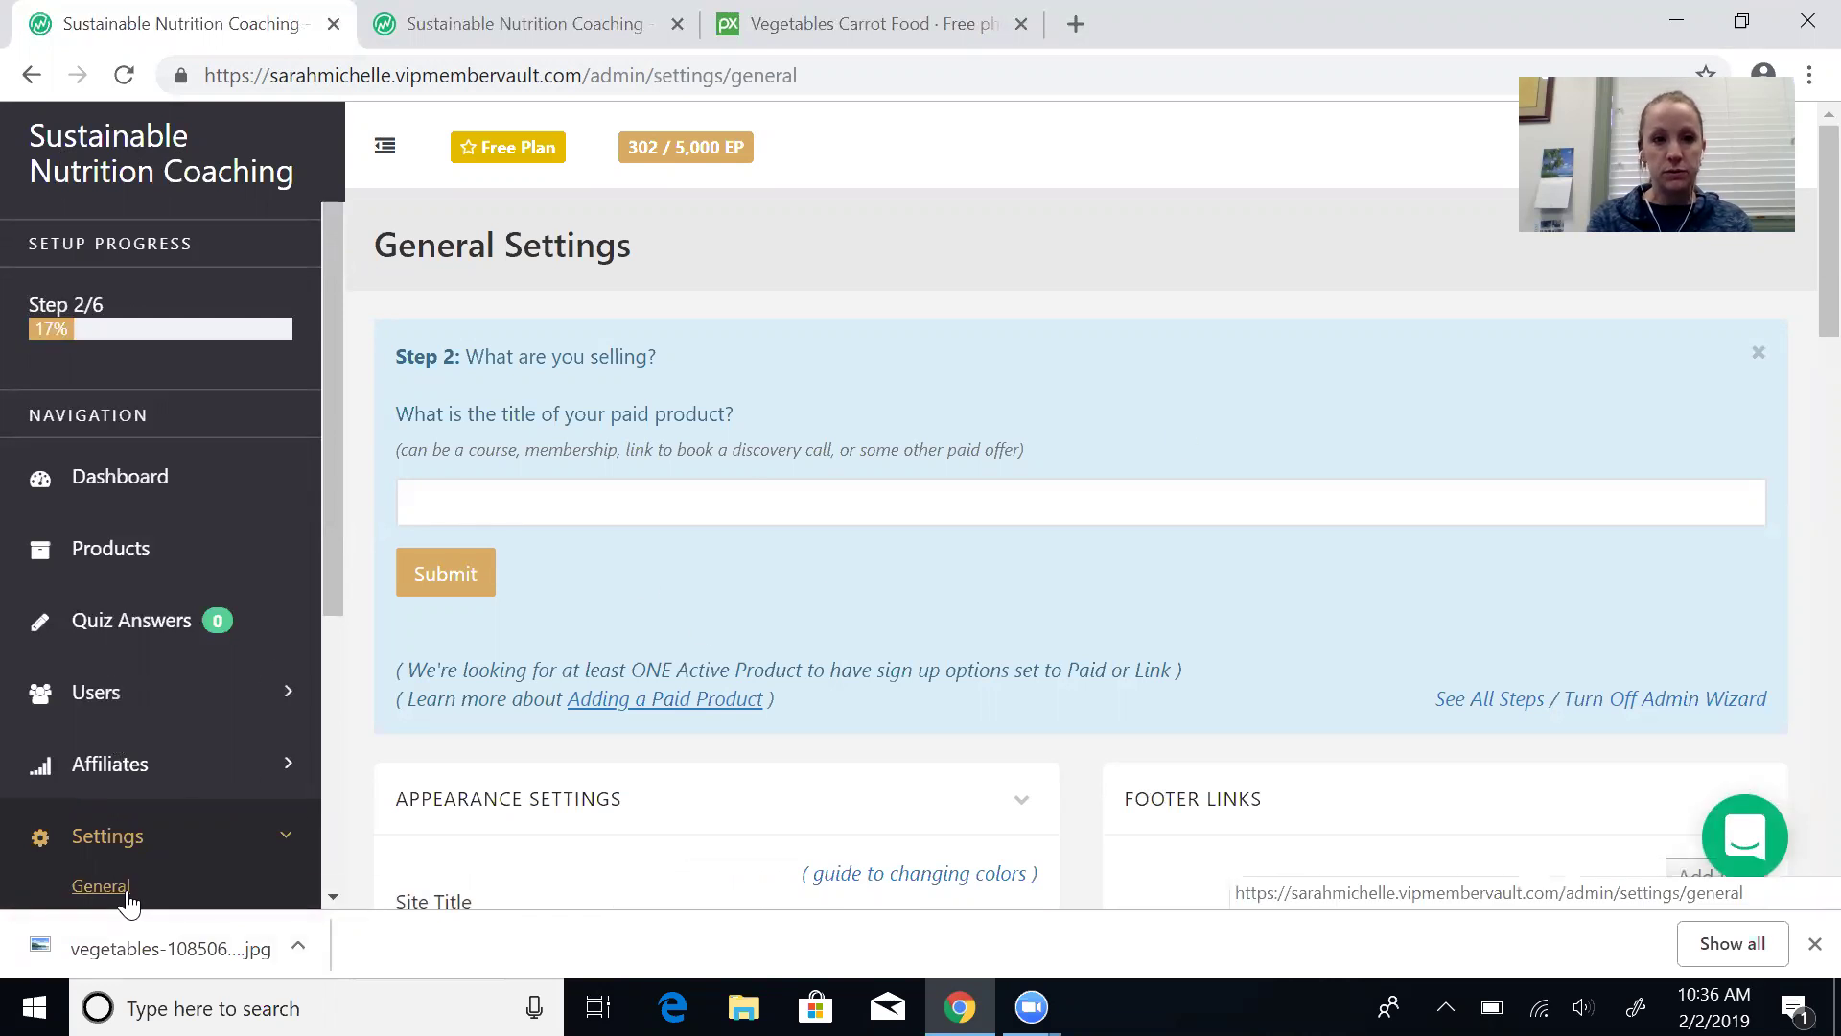
{"action": "scroll", "coordinate": [1801, 259], "scroll_direction": "down", "scroll_amount": 5}
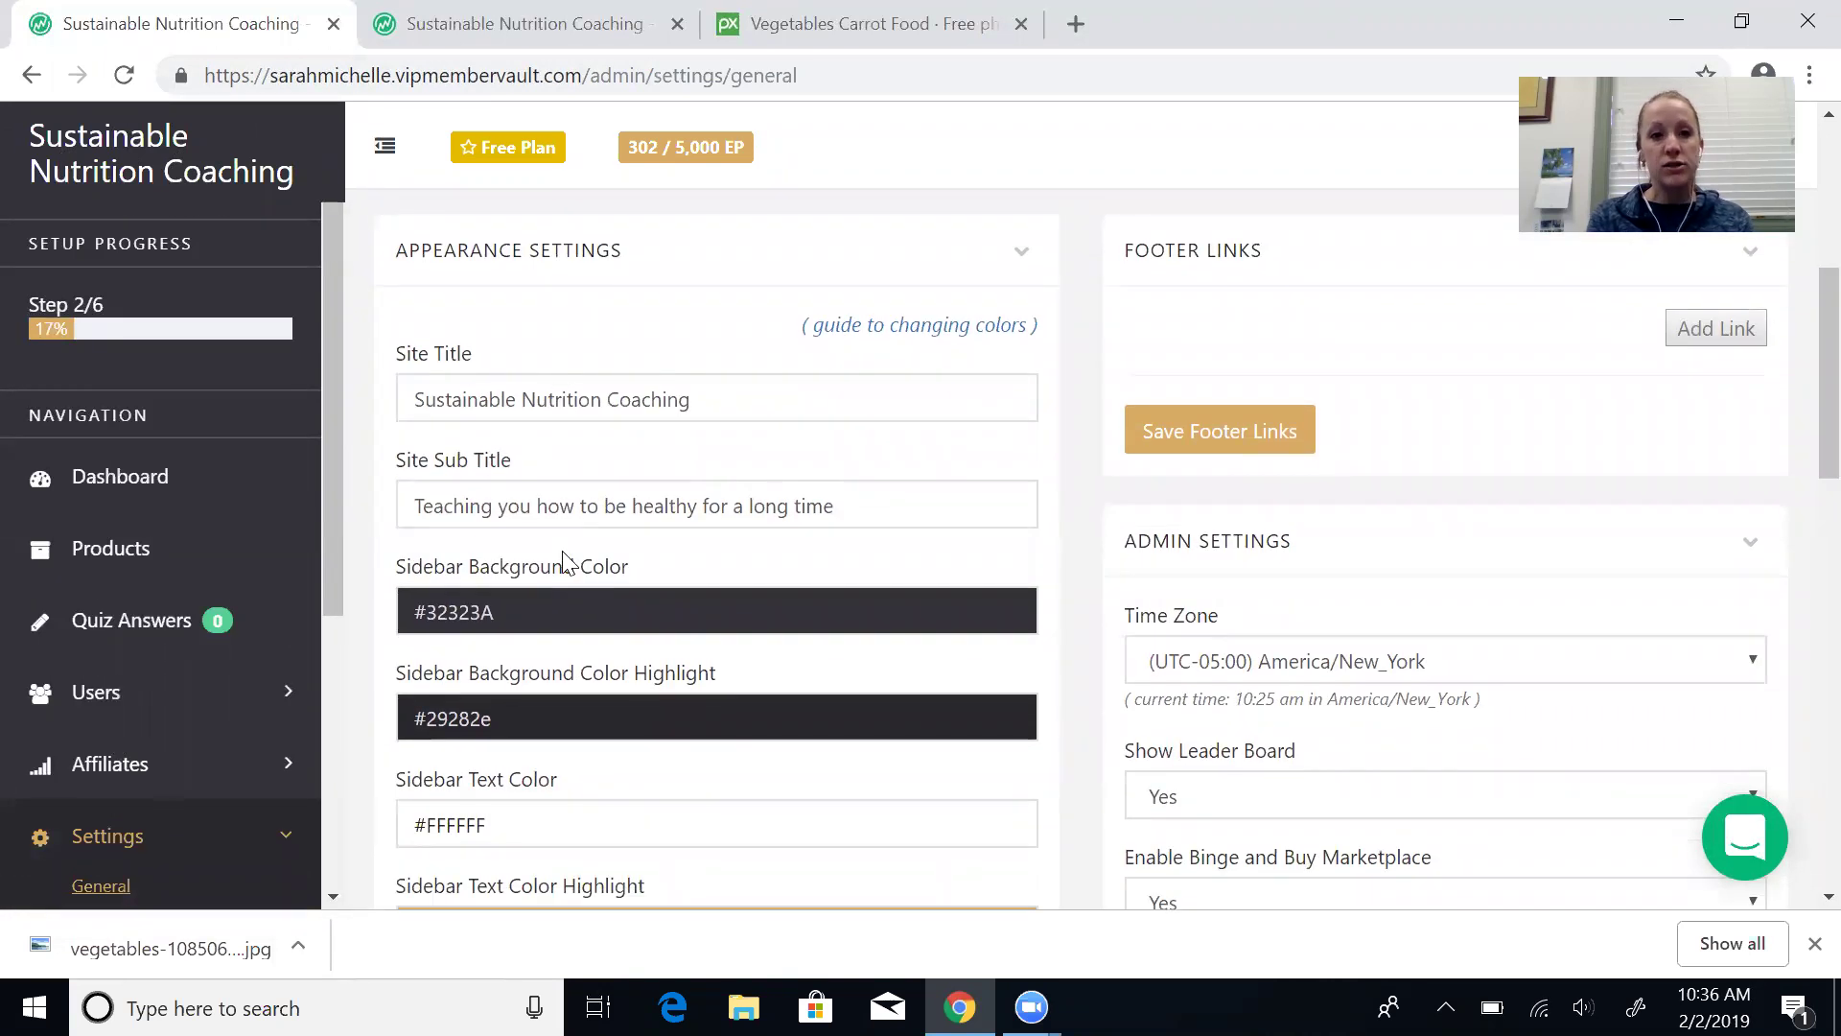
{"action": "left_click_drag", "start_coordinate": [1798, 337], "coordinate": [1802, 531]}
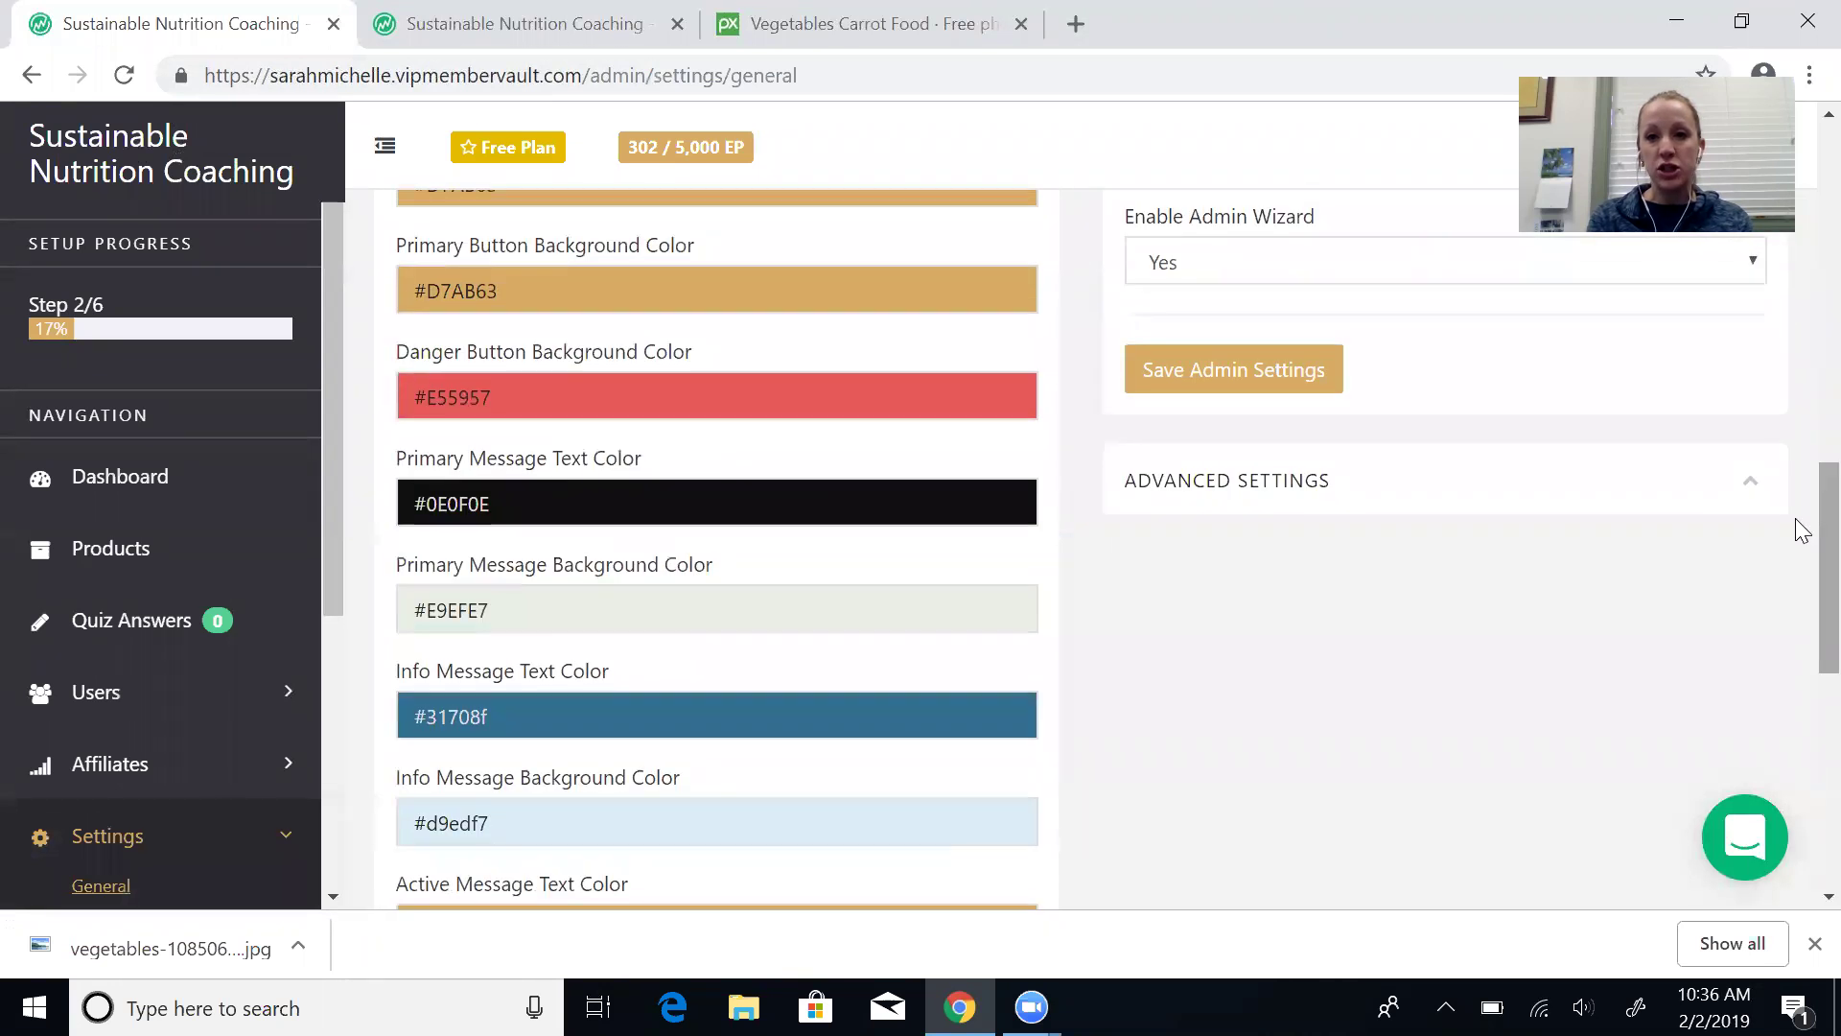
{"action": "left_click", "coordinate": [1750, 486]}
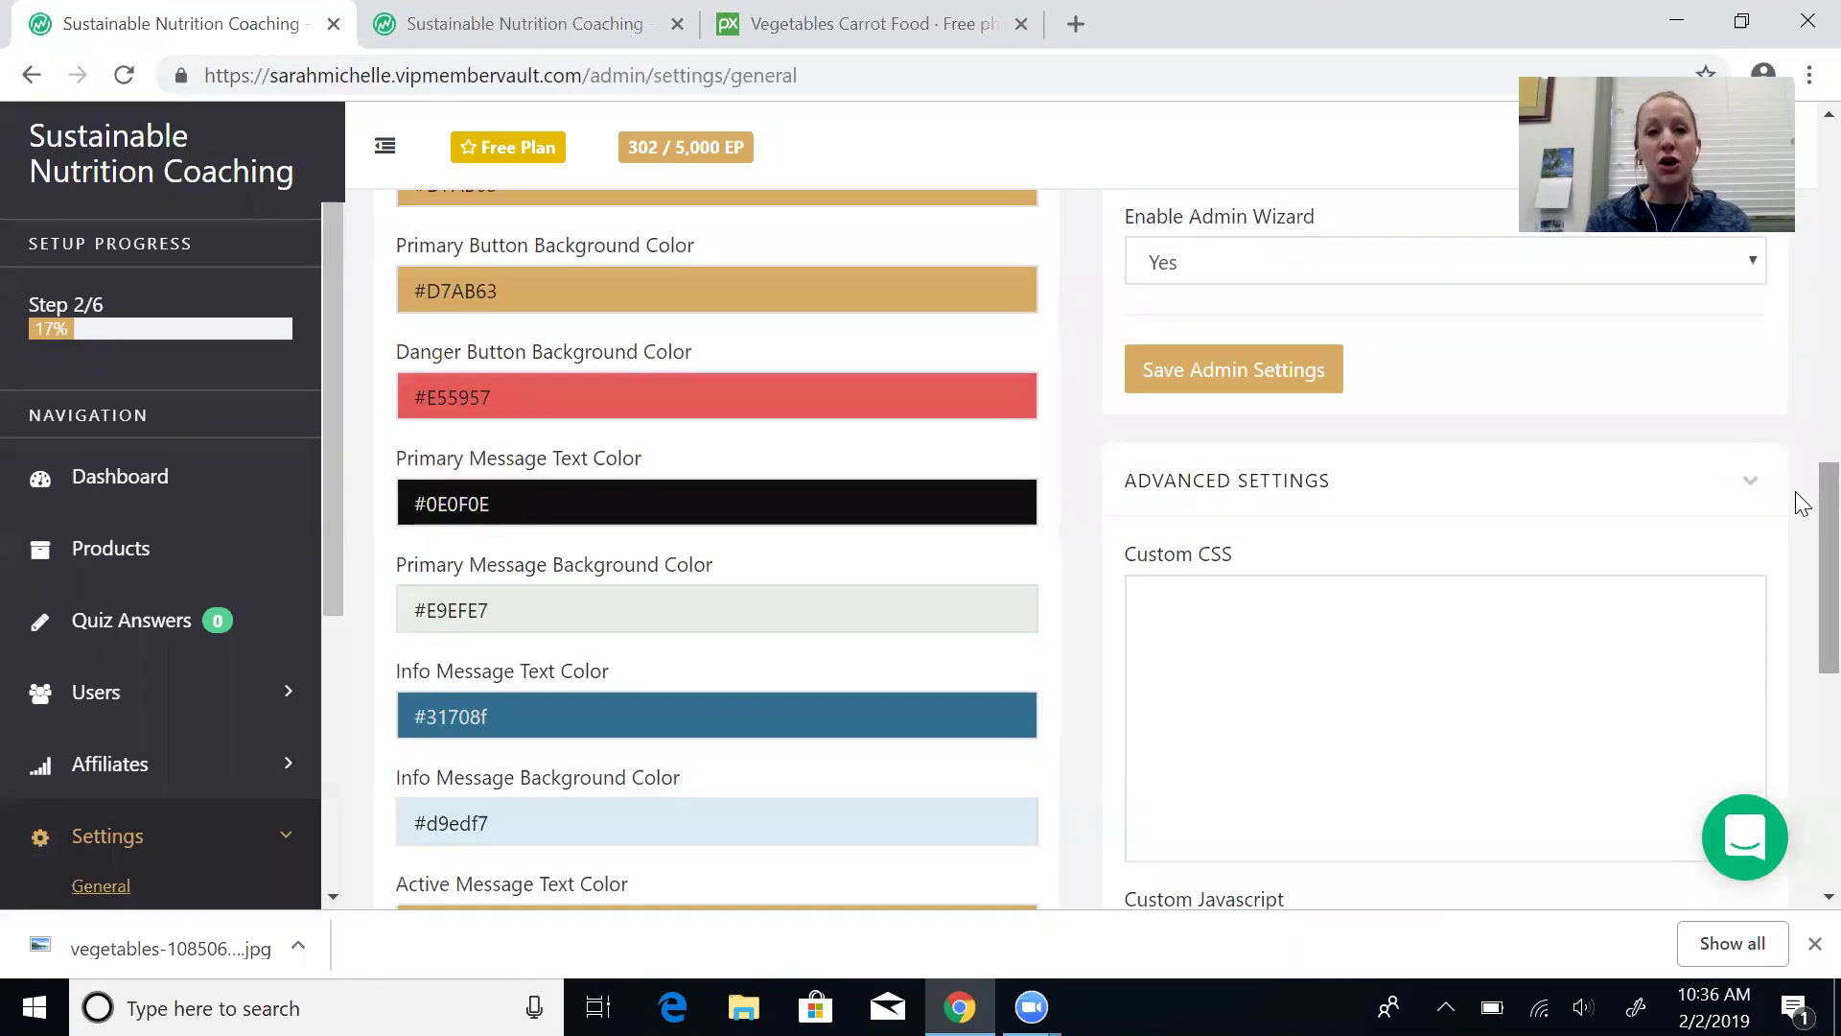
{"action": "left_click_drag", "start_coordinate": [1795, 491], "coordinate": [1796, 586]}
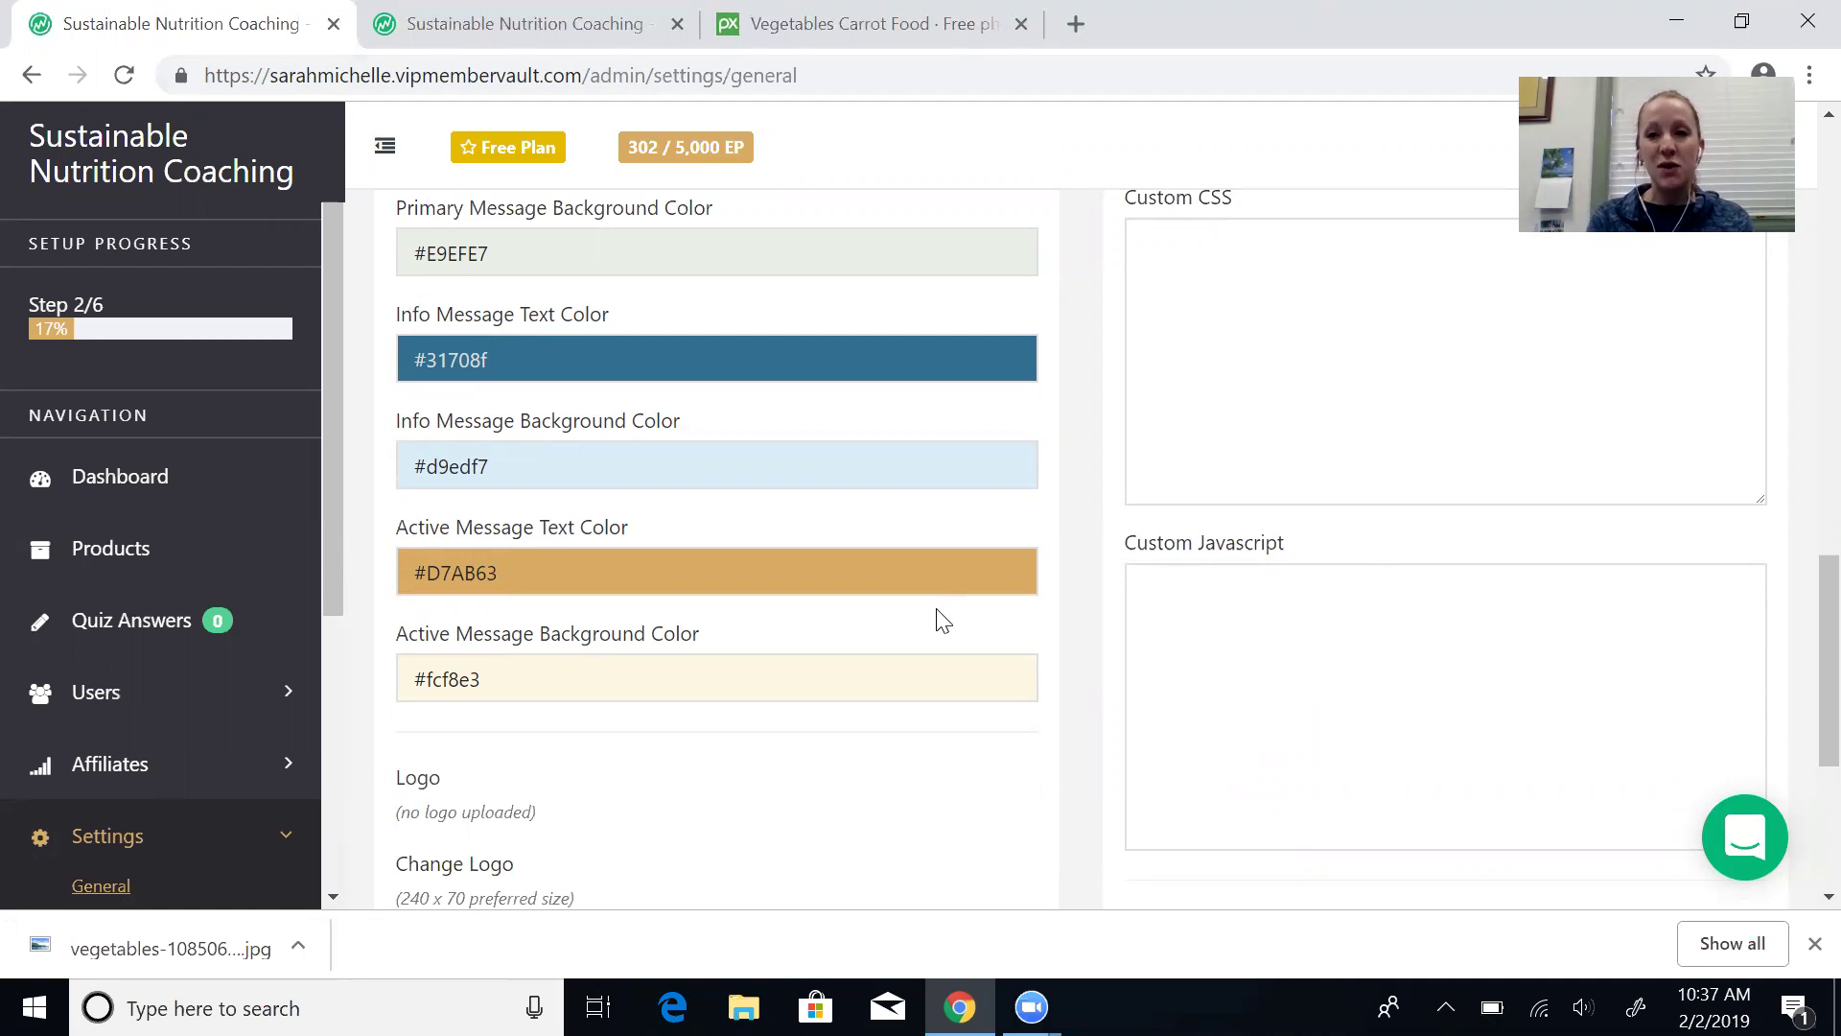
Step: Open the Email Integration settings and review which email service companies can be connected
{"action": "scroll", "coordinate": [327, 403], "scroll_direction": "down", "scroll_amount": 2}
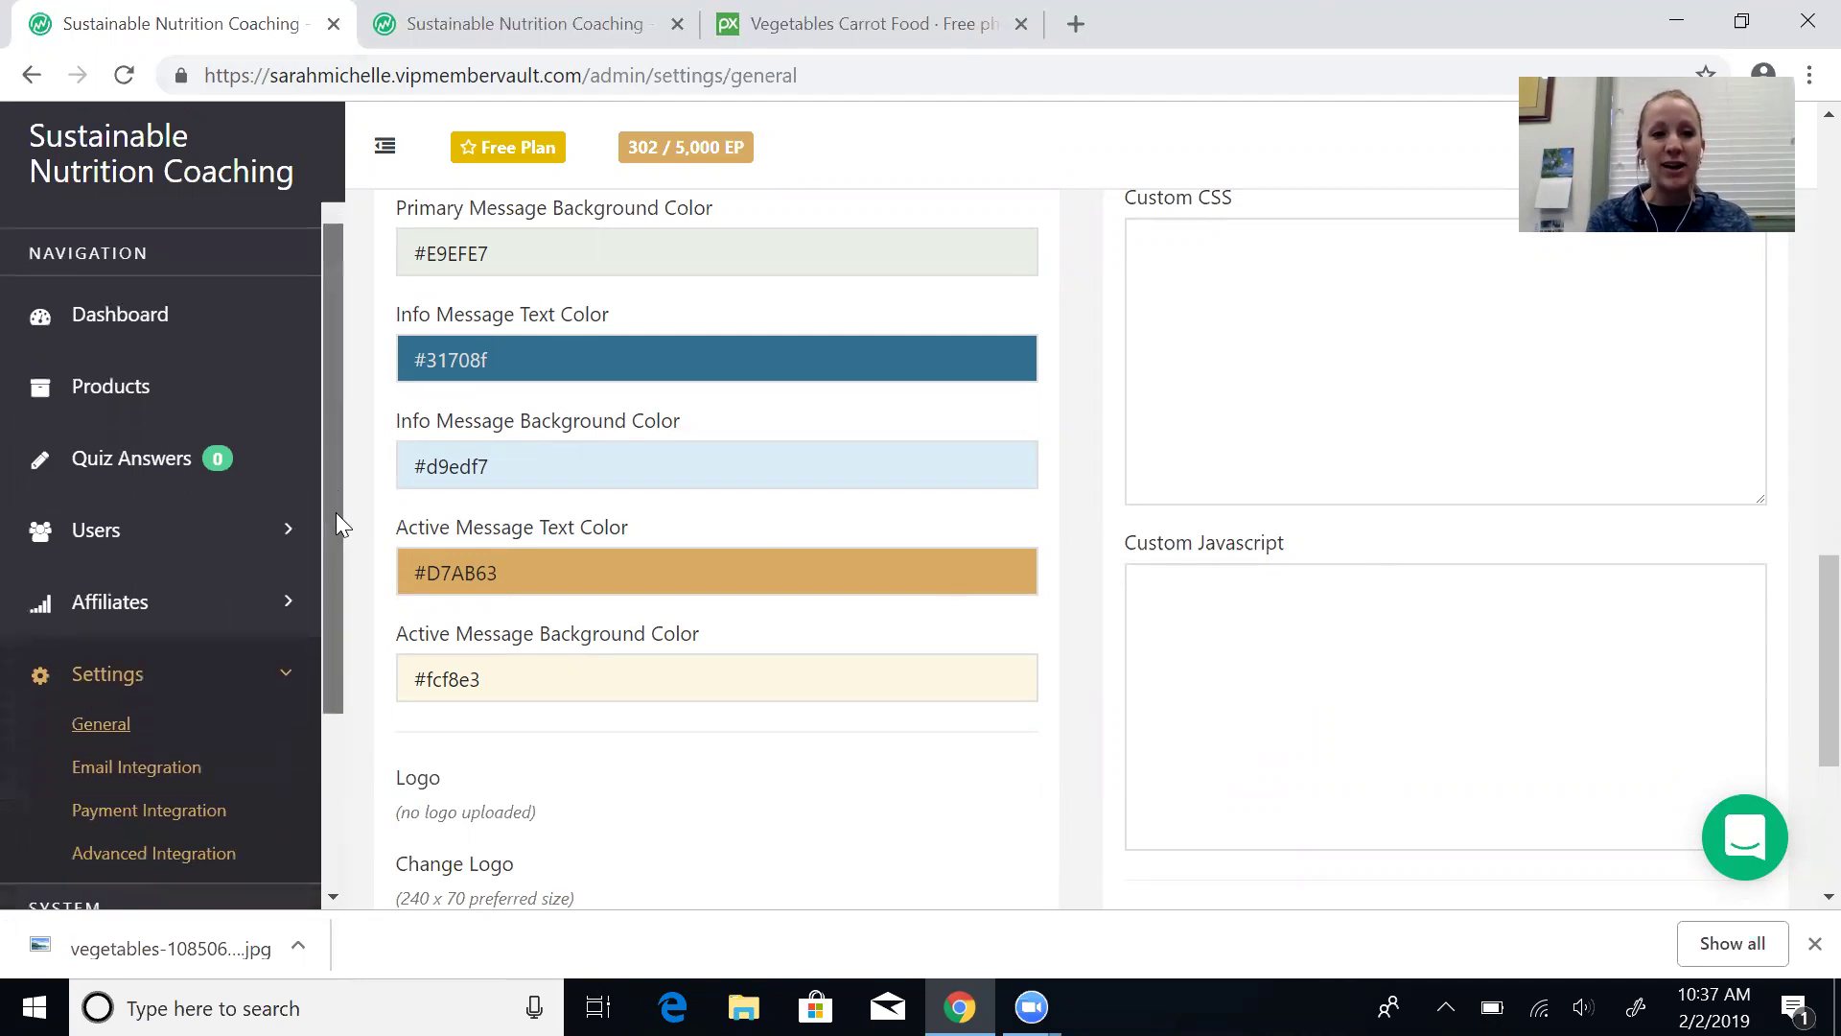
{"action": "left_click", "coordinate": [167, 704]}
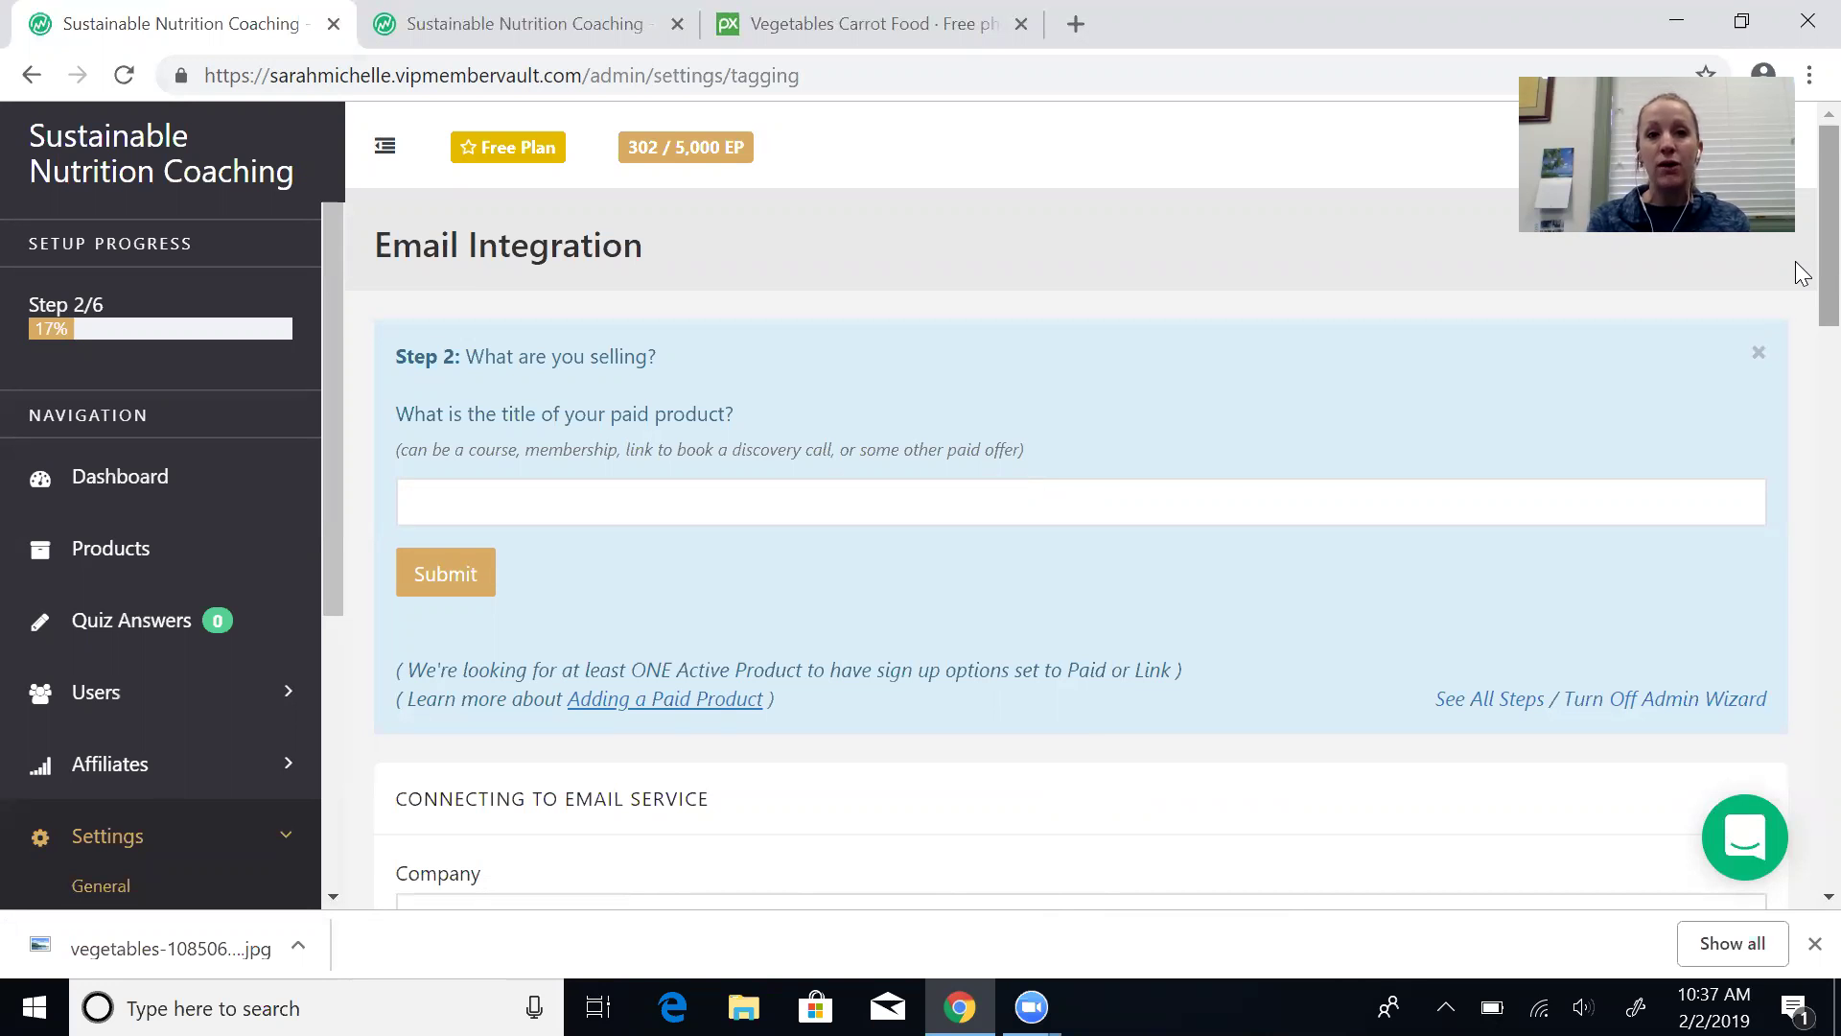
{"action": "left_click_drag", "start_coordinate": [1795, 260], "coordinate": [1796, 367]}
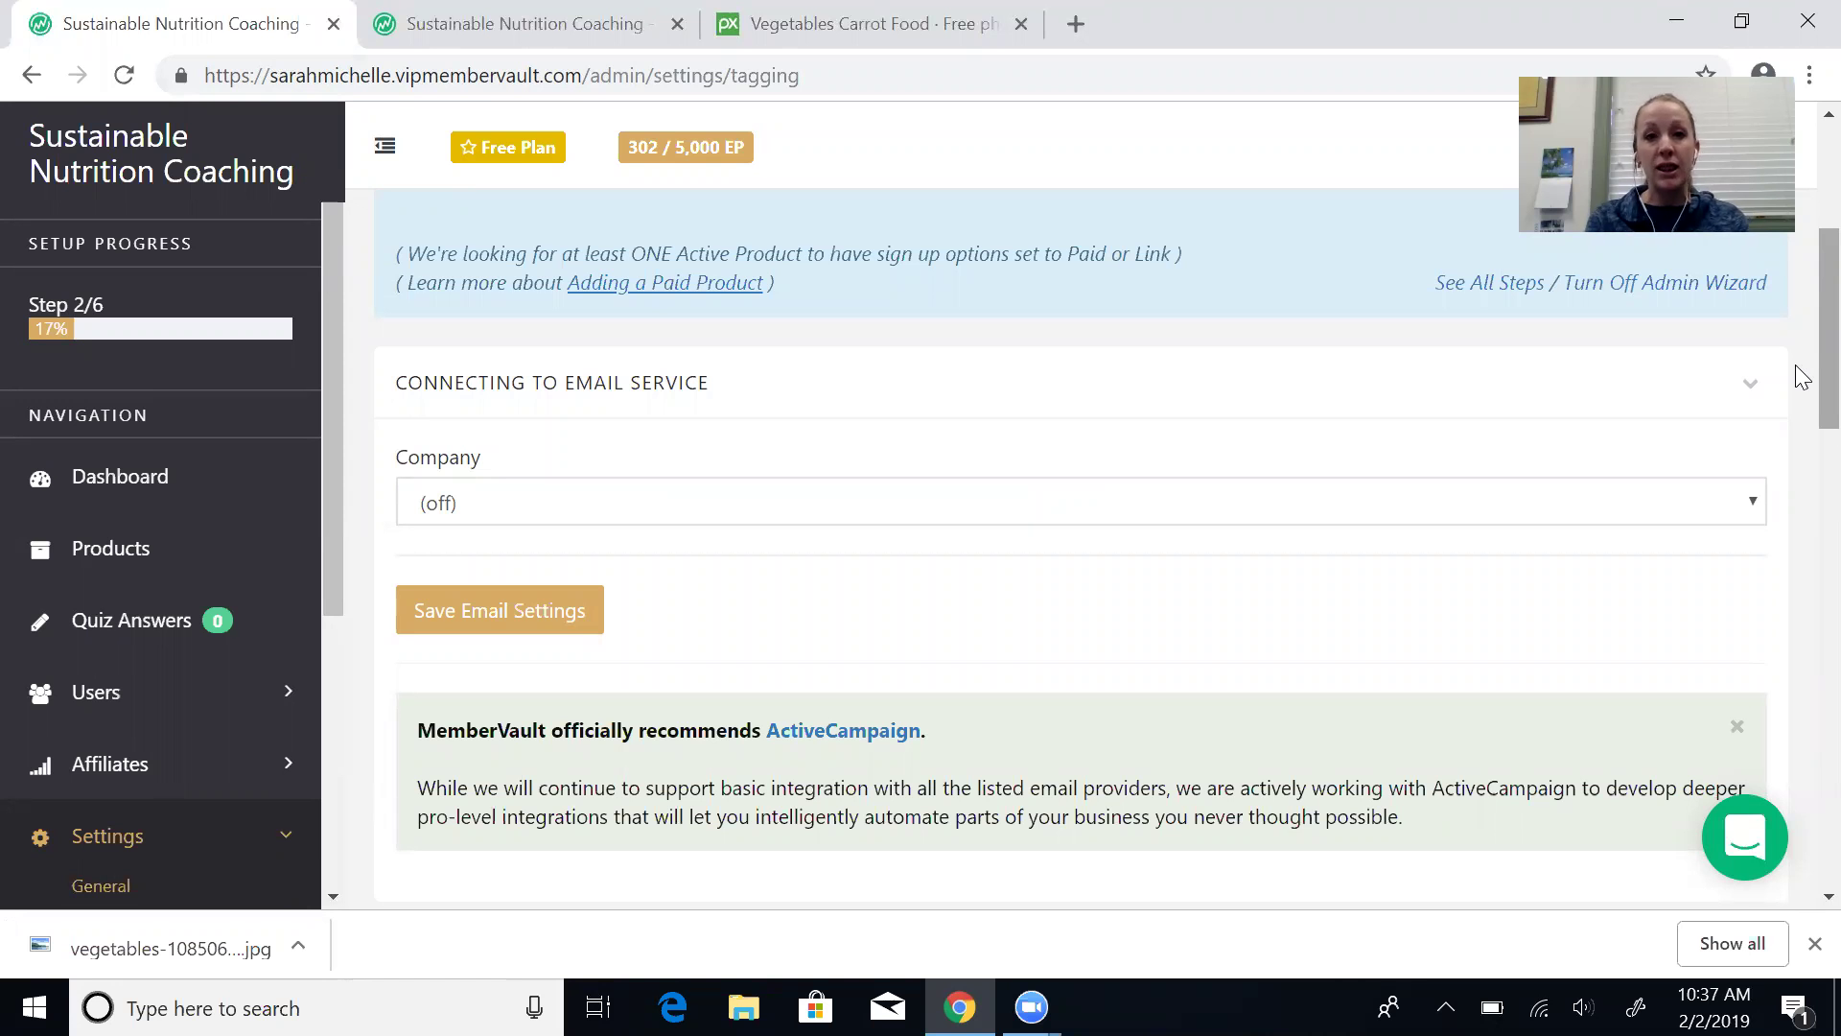
{"action": "left_click", "coordinate": [1754, 506]}
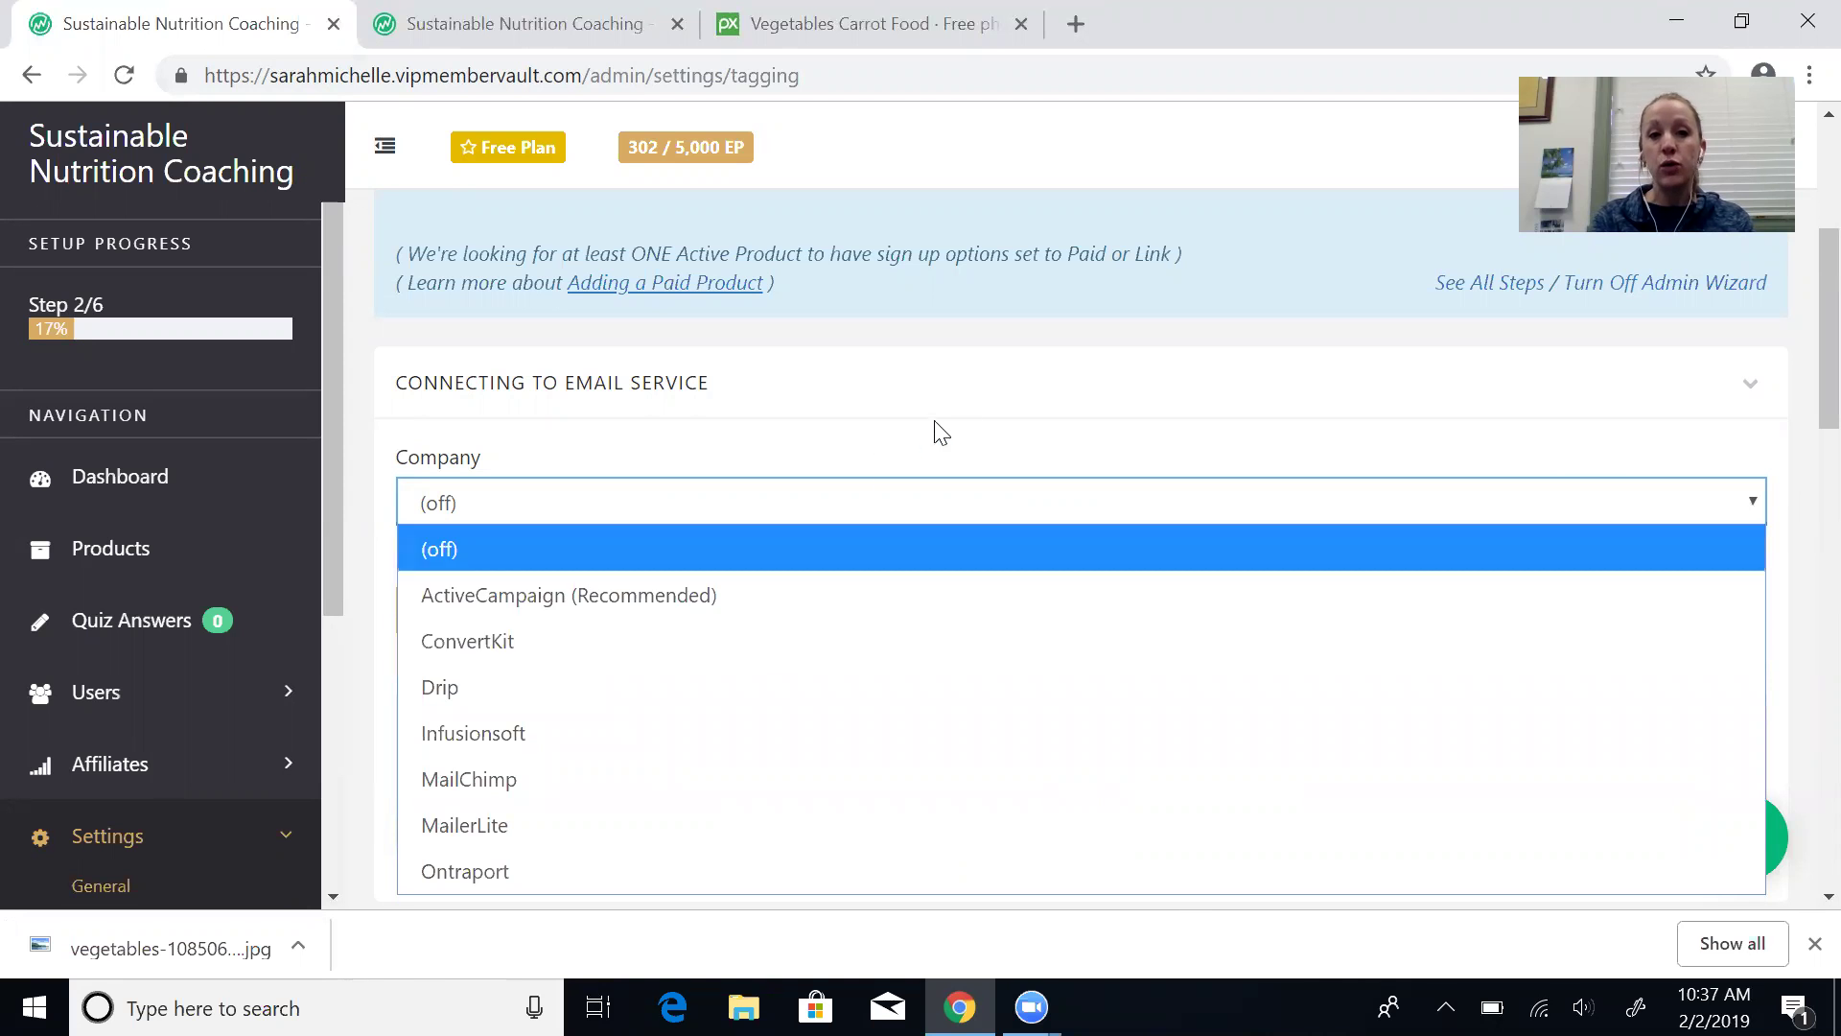
{"action": "left_click", "coordinate": [988, 458]}
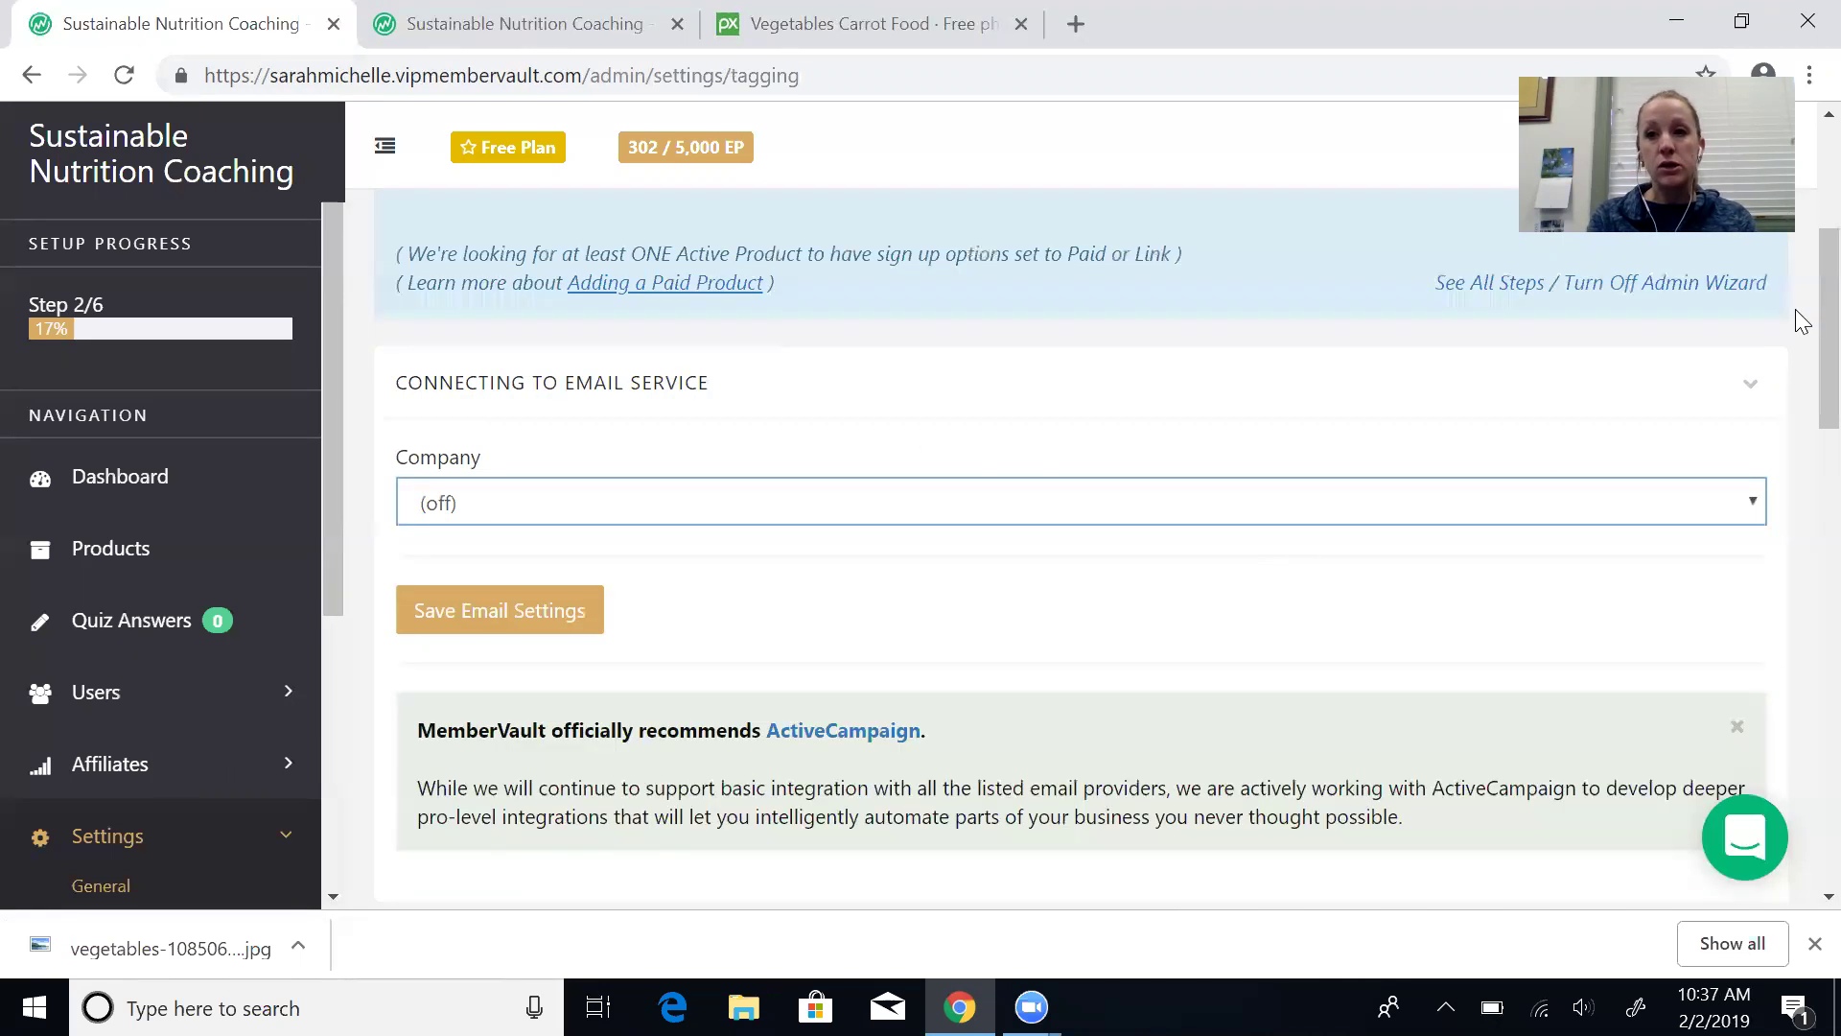
{"action": "scroll", "coordinate": [1797, 330], "scroll_direction": "down", "scroll_amount": 1}
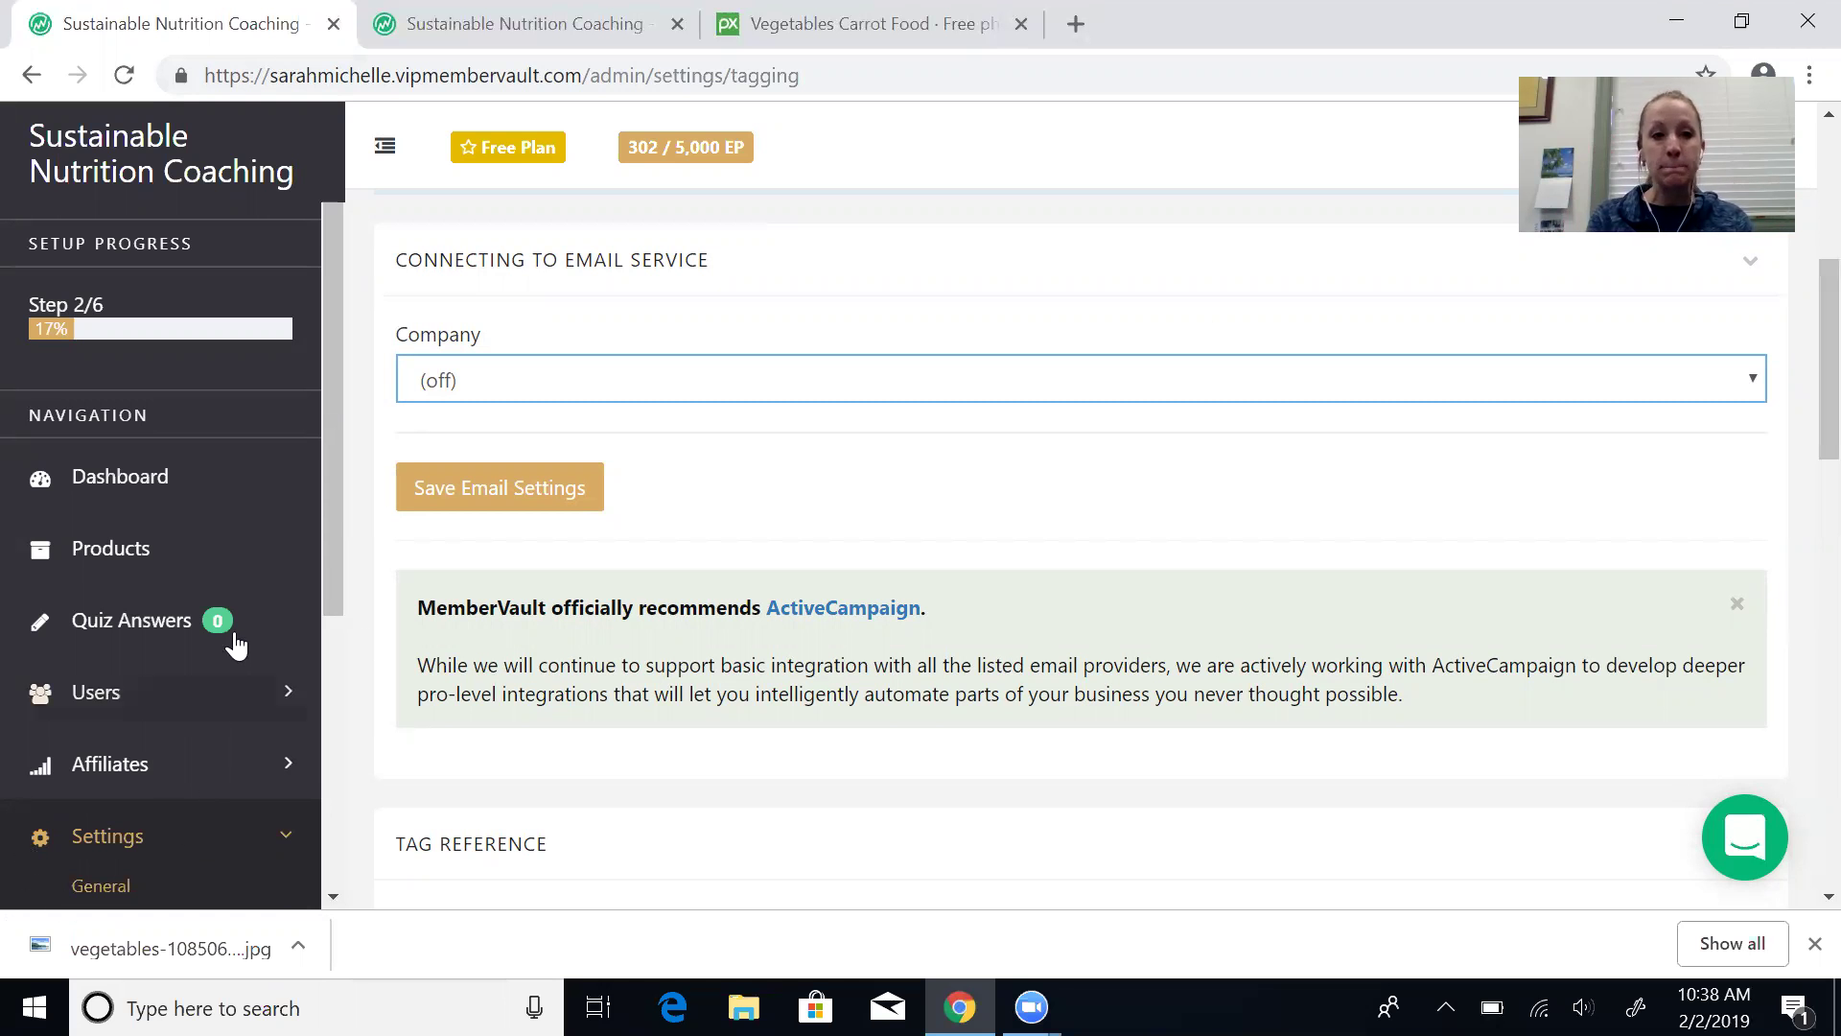
Step: Open the Payment Integration settings and review the Stripe and PayPal connection options
{"action": "left_click_drag", "start_coordinate": [337, 543], "coordinate": [324, 658]}
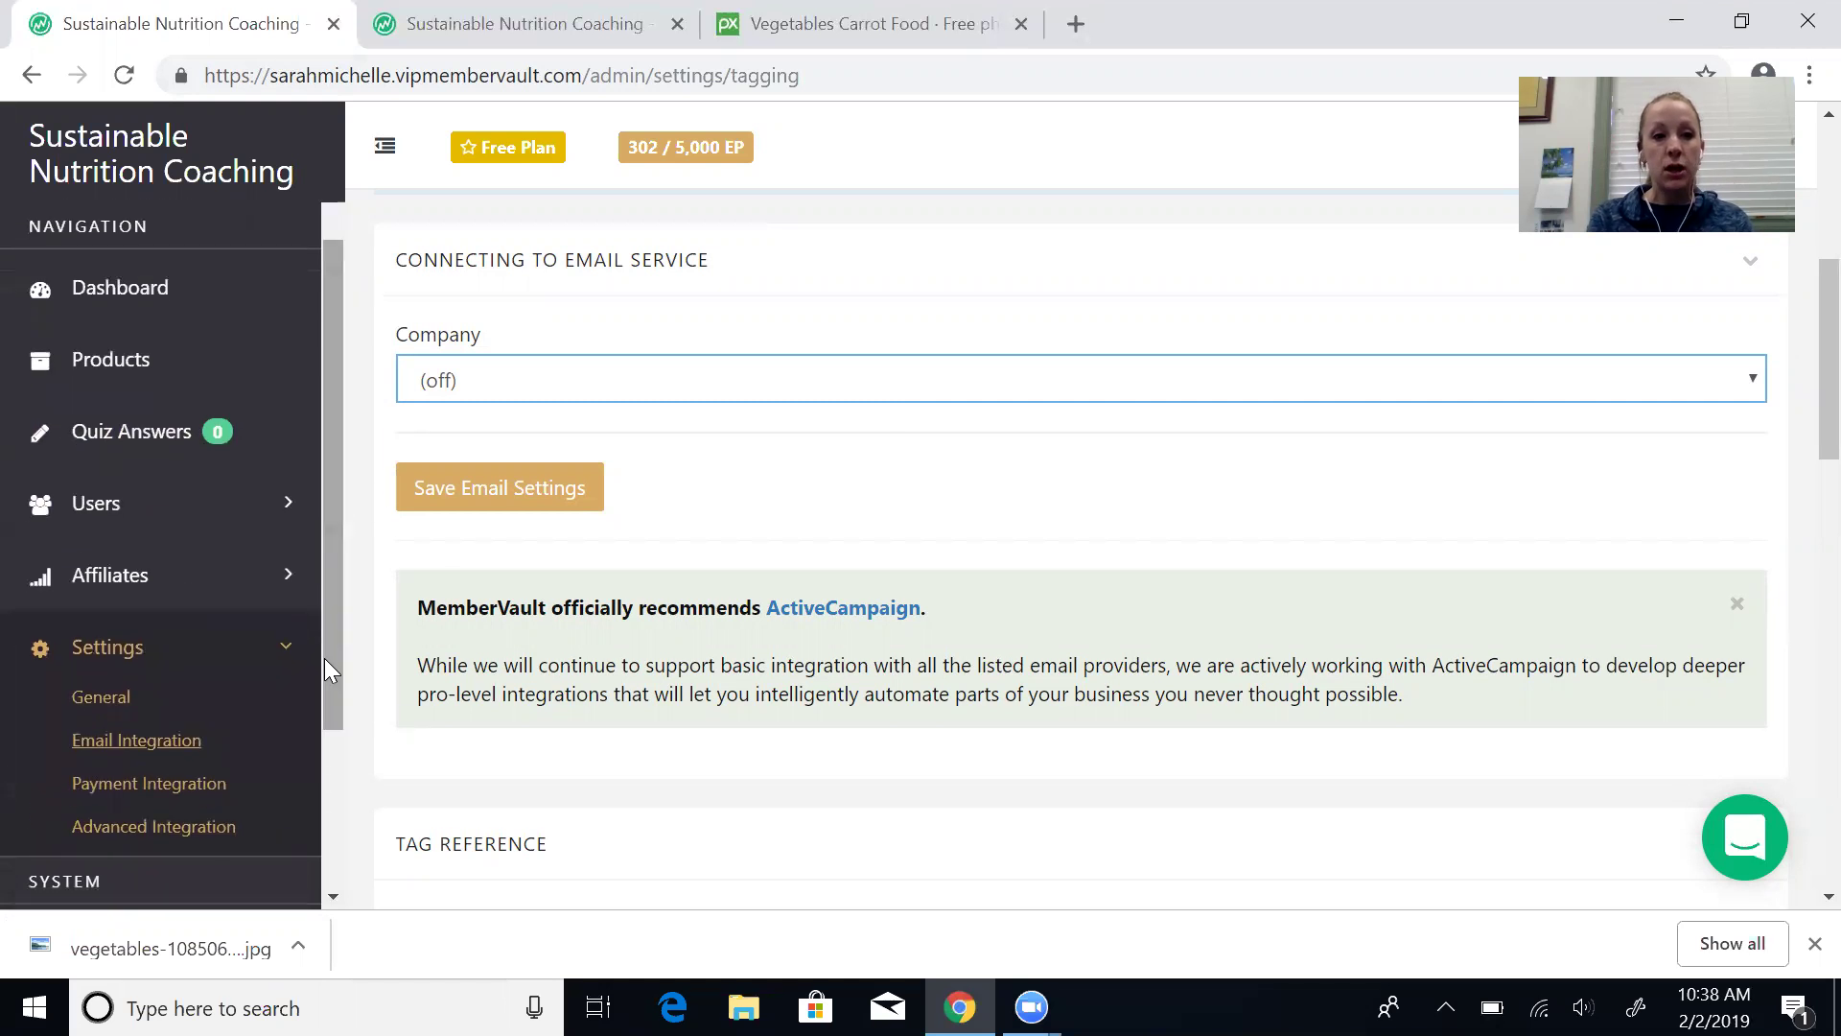
{"action": "left_click", "coordinate": [156, 784]}
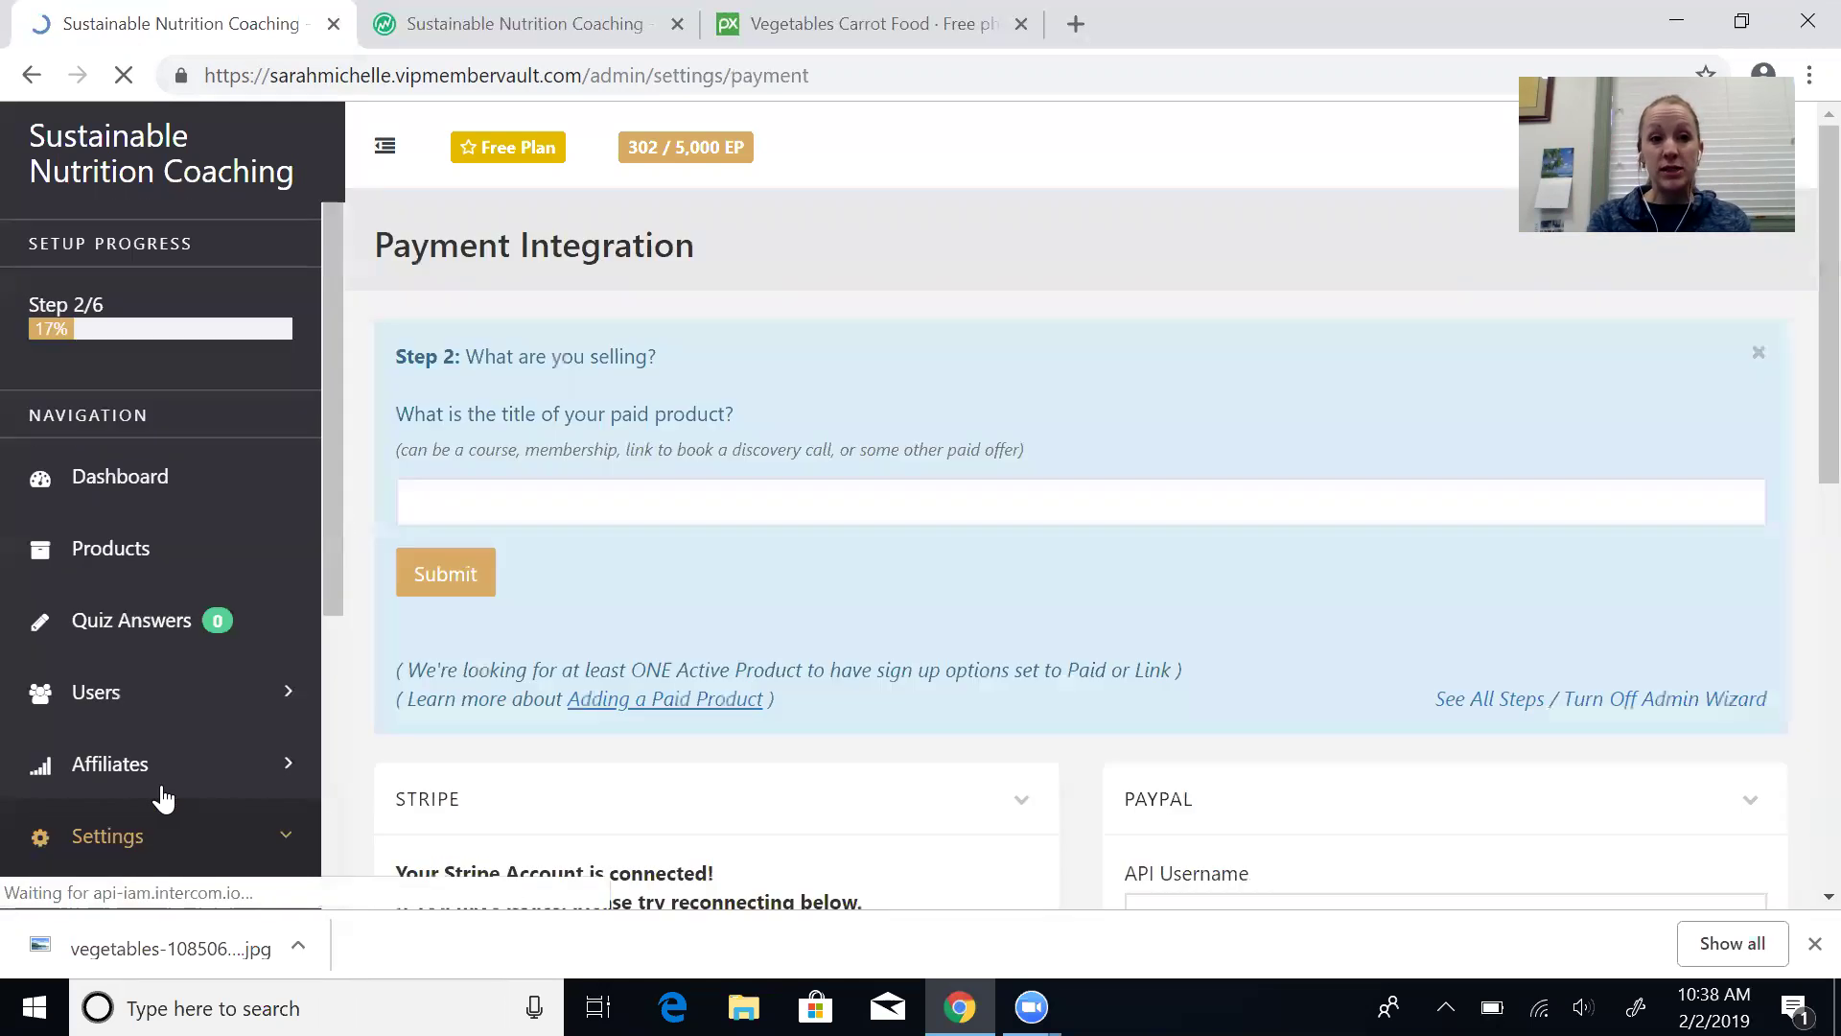
{"action": "scroll", "coordinate": [1795, 311], "scroll_direction": "down", "scroll_amount": 3}
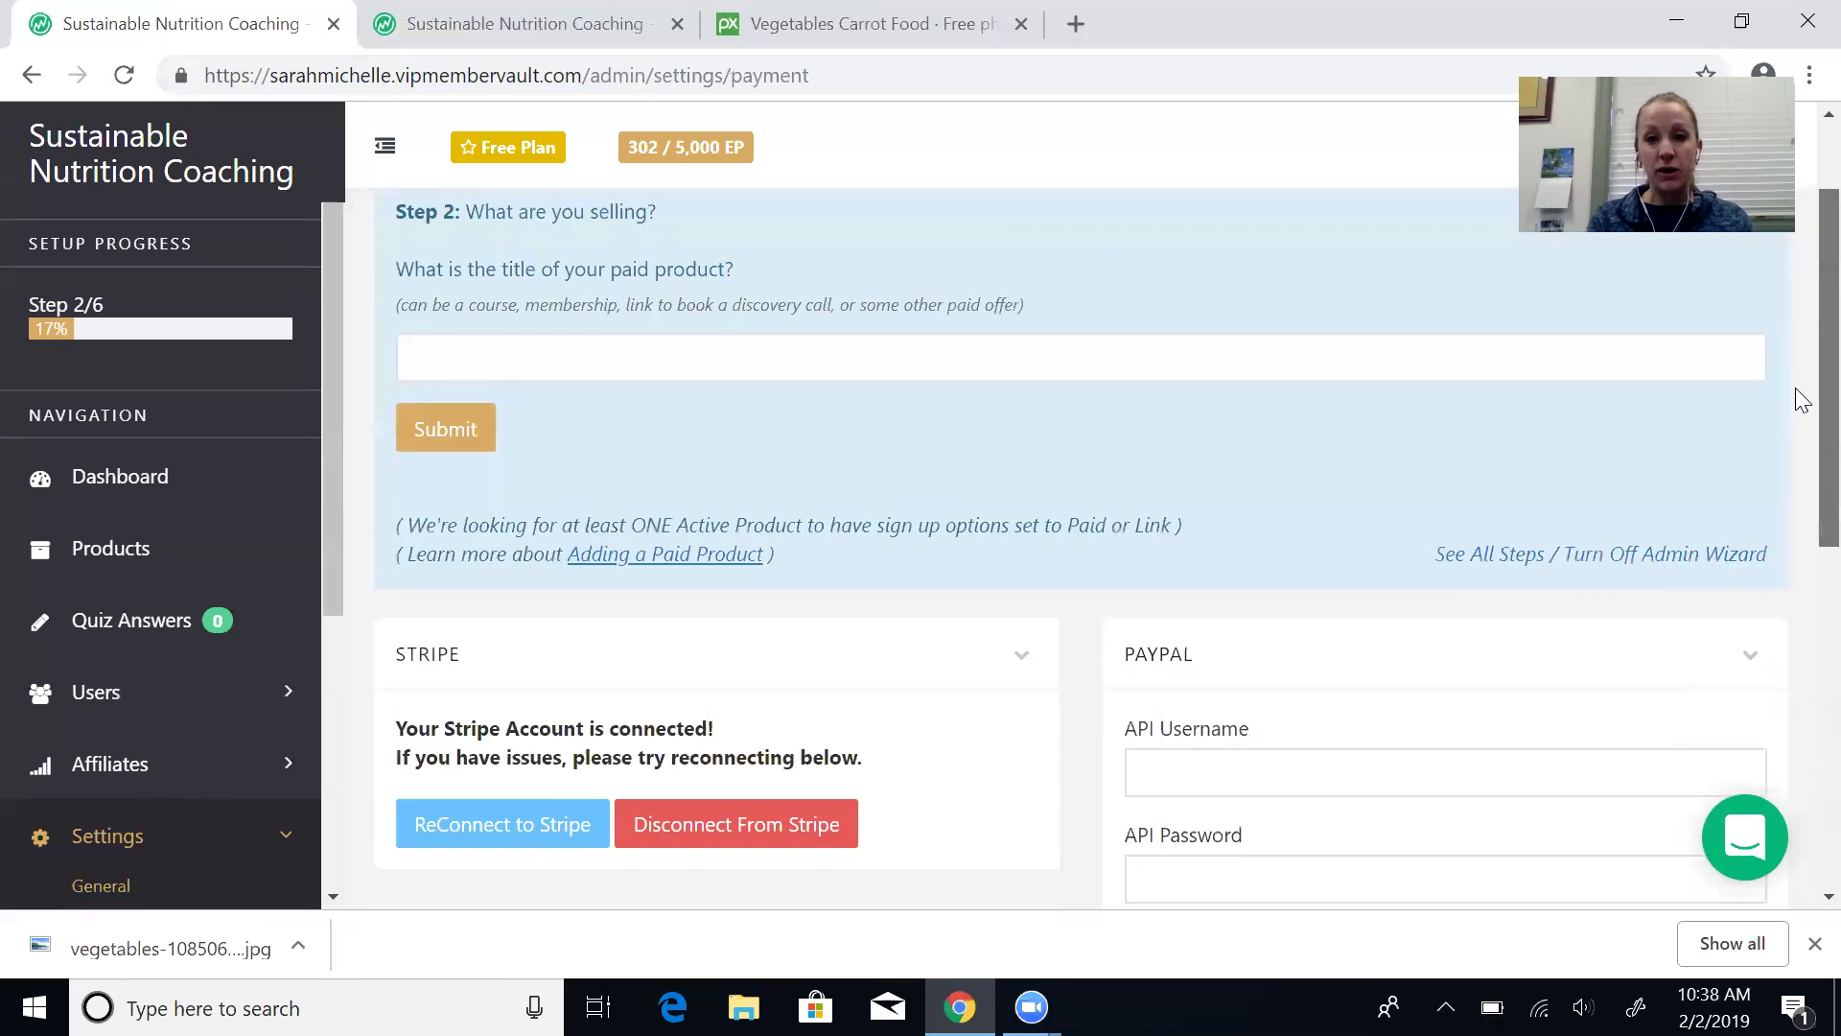
{"action": "scroll", "coordinate": [1795, 476], "scroll_direction": "down", "scroll_amount": 1}
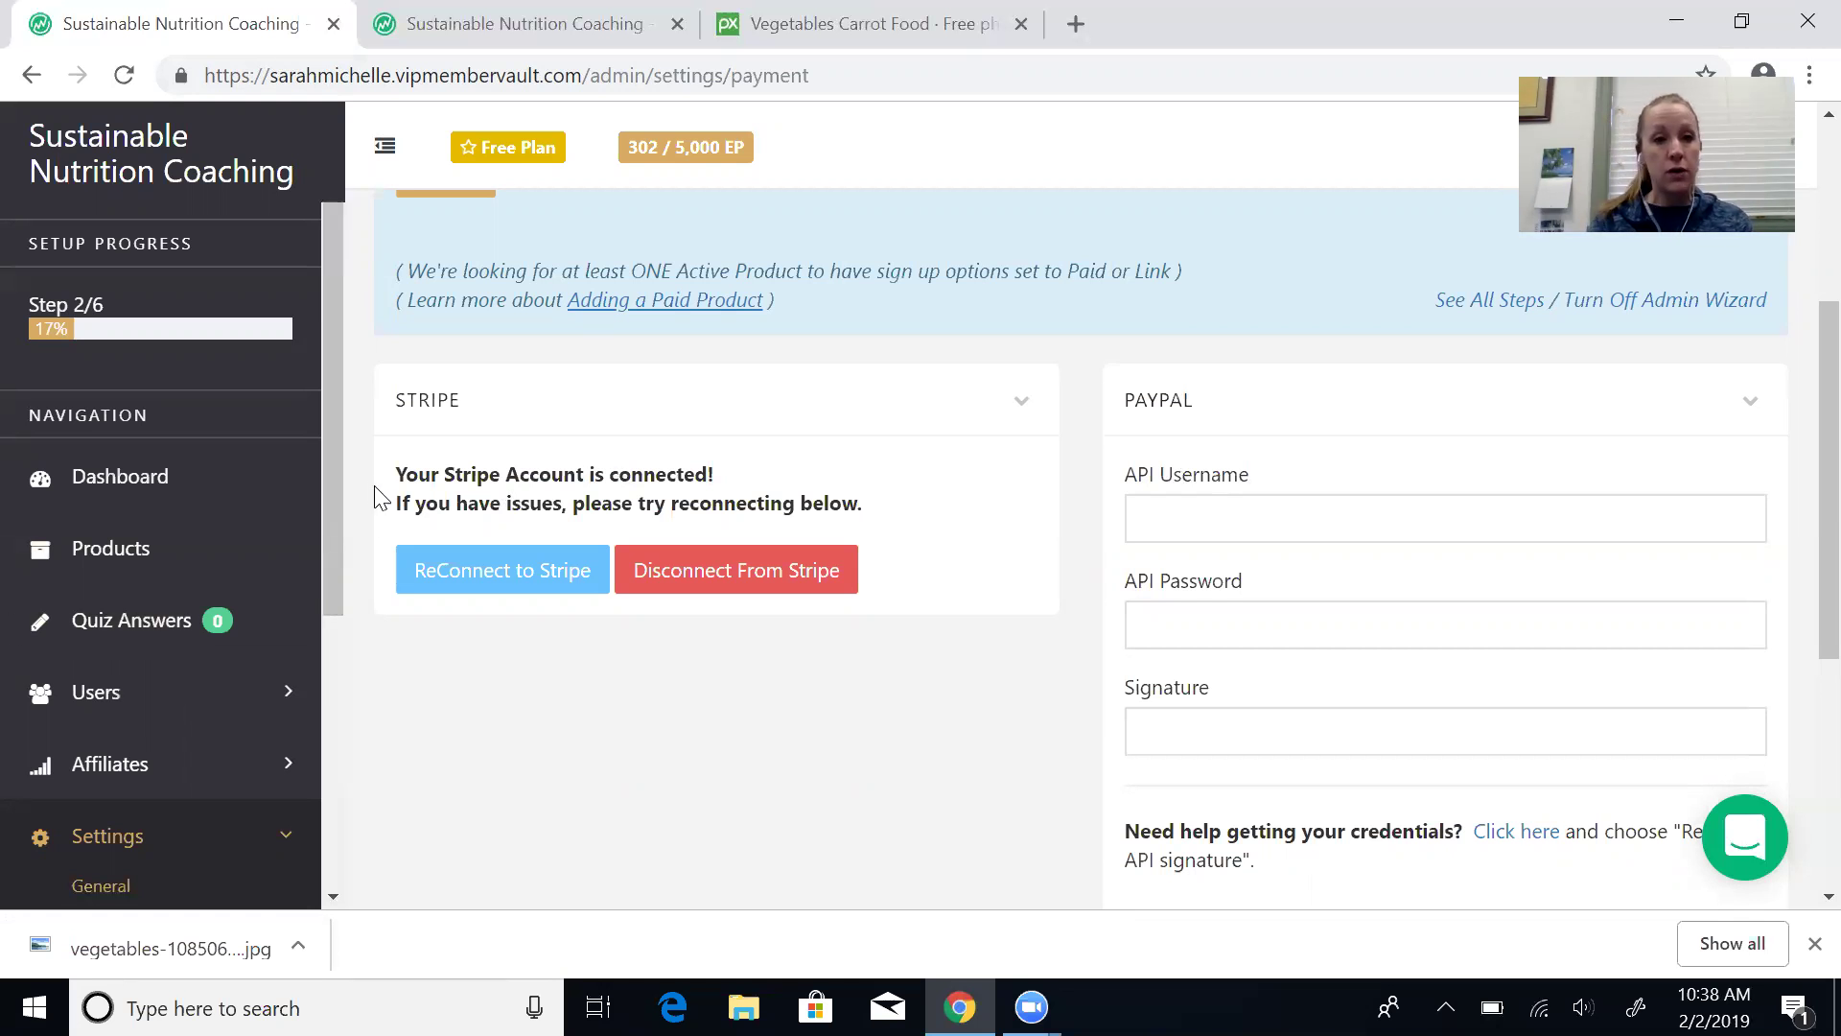
Step: Open the Advanced Integration settings and look through the available automation and webhook integrations
{"action": "left_click_drag", "start_coordinate": [328, 537], "coordinate": [320, 671]}
{"action": "left_click", "coordinate": [165, 741]}
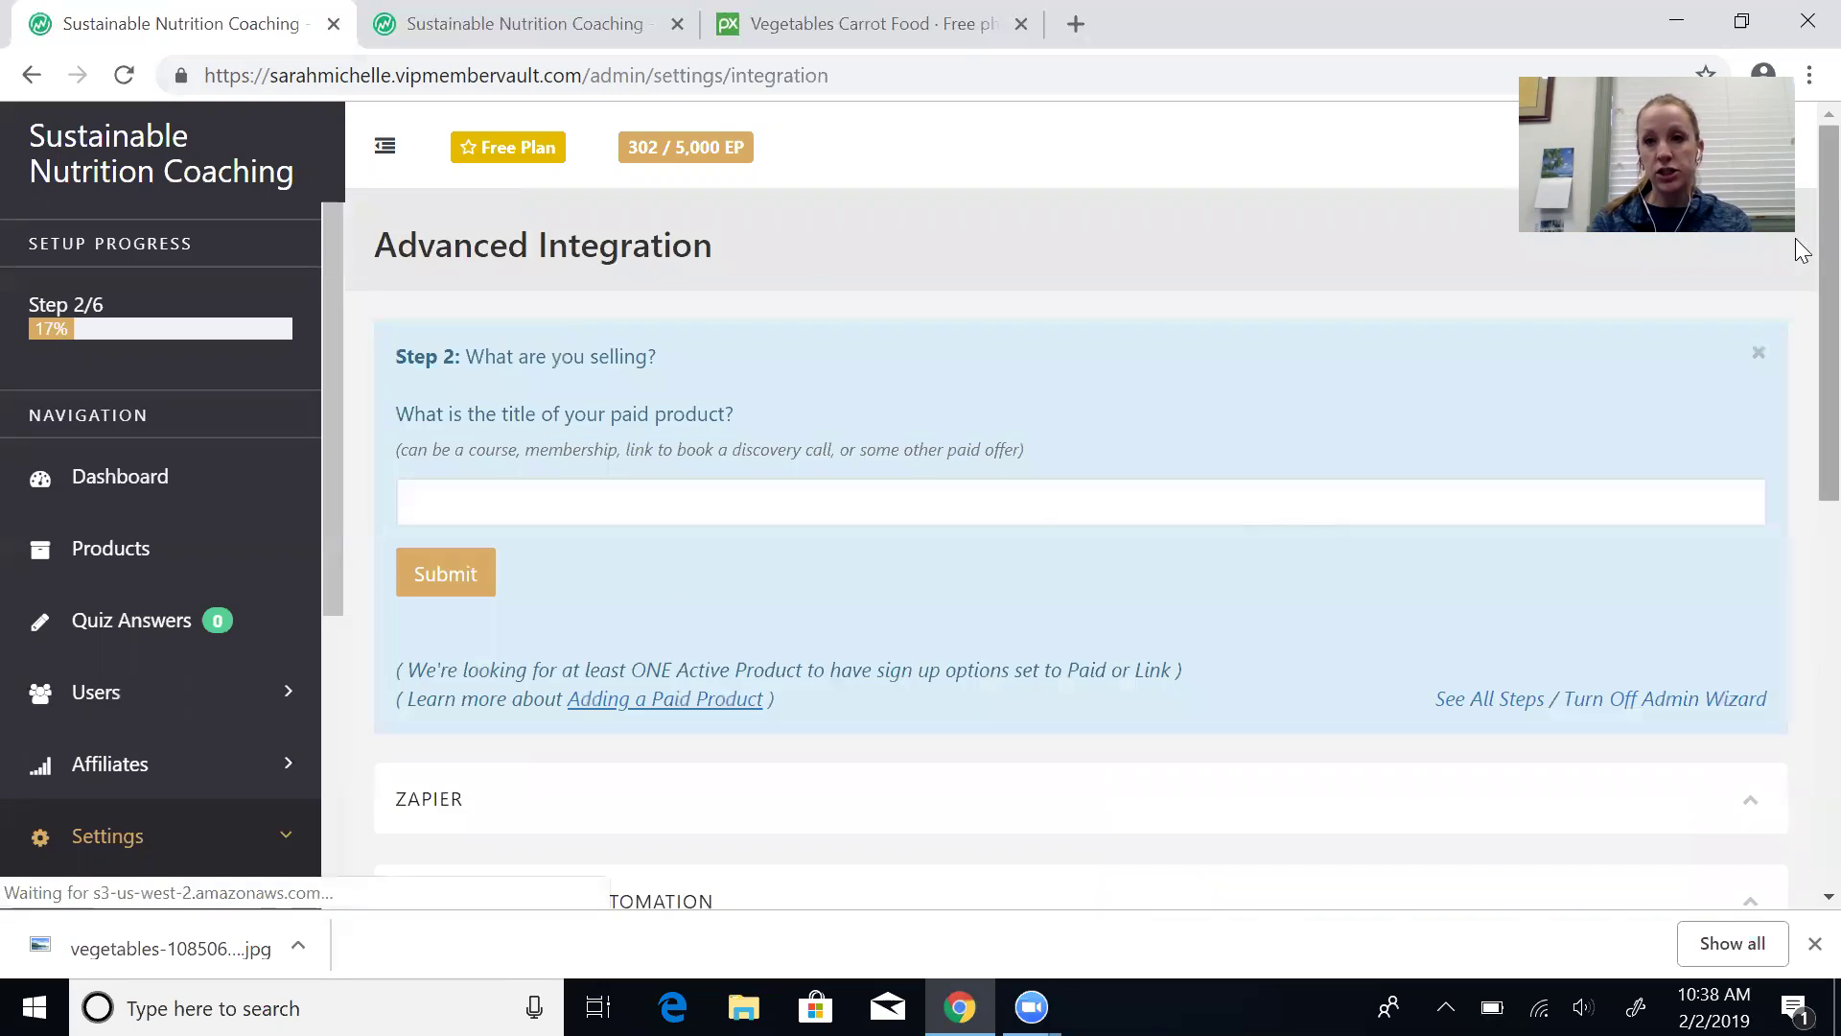
{"action": "scroll", "coordinate": [1800, 411], "scroll_direction": "down", "scroll_amount": 3}
{"action": "scroll", "coordinate": [1801, 411], "scroll_direction": "down", "scroll_amount": 4}
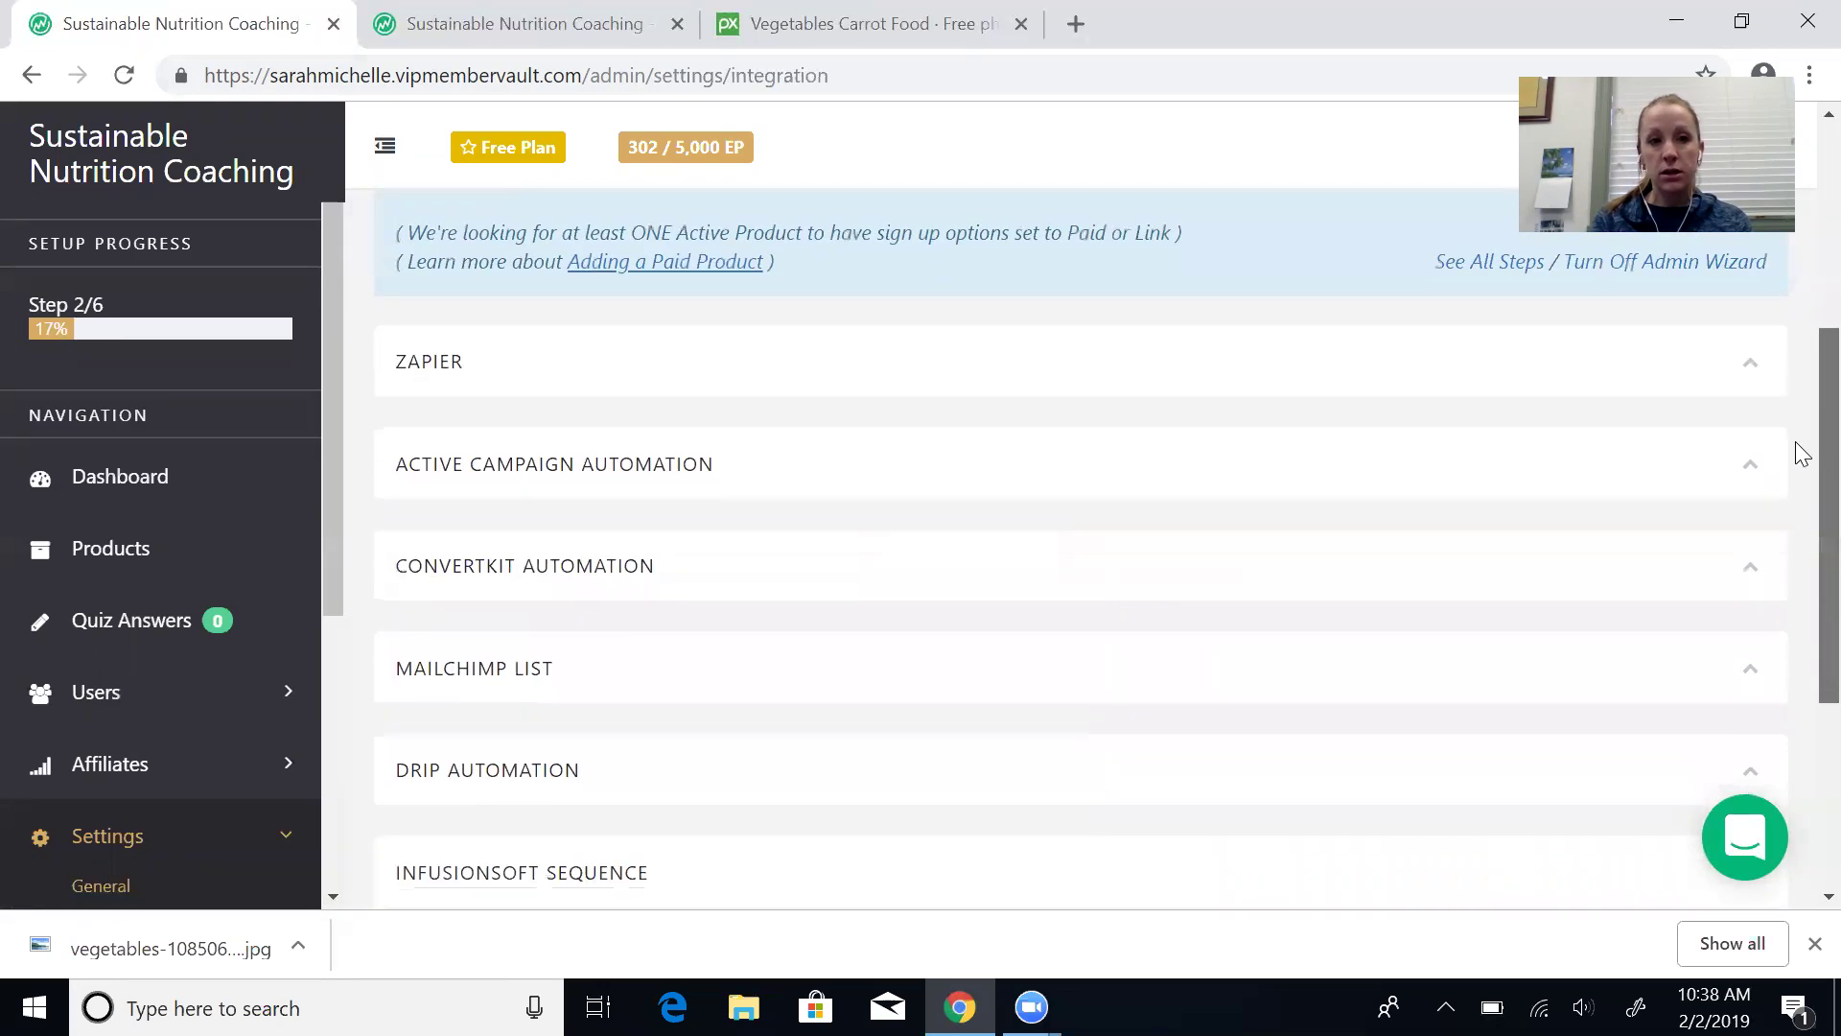
{"action": "scroll", "coordinate": [1797, 575], "scroll_direction": "down", "scroll_amount": 1}
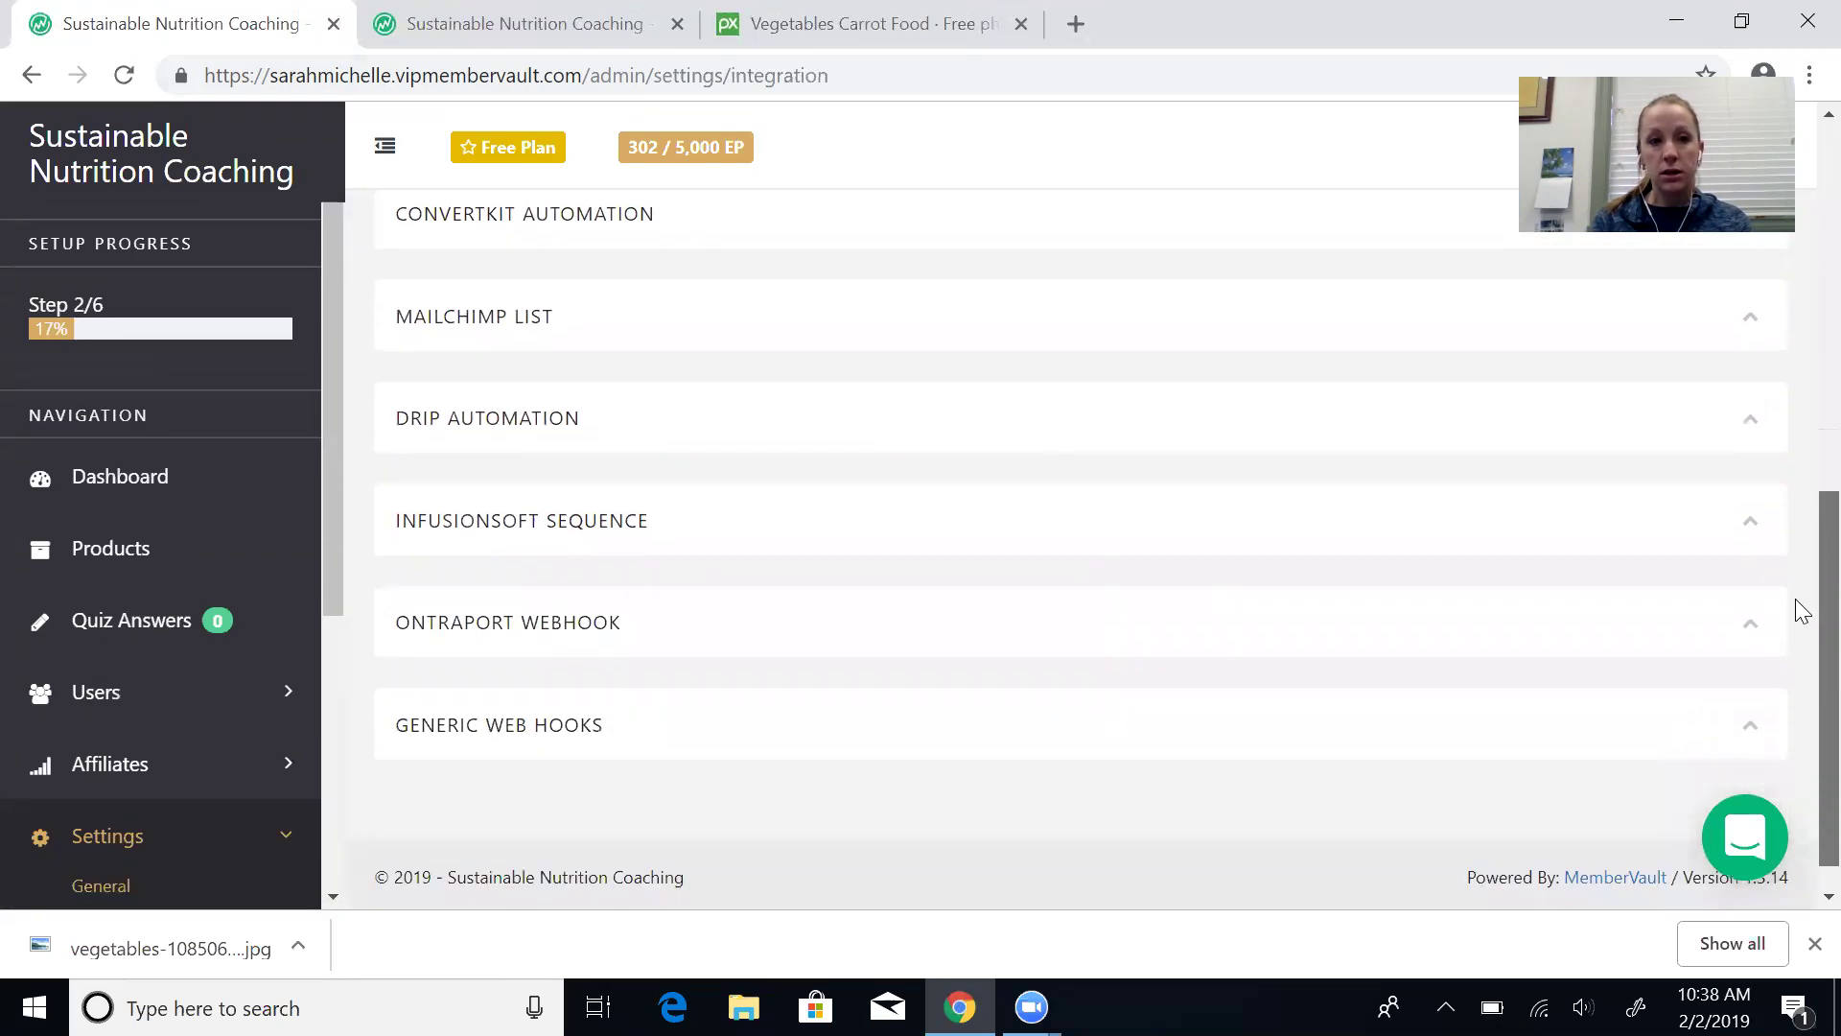
{"action": "scroll", "coordinate": [1795, 598], "scroll_direction": "up", "scroll_amount": 4}
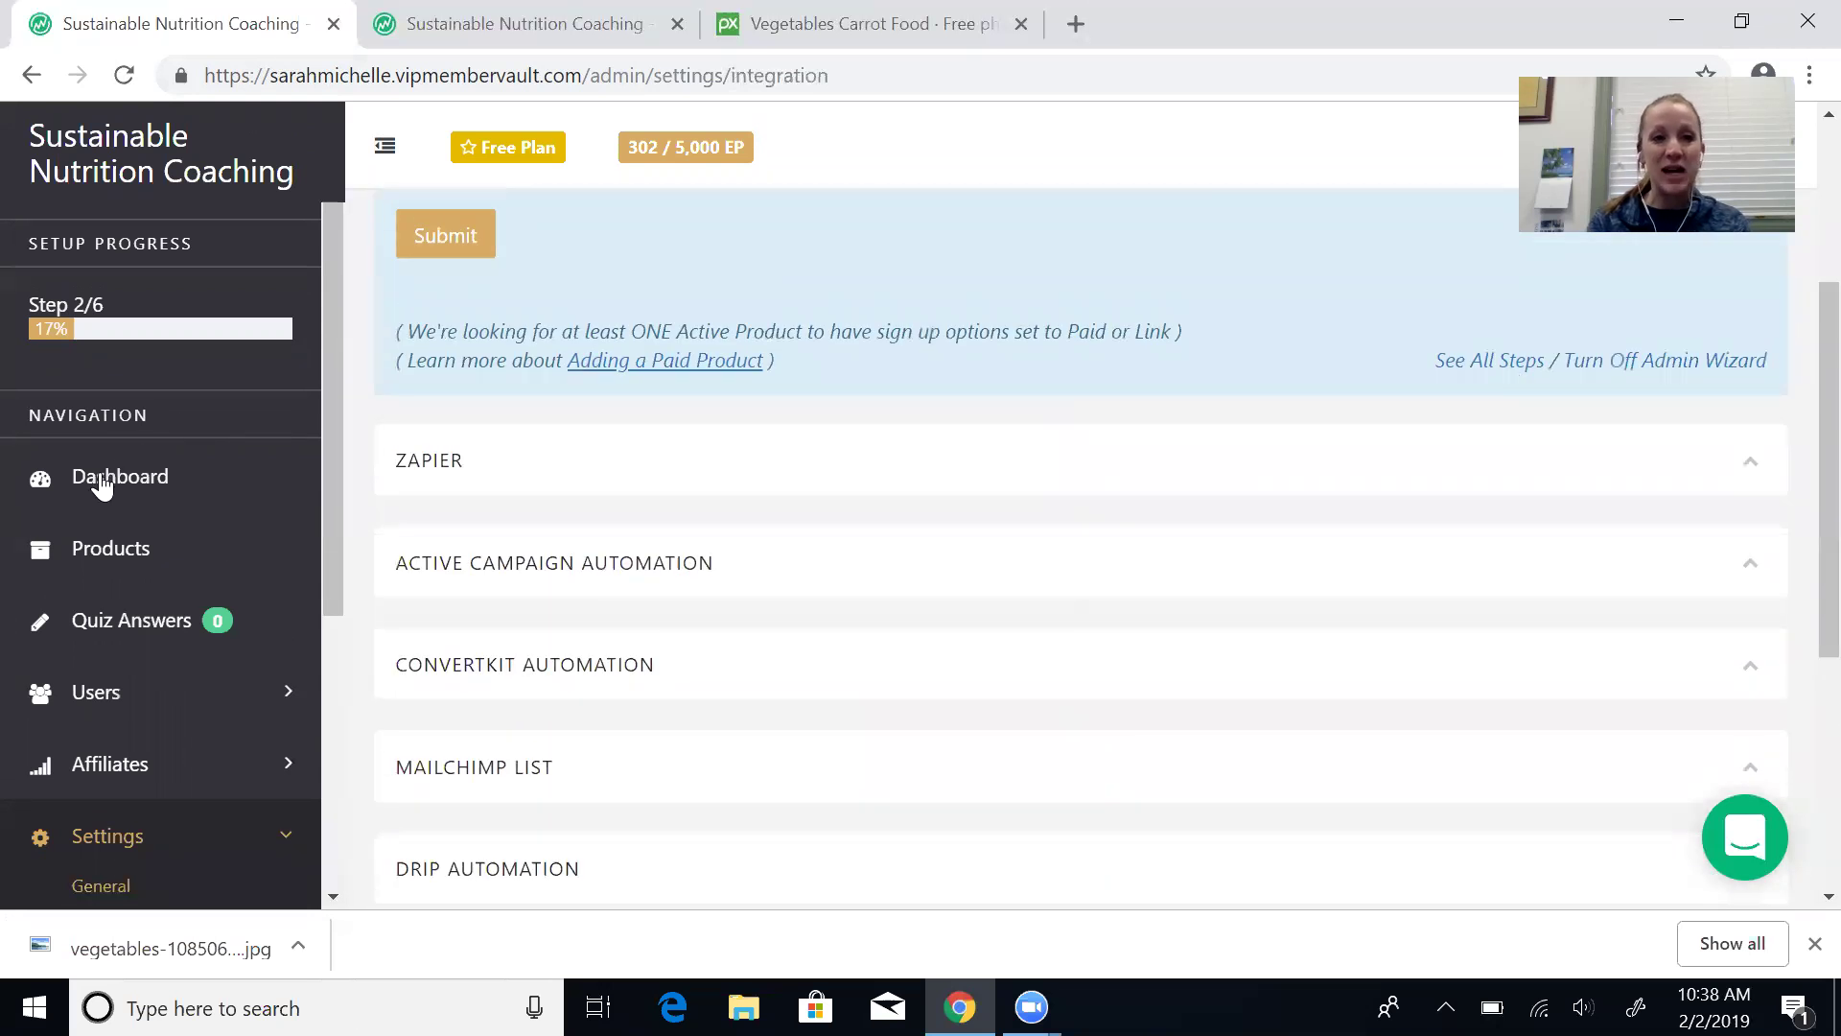
Step: Return to the dashboard, then go to the product list and start adding a new product
{"action": "left_click", "coordinate": [146, 477]}
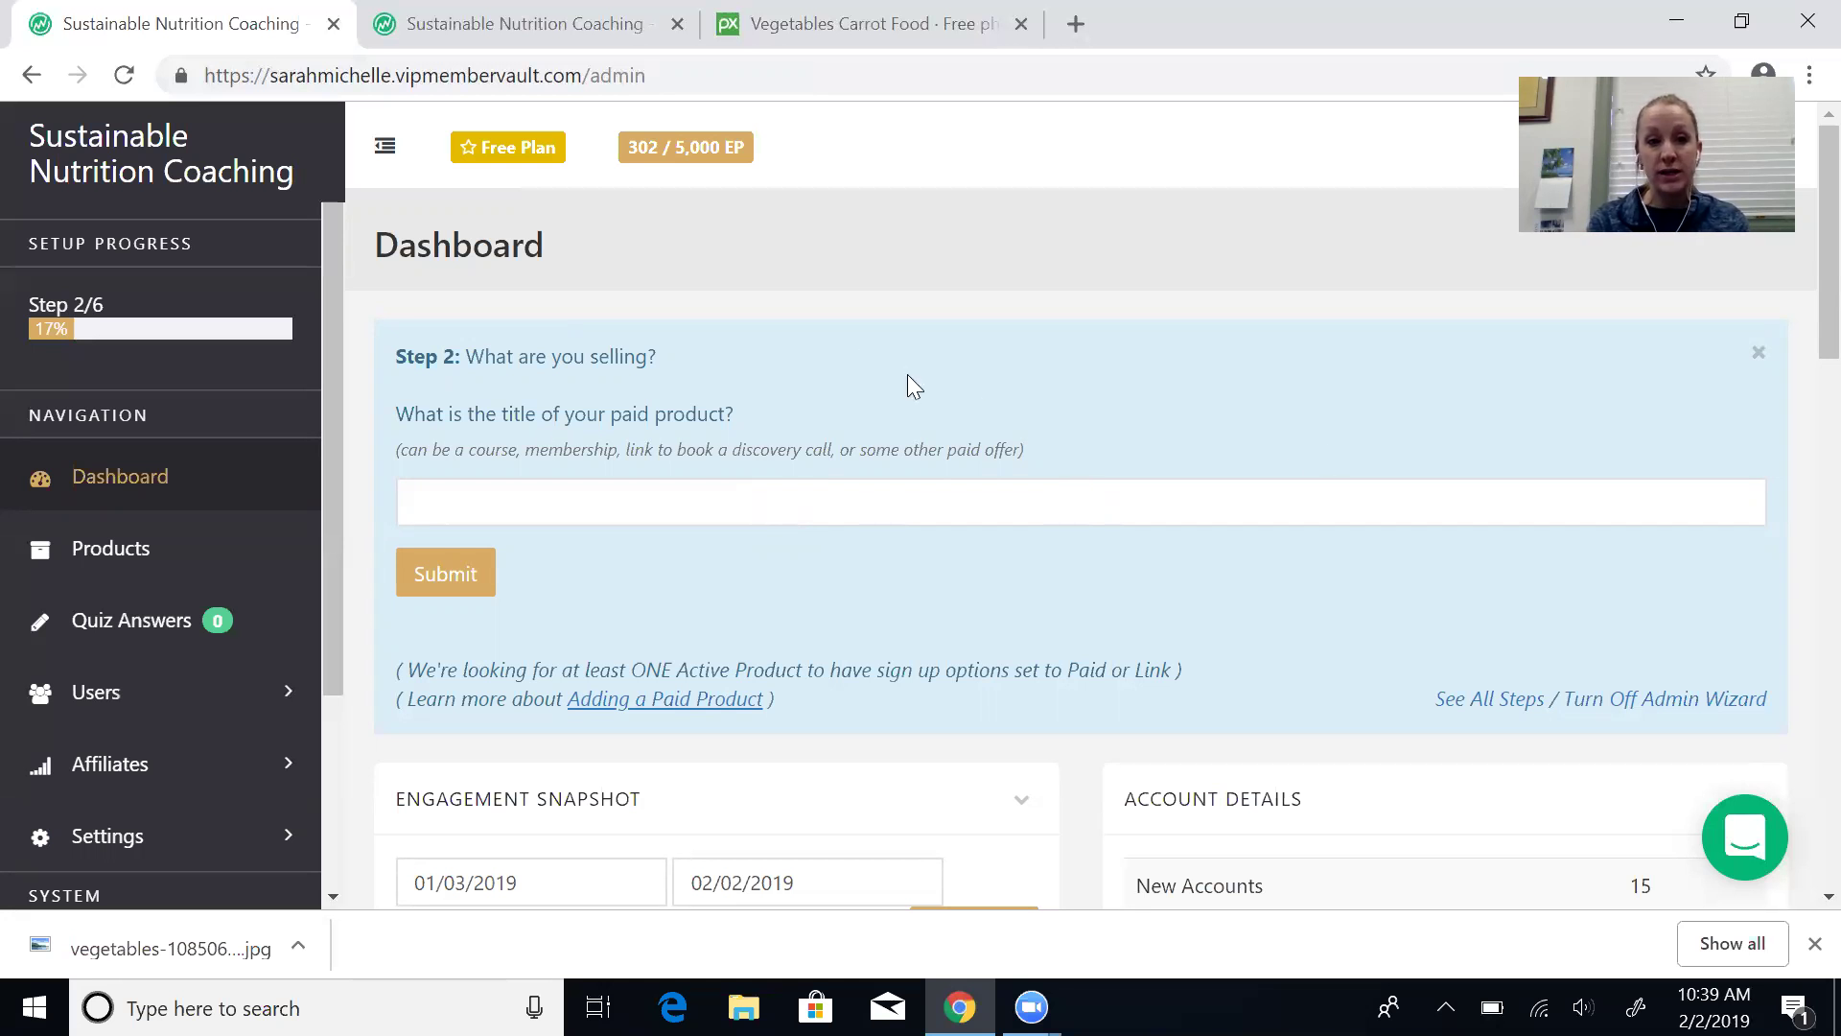
{"action": "left_click", "coordinate": [118, 564]}
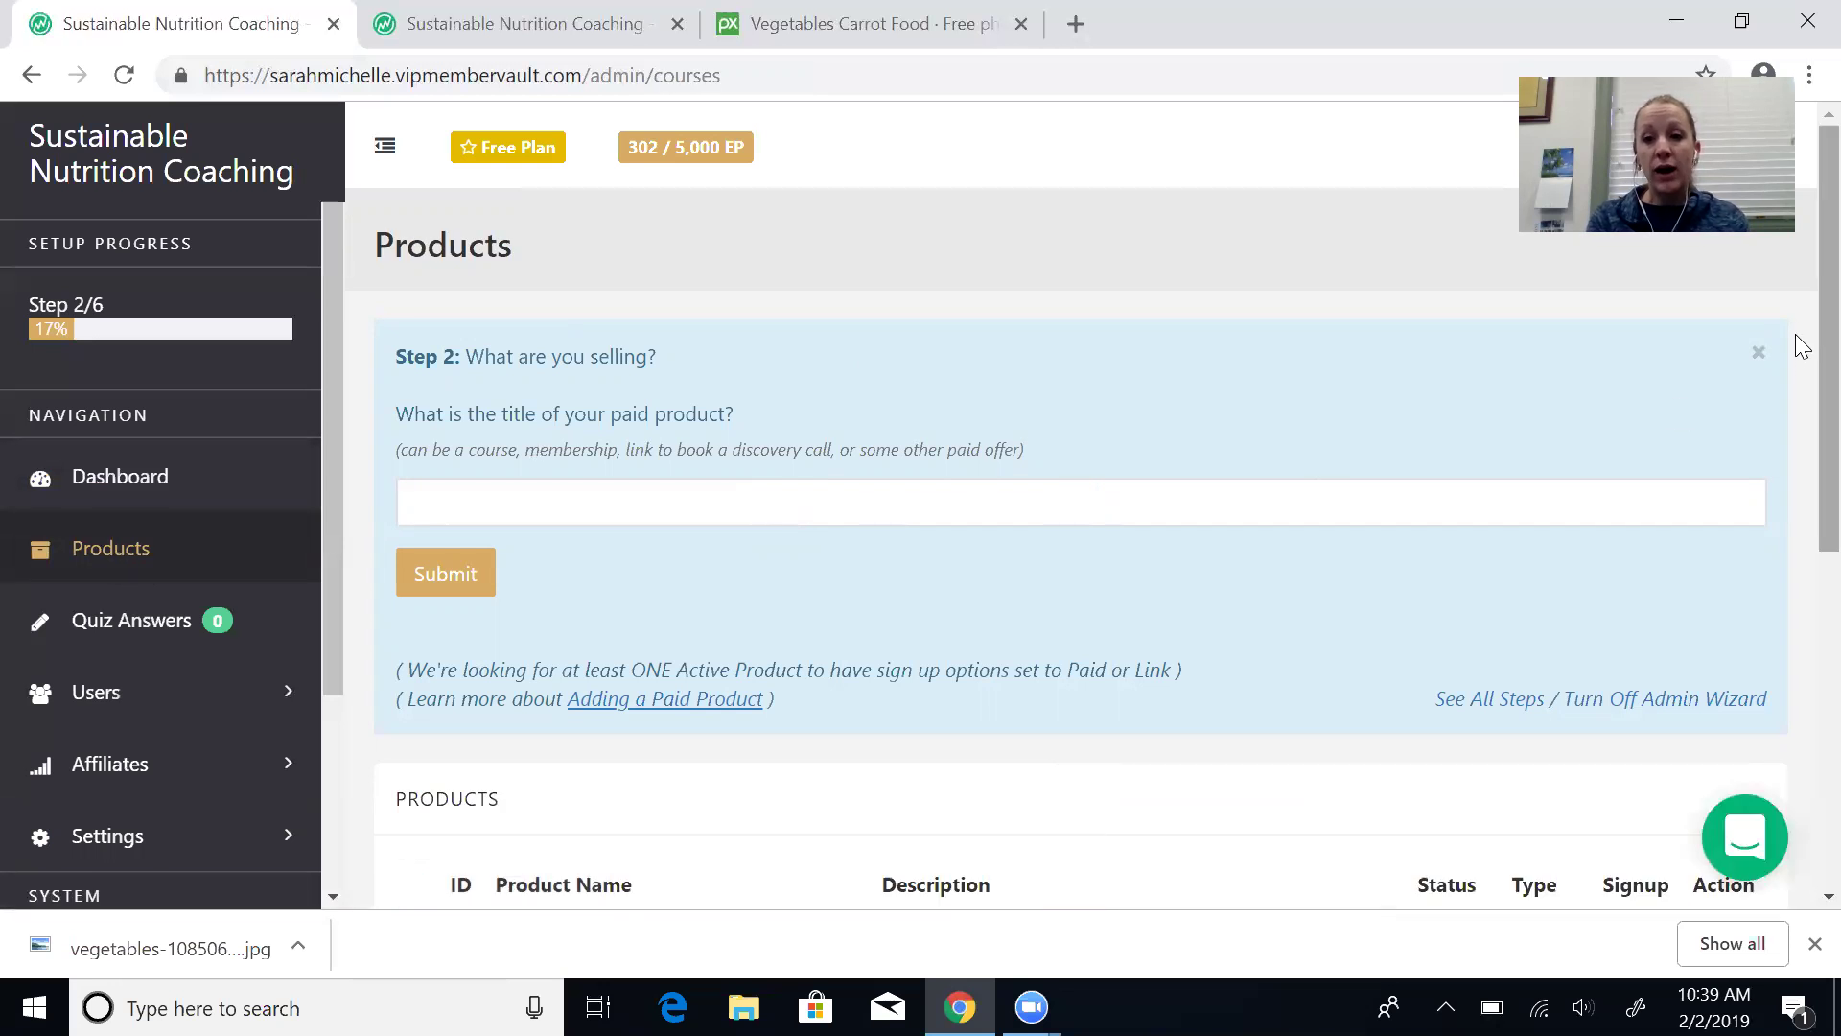
{"action": "scroll", "coordinate": [1795, 383], "scroll_direction": "down", "scroll_amount": 3}
{"action": "scroll", "coordinate": [1795, 537], "scroll_direction": "down", "scroll_amount": 2}
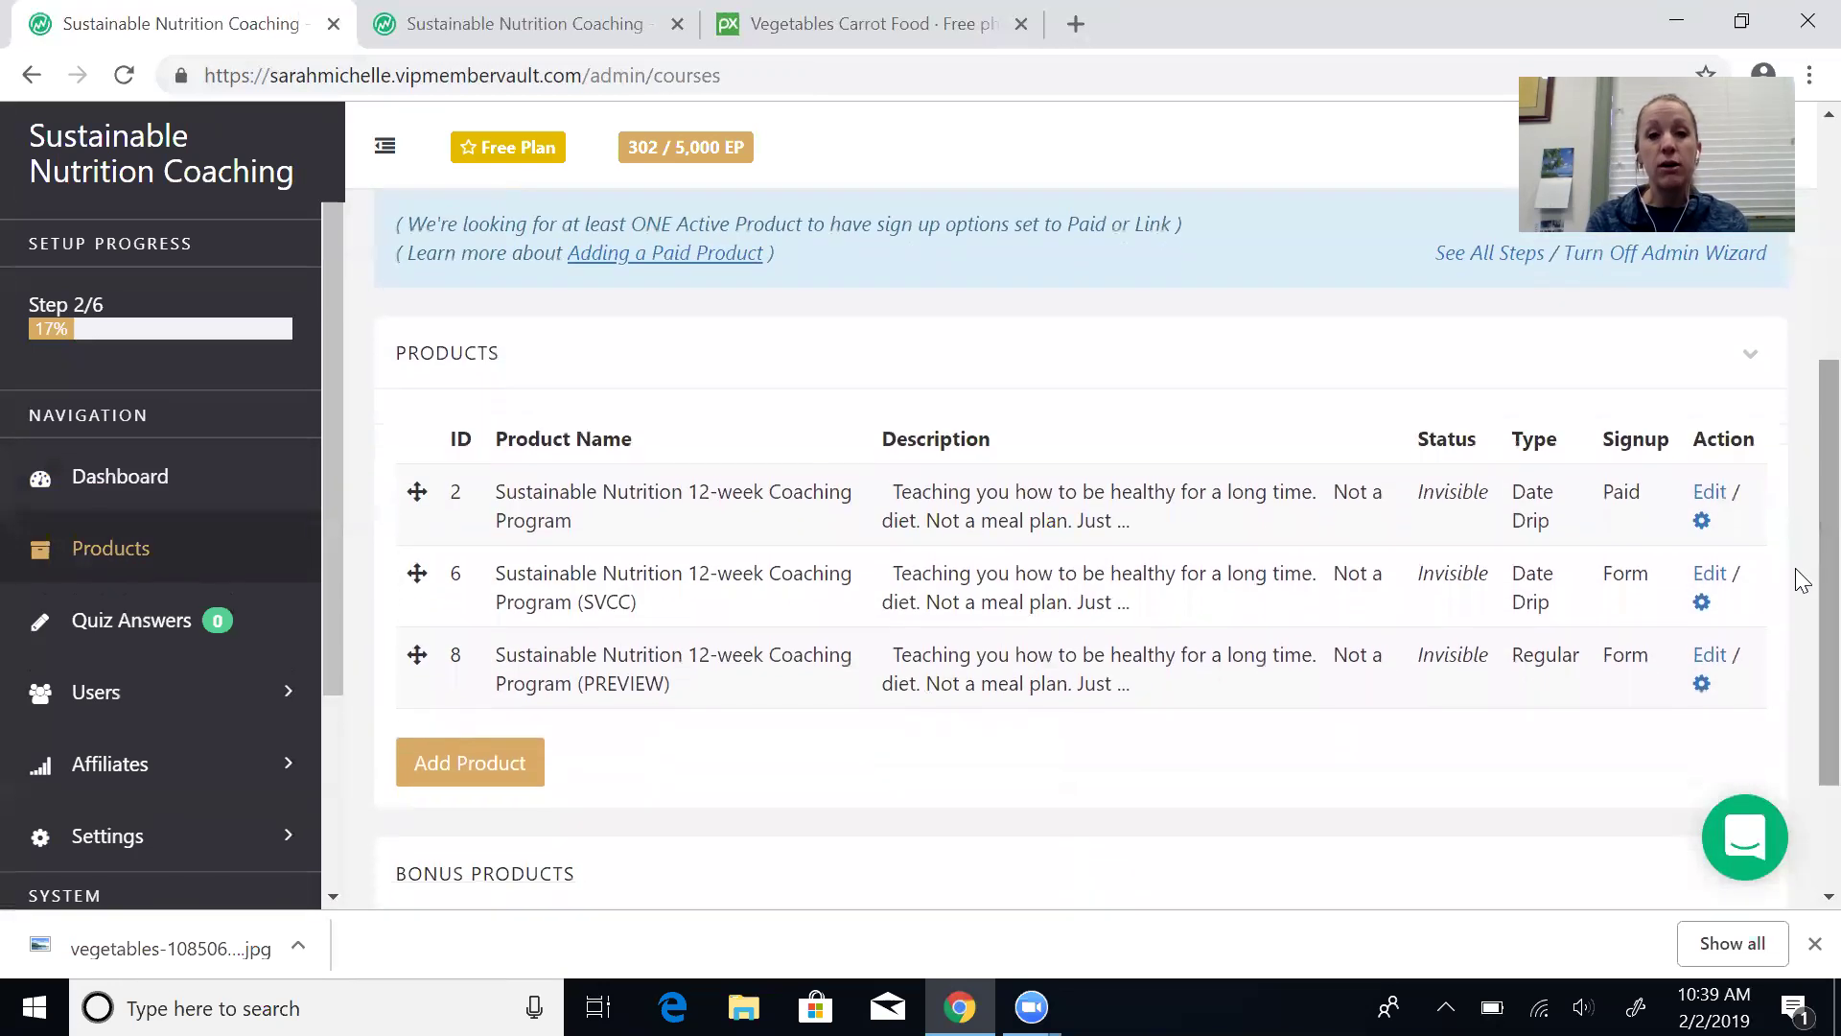
{"action": "left_click", "coordinate": [468, 772]}
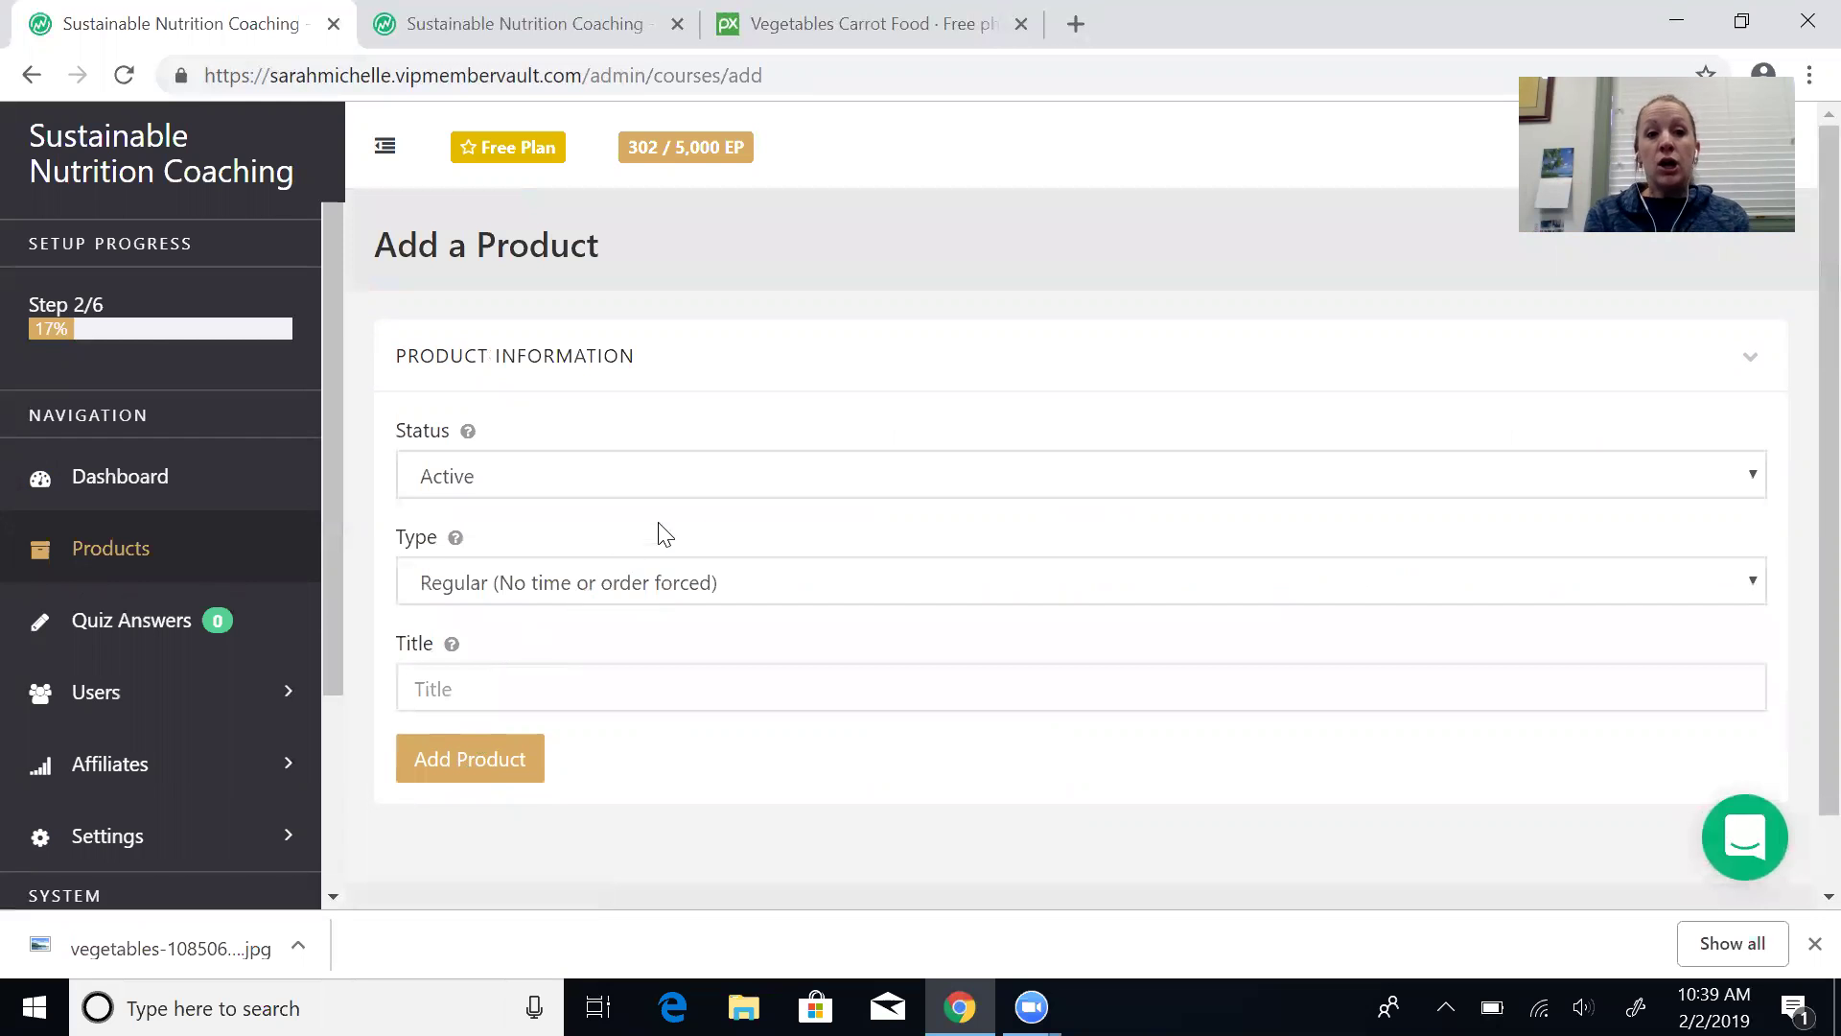
Step: Keep the new product's status as Active and set its type to Date Drip (Modules released on specific days)
{"action": "left_click", "coordinate": [731, 495]}
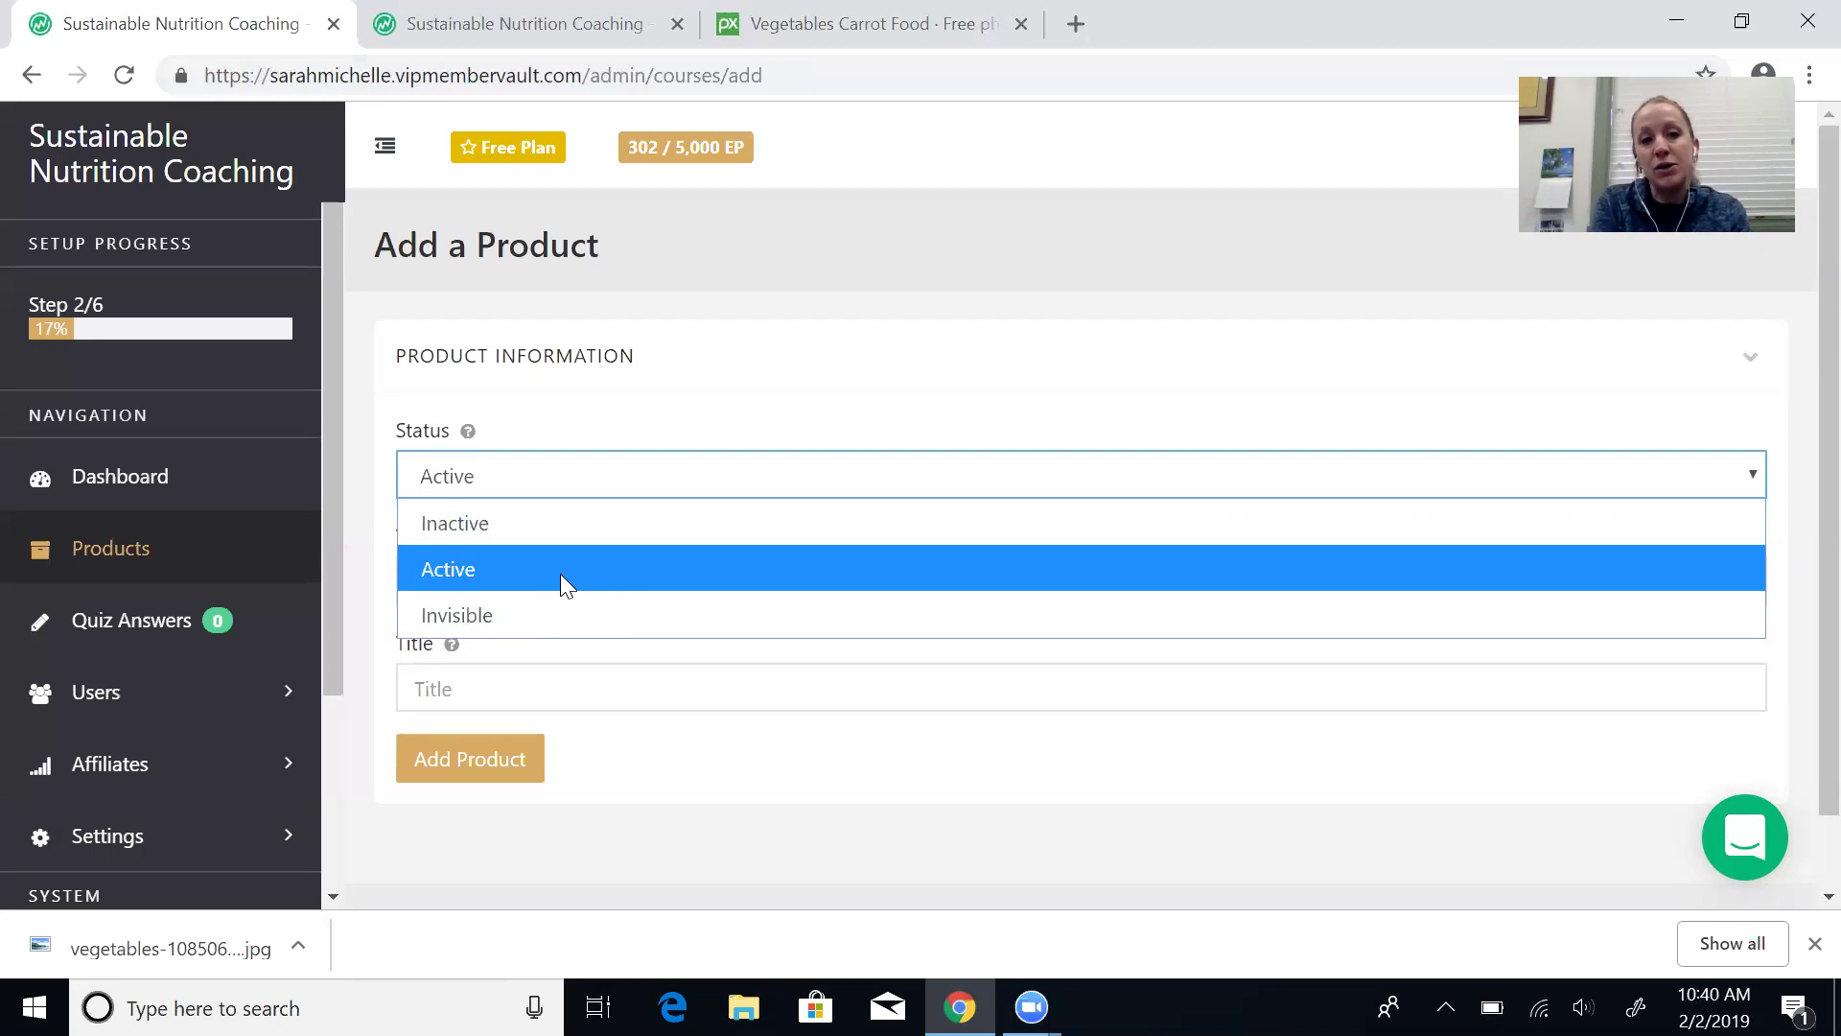
{"action": "left_click", "coordinate": [564, 576]}
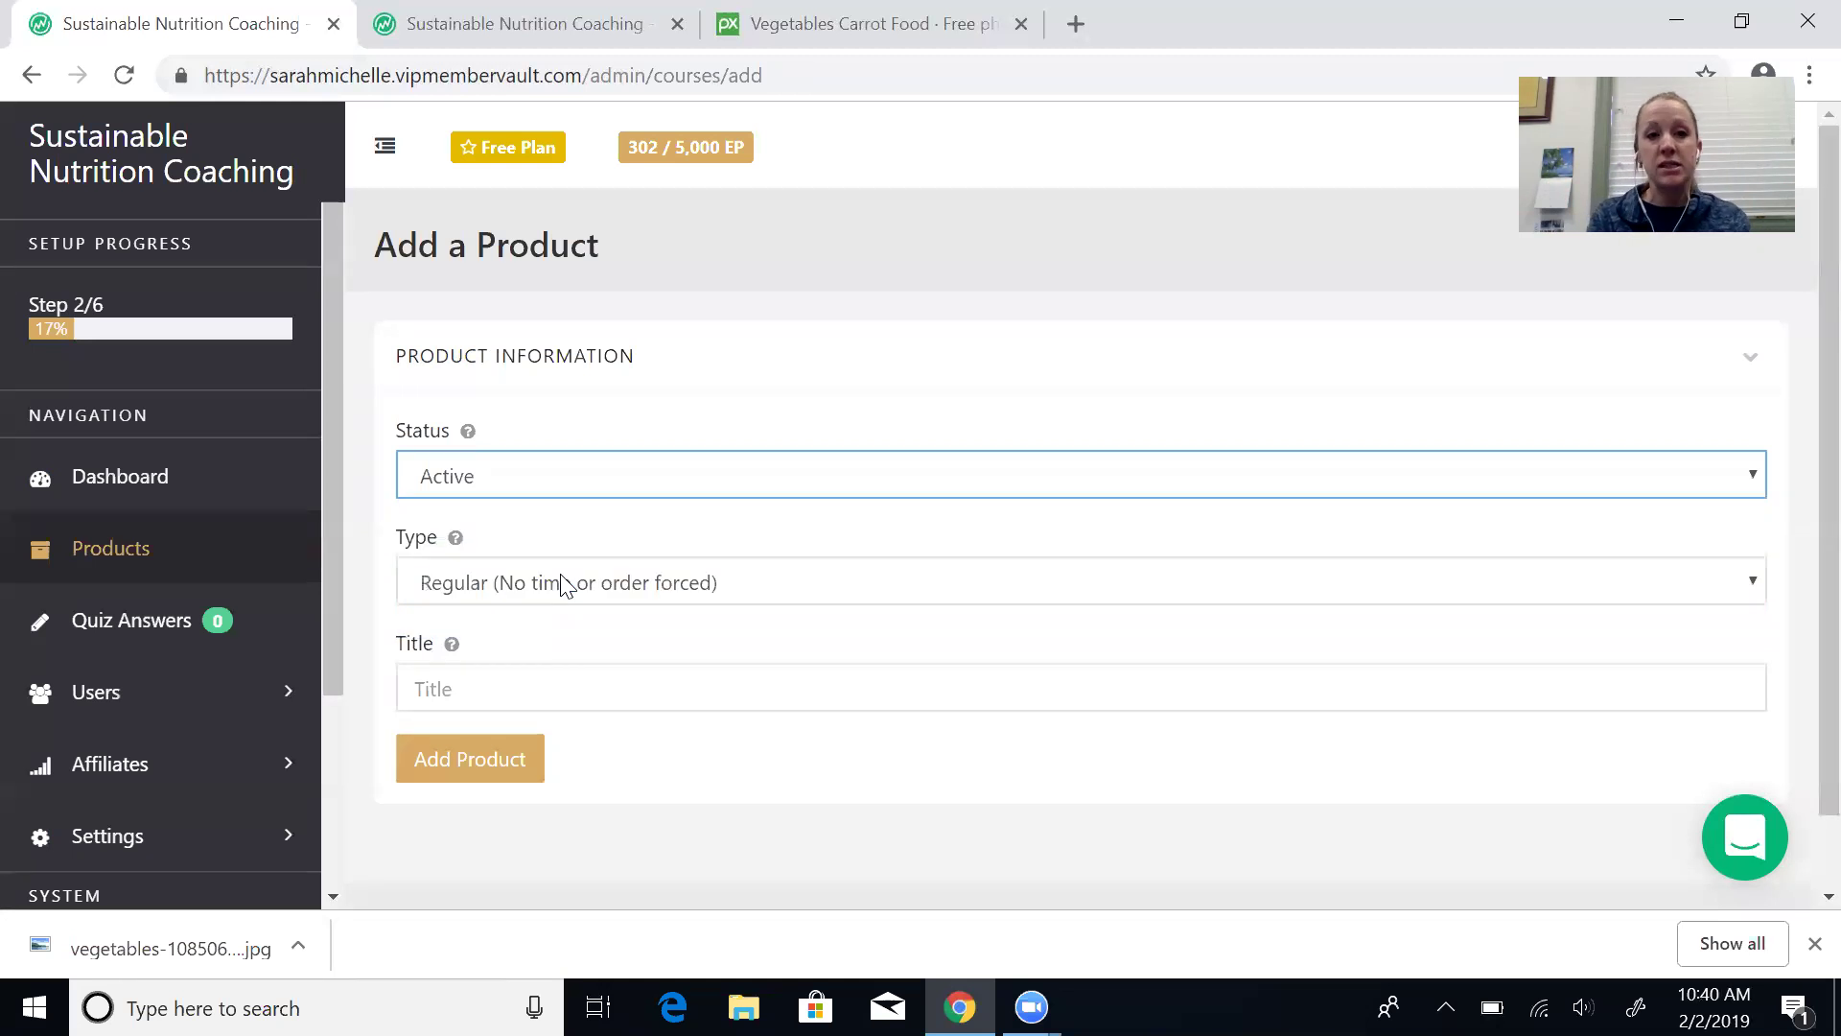
{"action": "left_click", "coordinate": [840, 591]}
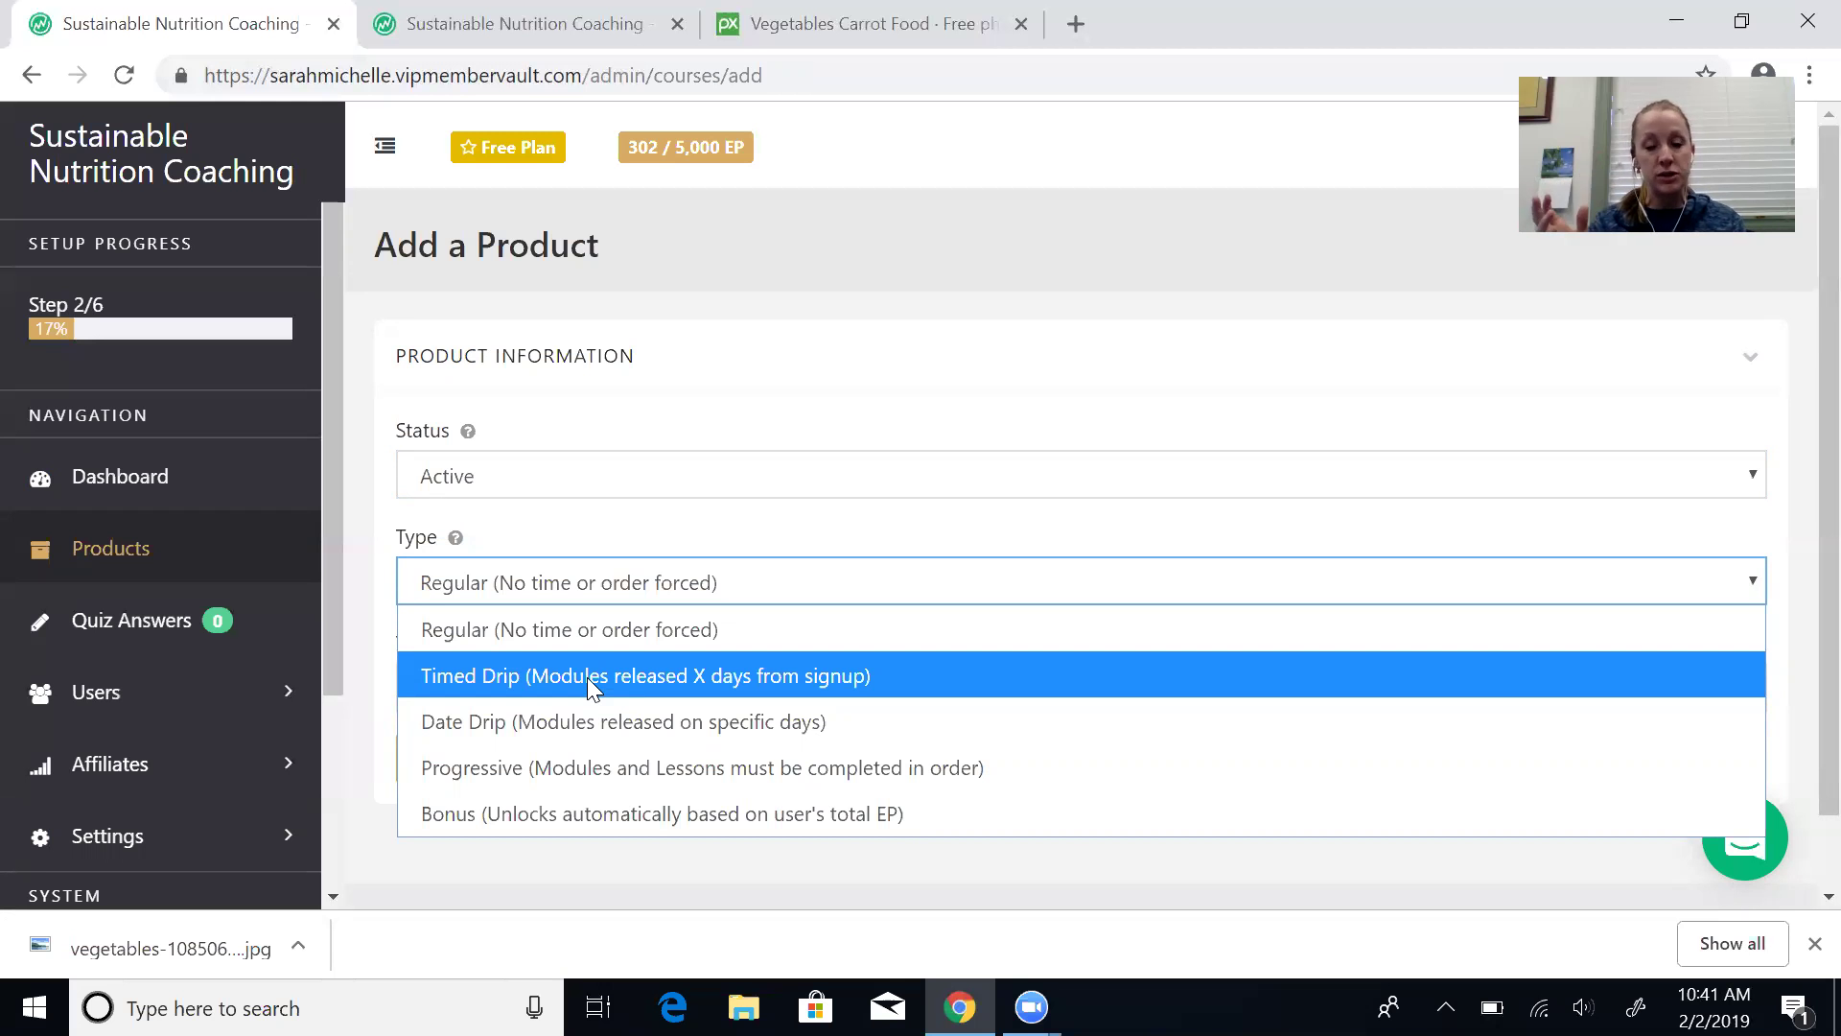
{"action": "left_click", "coordinate": [614, 727]}
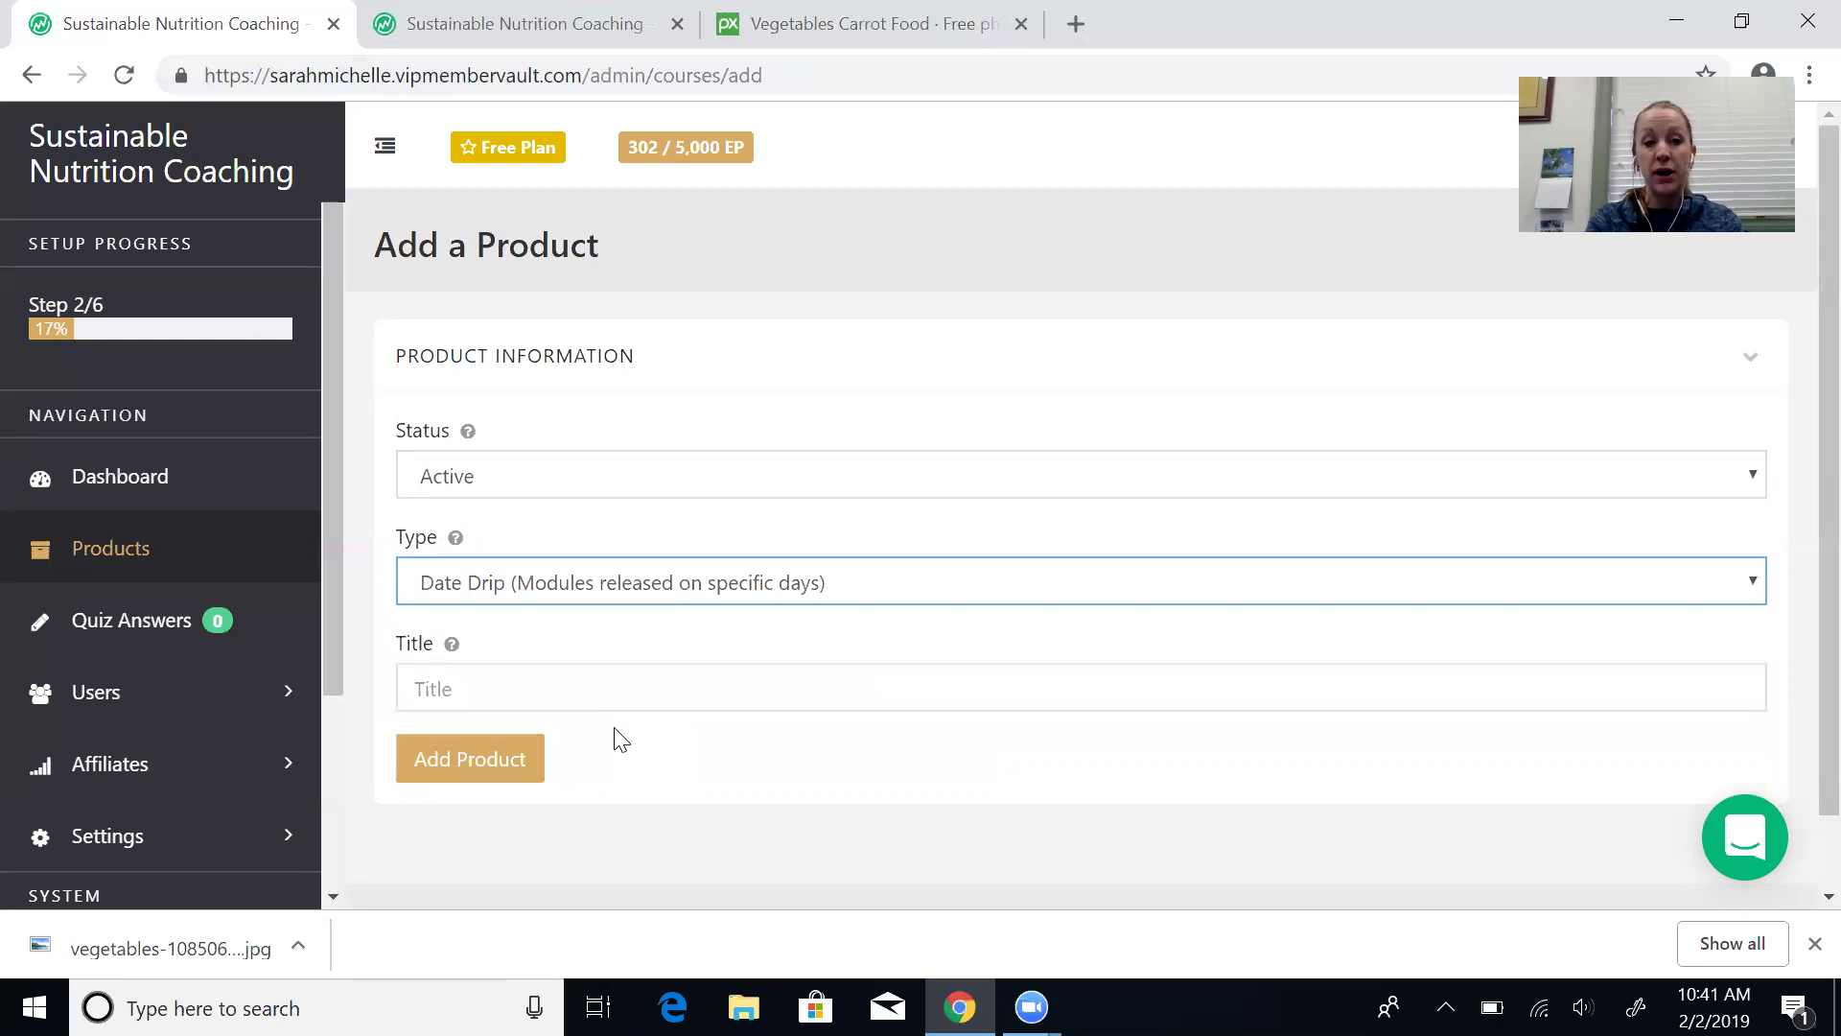
Step: Title the new product "12-week Nutrition Education and Coaching Program (test)" and add it
{"action": "left_click", "coordinate": [563, 669]}
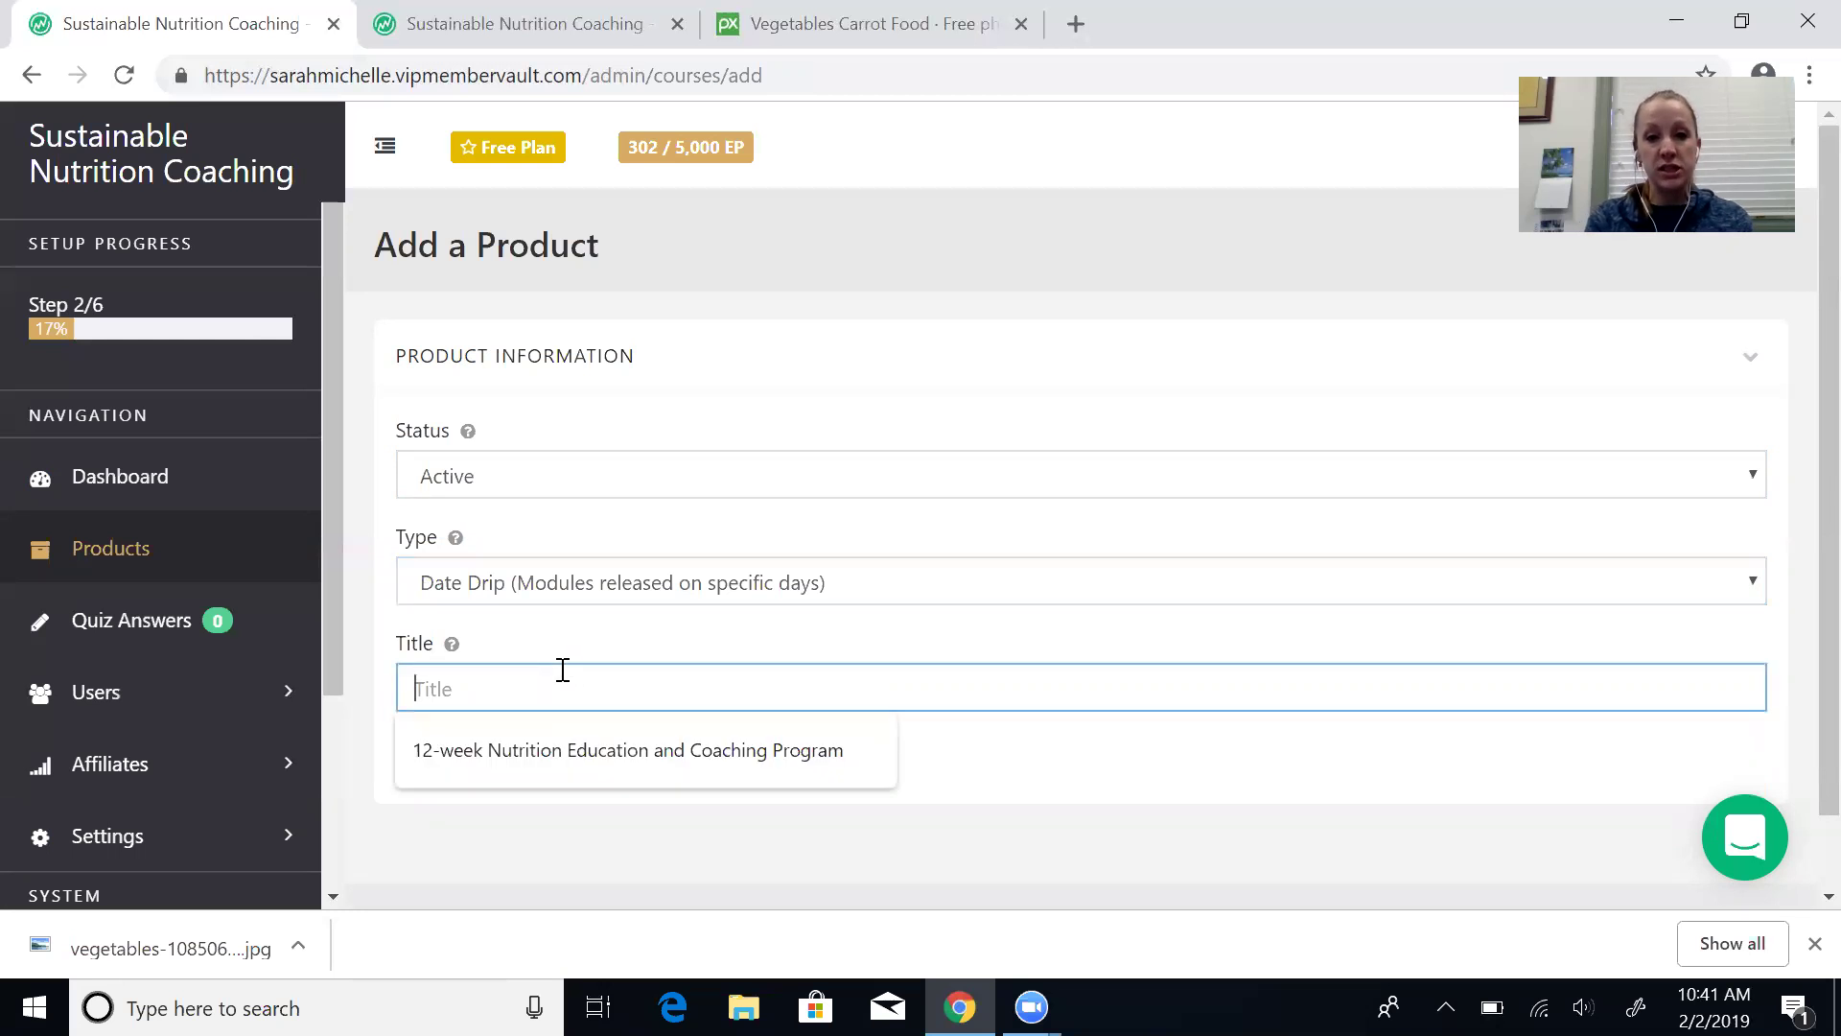
{"action": "left_click", "coordinate": [565, 749]}
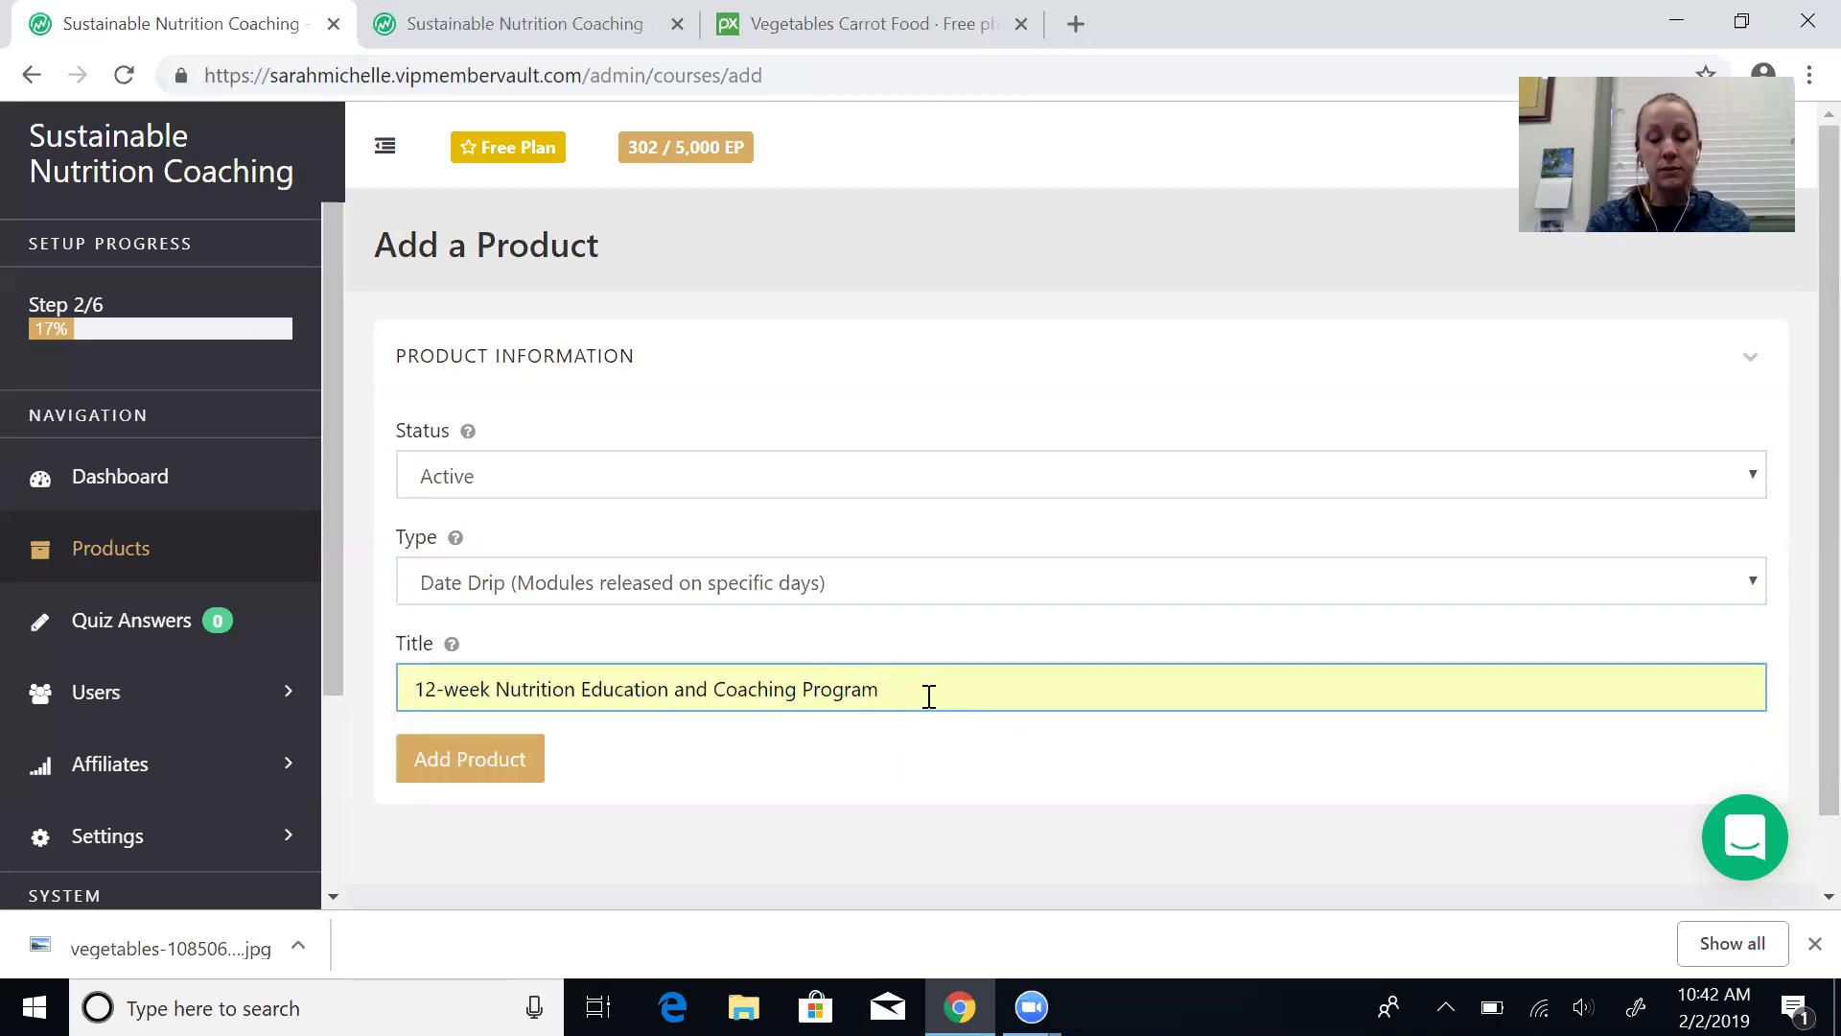
{"action": "type", "text": "(test)"}
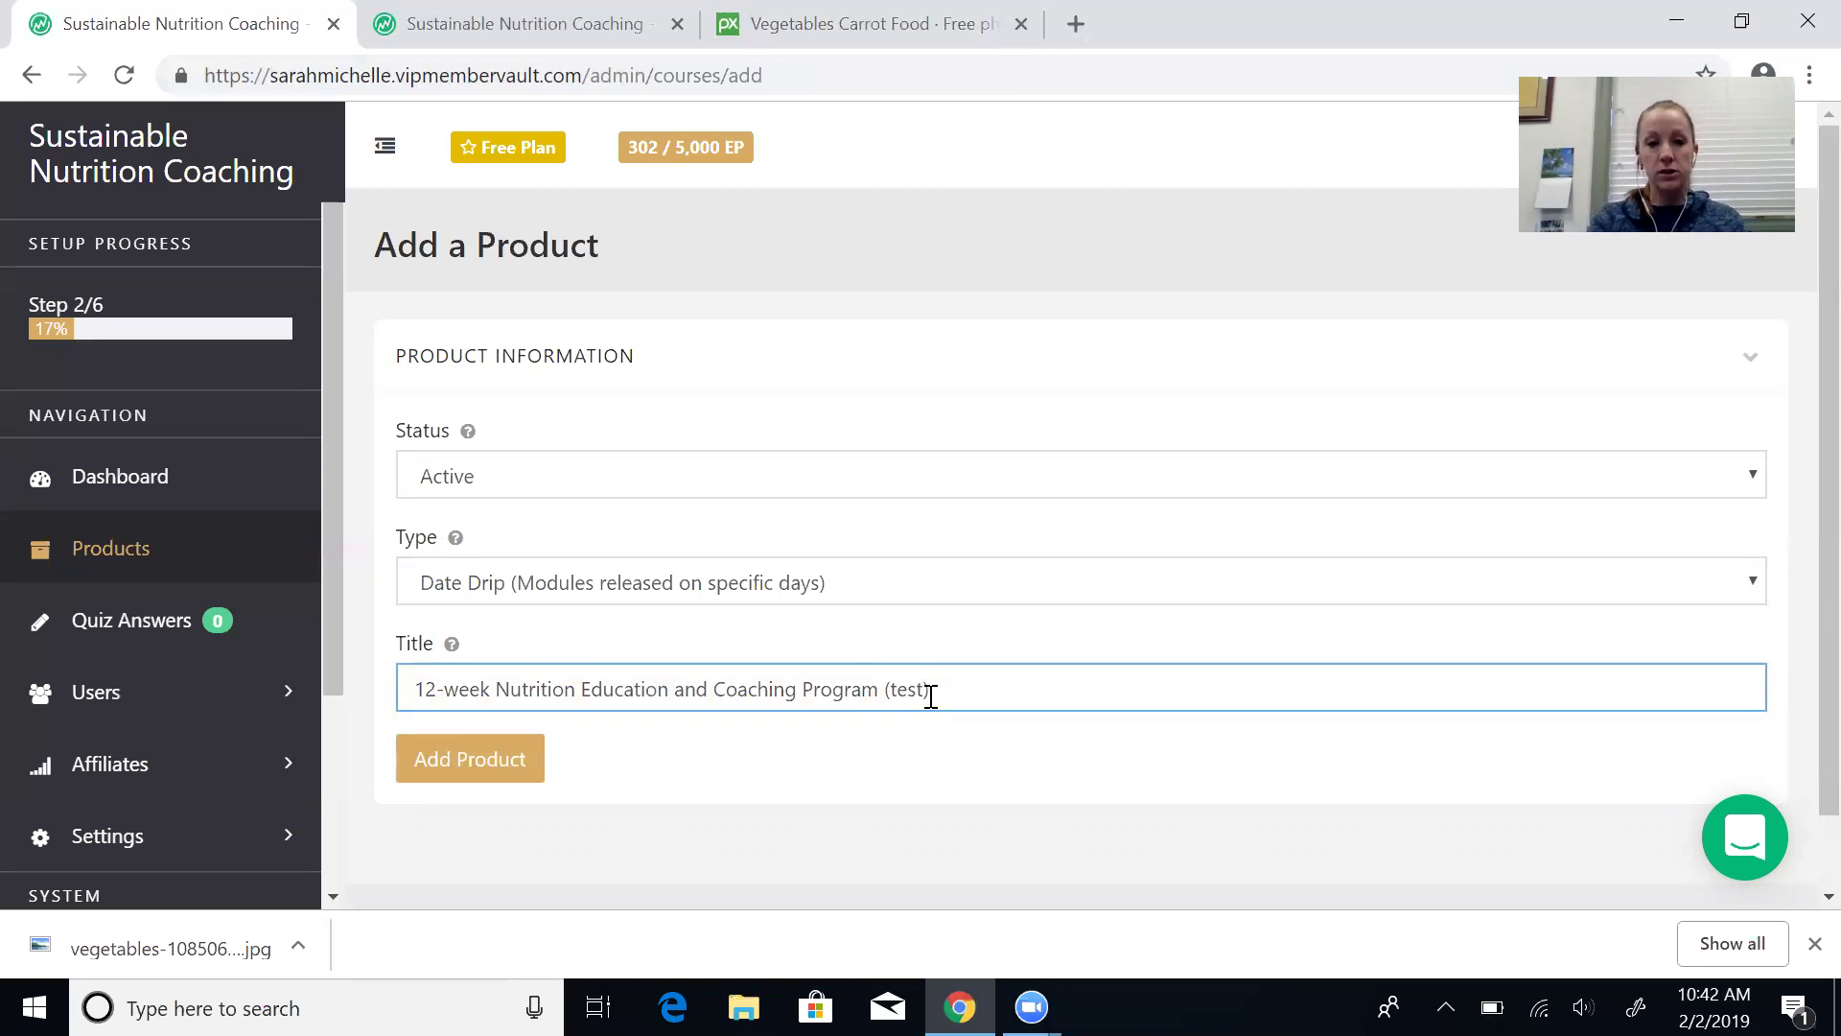
{"action": "left_click", "coordinate": [490, 763]}
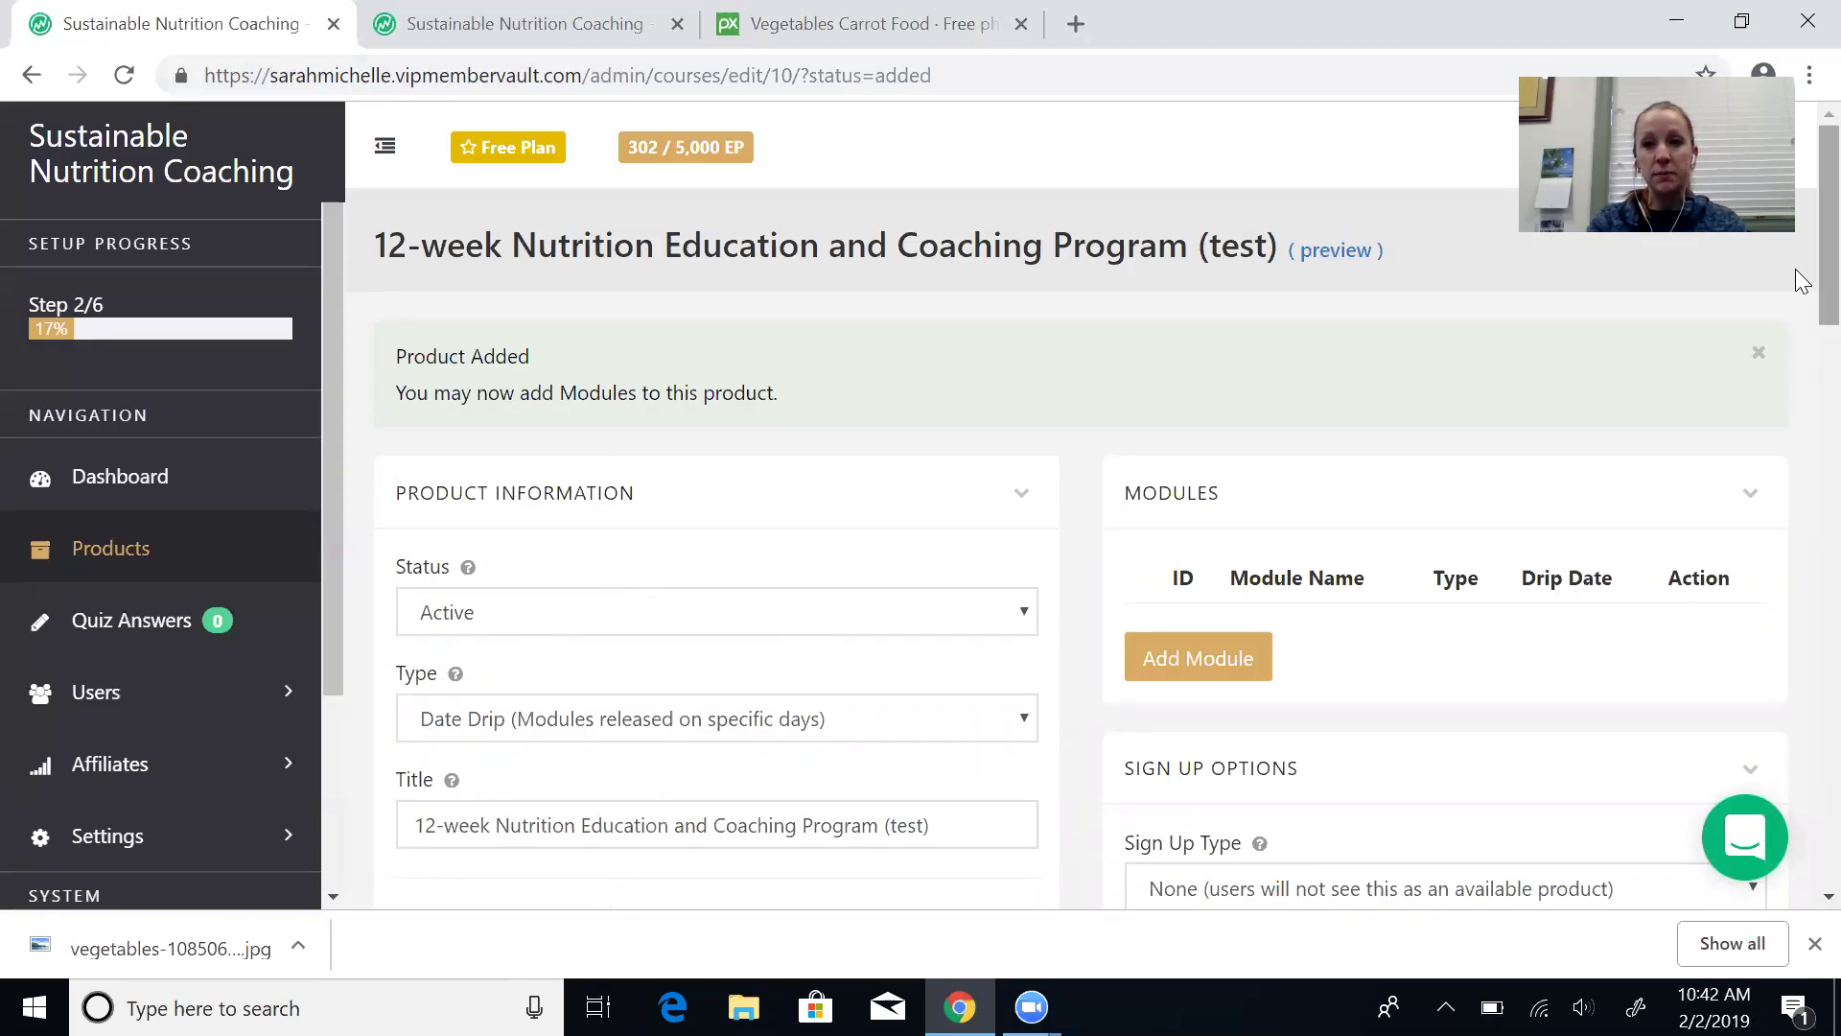
Step: Upload the vegetables-1085063_640 picture from the Downloads folder as the product's image
{"action": "scroll", "coordinate": [1796, 278], "scroll_direction": "down", "scroll_amount": 2}
{"action": "scroll", "coordinate": [1795, 352], "scroll_direction": "down", "scroll_amount": 3}
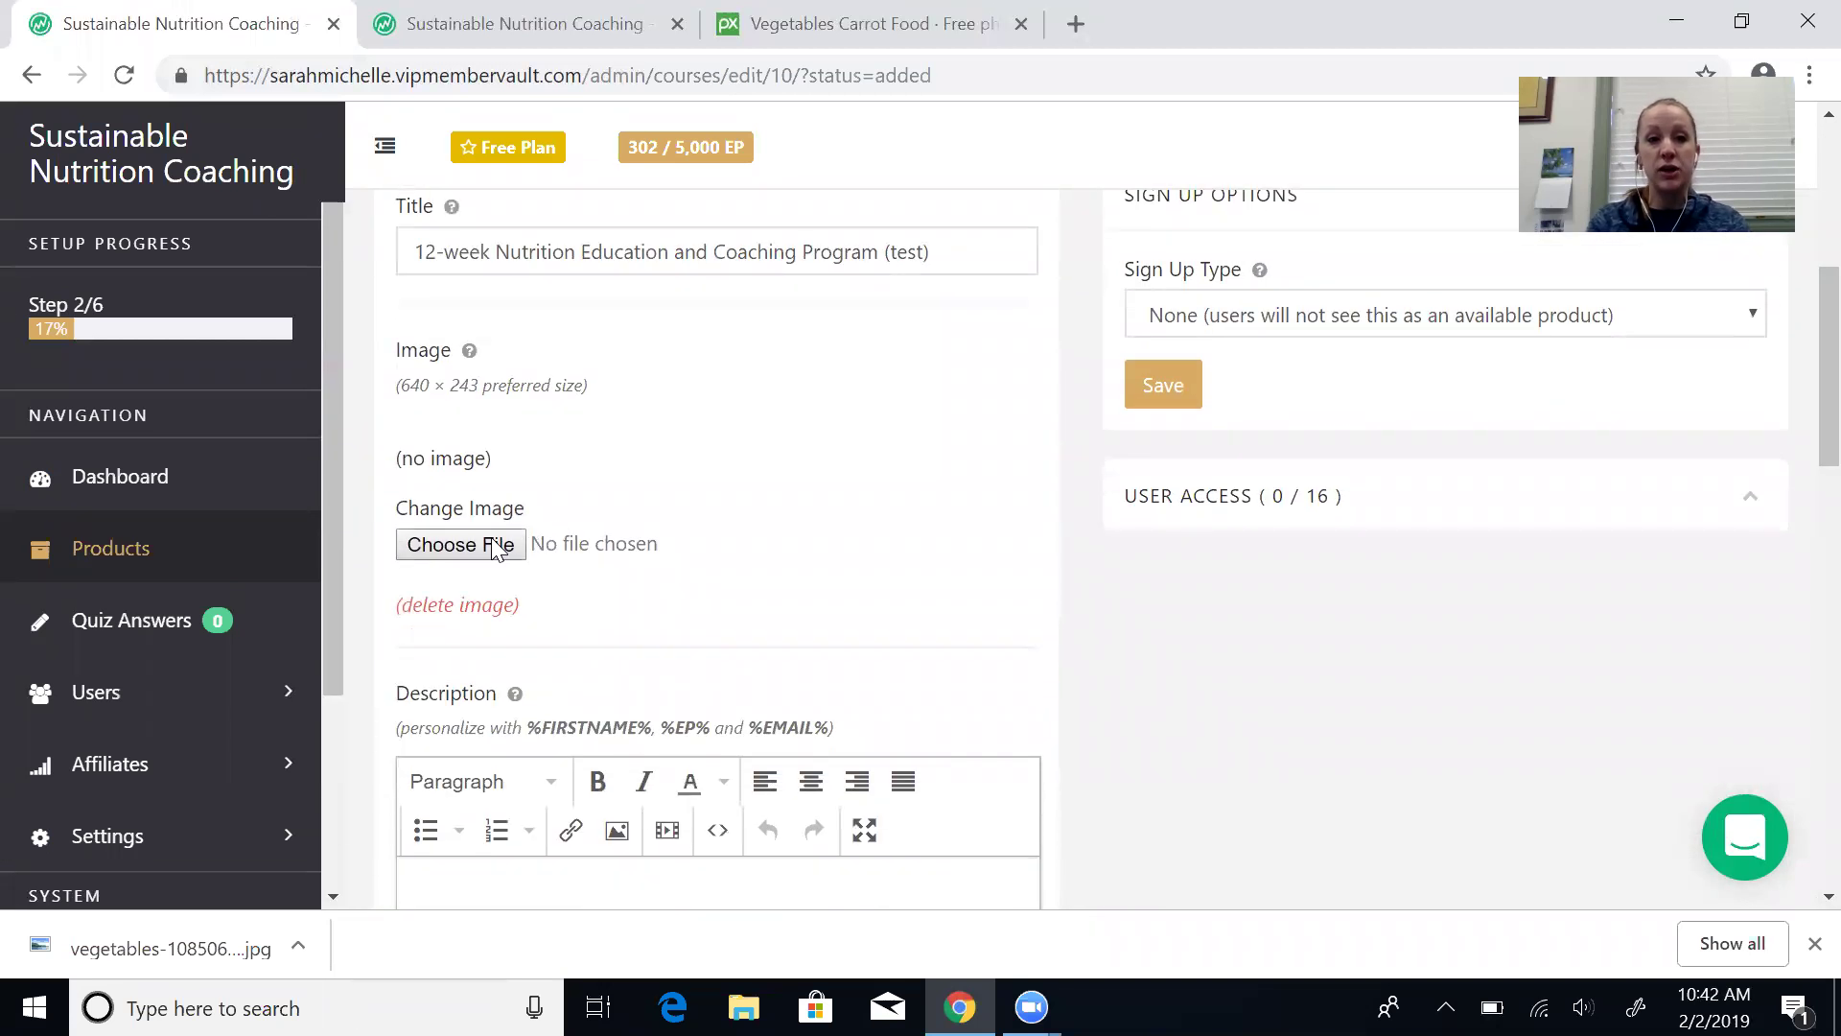
{"action": "left_click", "coordinate": [492, 542]}
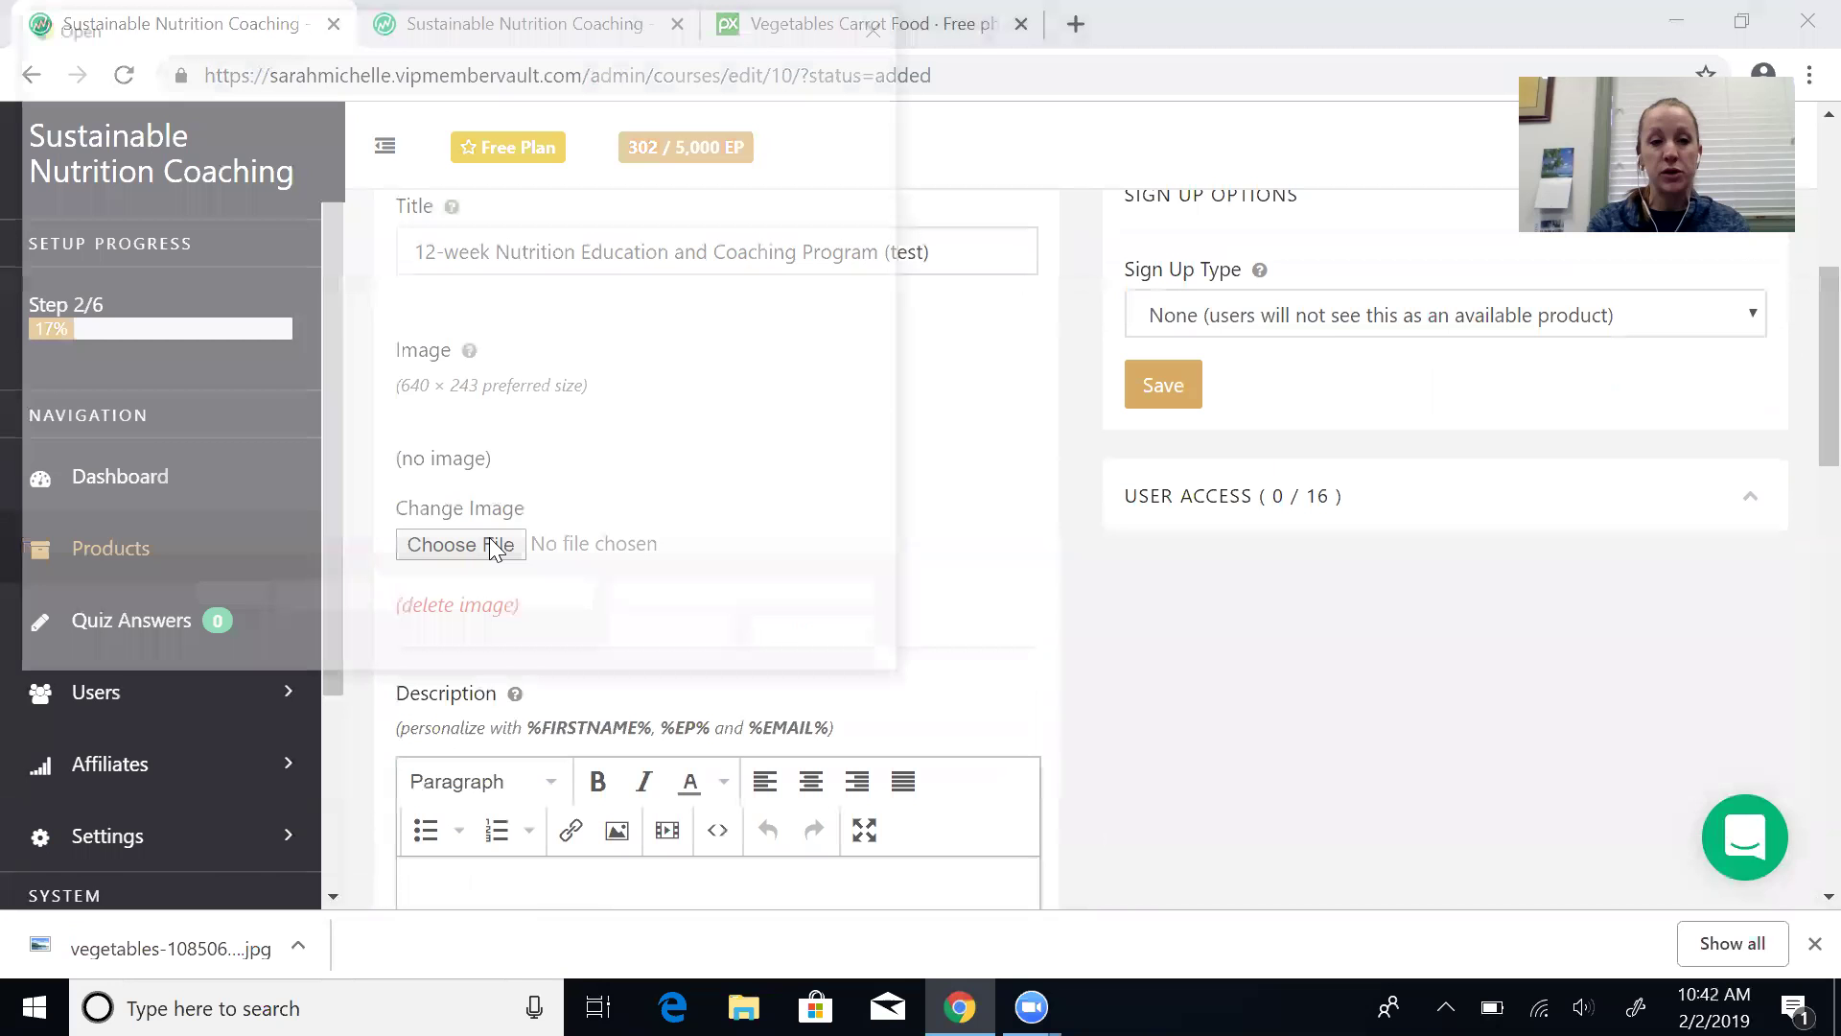
{"action": "left_click", "coordinate": [143, 253]}
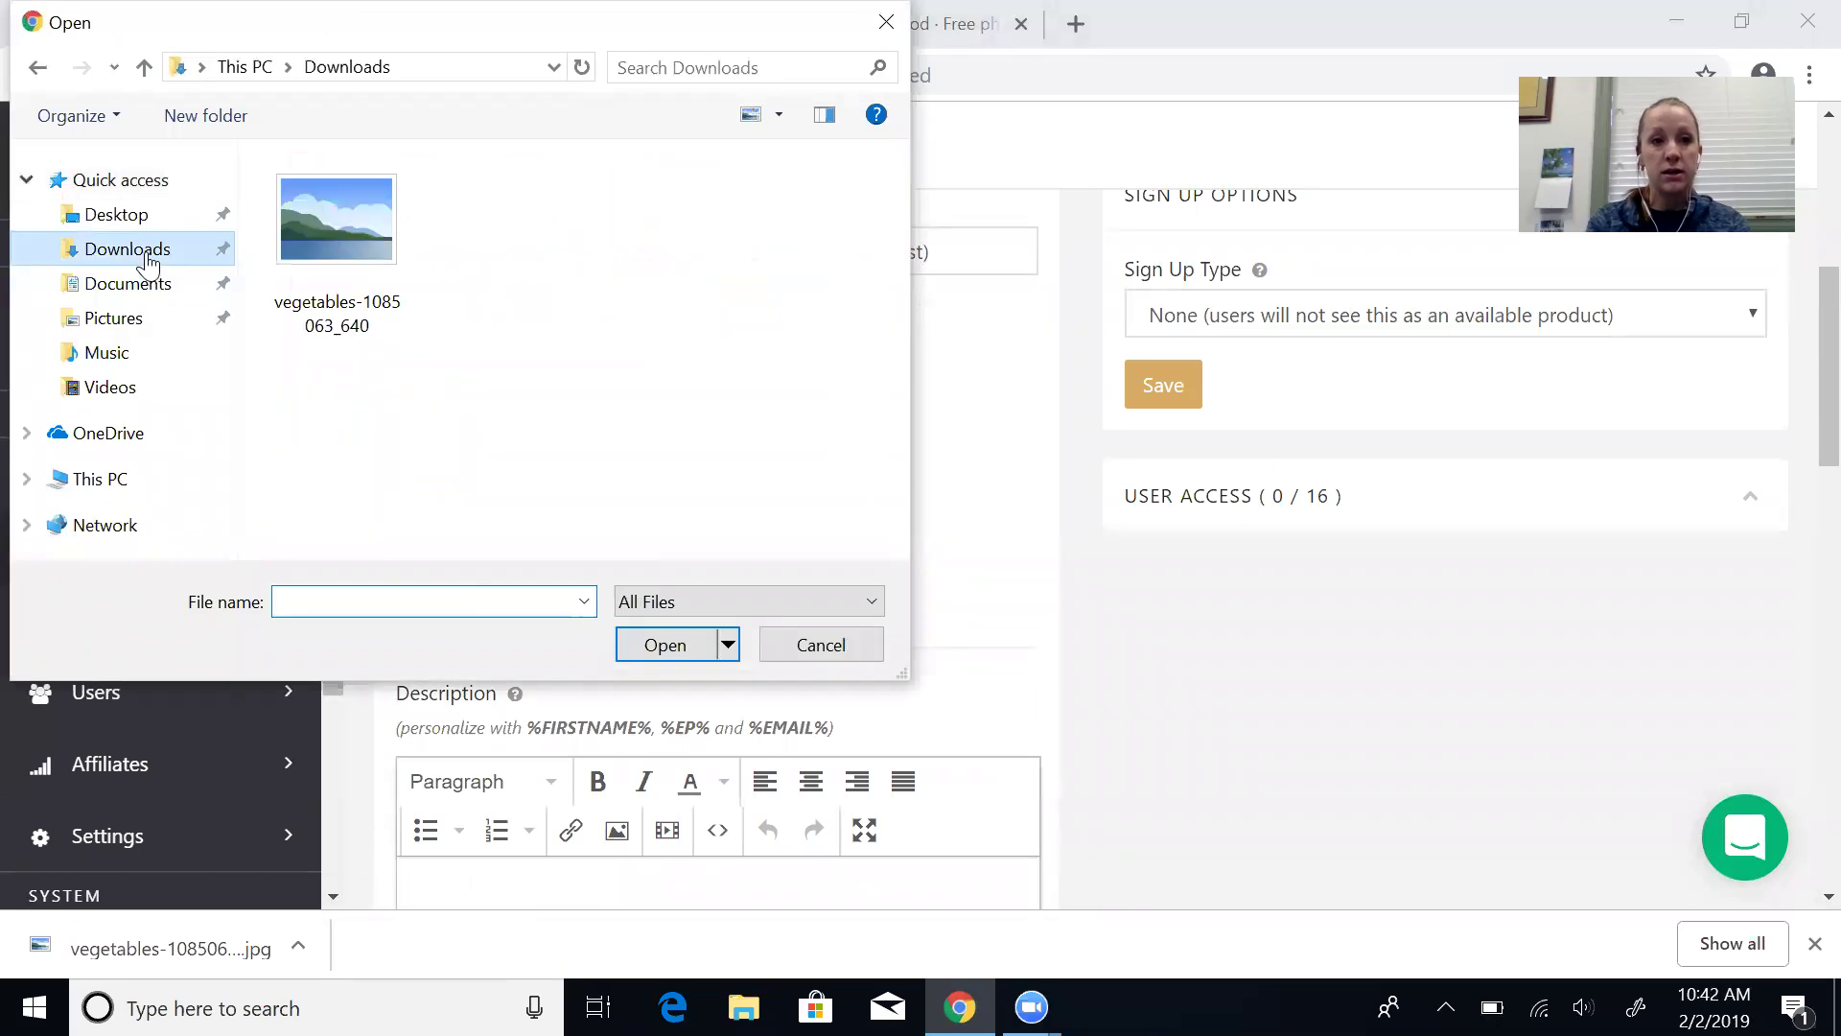
{"action": "left_click", "coordinate": [336, 240]}
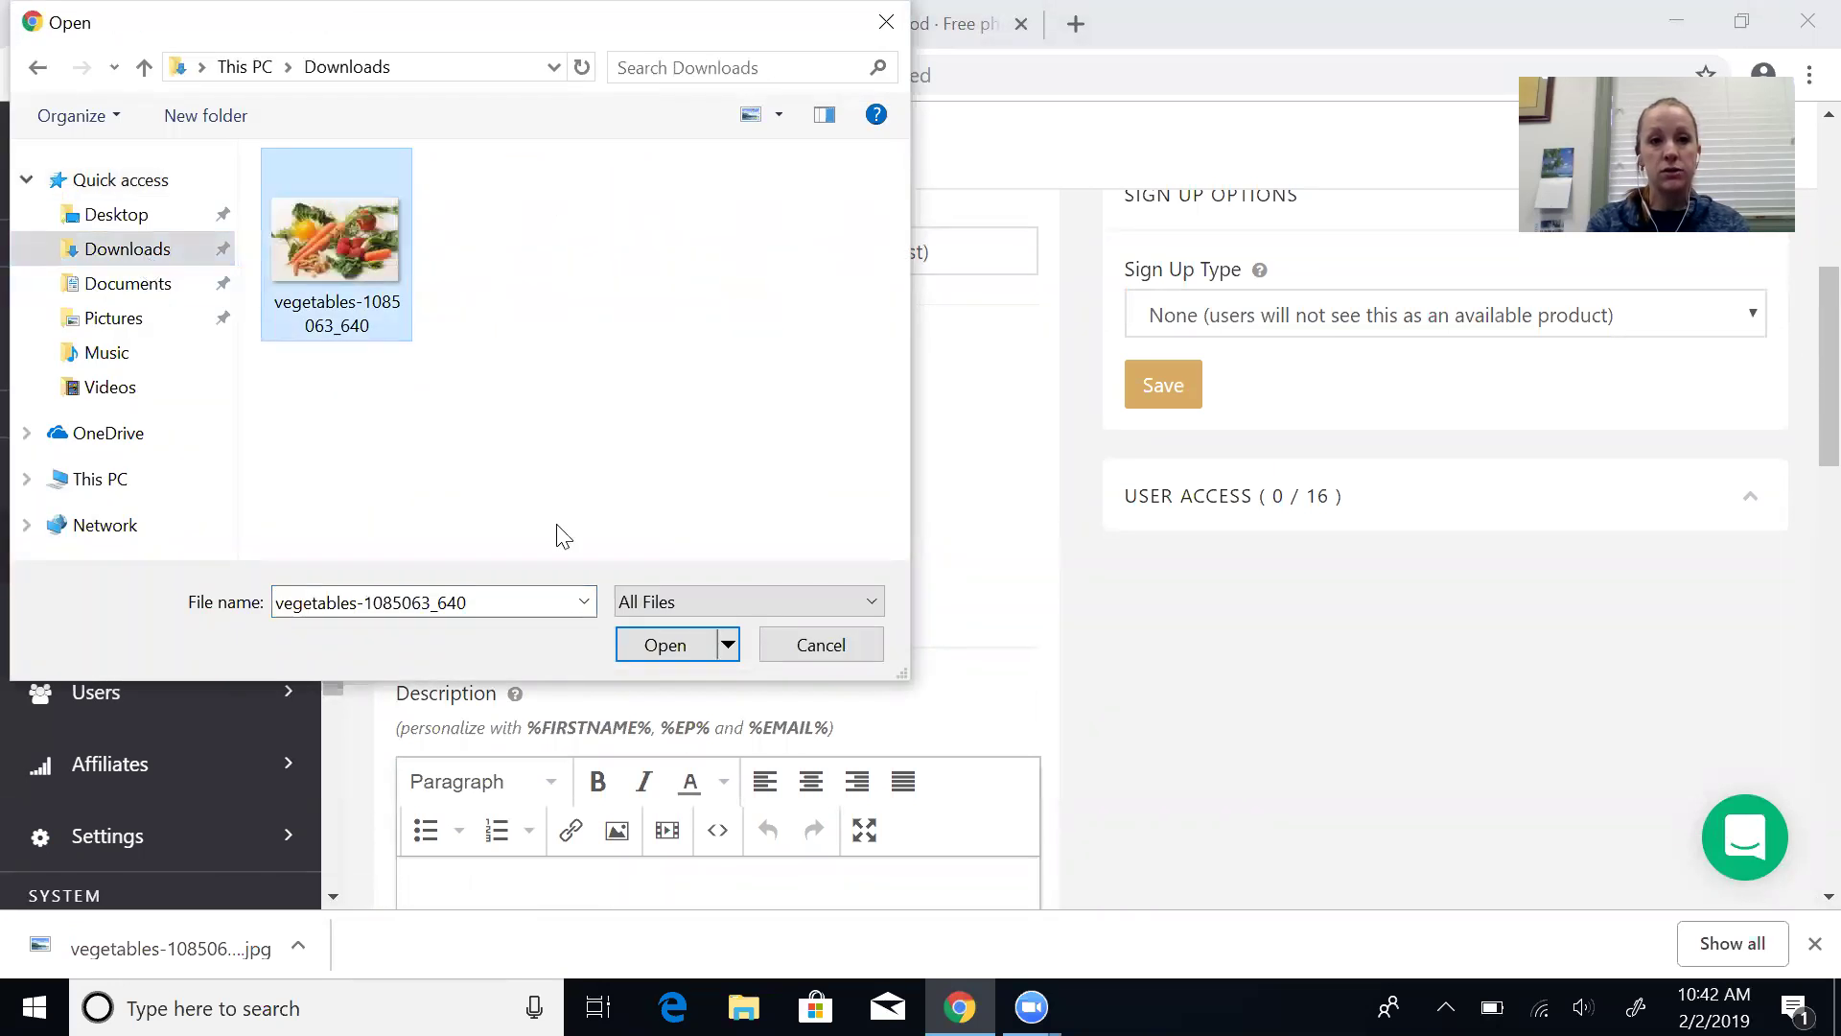
{"action": "left_click", "coordinate": [673, 650]}
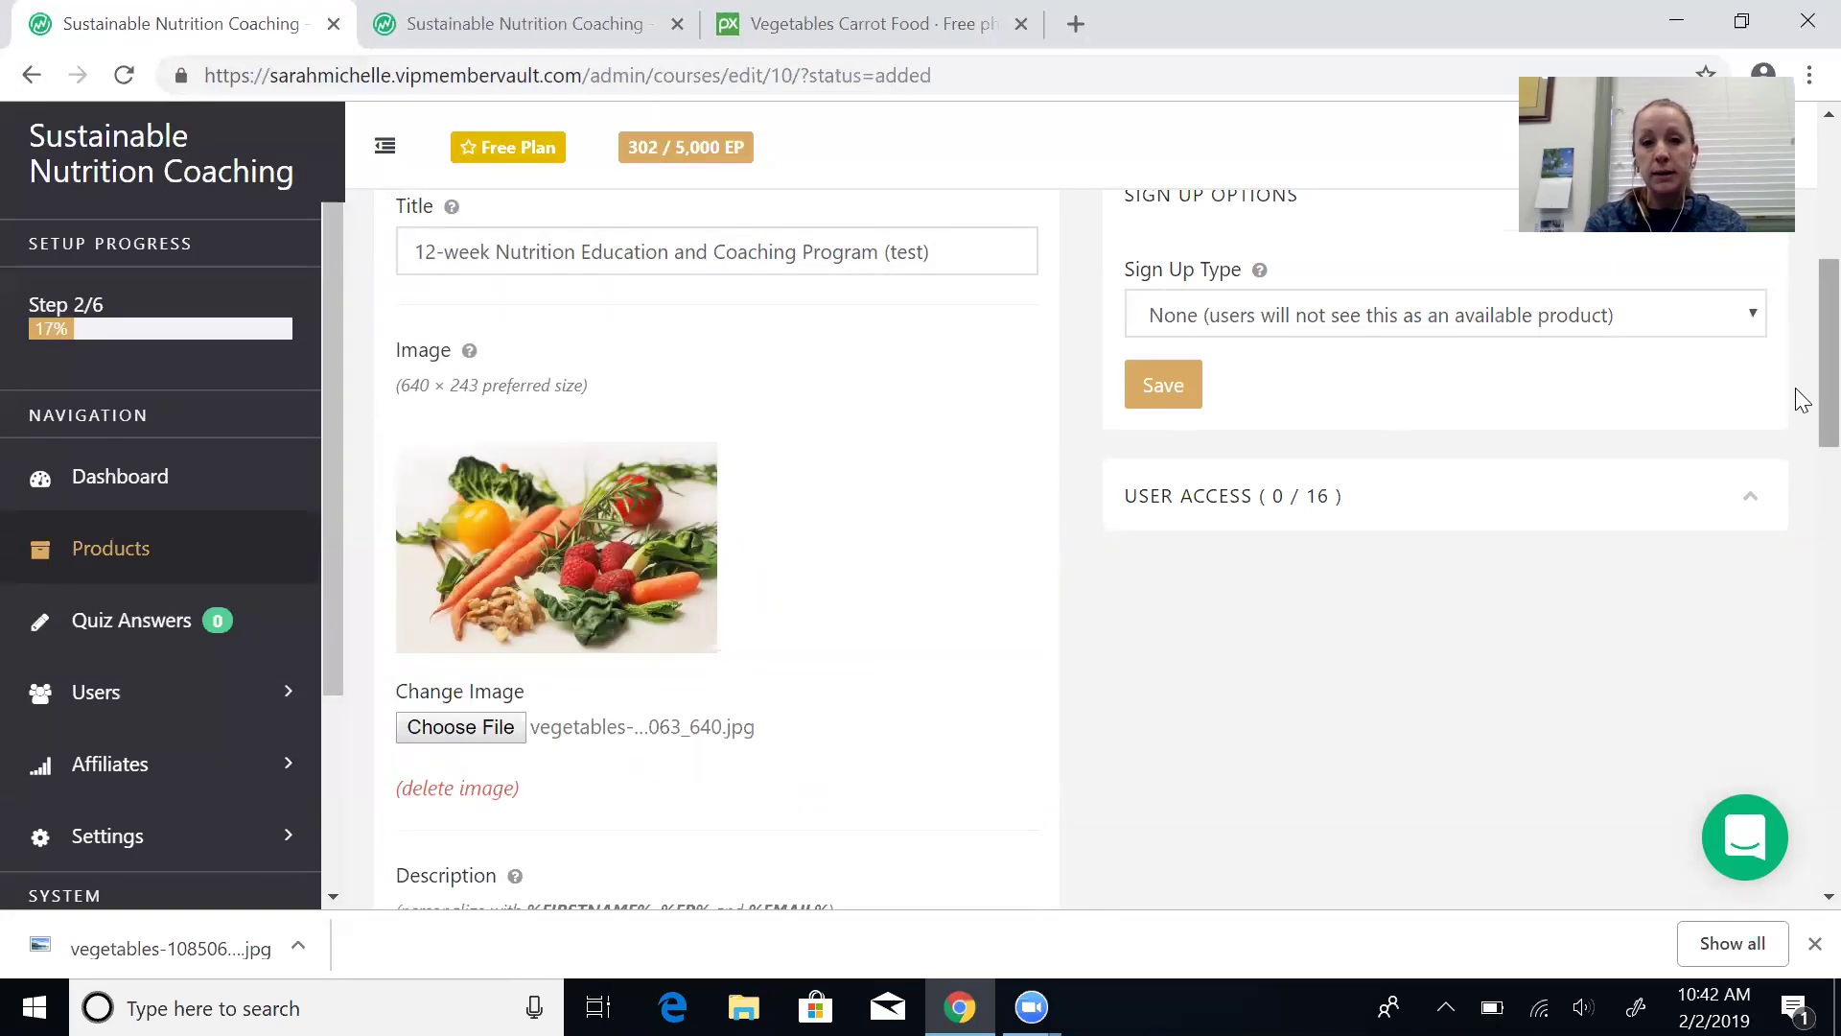
Step: Enter the product description "Teaching eat healthy for a long time."
{"action": "scroll", "coordinate": [1799, 421], "scroll_direction": "down", "scroll_amount": 5}
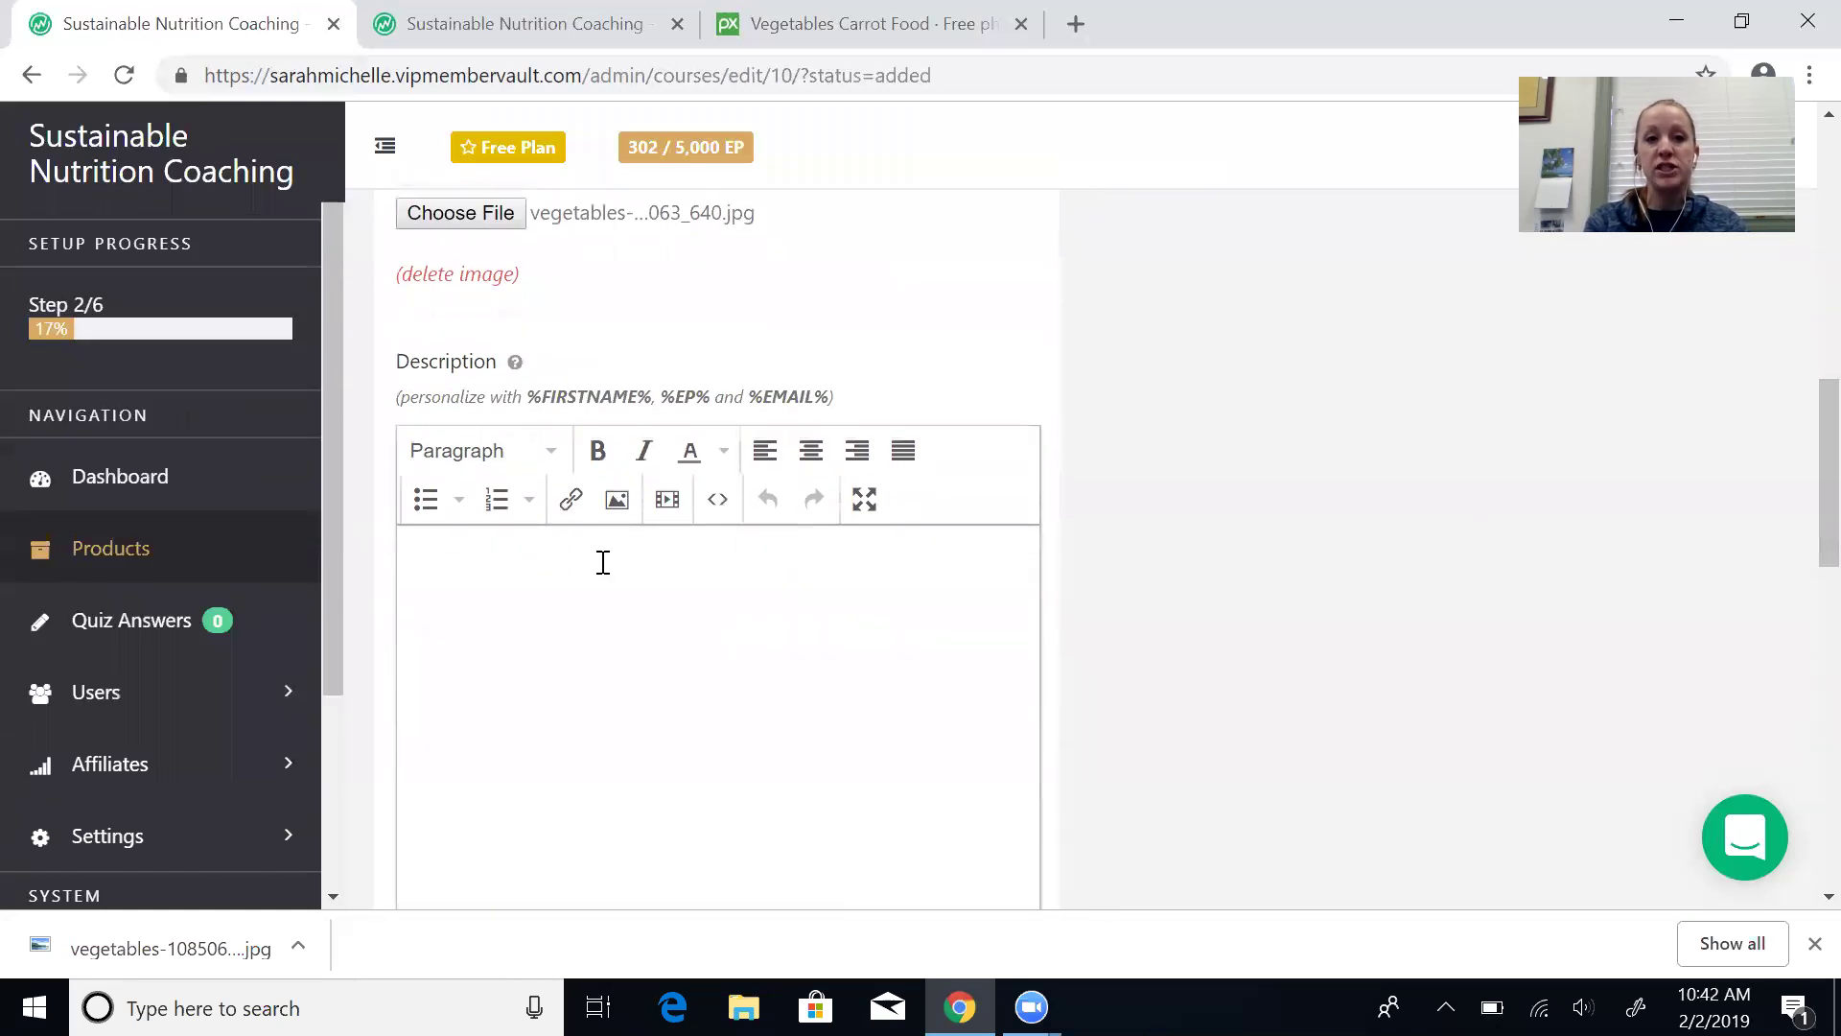
{"action": "left_click", "coordinate": [604, 562]}
{"action": "type", "text": "Teaching"}
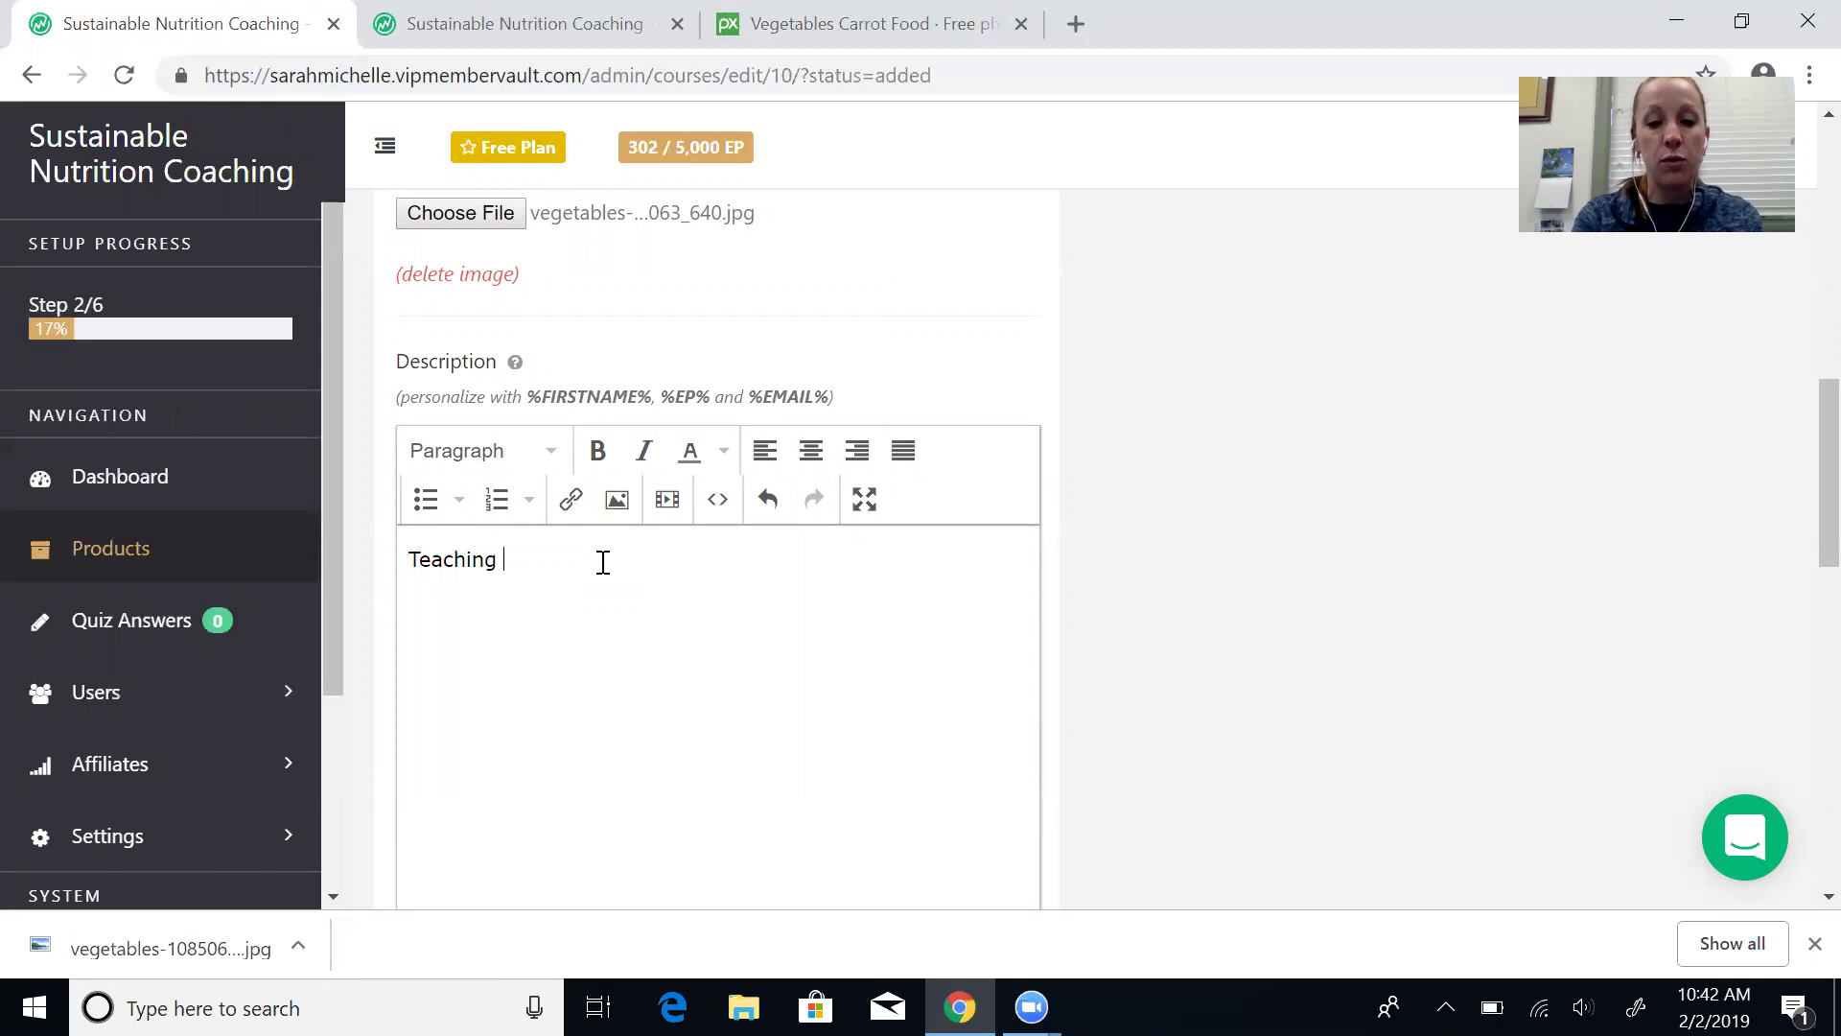
{"action": "type", "text": " eat healthy "}
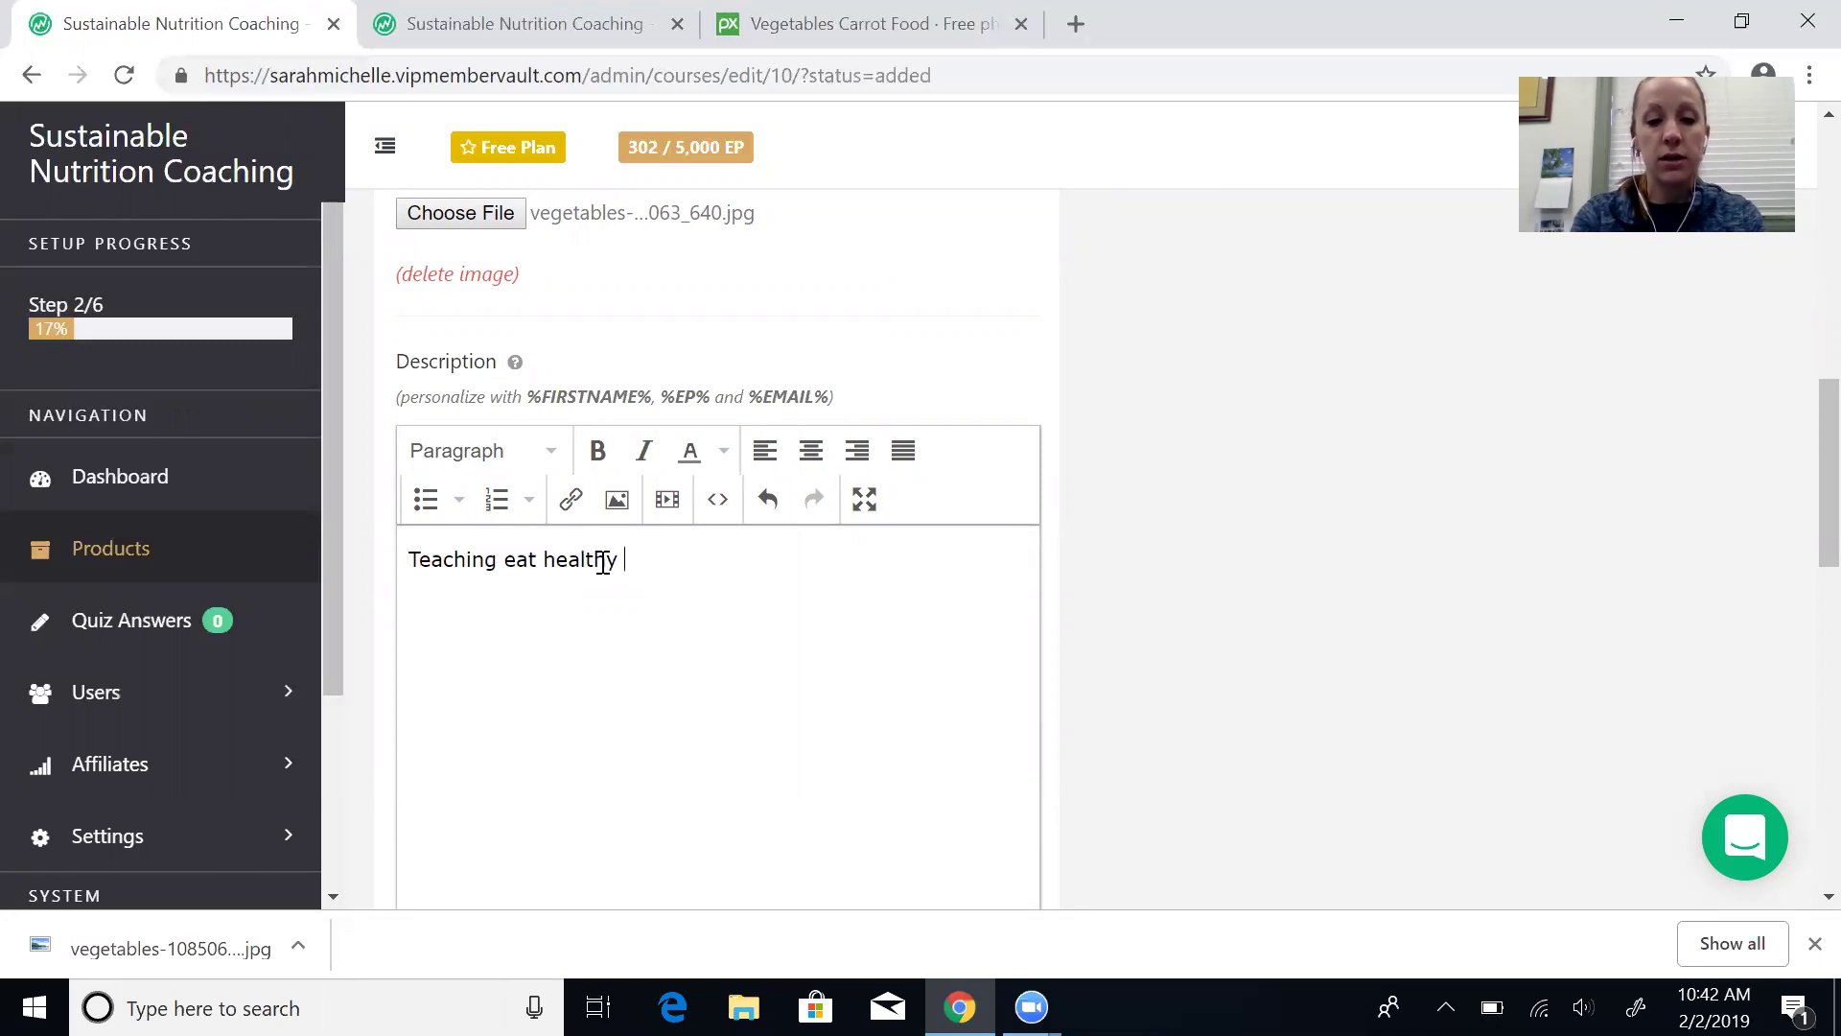
{"action": "type", "text": "for a long time."}
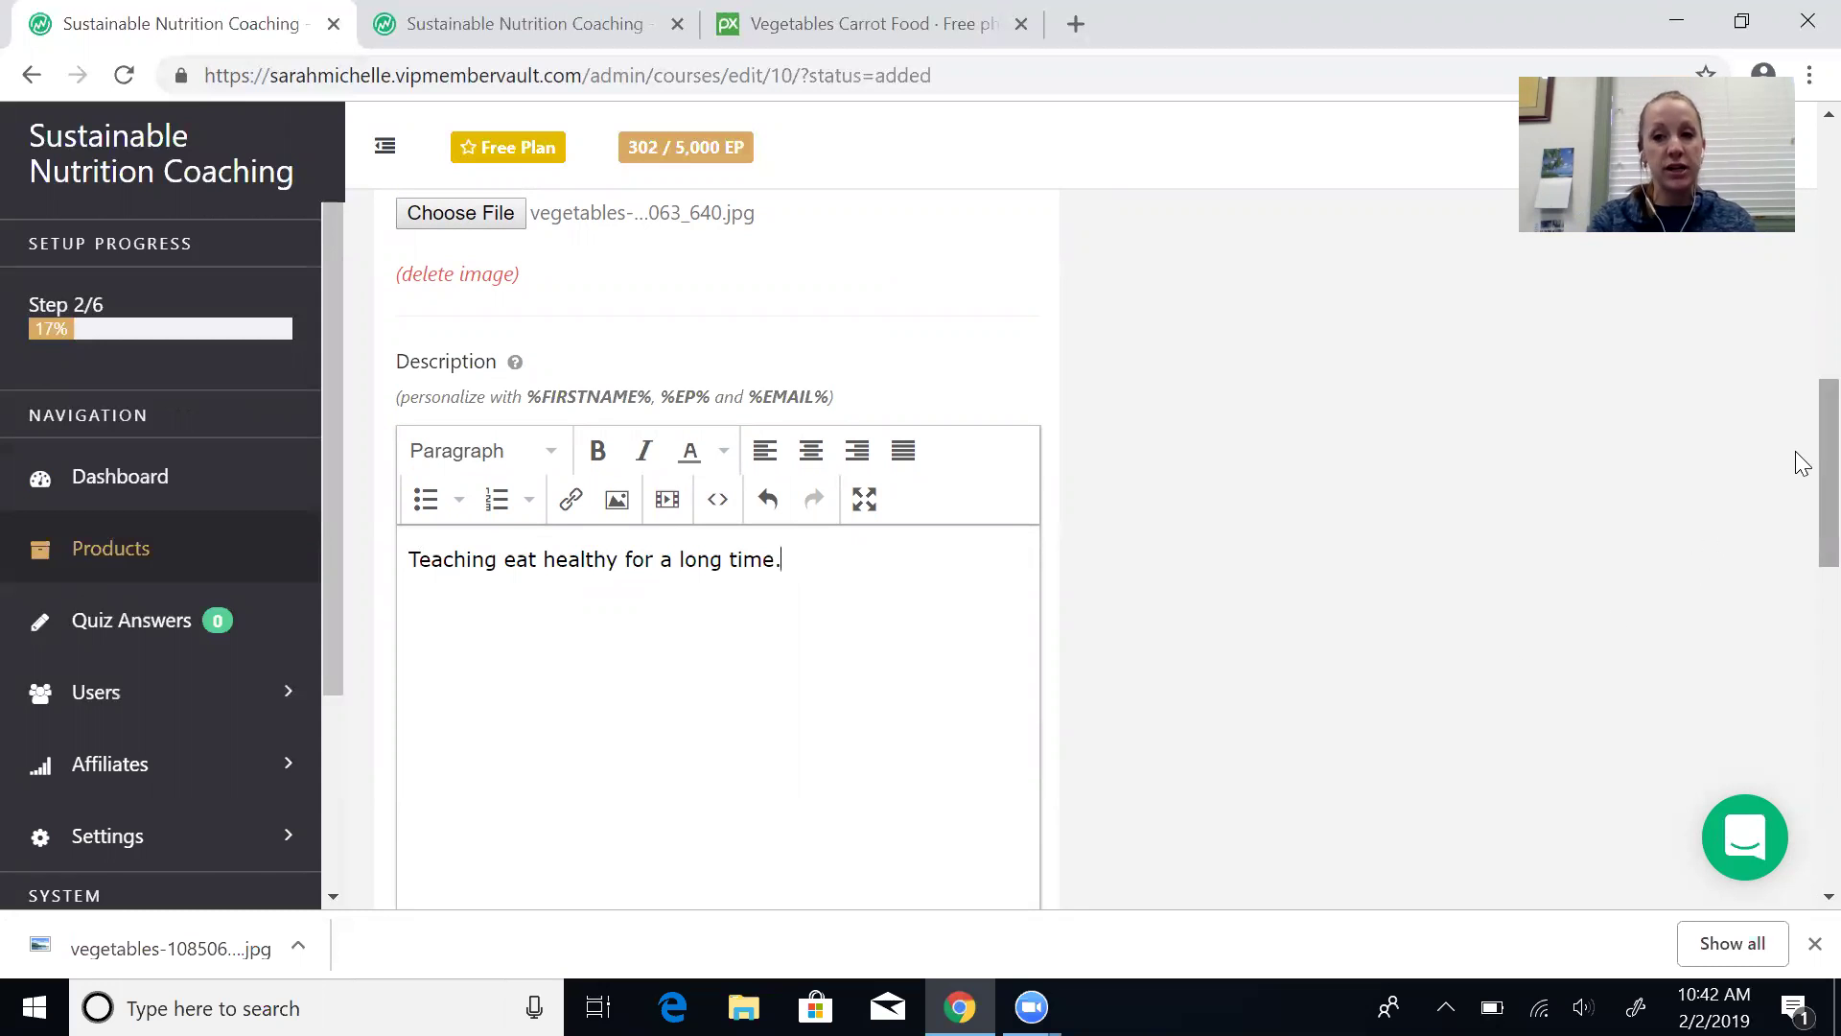
Step: Write the welcome message "Welcome - so glad you are here." with "Here is how it works!" on a new line, and save the product information
{"action": "scroll", "coordinate": [1799, 518], "scroll_direction": "down", "scroll_amount": 7}
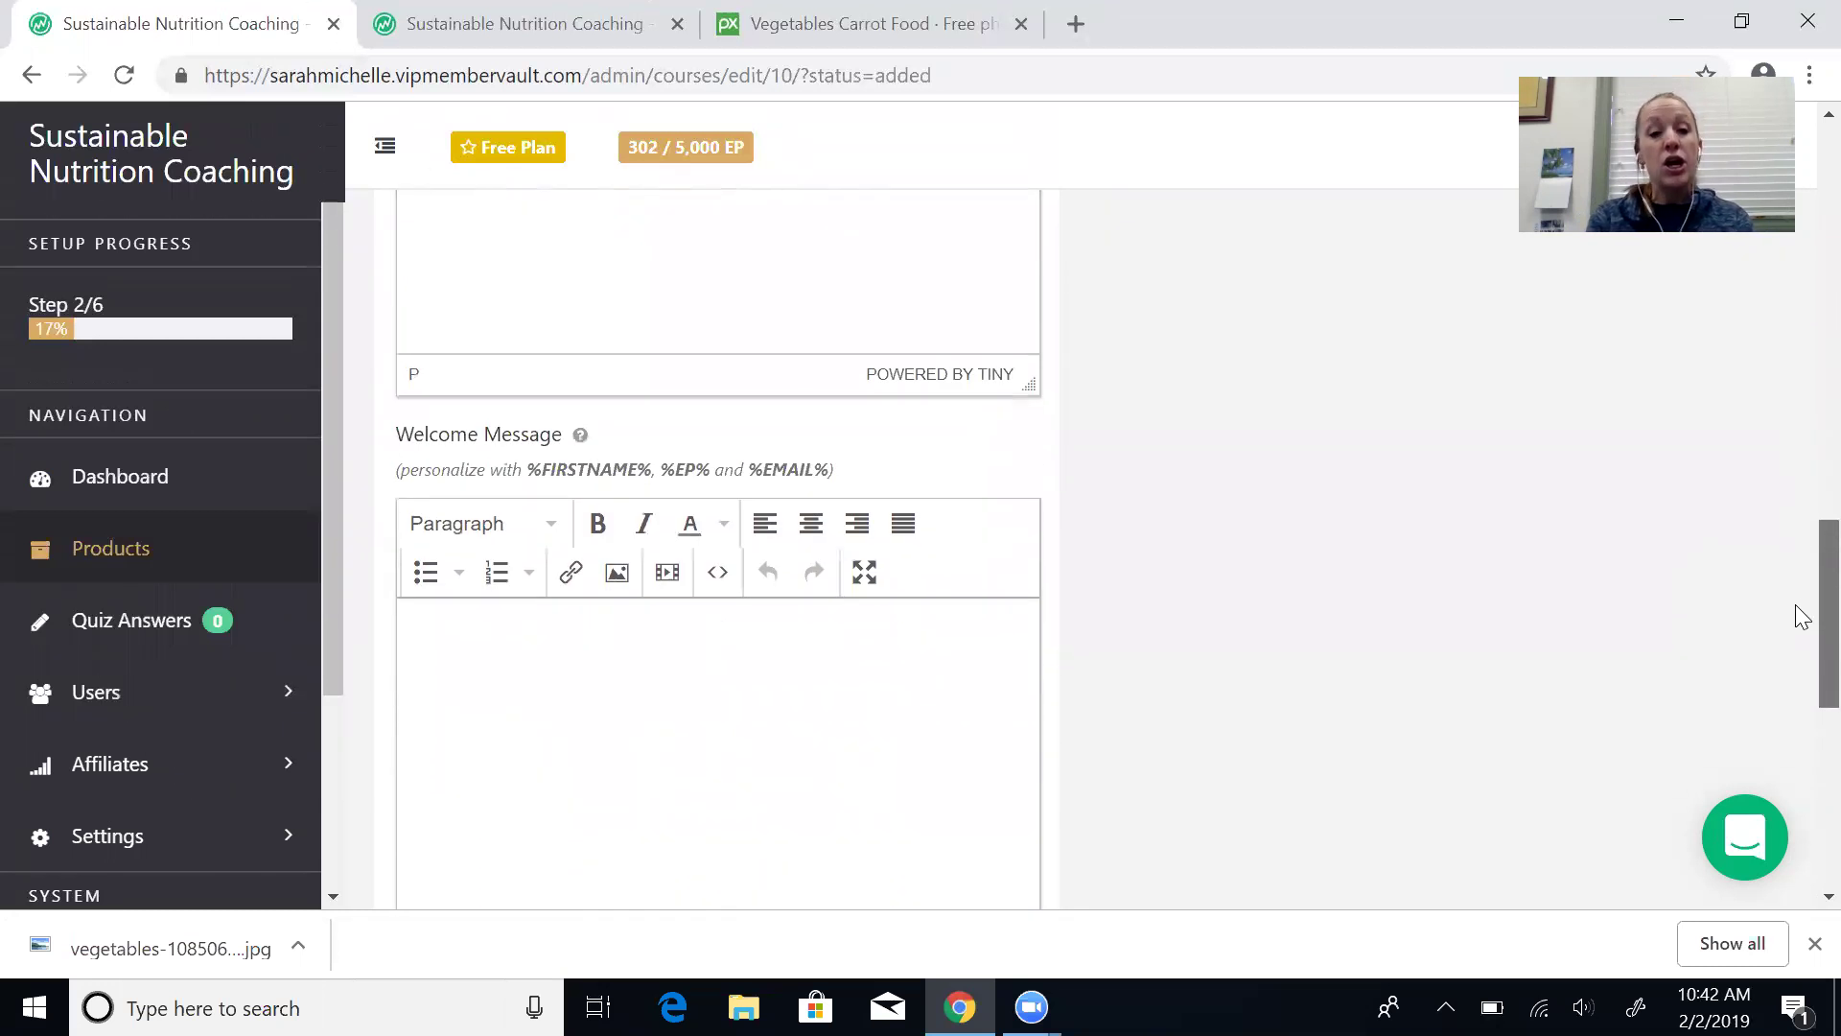
{"action": "left_click", "coordinate": [525, 596]}
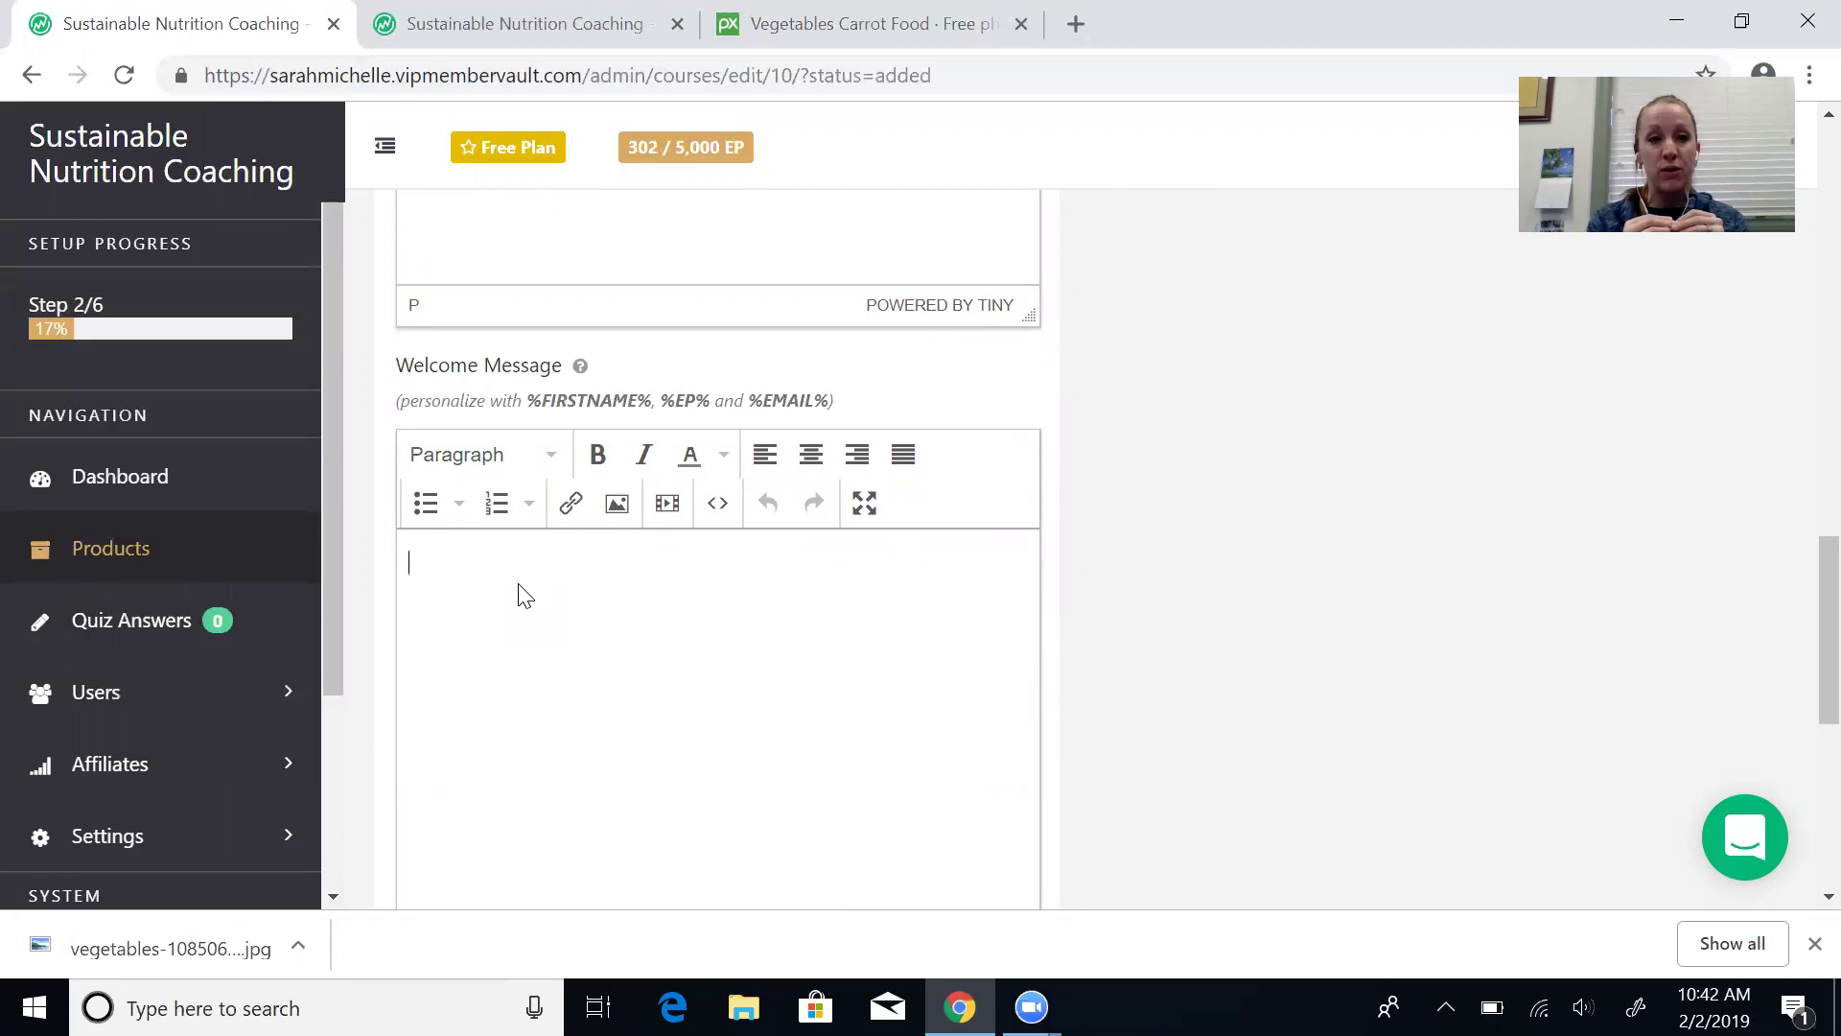
{"action": "type", "text": "Welcome"}
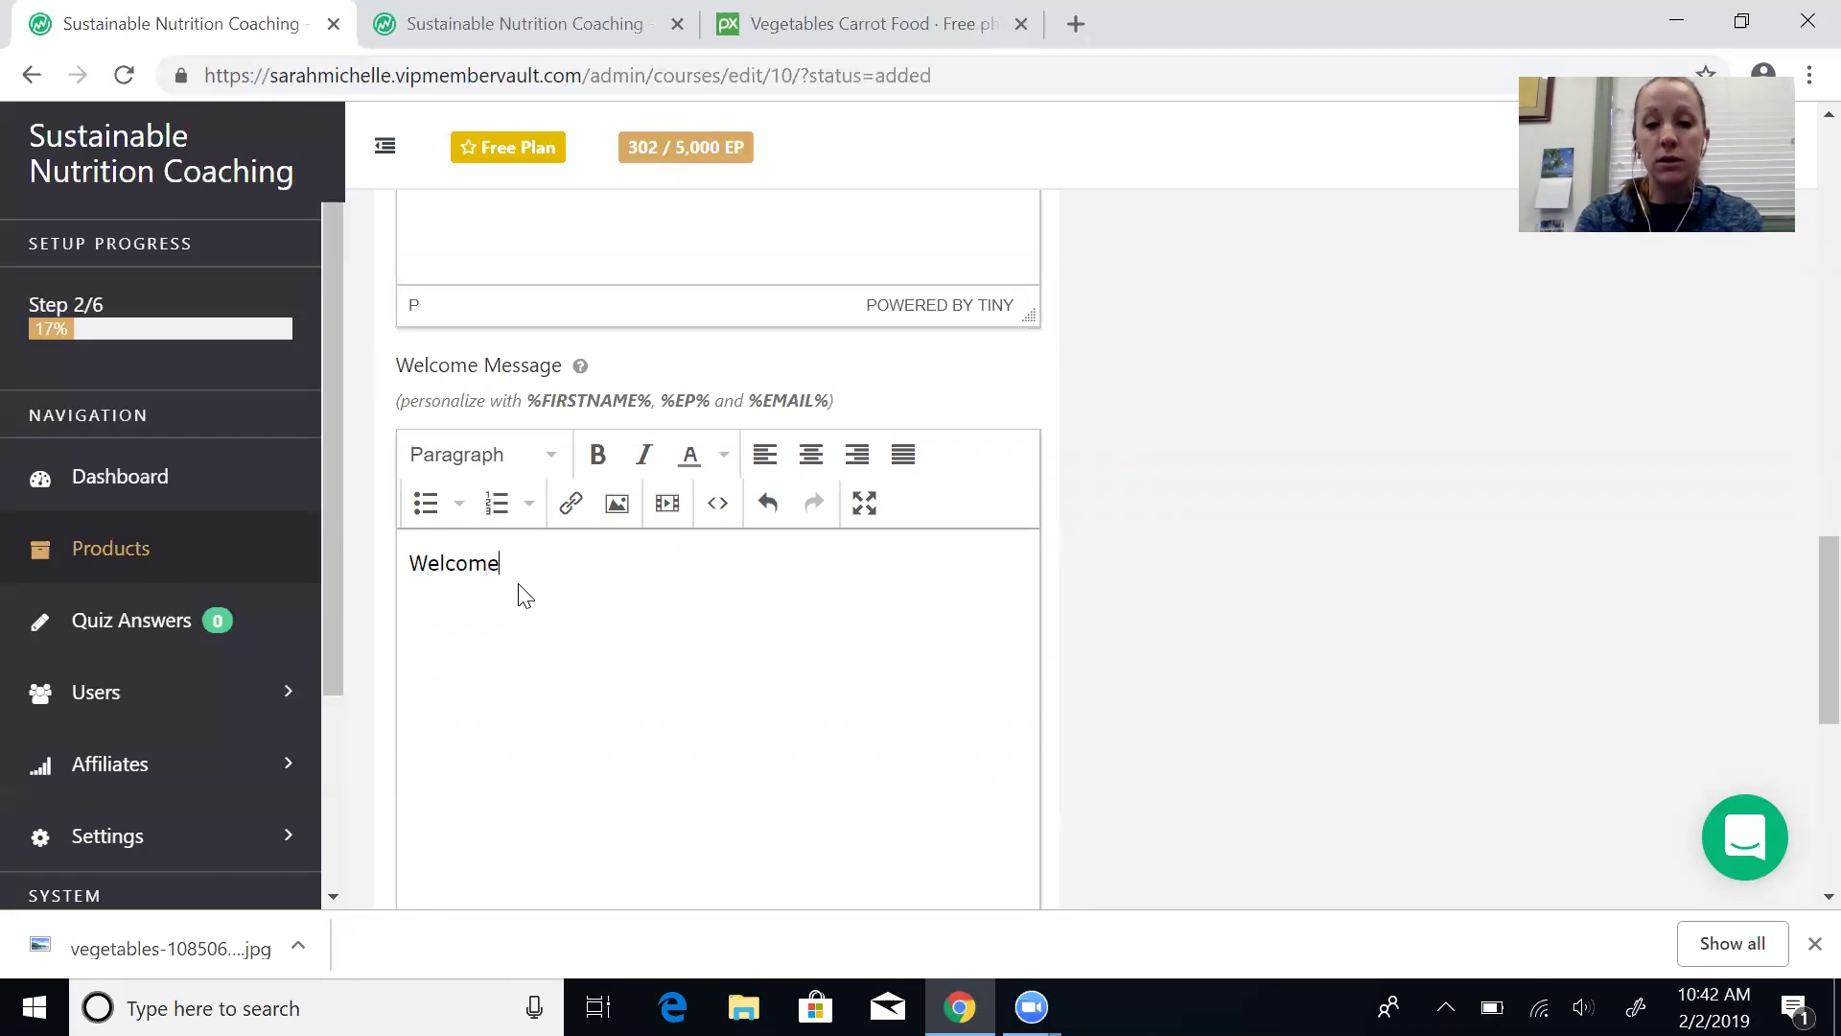
{"action": "type", "text": " - so glad you are here."}
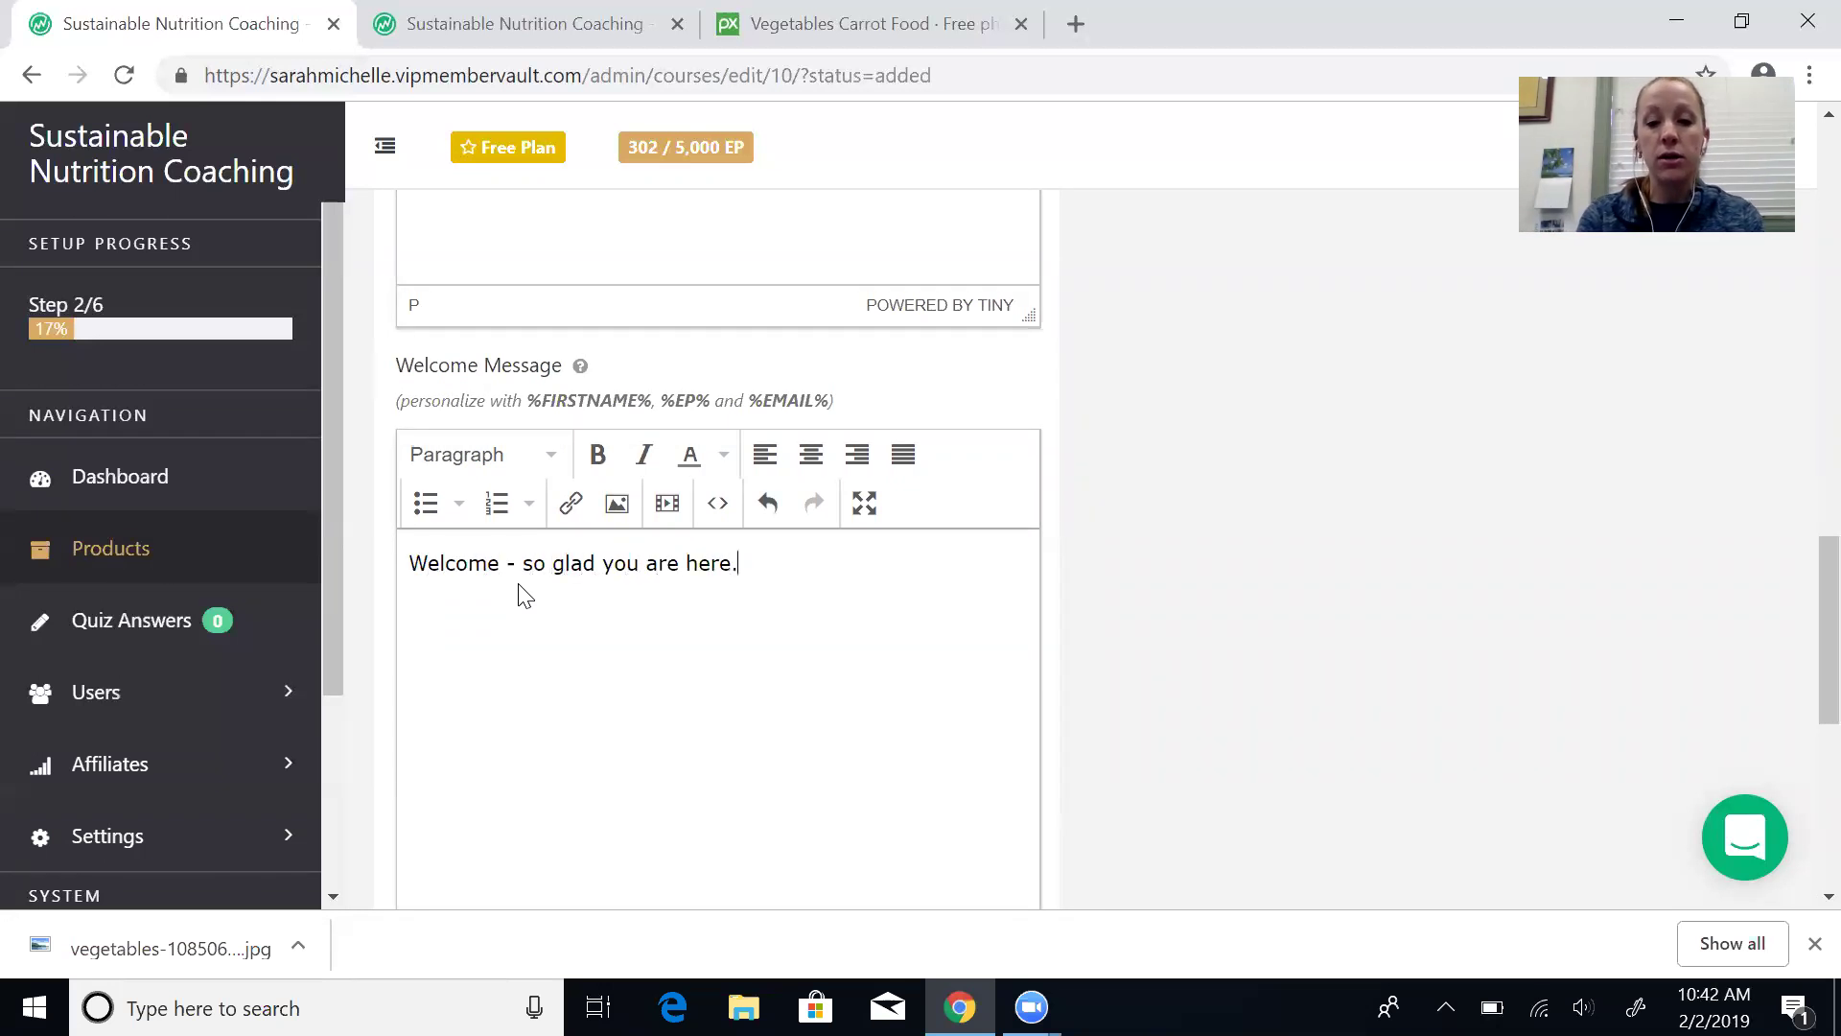
{"action": "key", "text": "Return"}
{"action": "type", "text": "Here is how "}
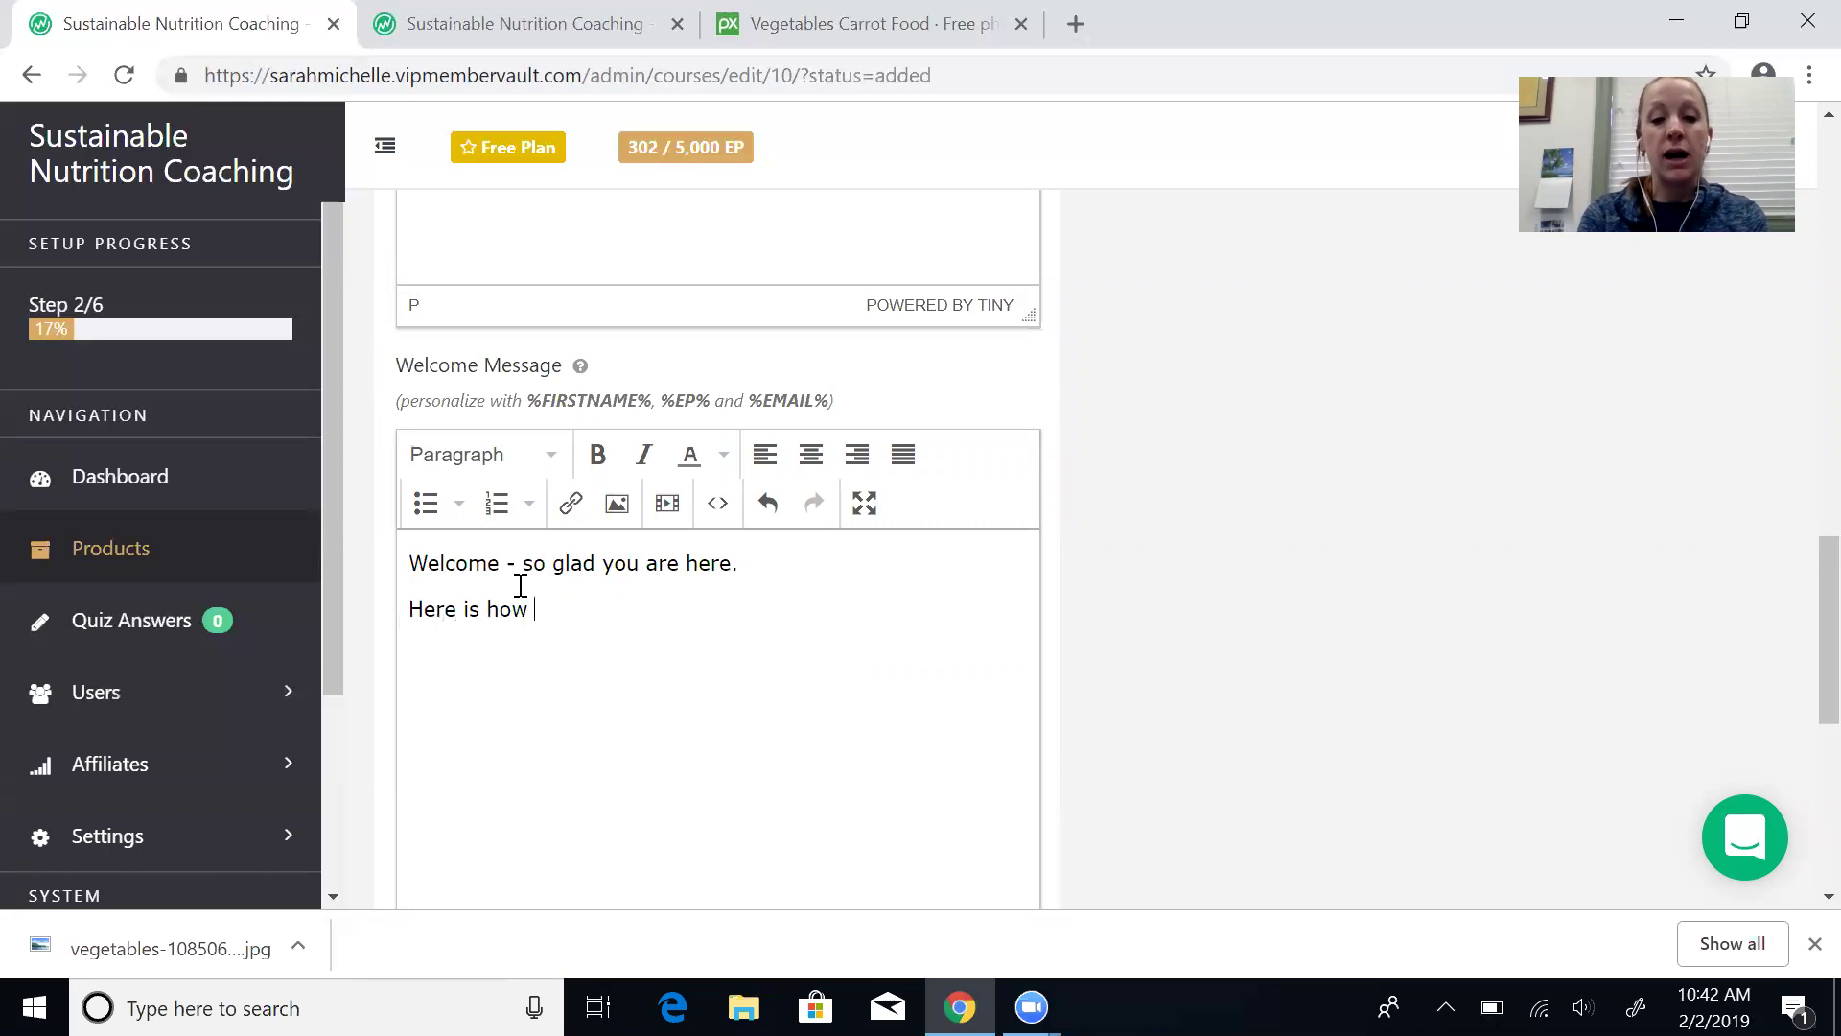
{"action": "type", "text": "it works!"}
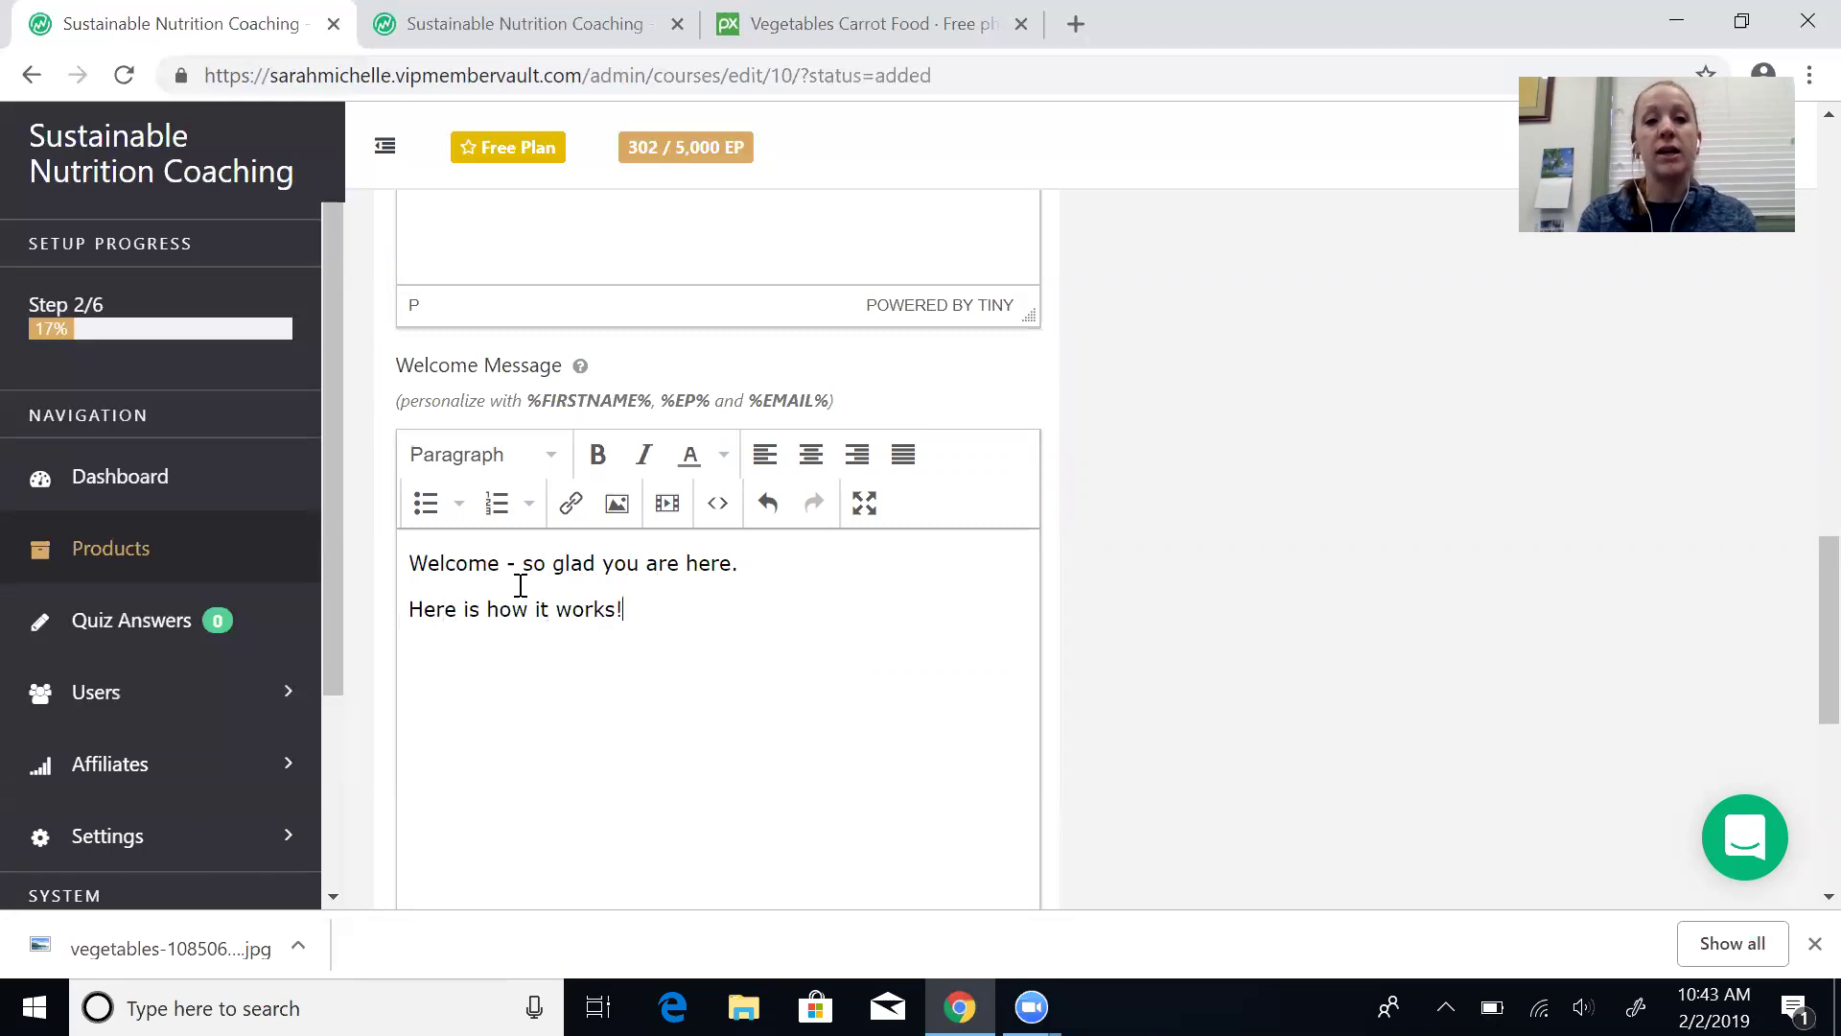
{"action": "left_click_drag", "start_coordinate": [1795, 602], "coordinate": [1796, 834]}
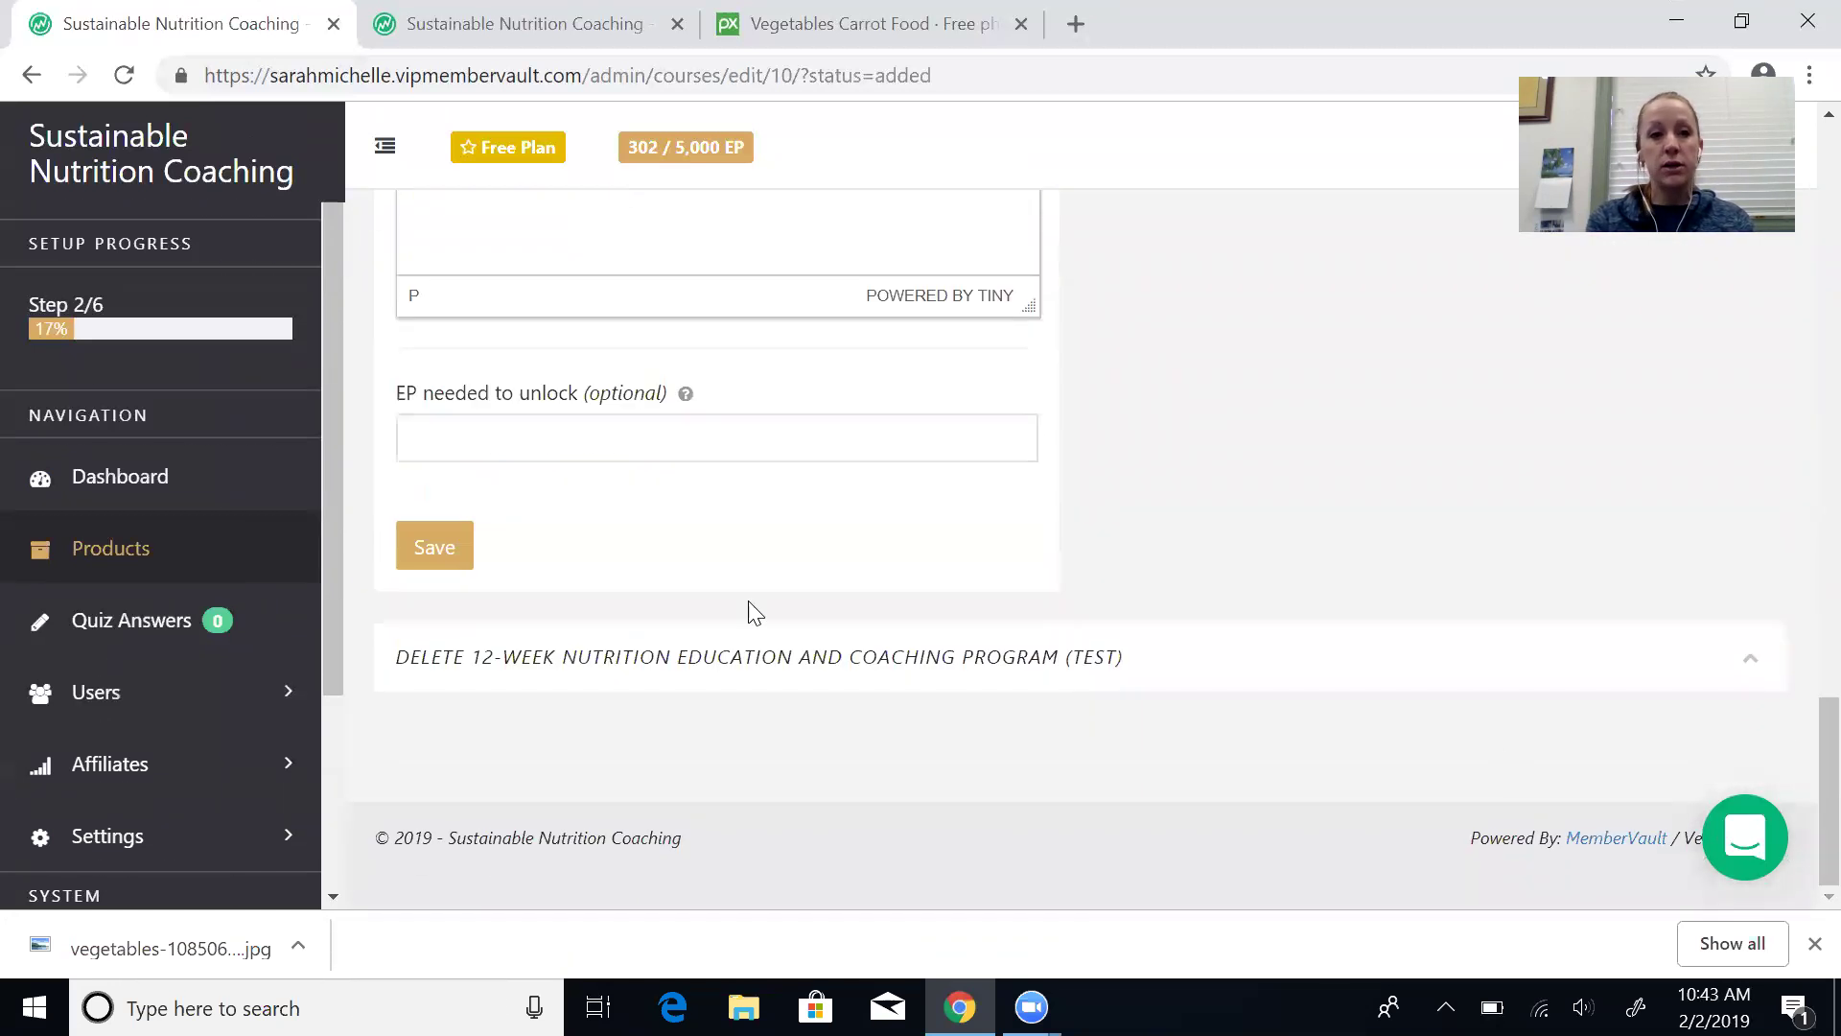
{"action": "left_click", "coordinate": [452, 556]}
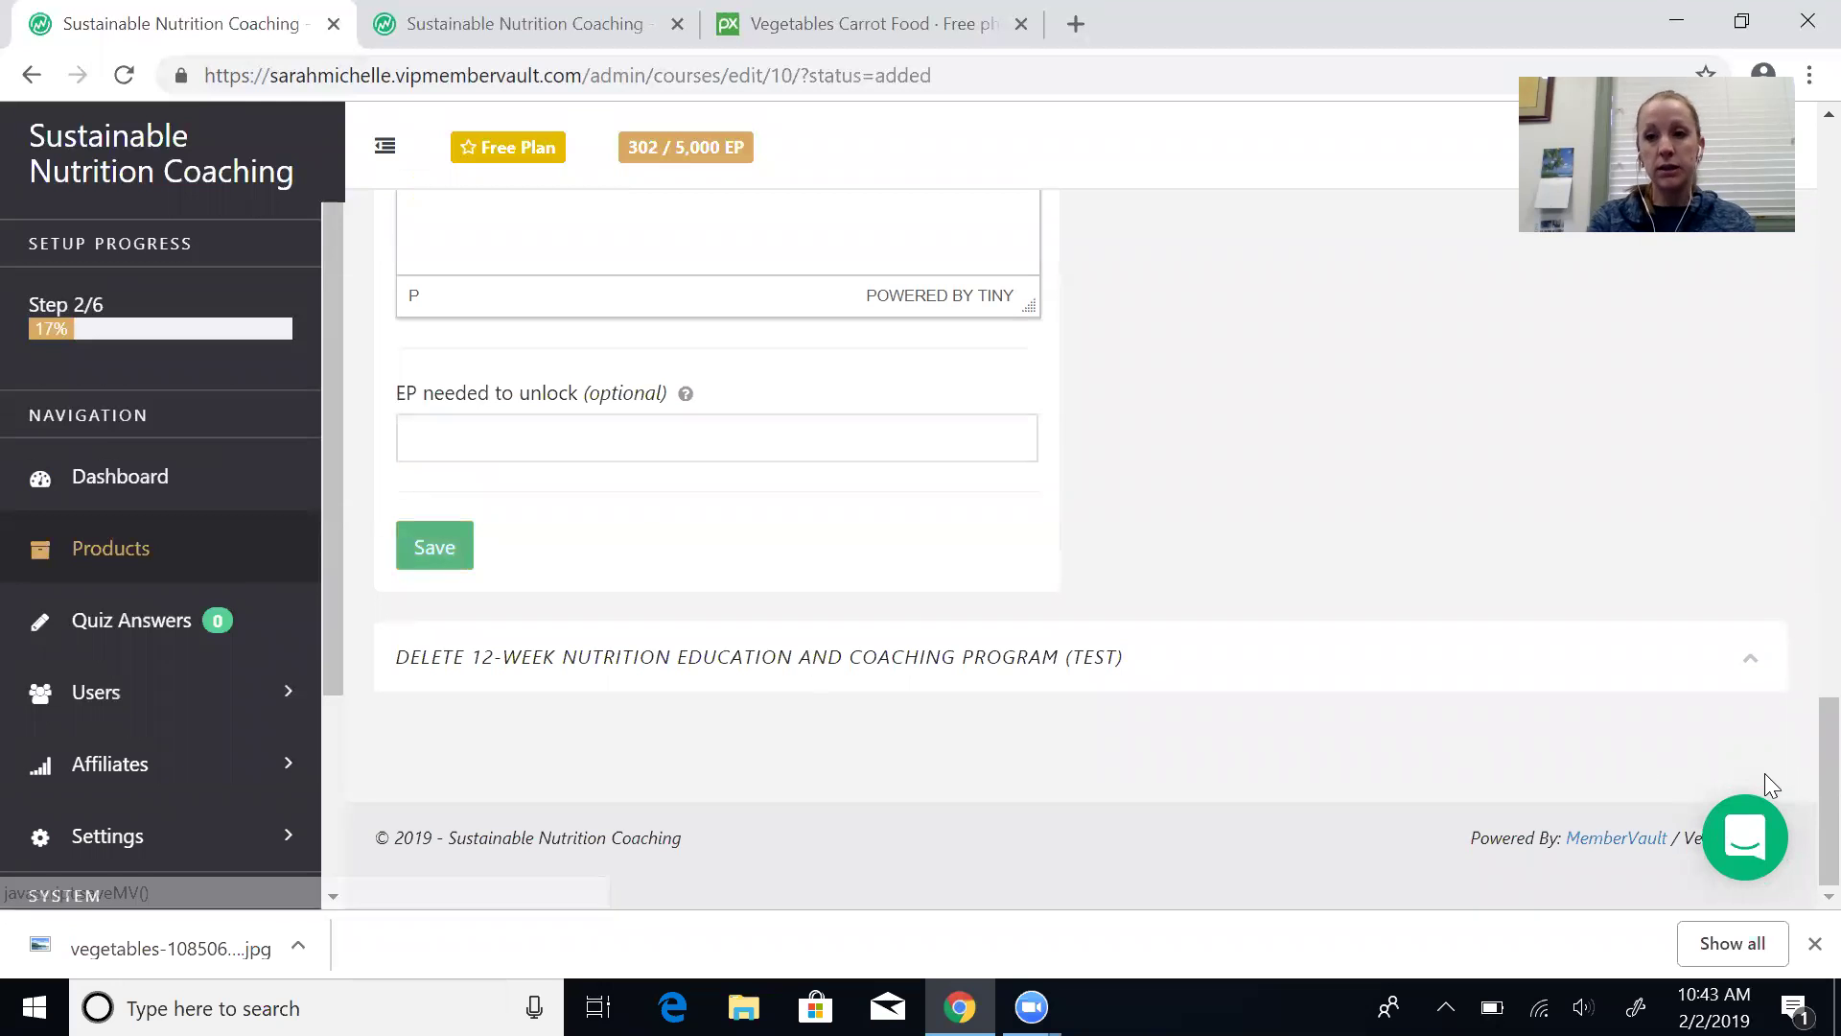
Step: Try the Form sign-up type for the product, and settle on Payment (allow users to buy product)
{"action": "left_click_drag", "start_coordinate": [1796, 780], "coordinate": [1795, 268]}
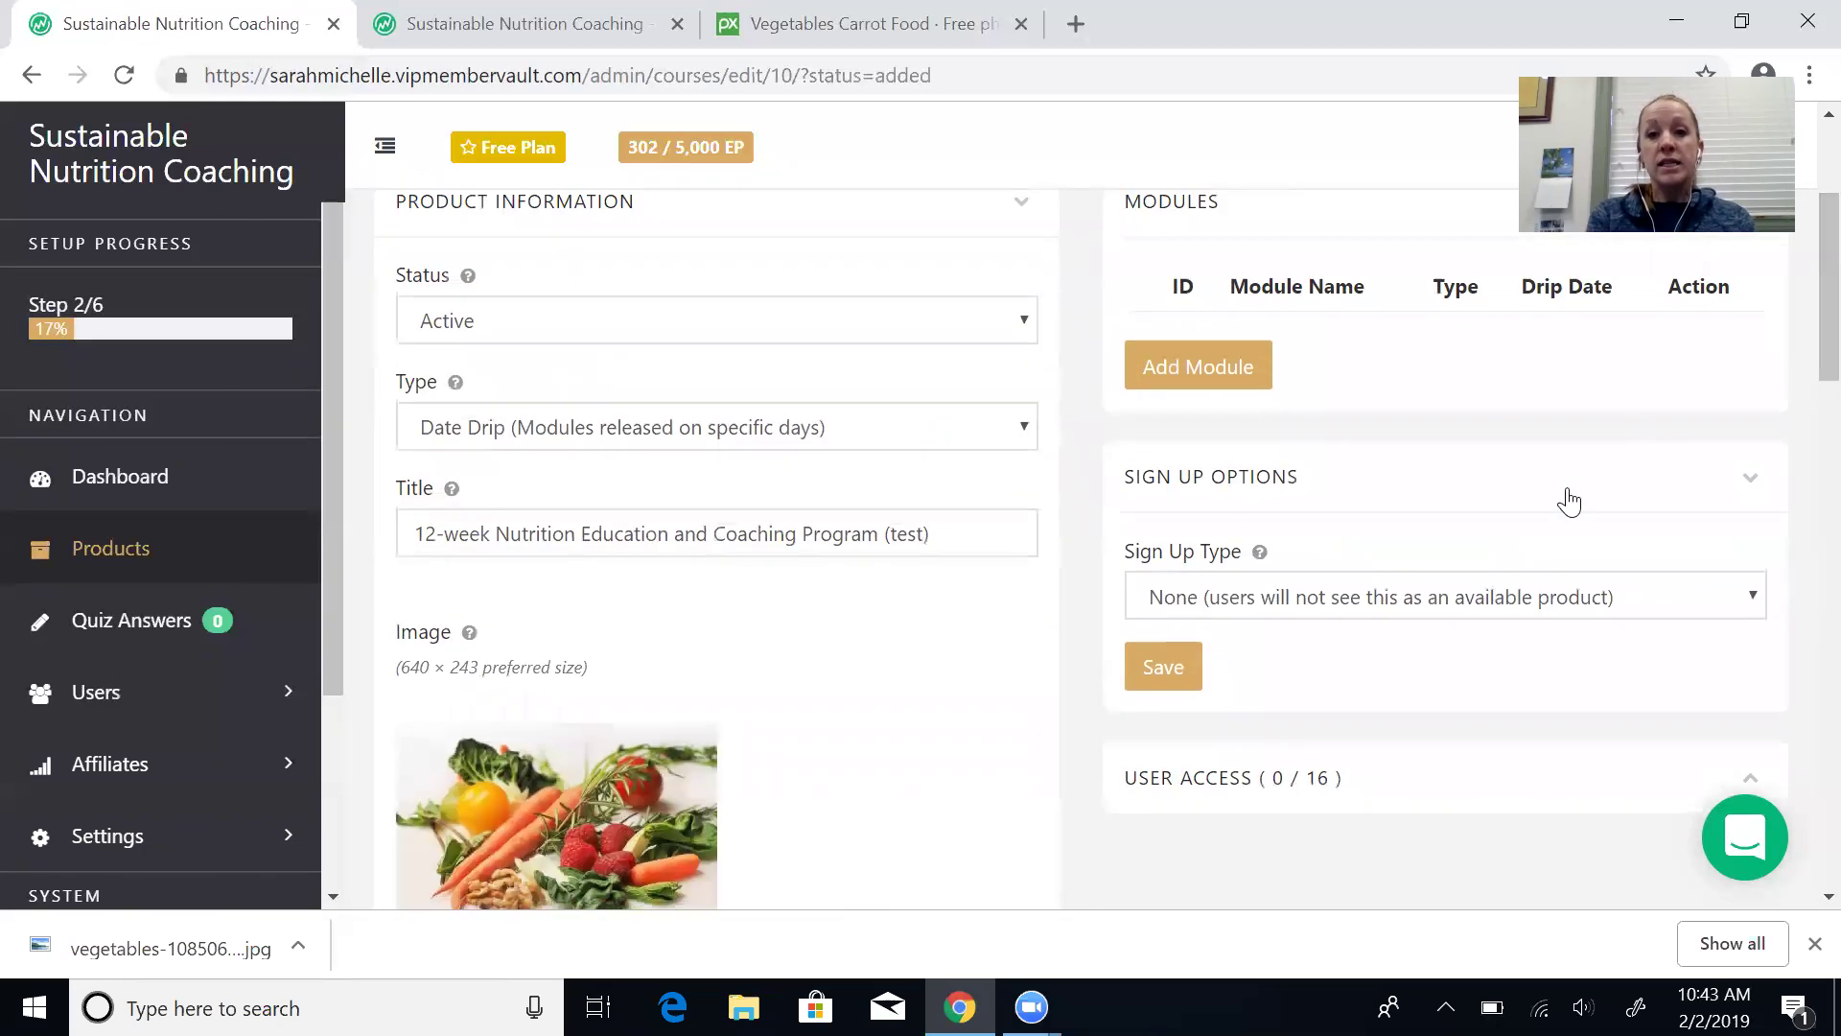
{"action": "left_click", "coordinate": [1697, 598]}
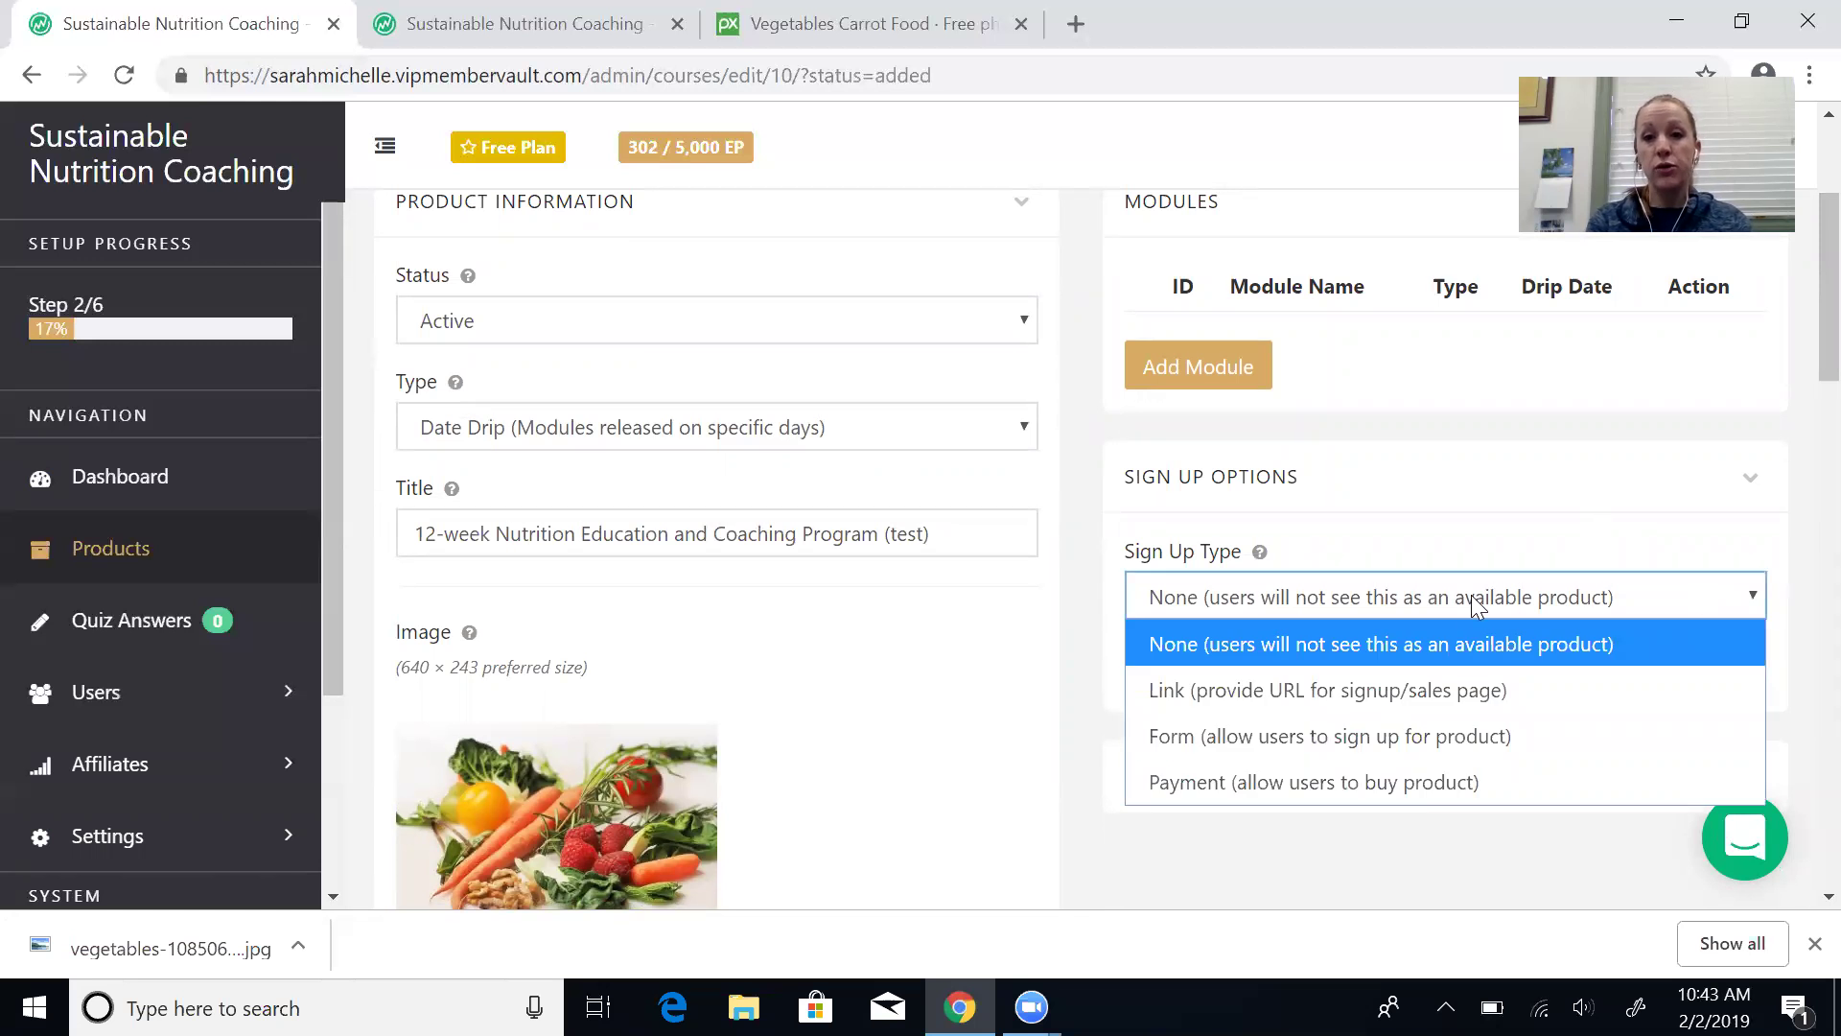
{"action": "left_click", "coordinate": [1268, 731]}
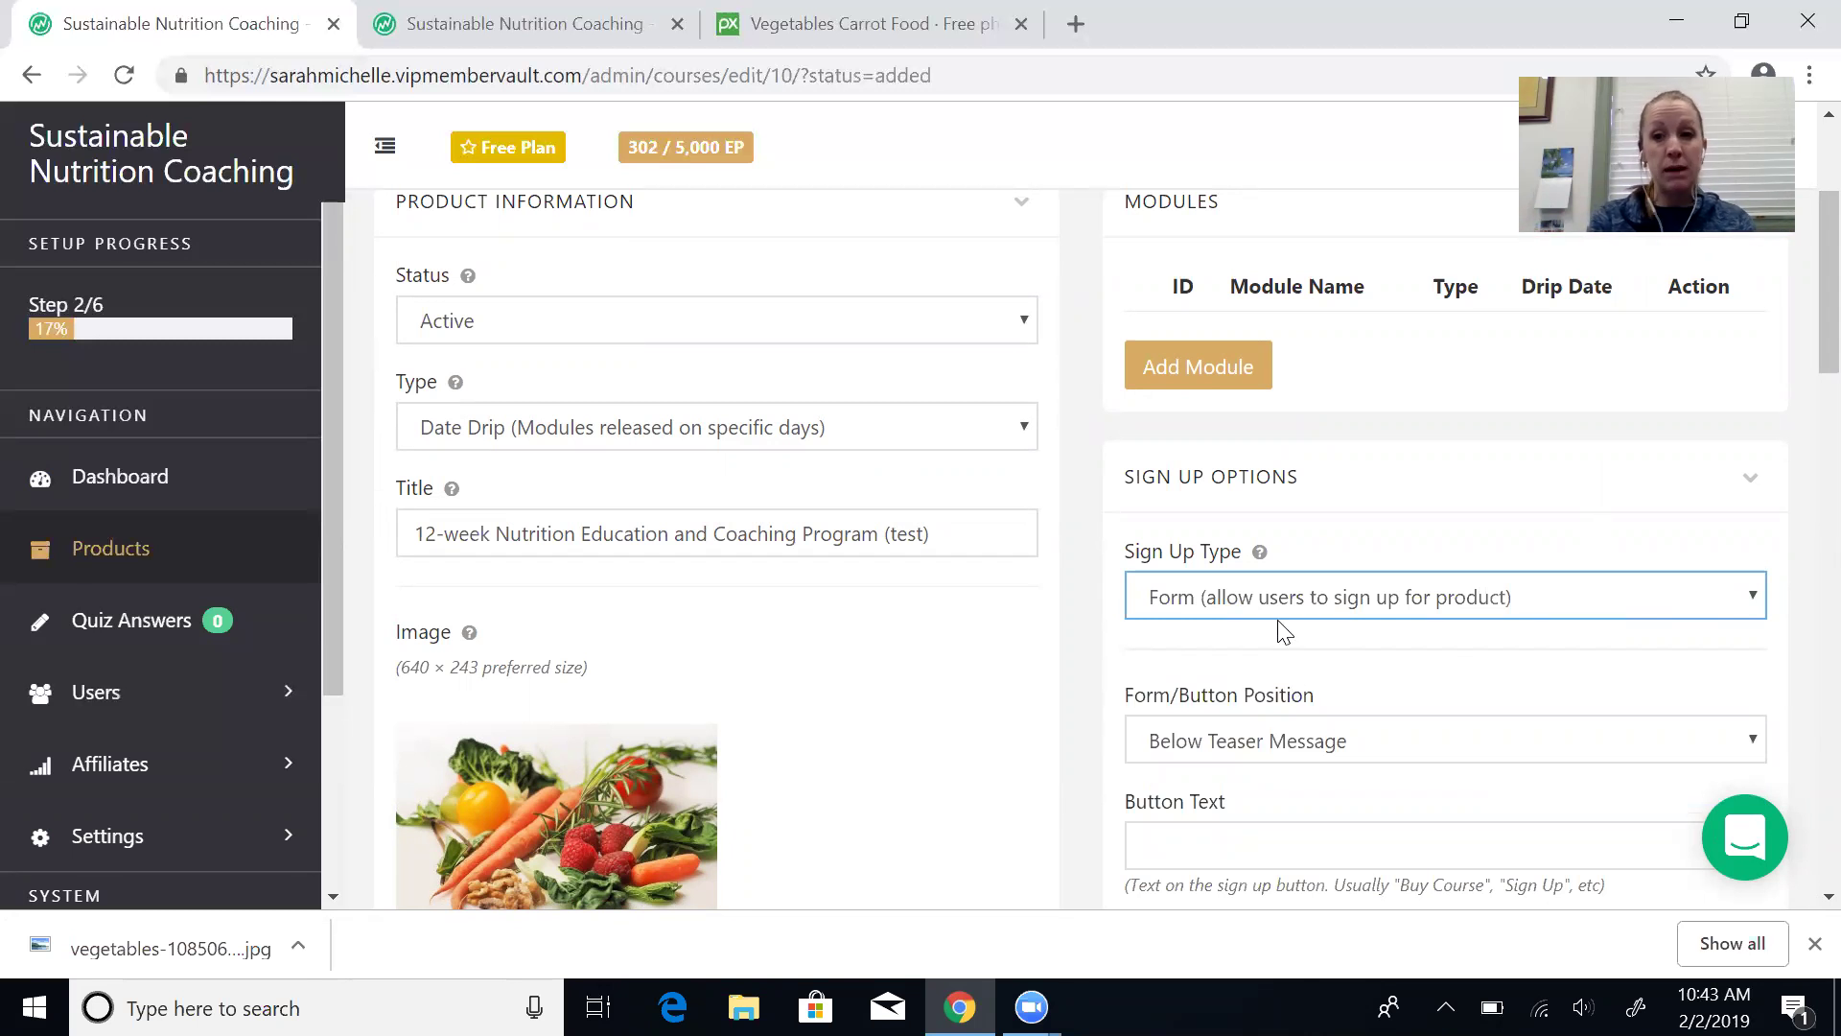
{"action": "left_click", "coordinate": [1733, 608]}
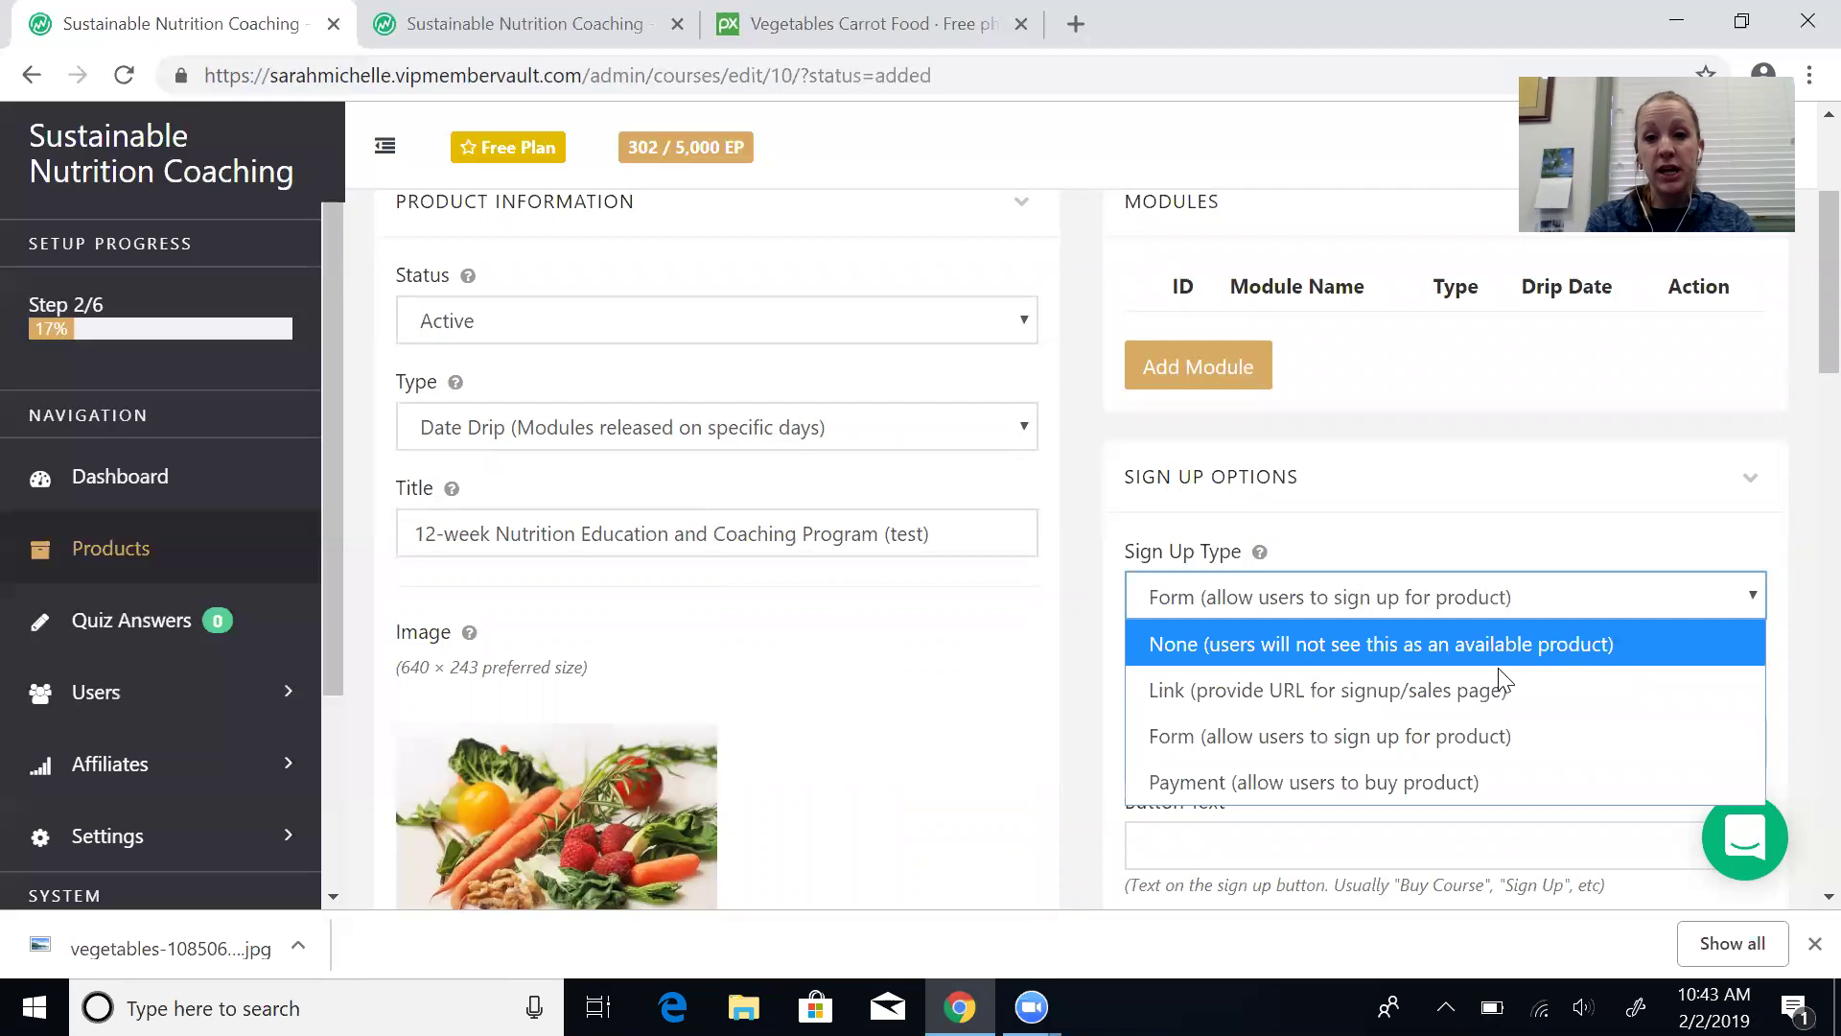
{"action": "left_click", "coordinate": [1427, 777]}
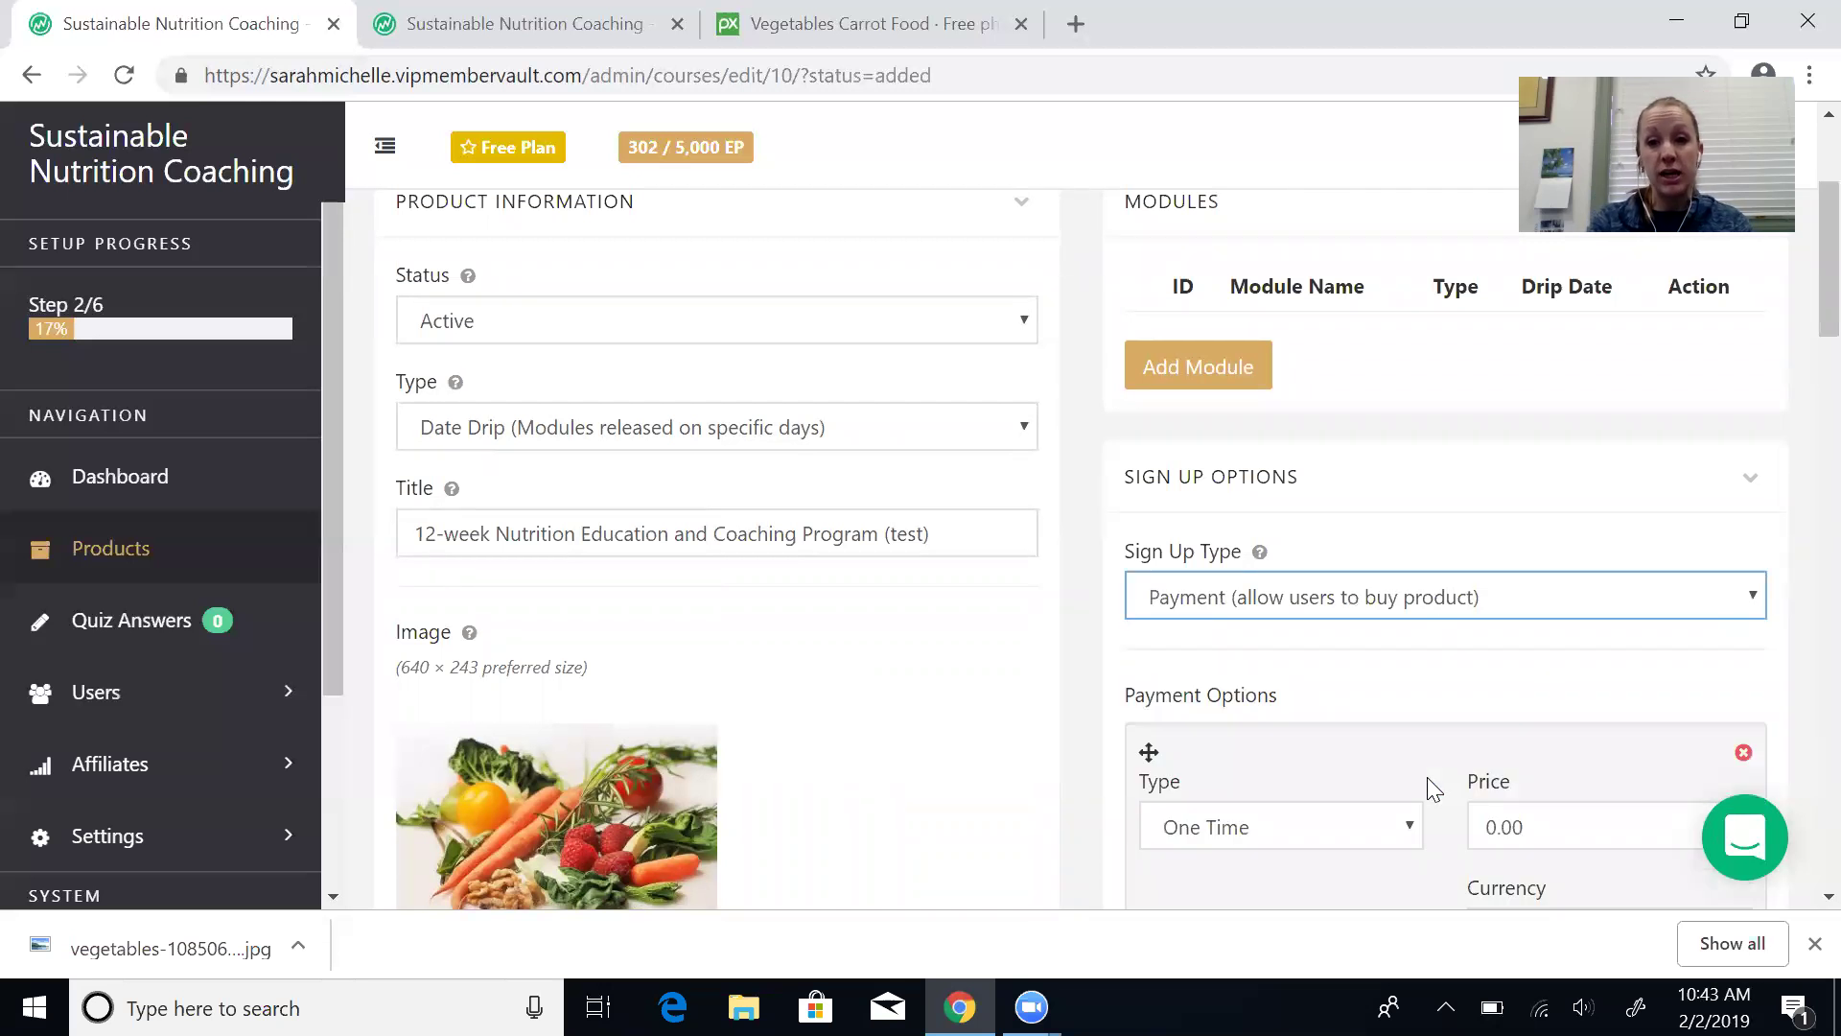
Step: Try the Recurring Monthly type for the payment option and switch it back to One Time
{"action": "left_click_drag", "start_coordinate": [1820, 301], "coordinate": [1820, 345]}
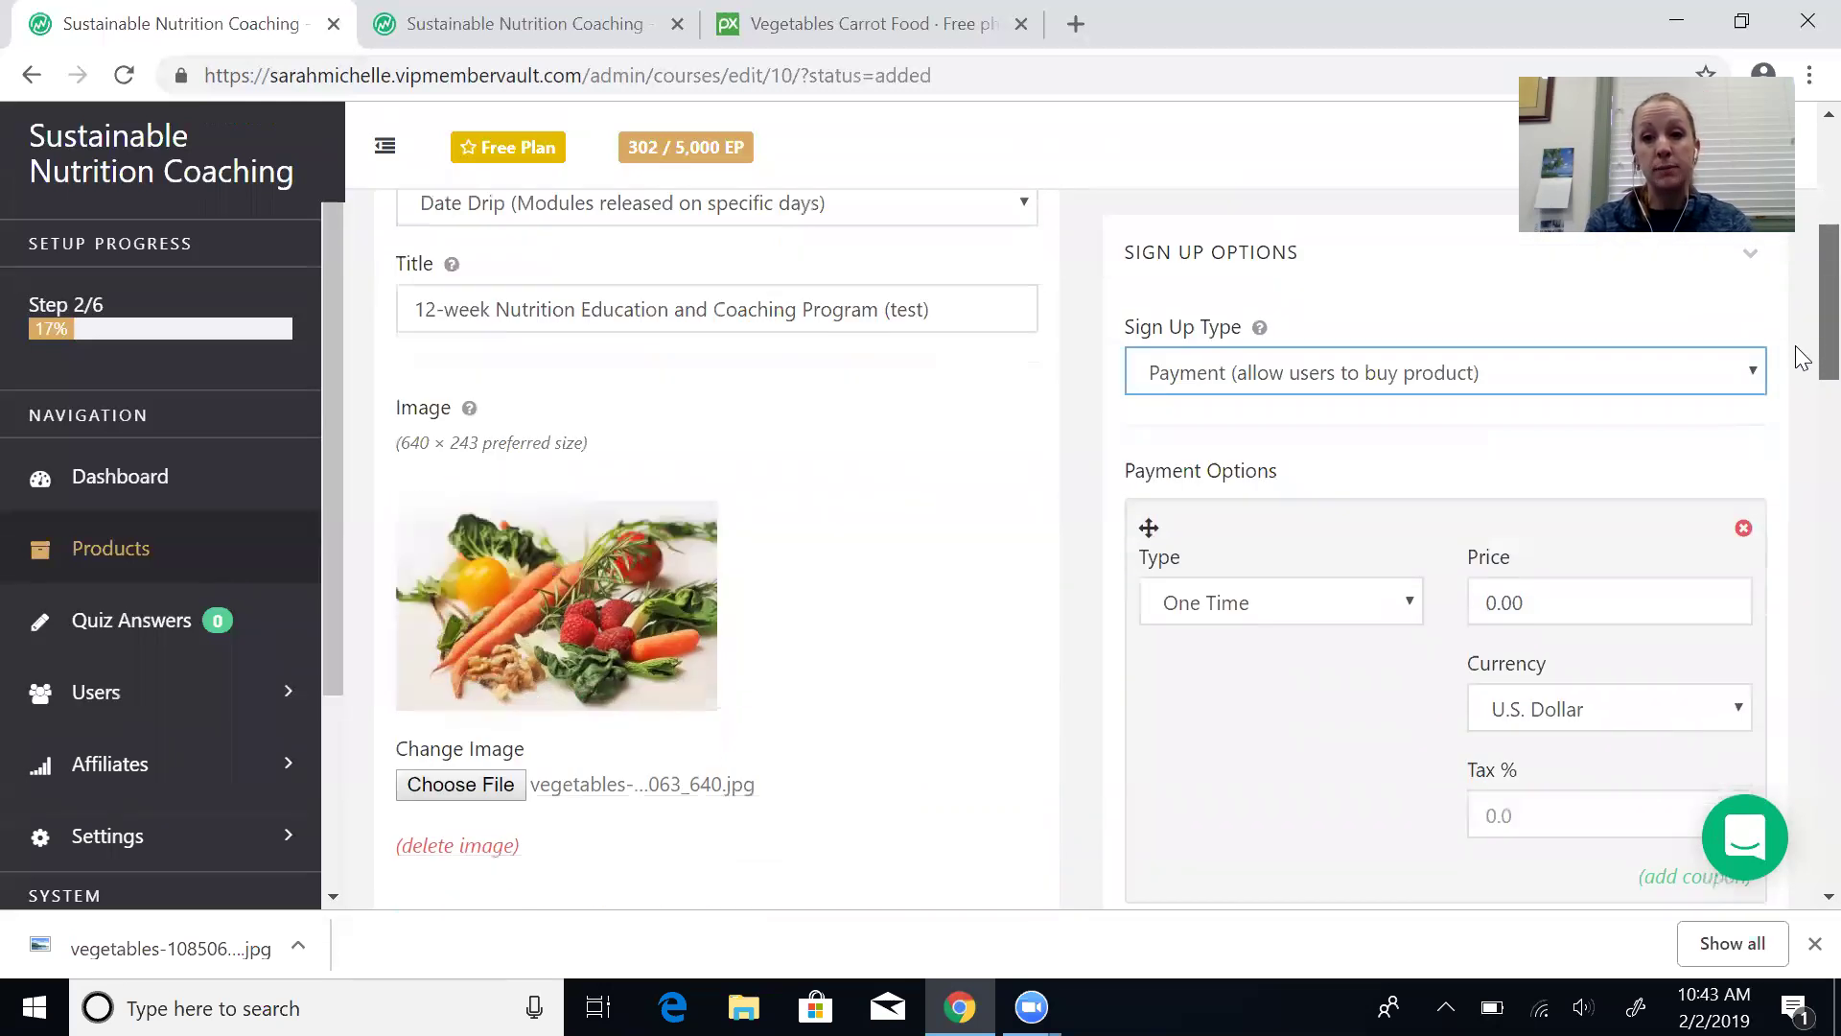
{"action": "scroll", "coordinate": [1798, 358], "scroll_direction": "down", "scroll_amount": 1}
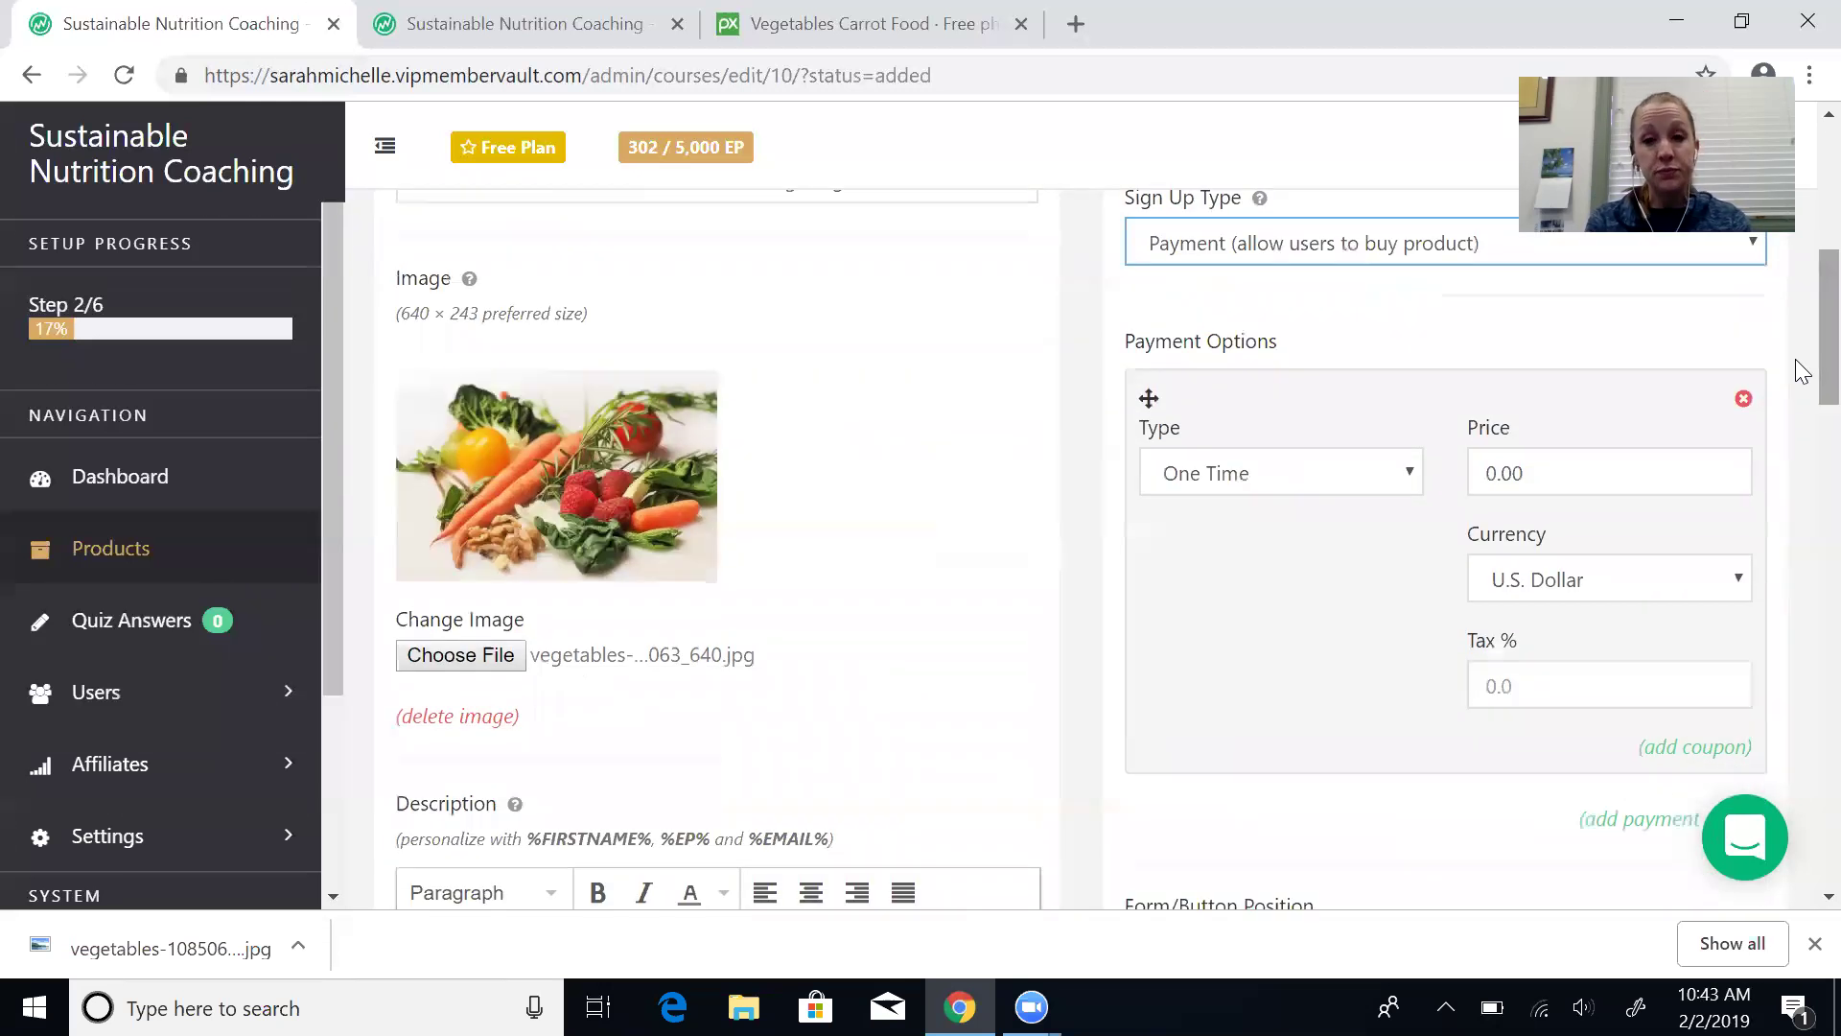
{"action": "left_click", "coordinate": [1413, 470]}
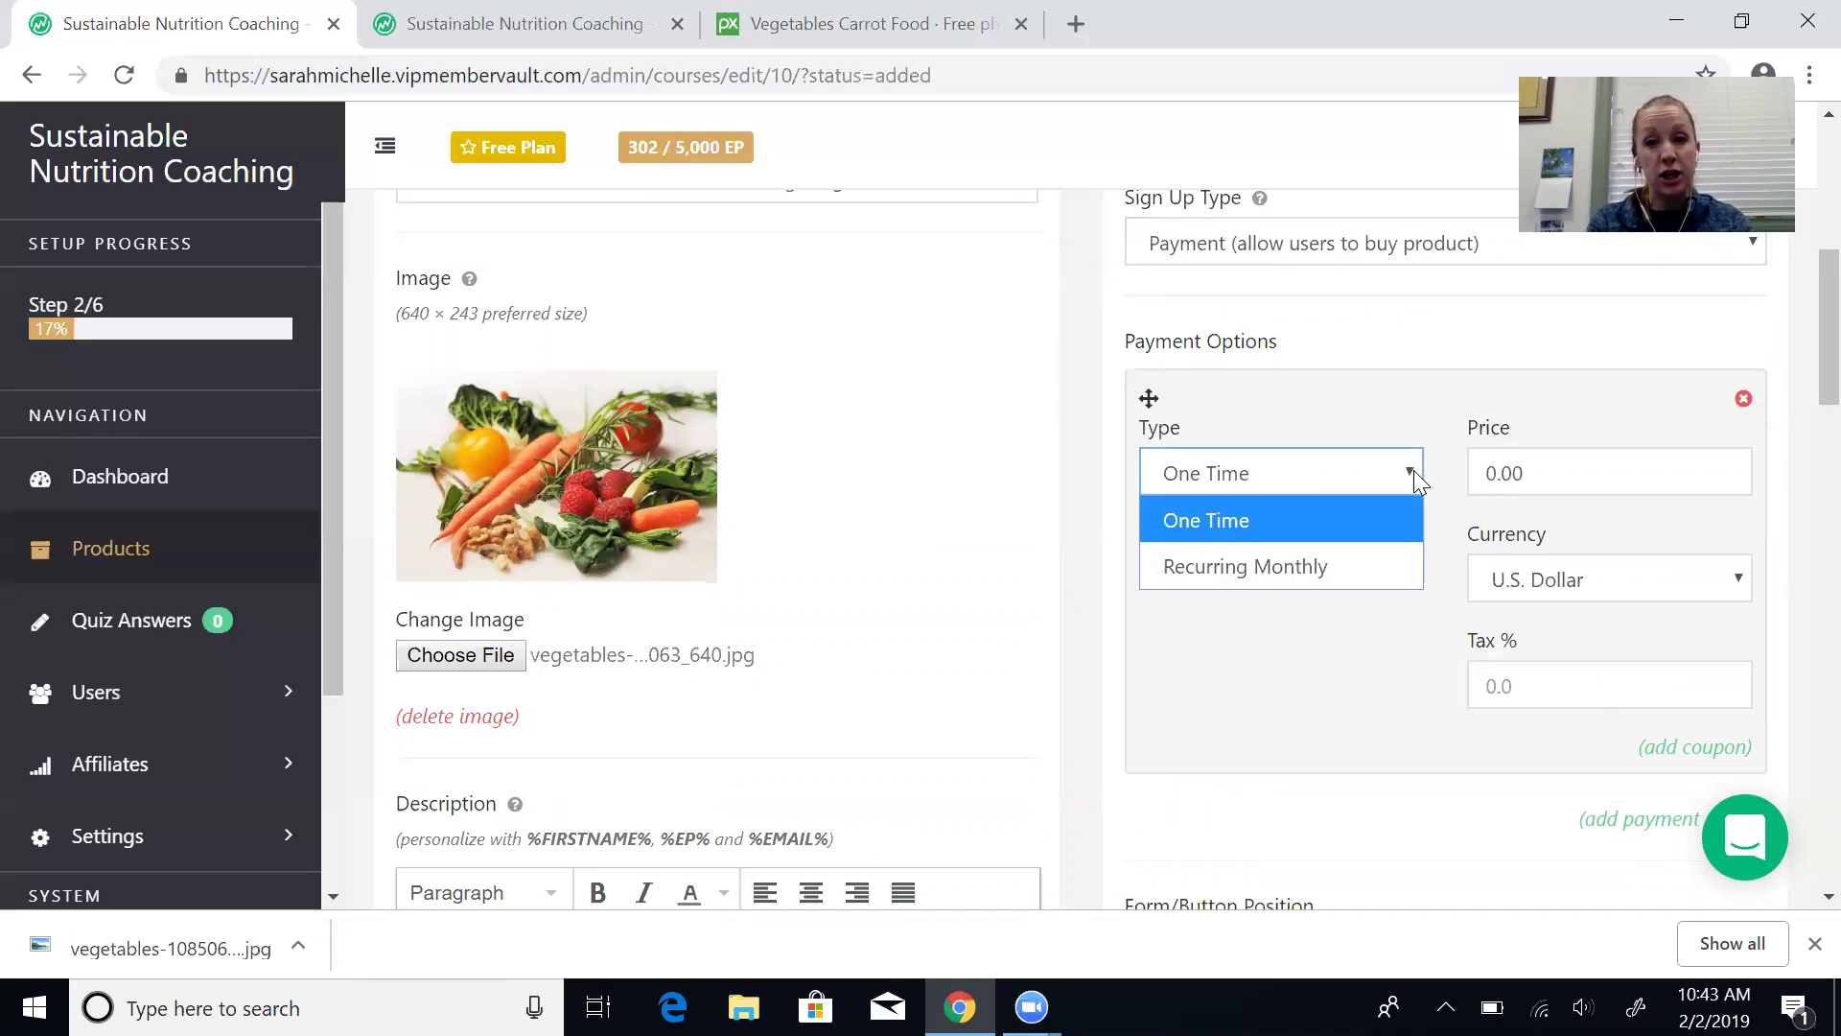
{"action": "left_click", "coordinate": [1331, 564]}
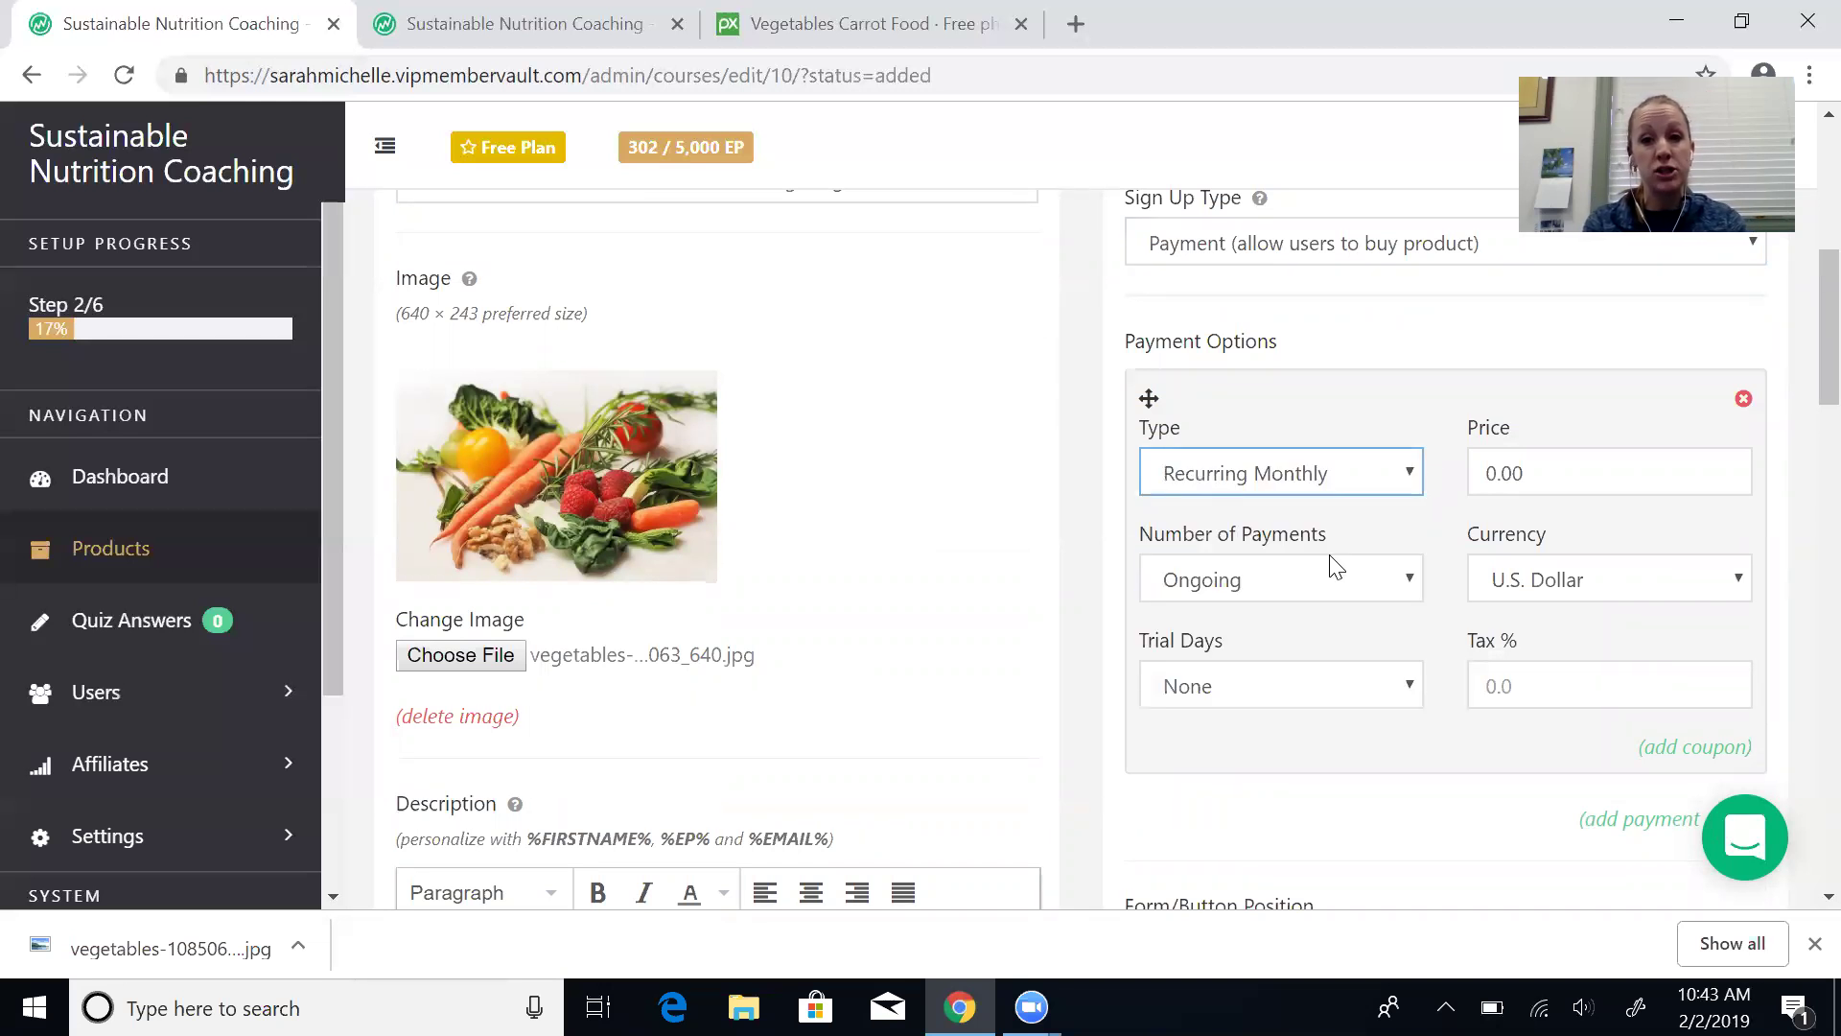
{"action": "left_click", "coordinate": [1367, 472]}
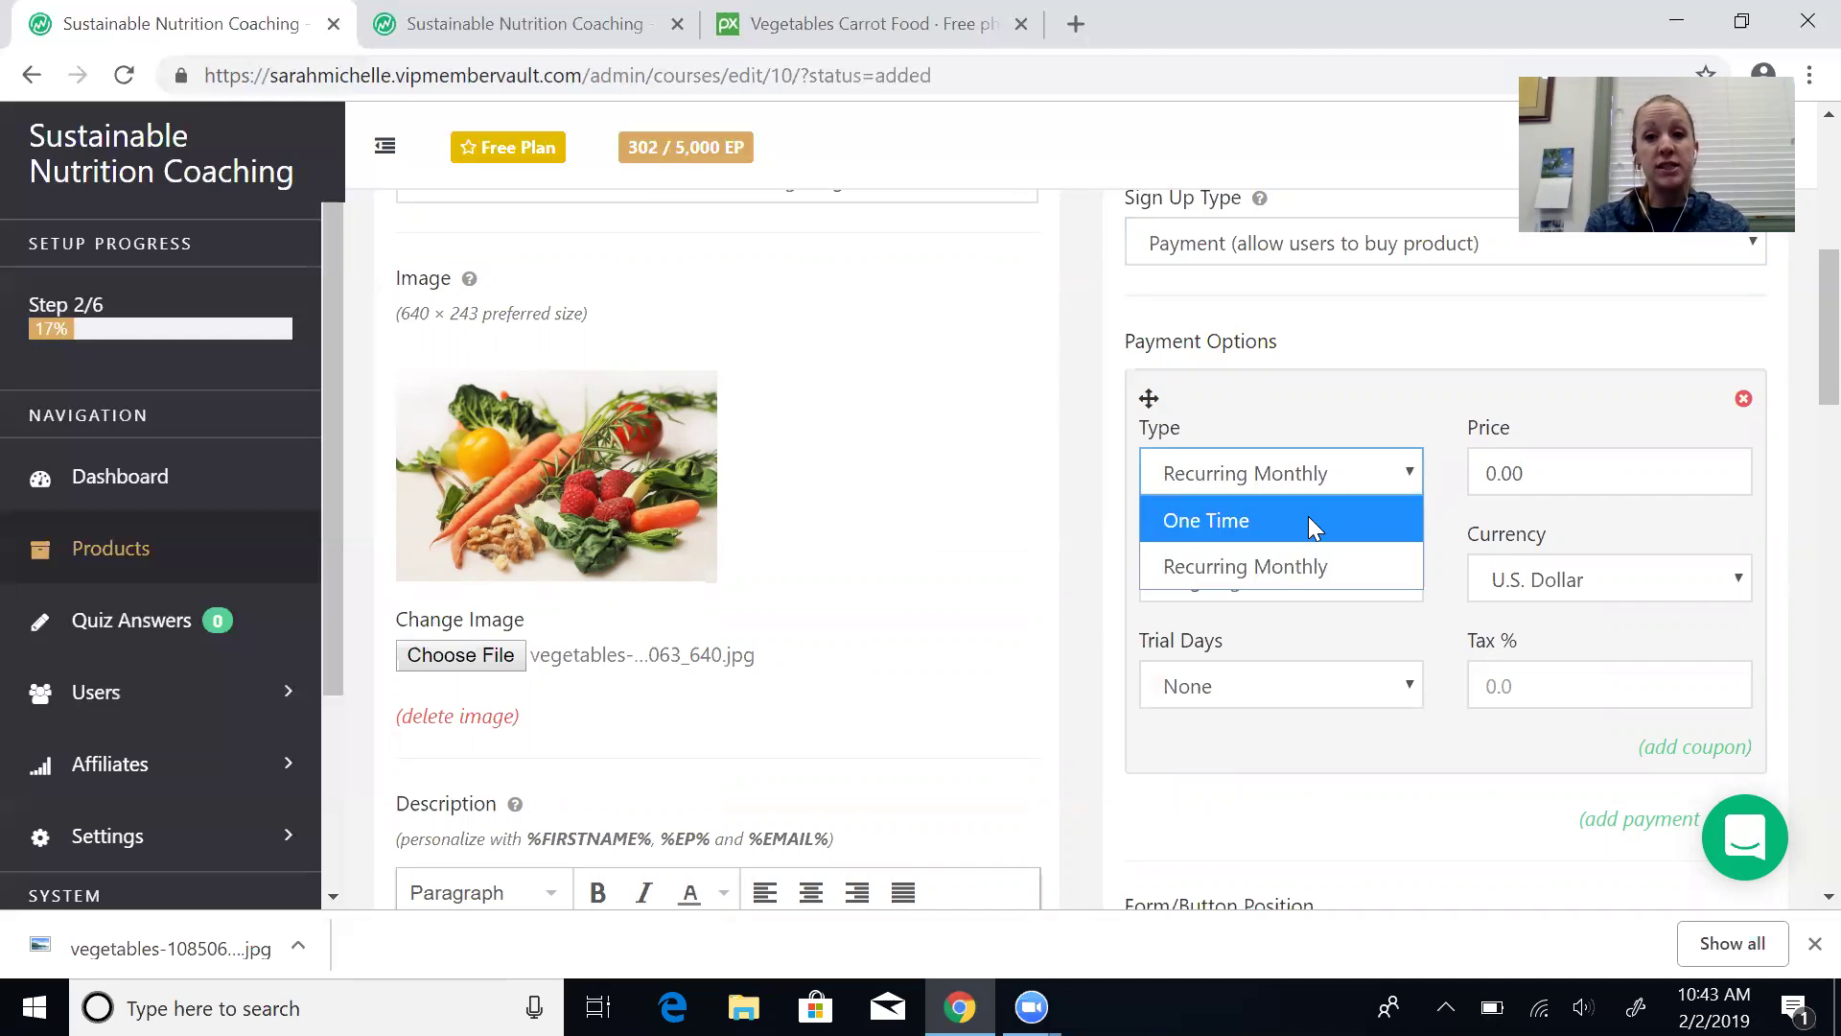
{"action": "left_click", "coordinate": [1308, 516]}
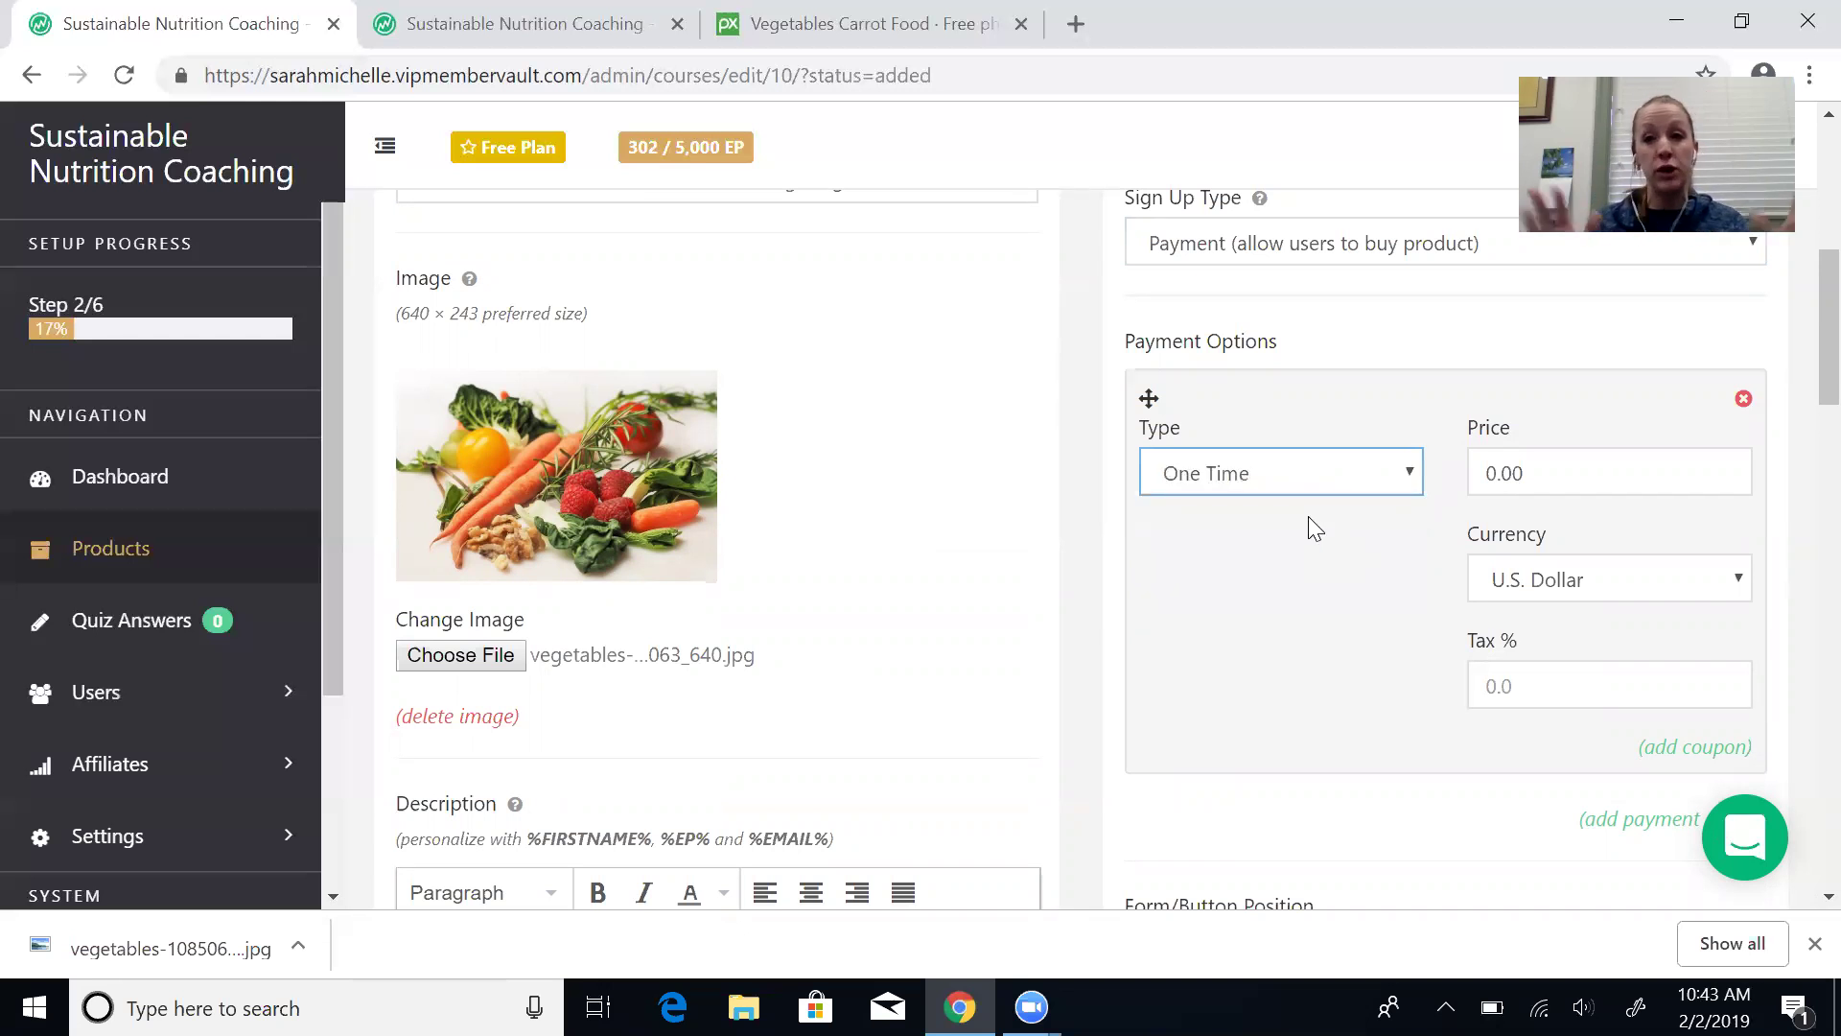
Step: Set the price of the one-time payment option to 297.00
{"action": "left_click", "coordinate": [1571, 477]}
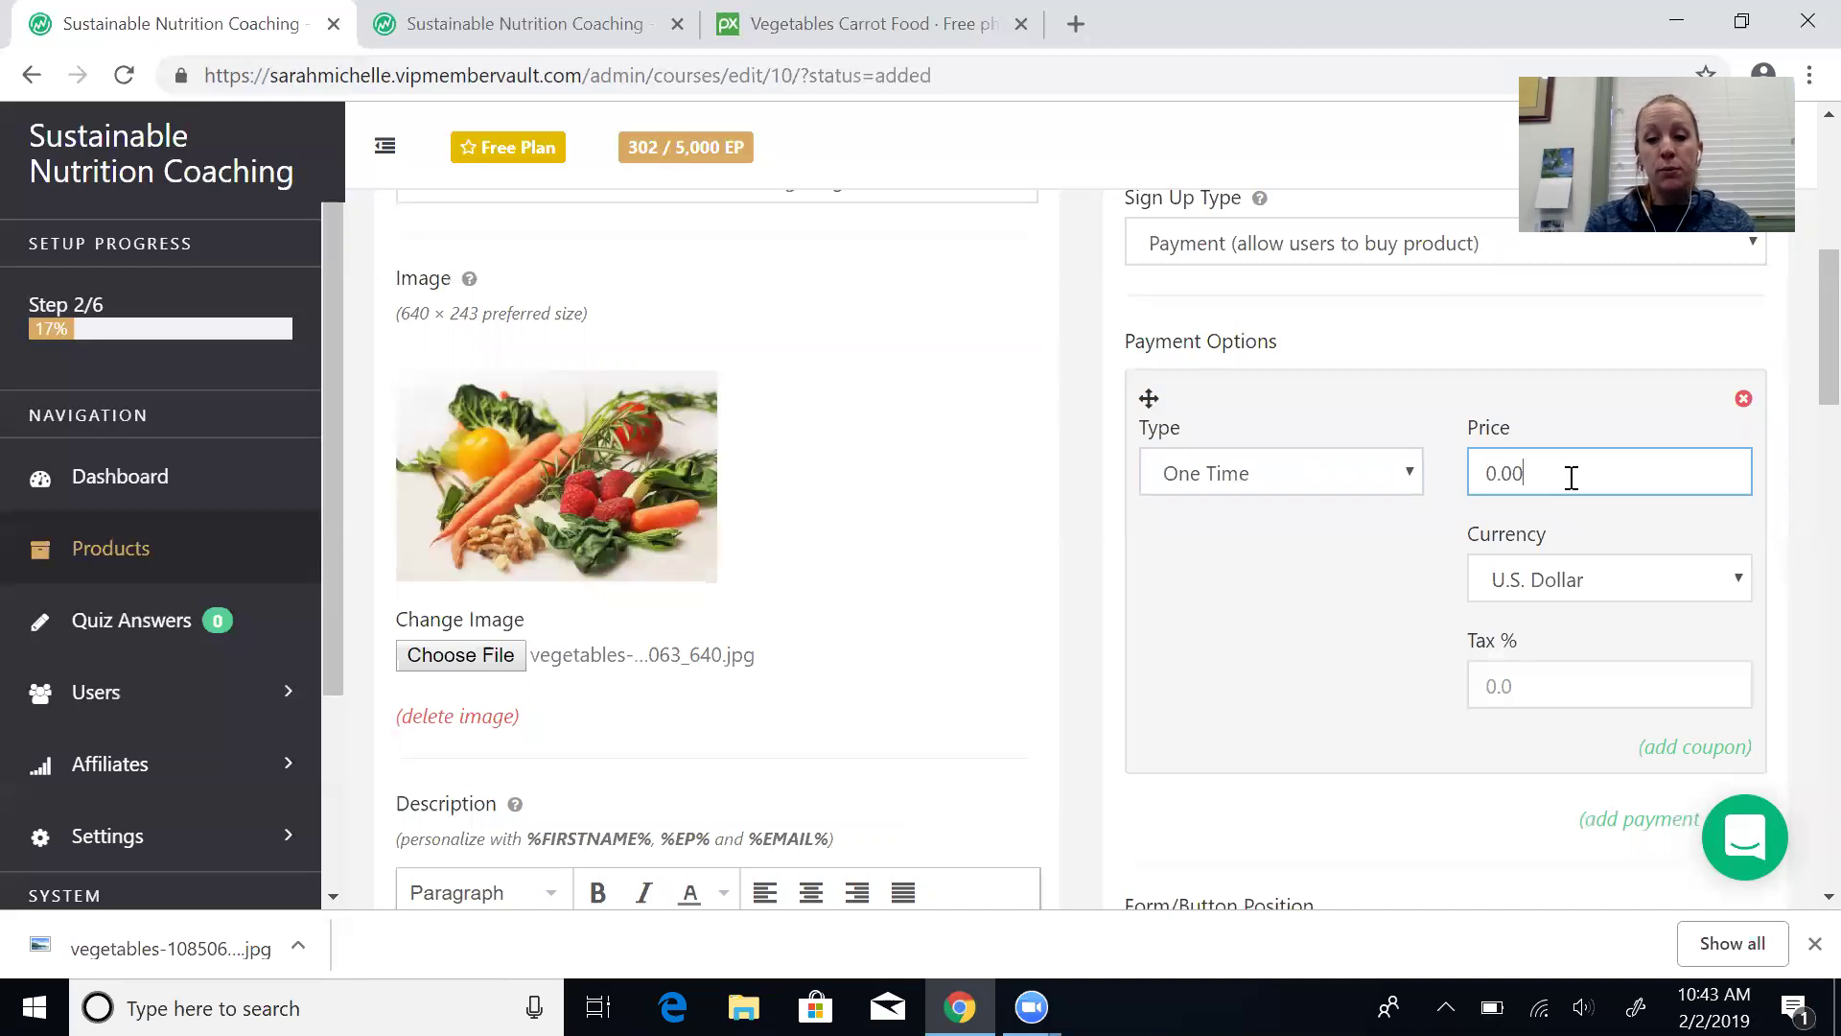
{"action": "key", "text": "BackSpace"}
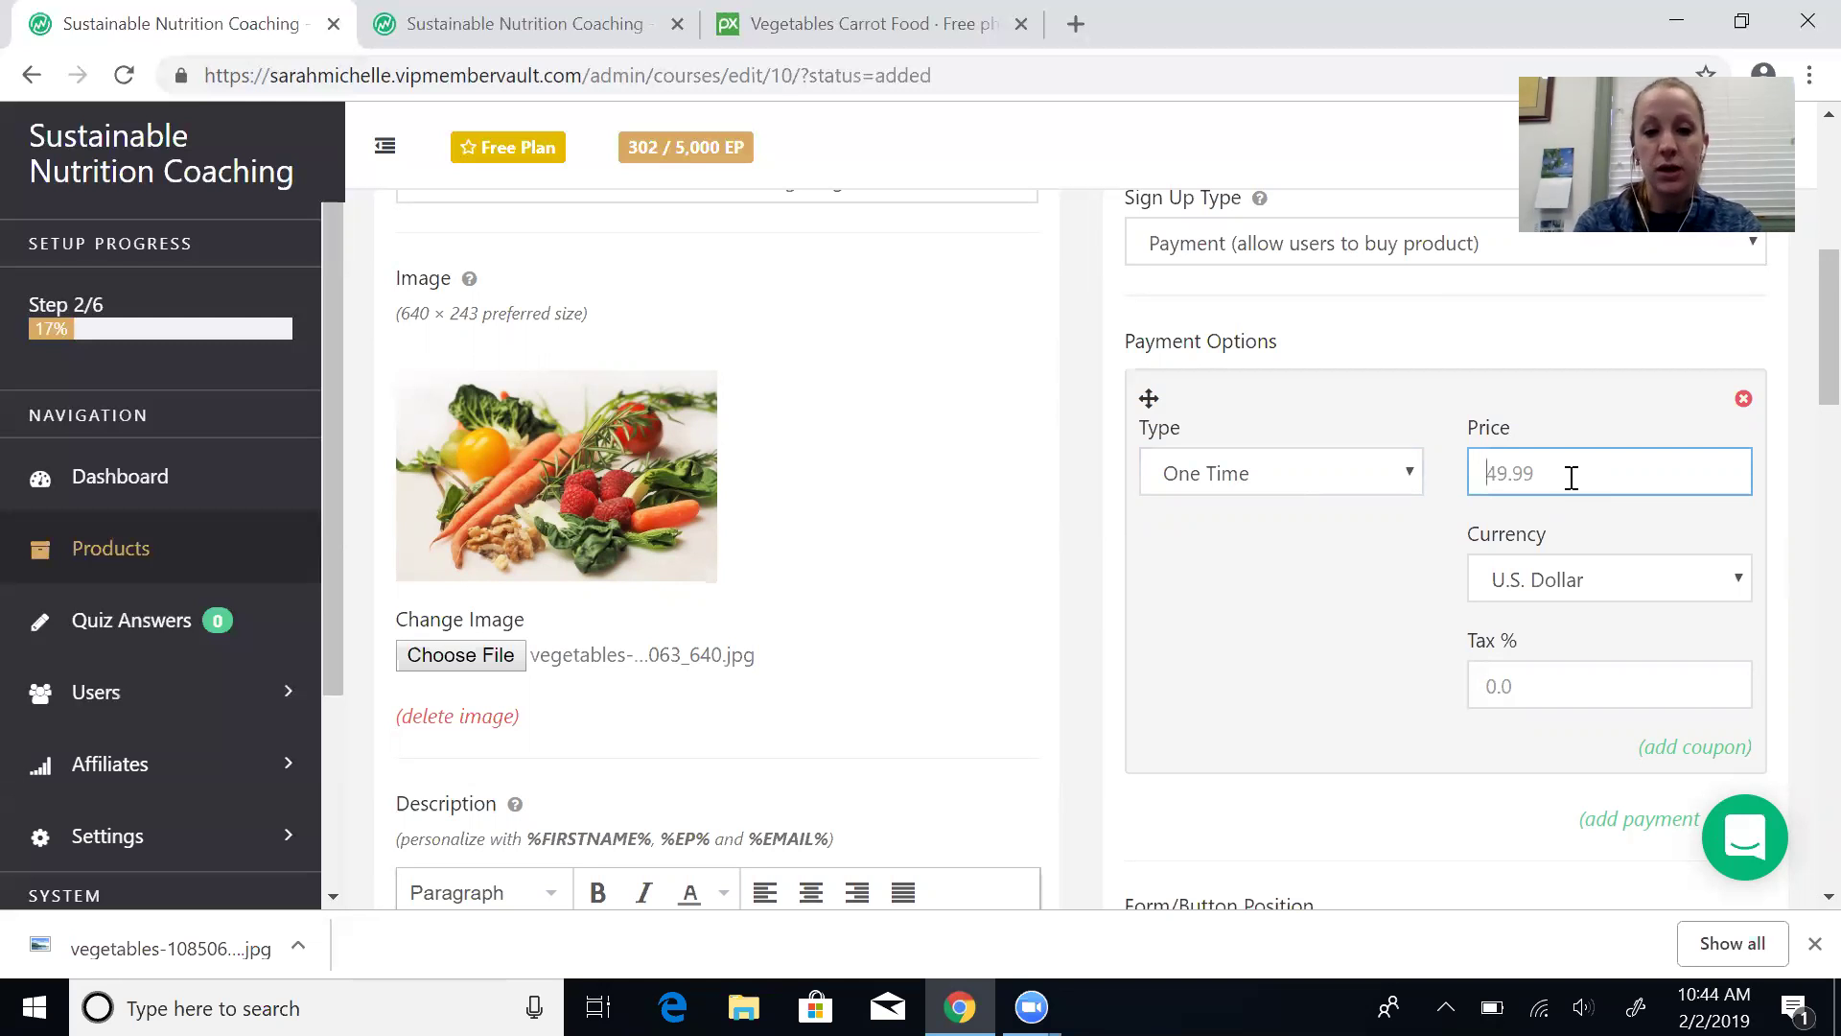
{"action": "type", "text": "297.00"}
{"action": "left_click", "coordinate": [1348, 539]}
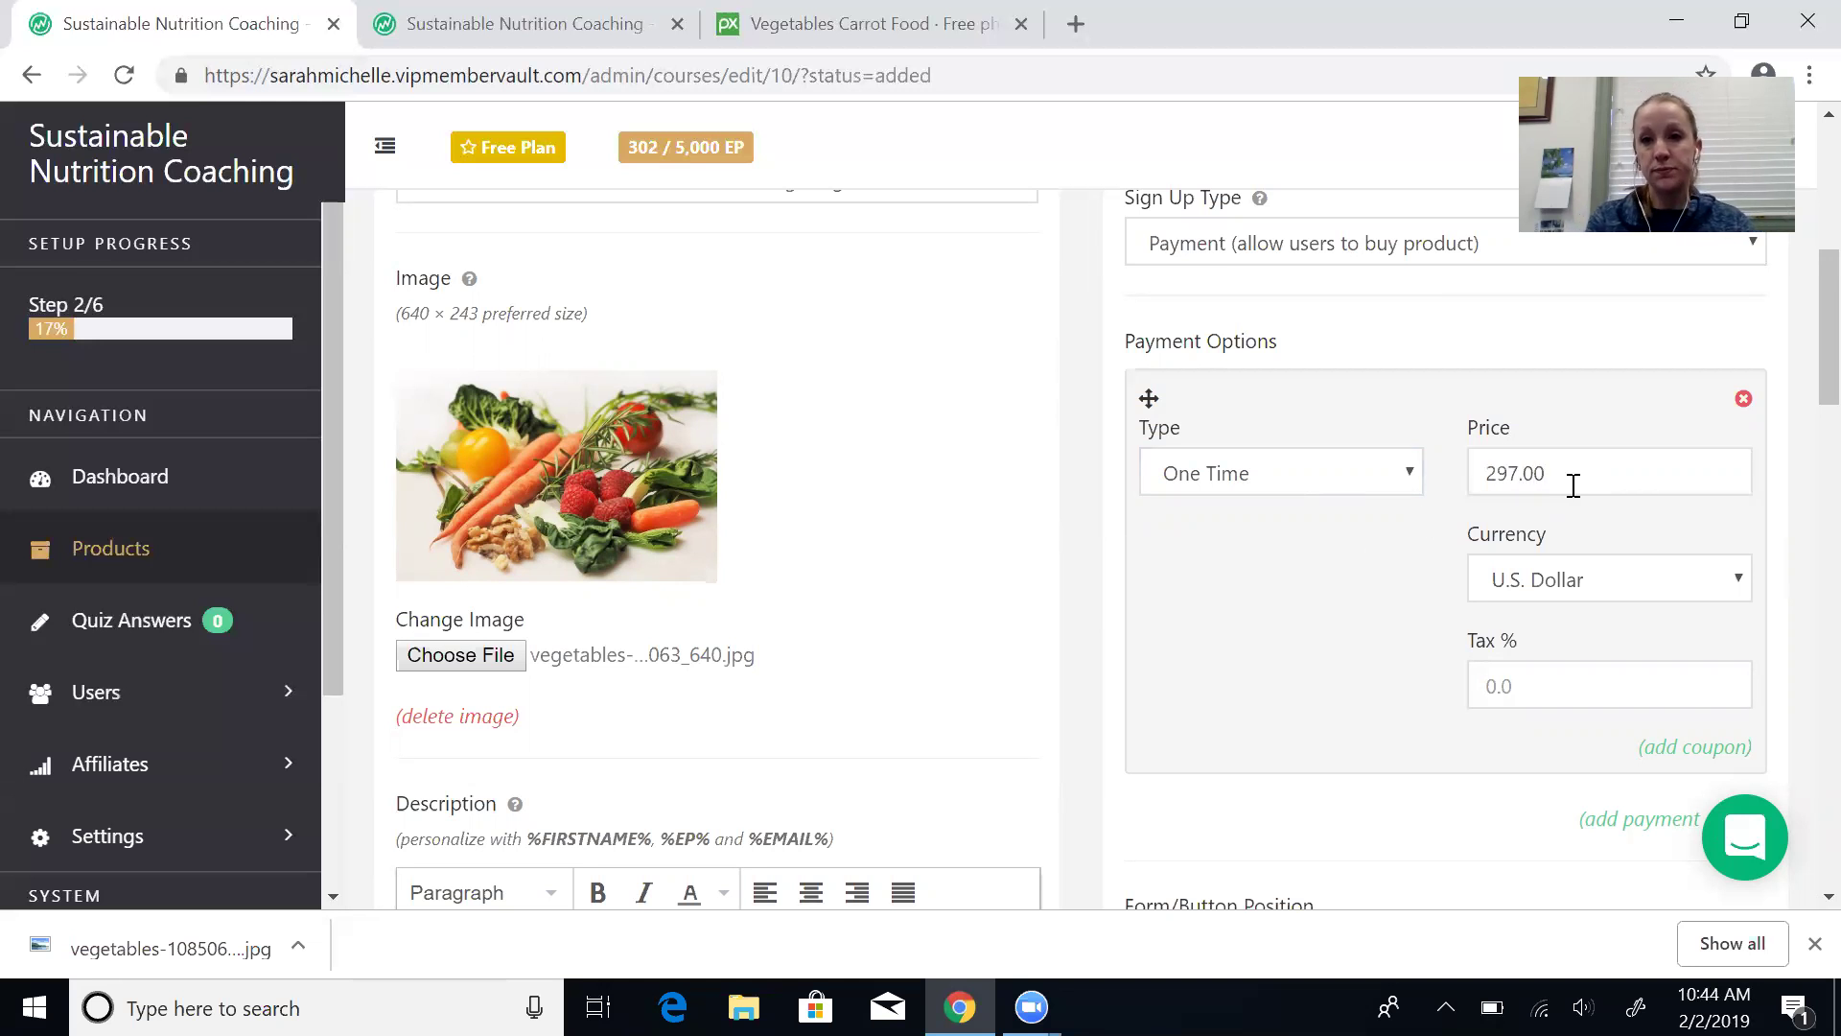
Step: Review the form/button position choices for the sign-up and keep Below Teaser Message
{"action": "scroll", "coordinate": [1795, 305], "scroll_direction": "down", "scroll_amount": 1}
{"action": "scroll", "coordinate": [1800, 350], "scroll_direction": "down", "scroll_amount": 2}
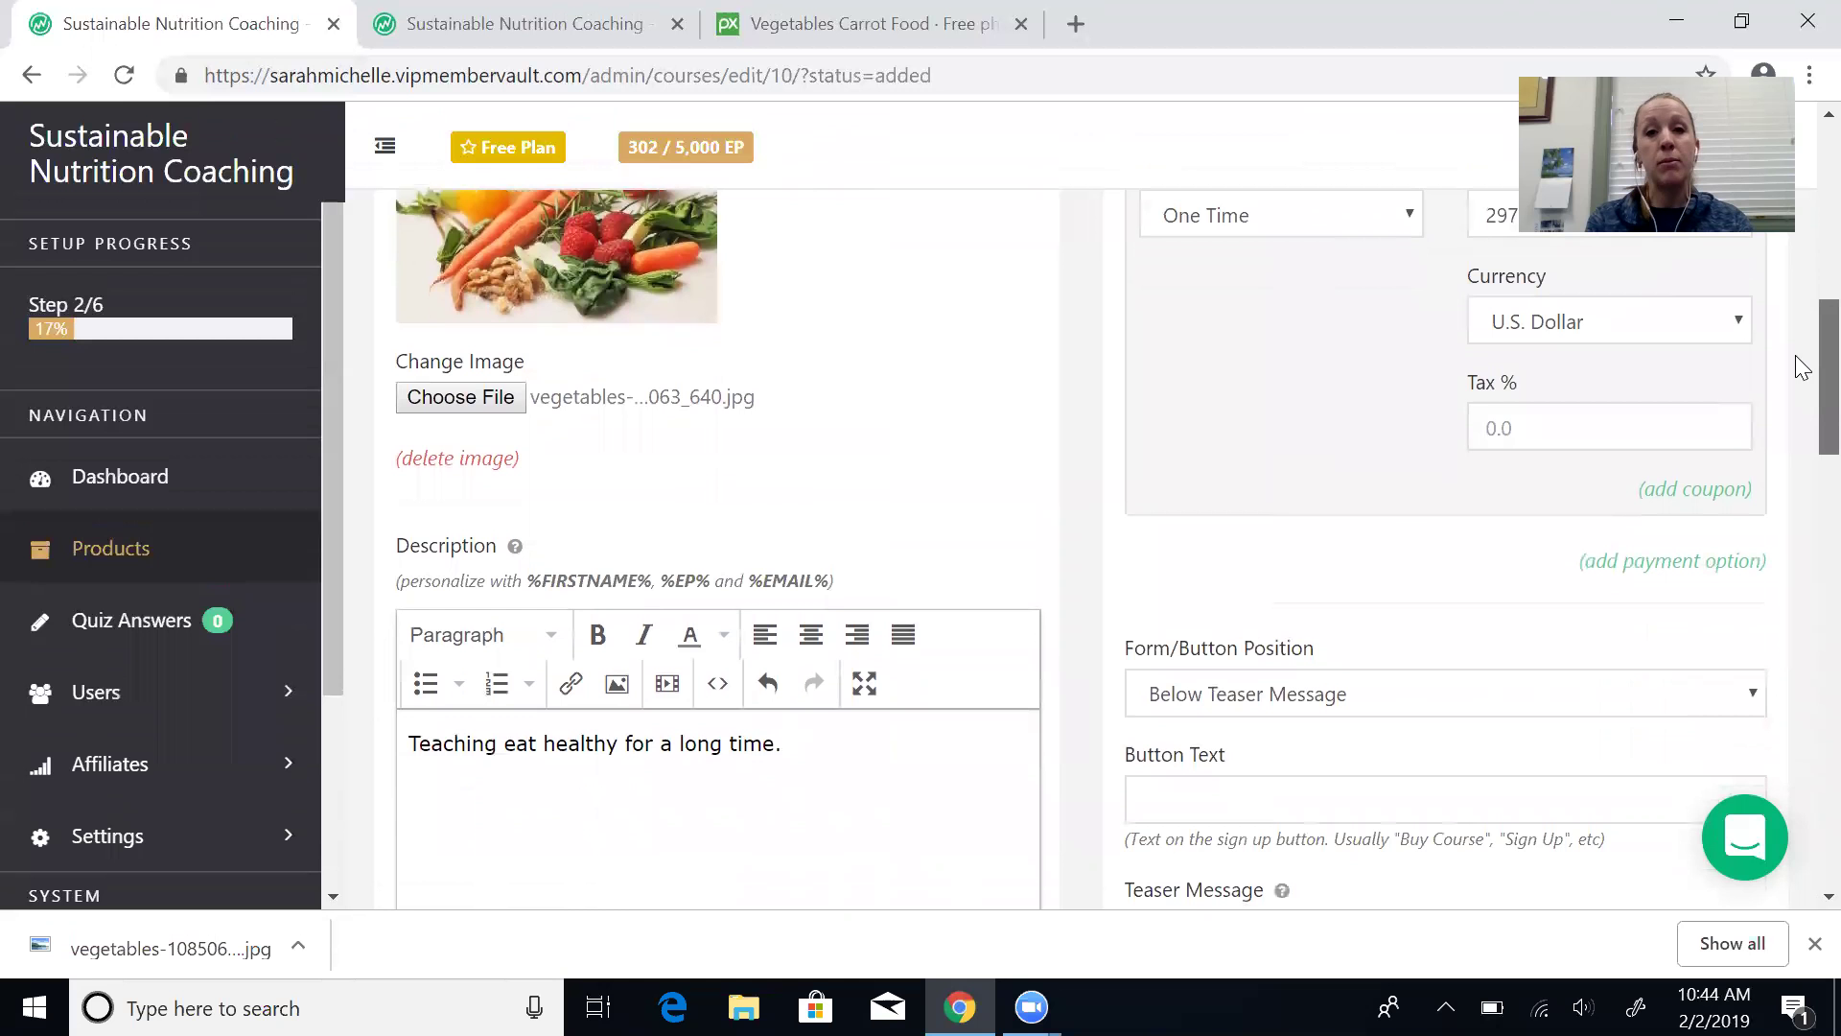
{"action": "scroll", "coordinate": [1798, 374], "scroll_direction": "down", "scroll_amount": 2}
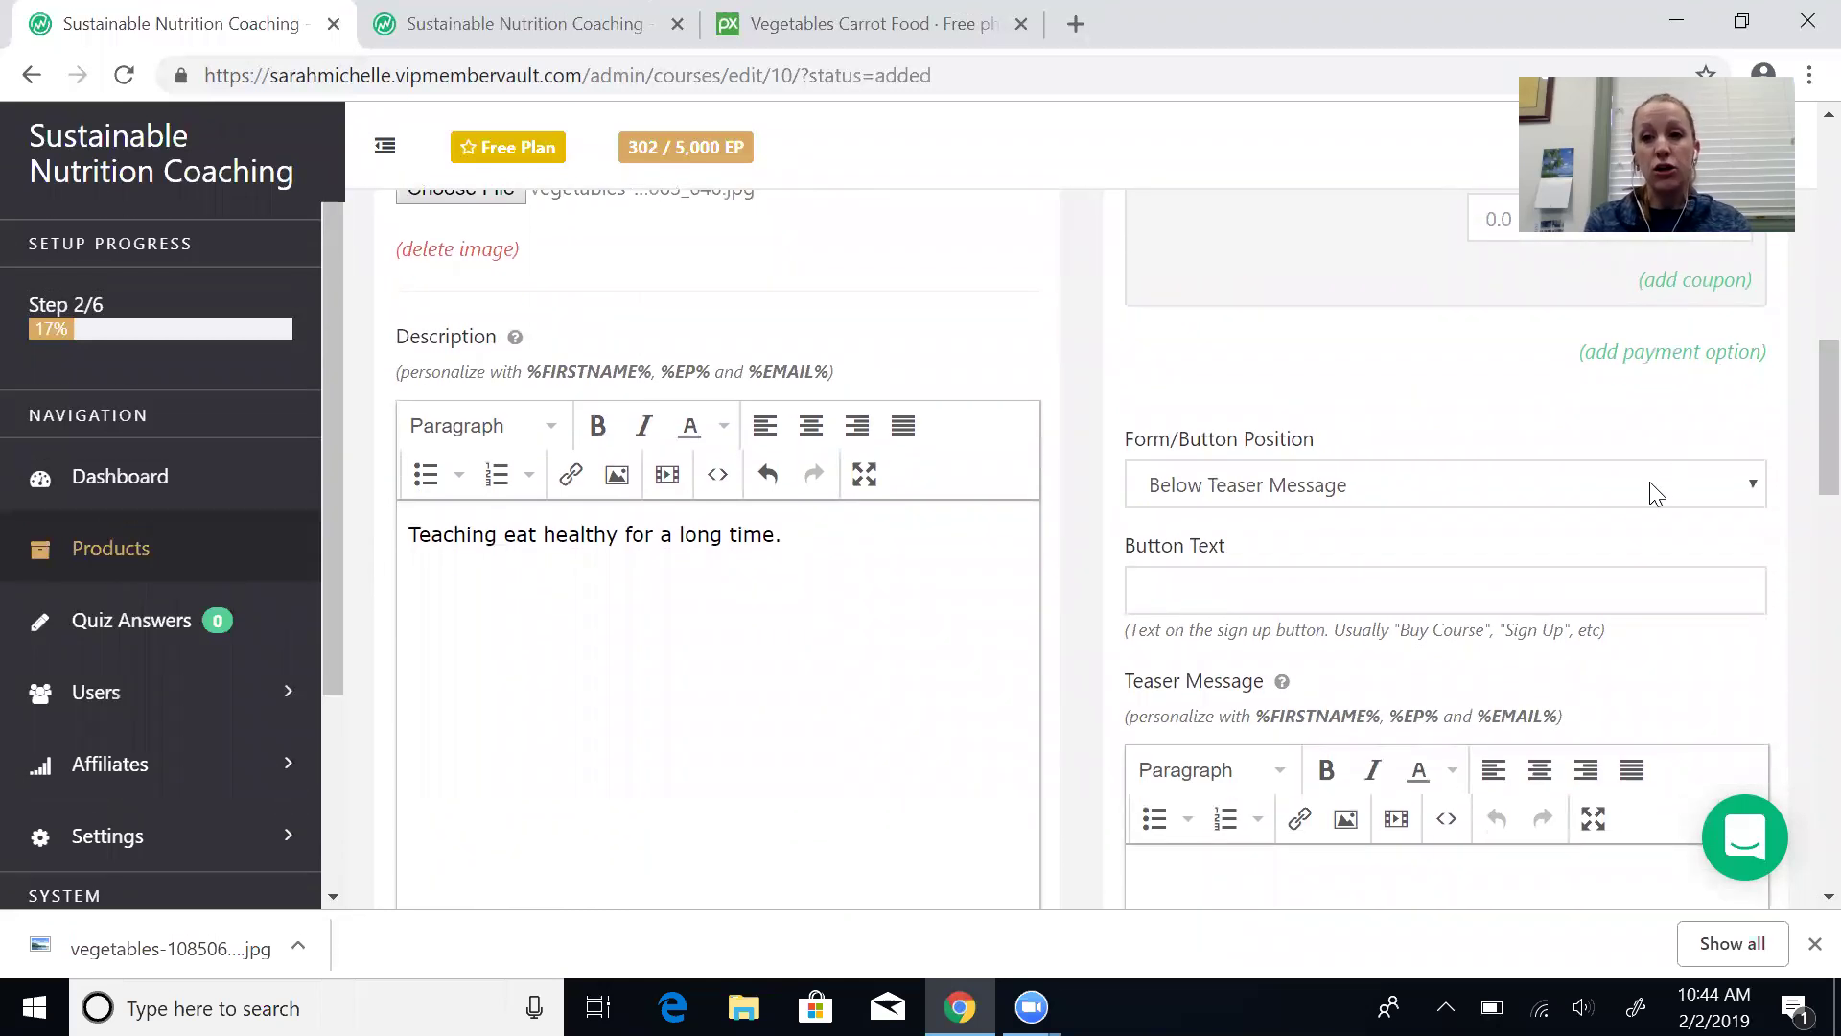
{"action": "left_click", "coordinate": [1649, 483]}
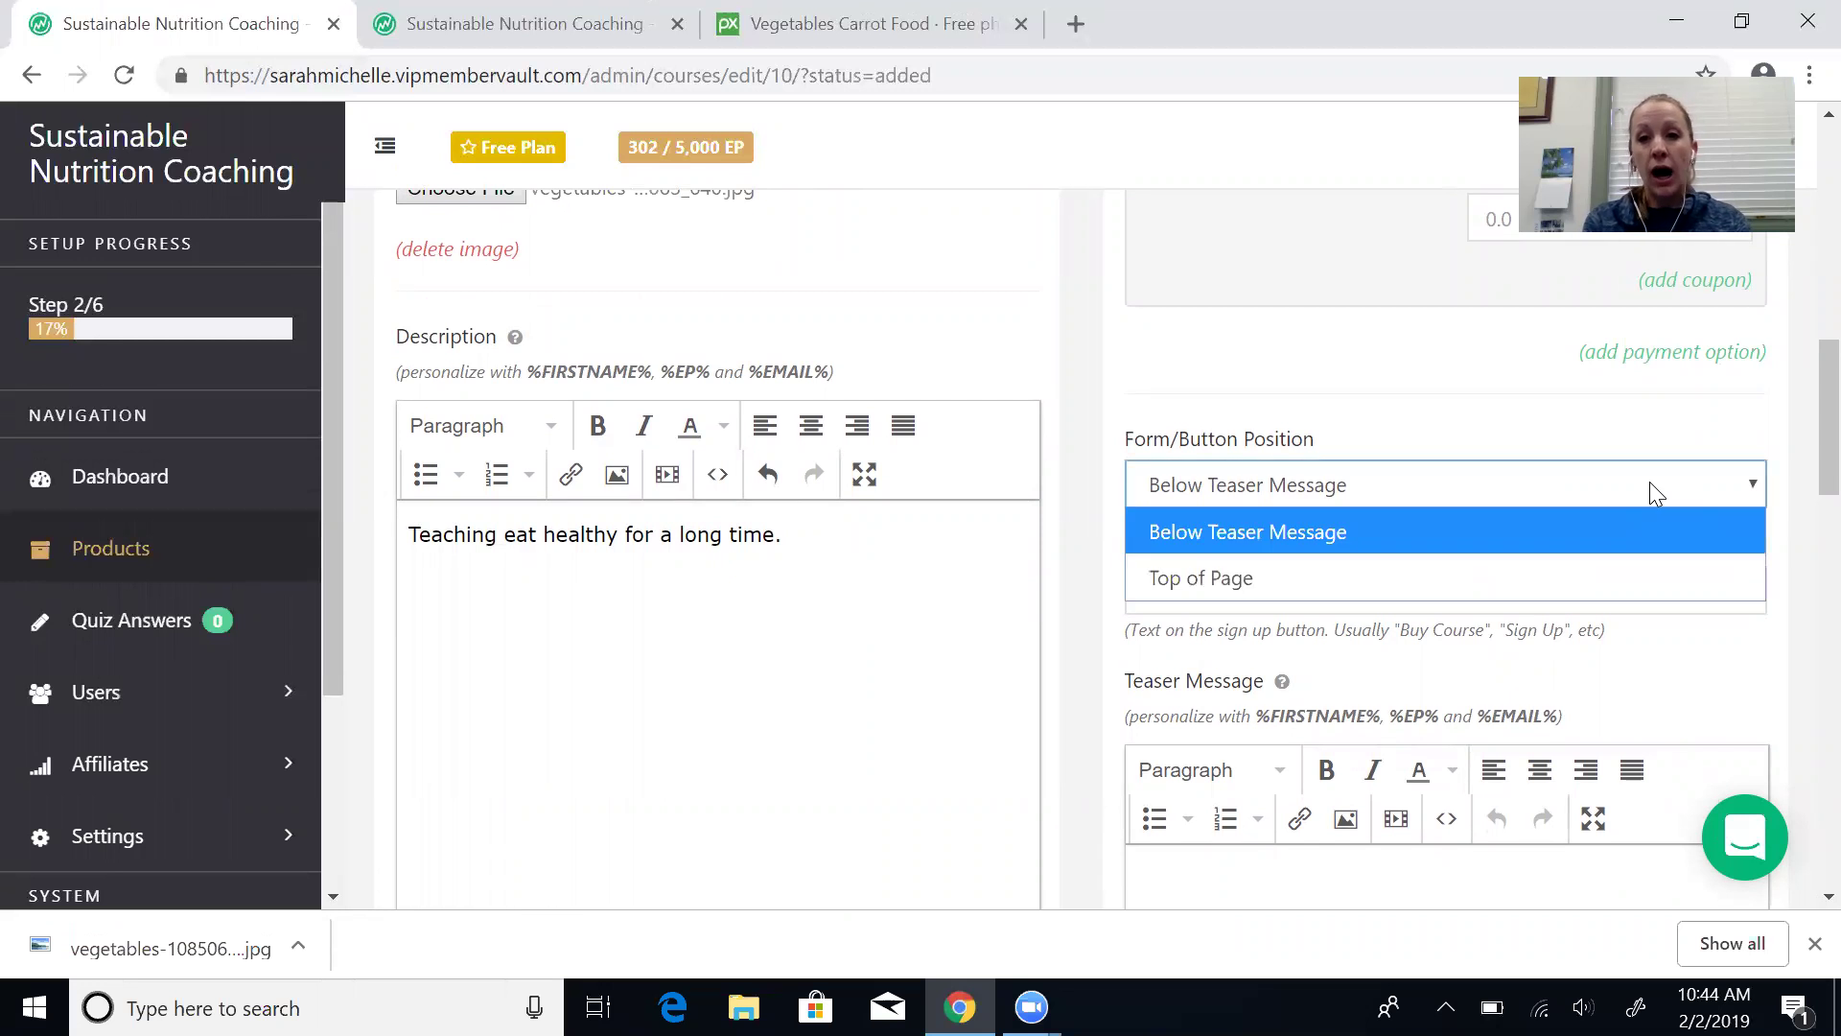
{"action": "left_click", "coordinate": [1412, 535]}
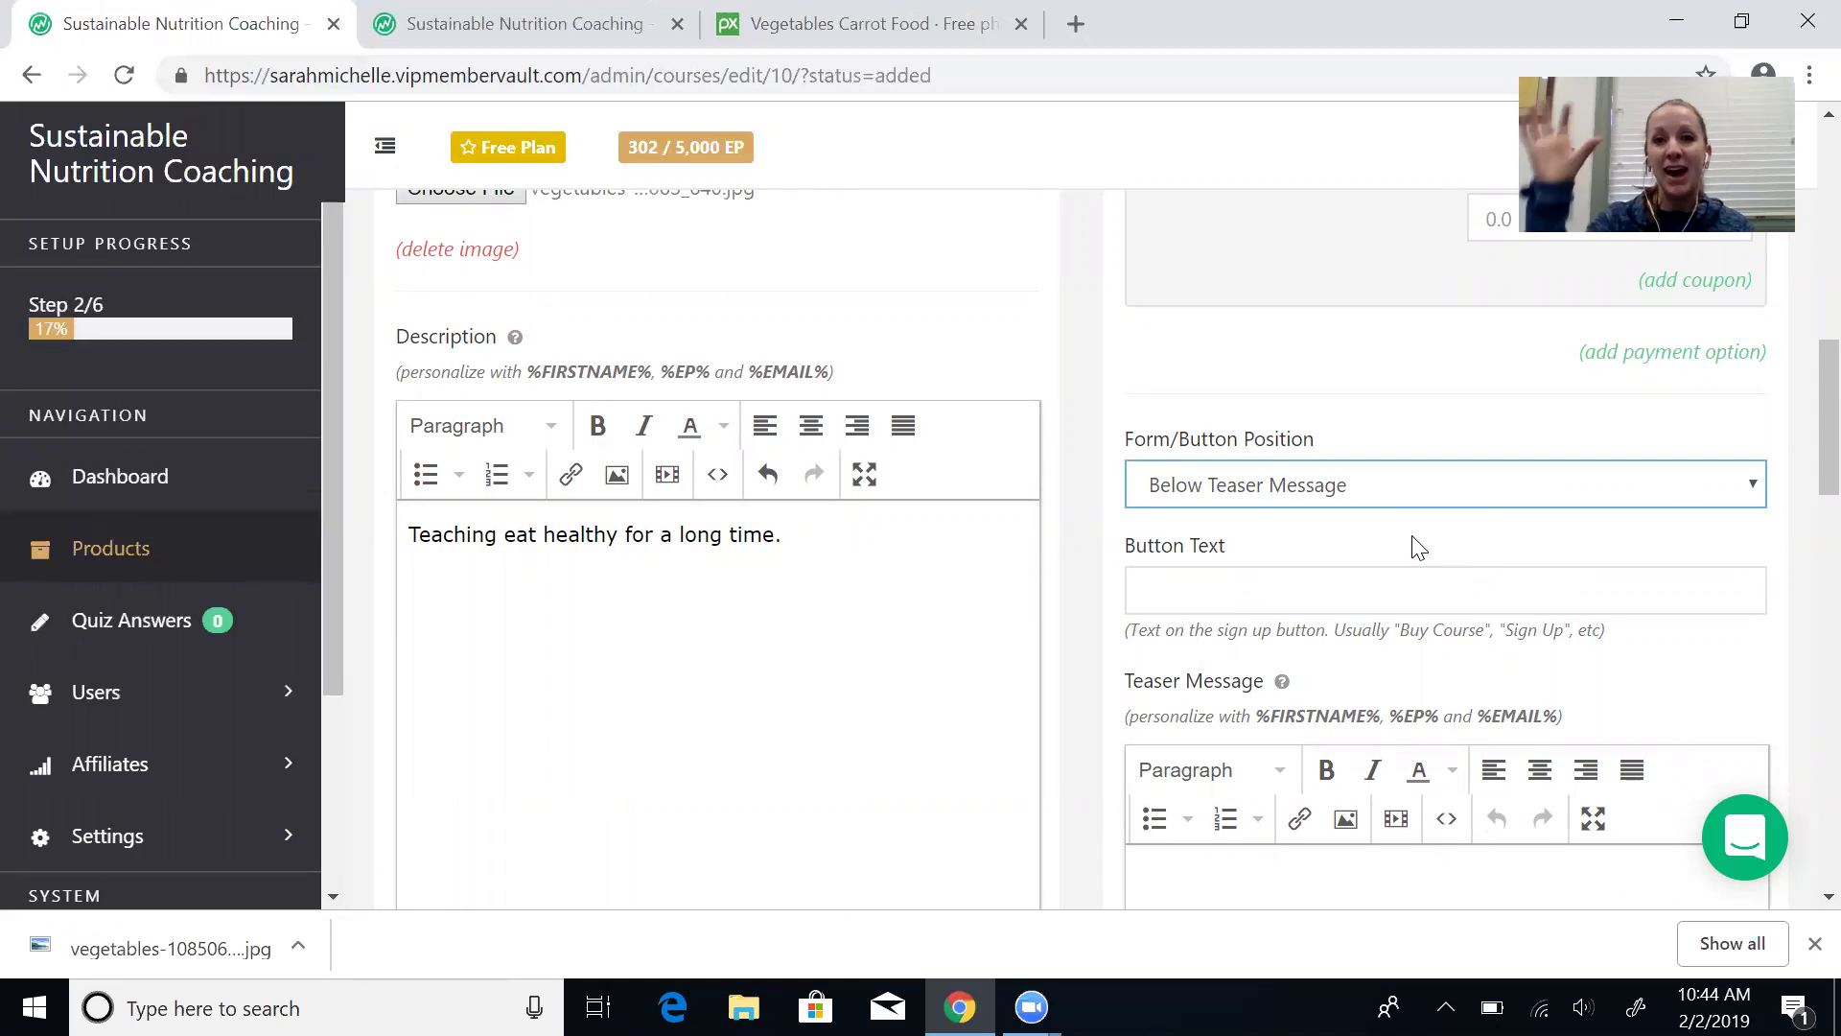
Step: Write the teaser message on four lines: "What the product is.", "Who it is for.", "What they get." and "How their life will transform!!"
{"action": "left_click_drag", "start_coordinate": [1803, 441], "coordinate": [1801, 534]}
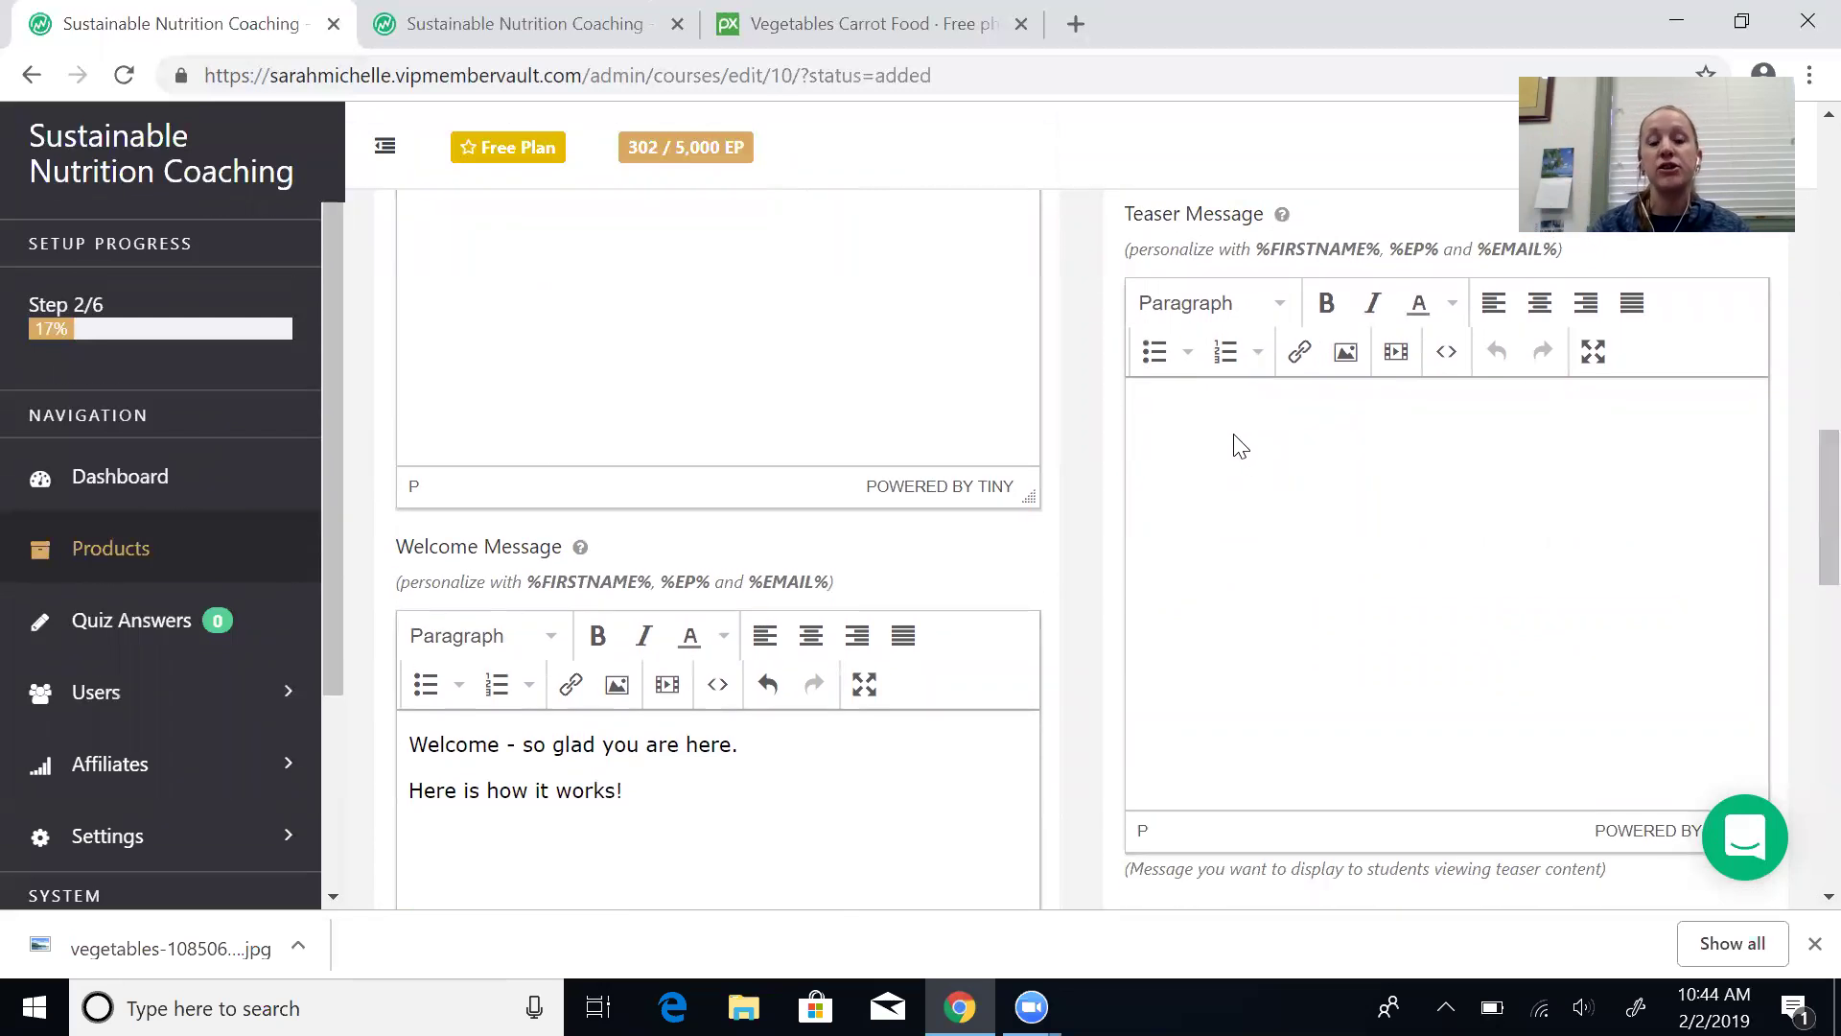
{"action": "type", "text": "What the prodicy"}
{"action": "key", "text": "BackSpace"}
{"action": "key", "text": "BackSpace"}
{"action": "type", "text": "st is"}
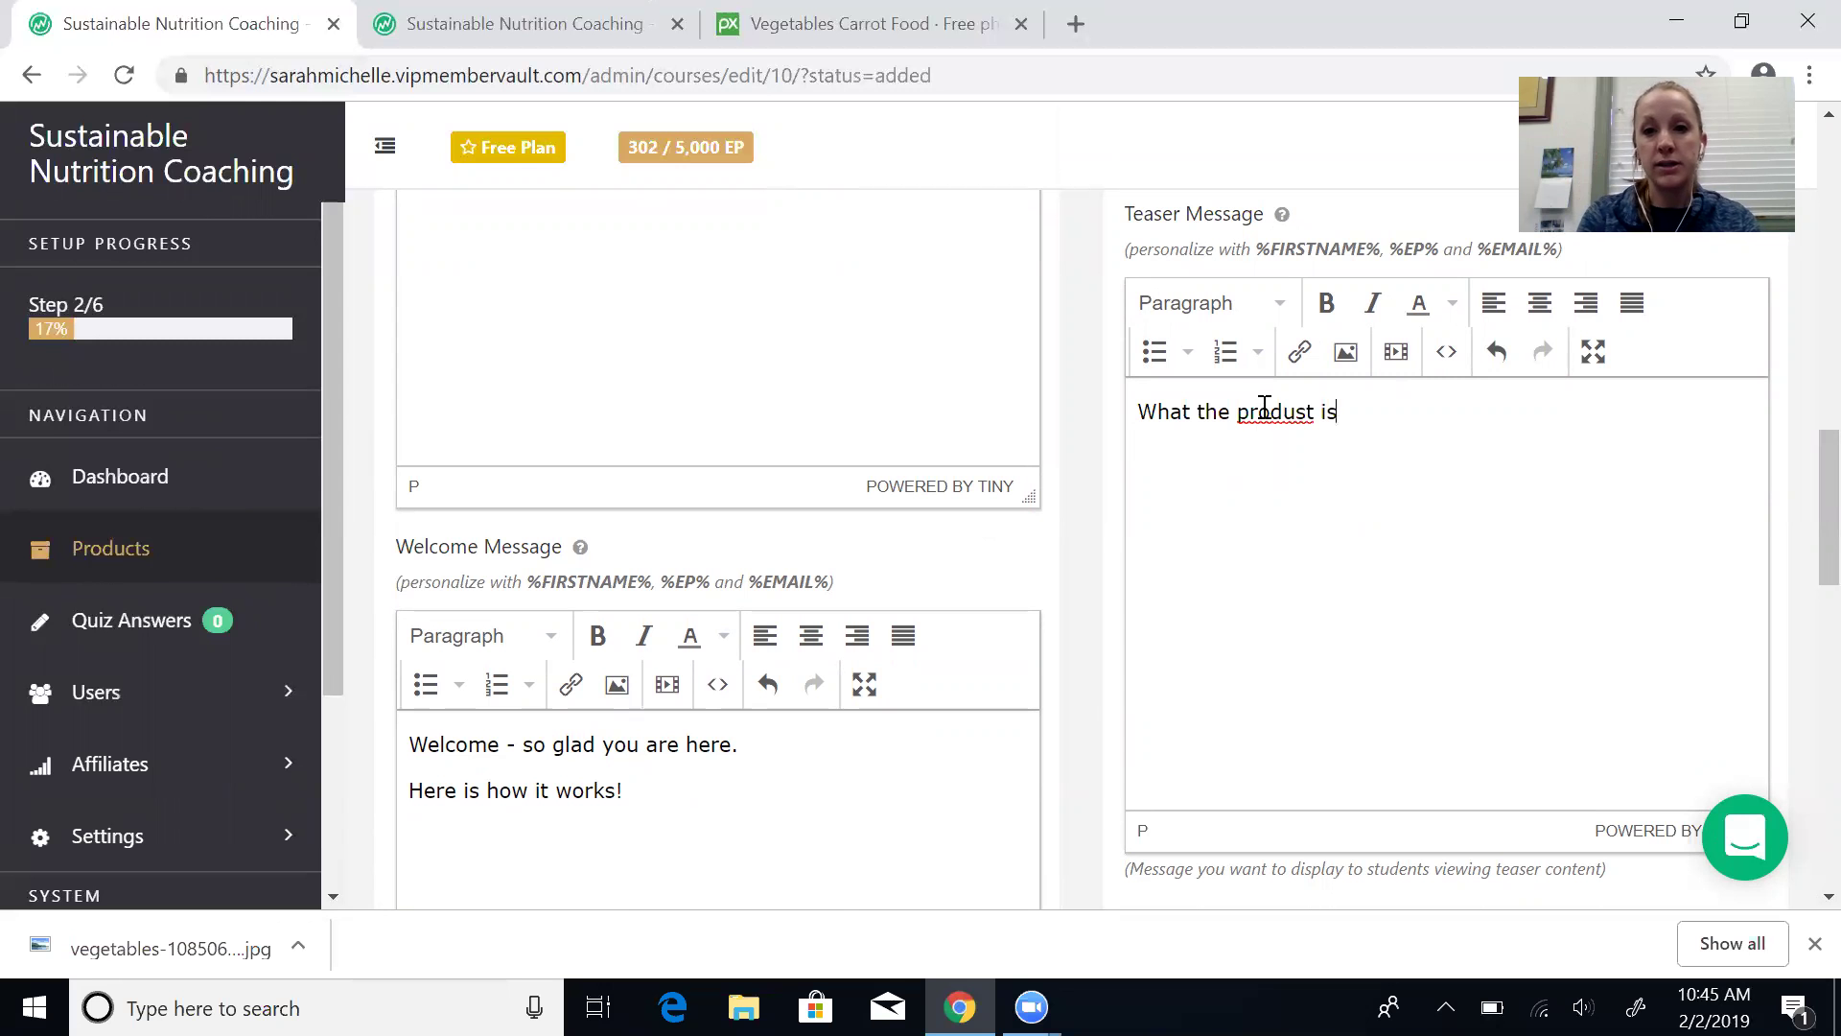
{"action": "right_click", "coordinate": [1264, 410]}
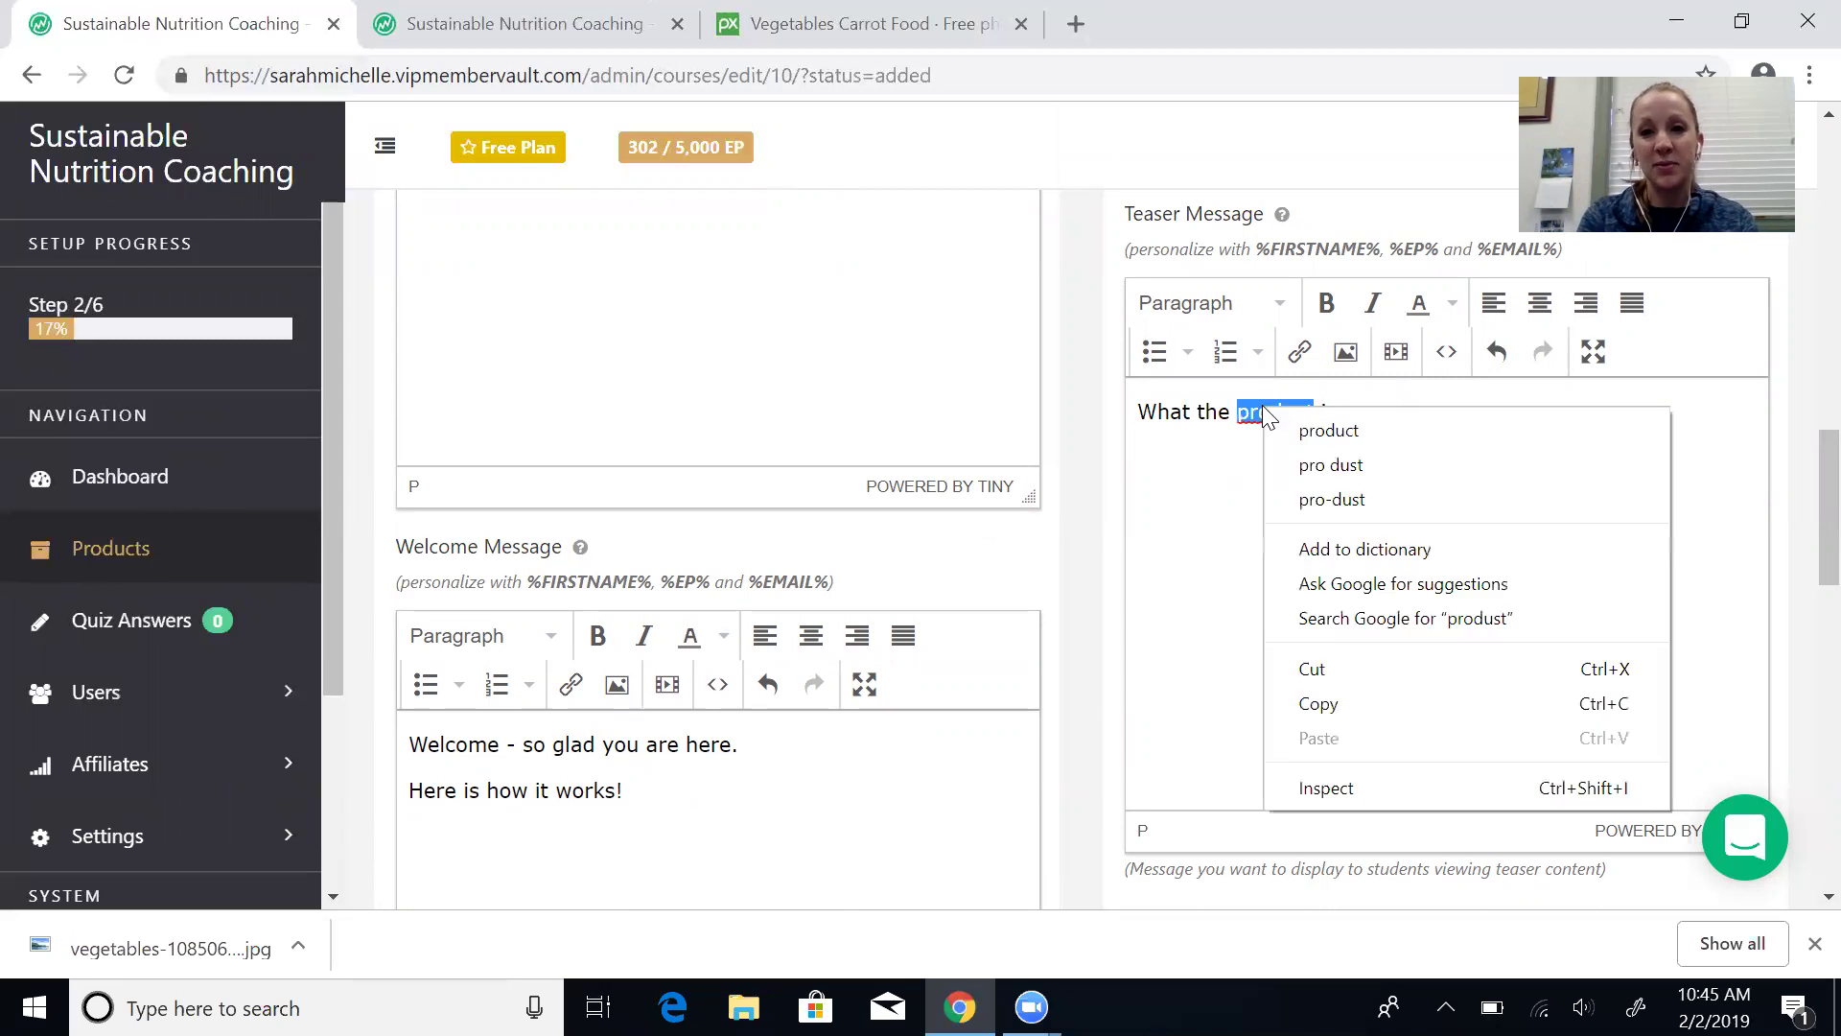
{"action": "left_click", "coordinate": [1328, 431]}
{"action": "type", "text": "s"}
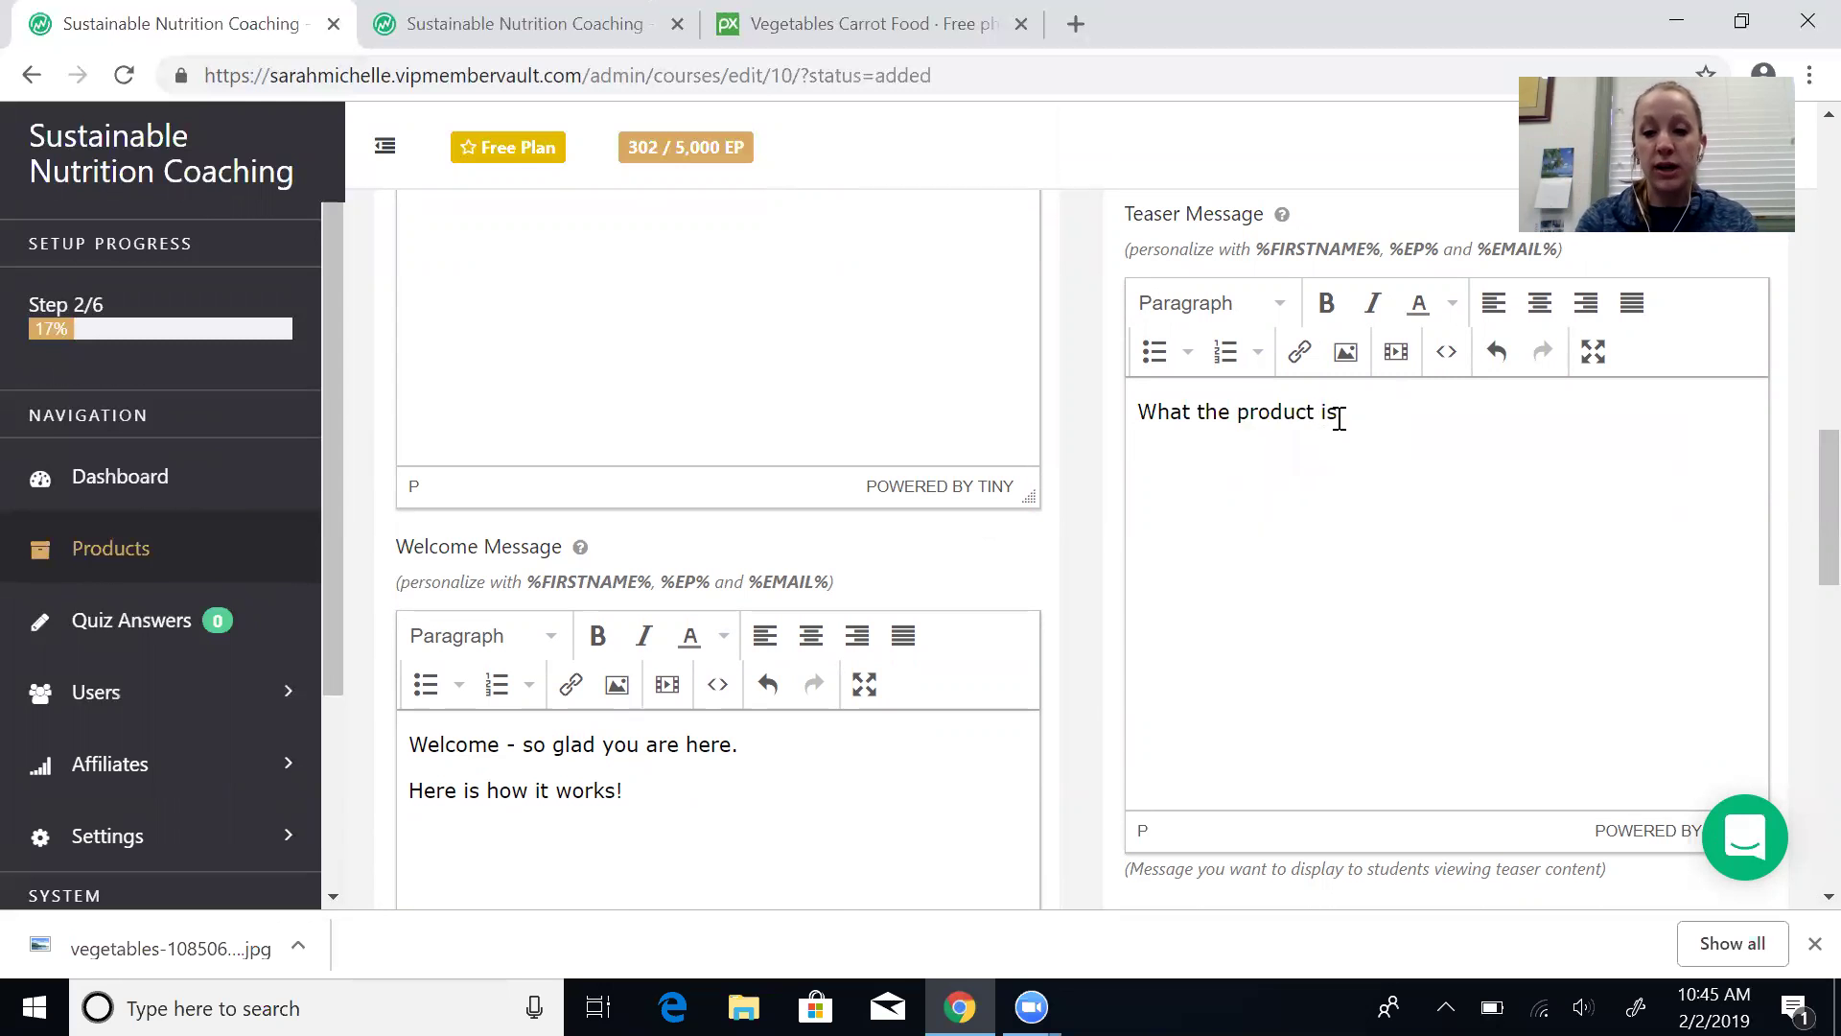
{"action": "key", "text": "Return"}
{"action": "type", "text": "Who it is "}
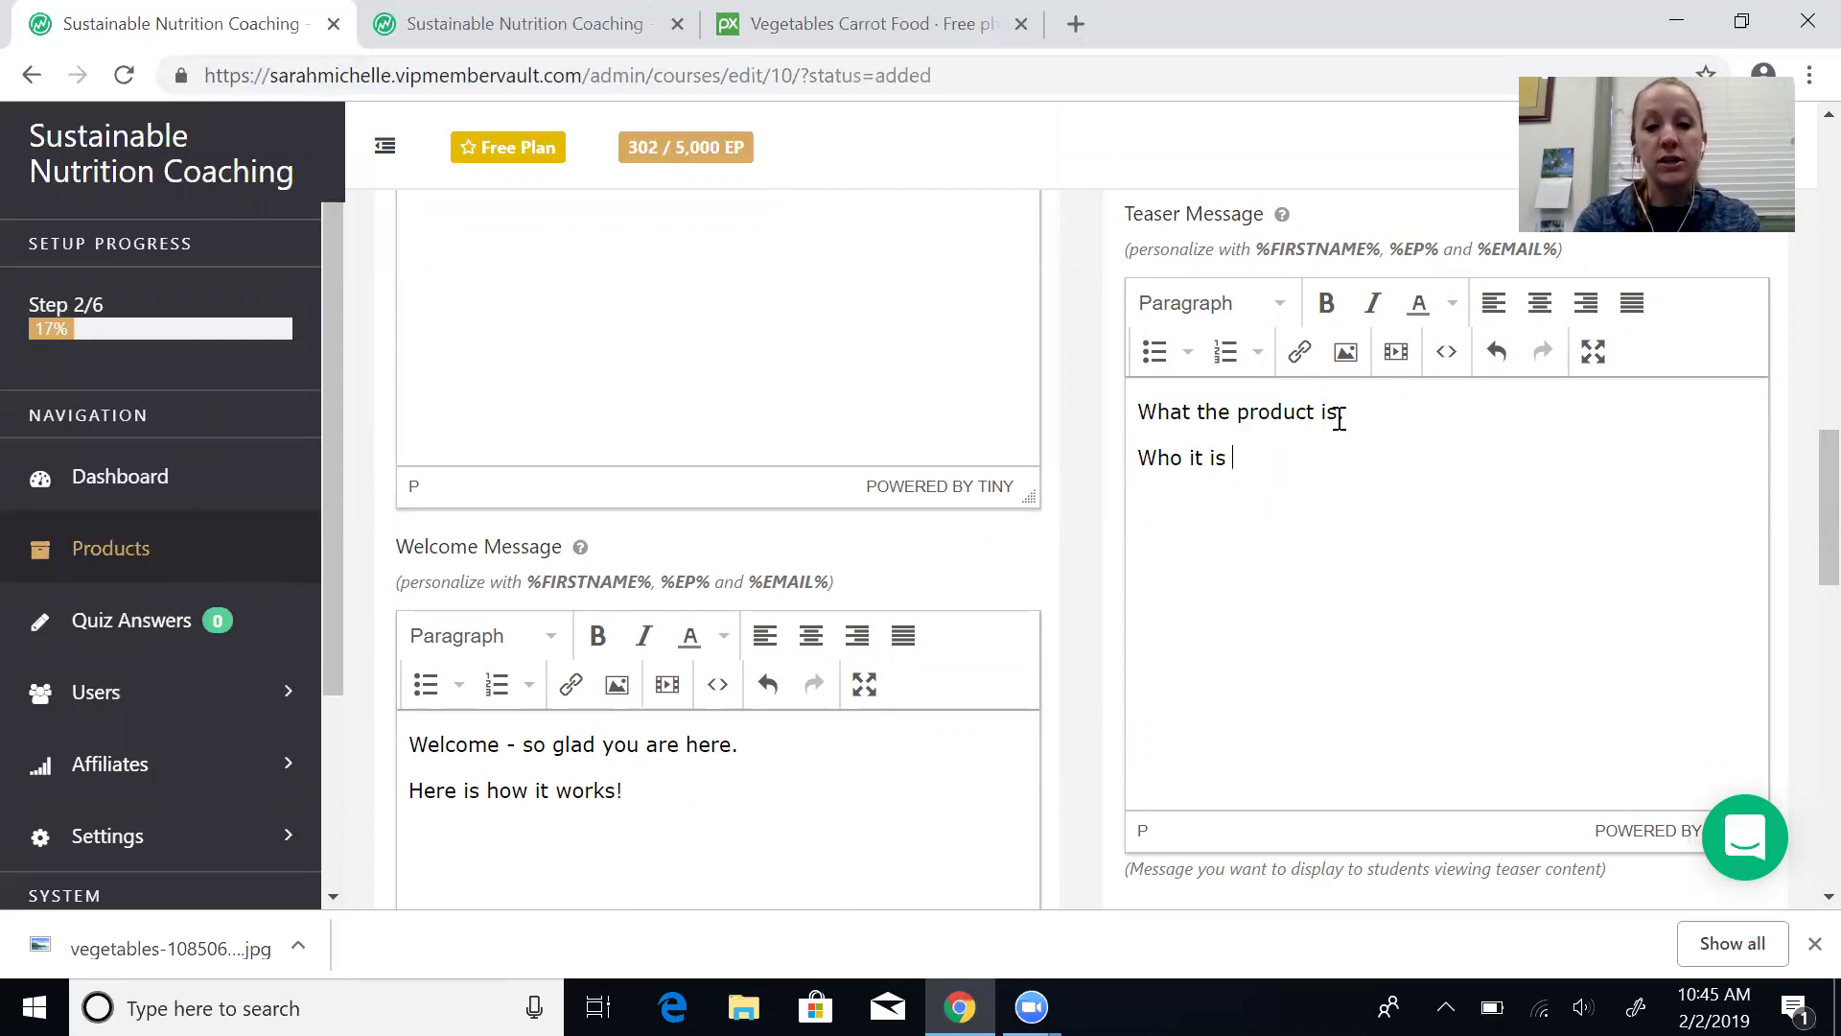
{"action": "type", "text": "for. What they get."}
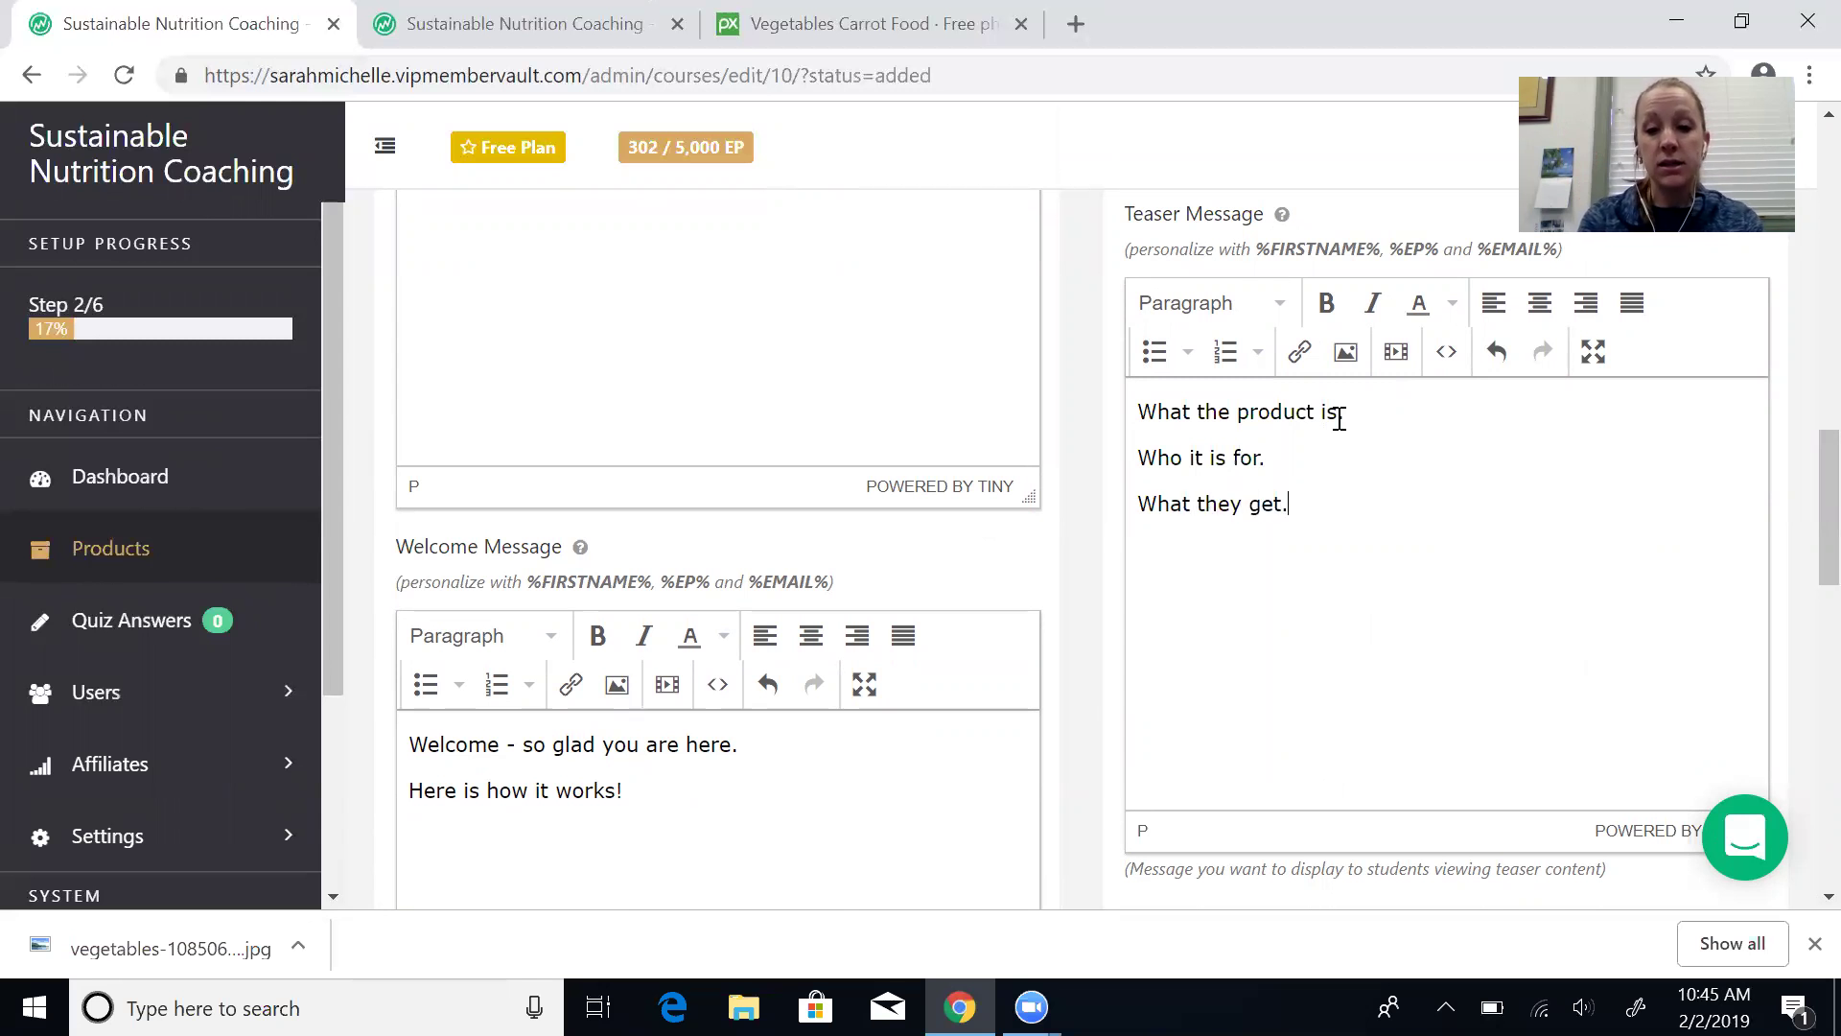
{"action": "type", "text": " How their life wi"}
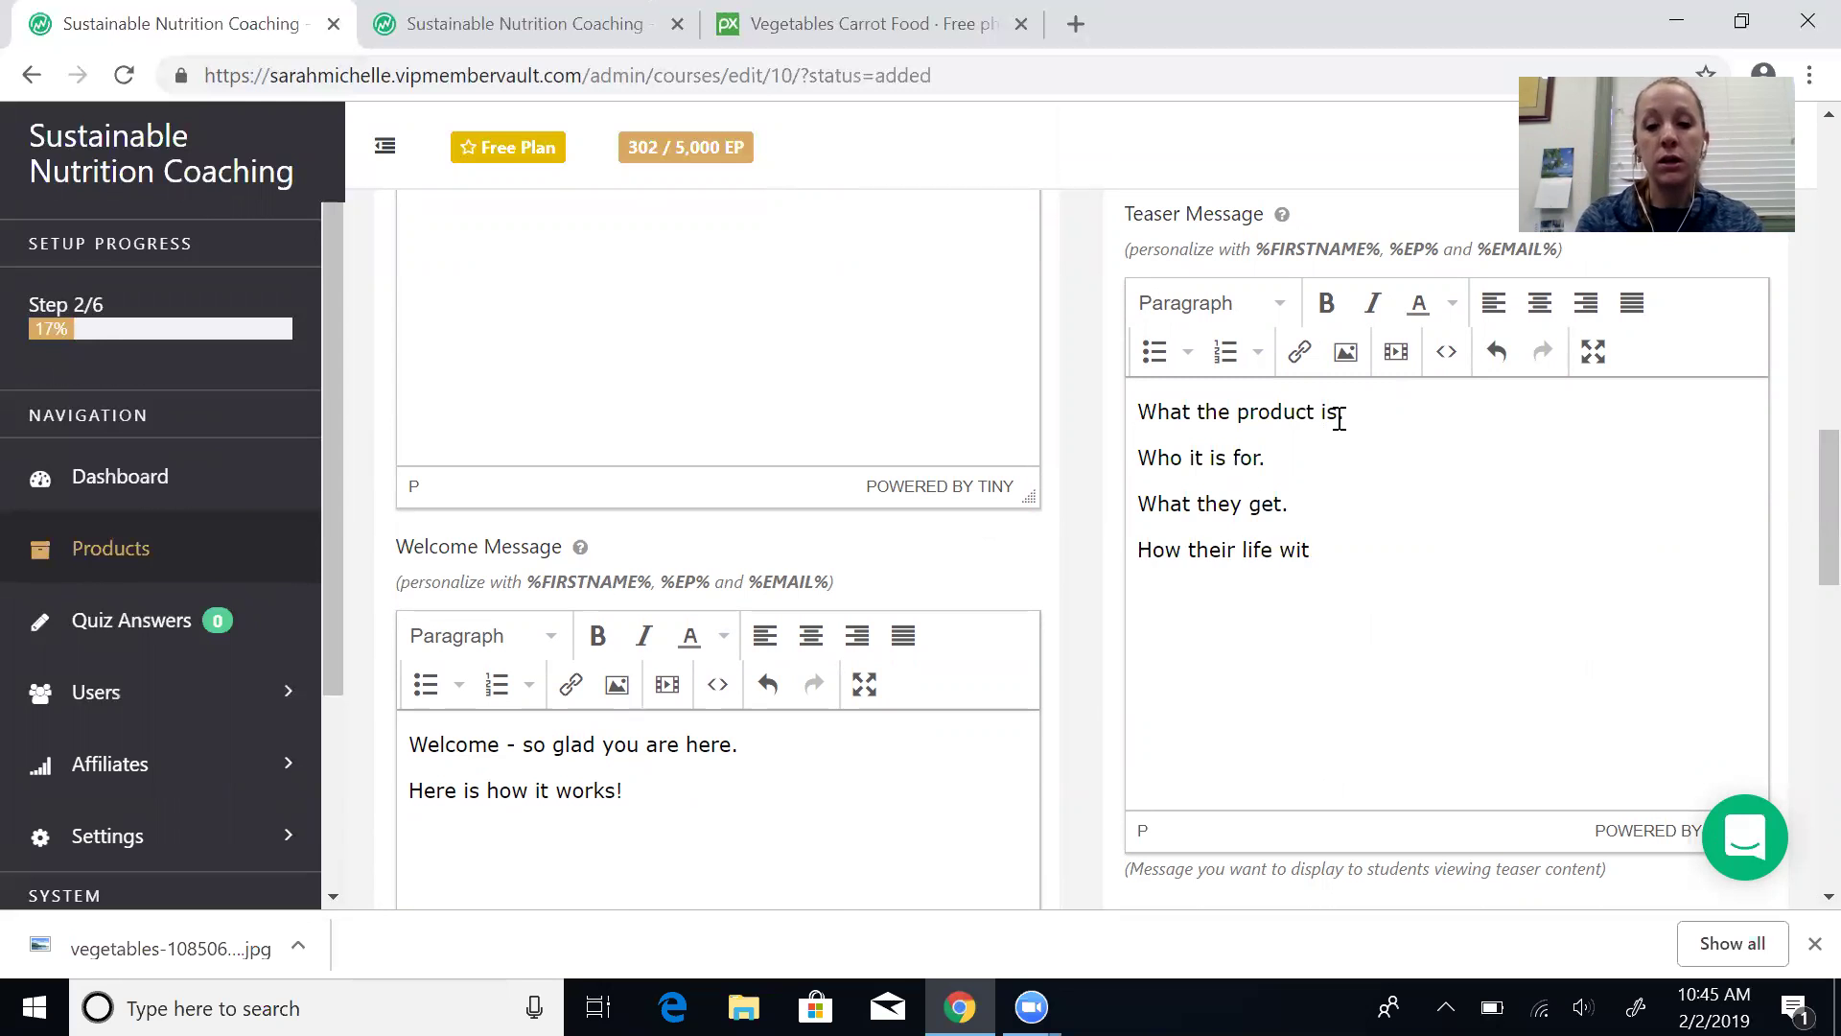
{"action": "type", "text": "ll transform!!"}
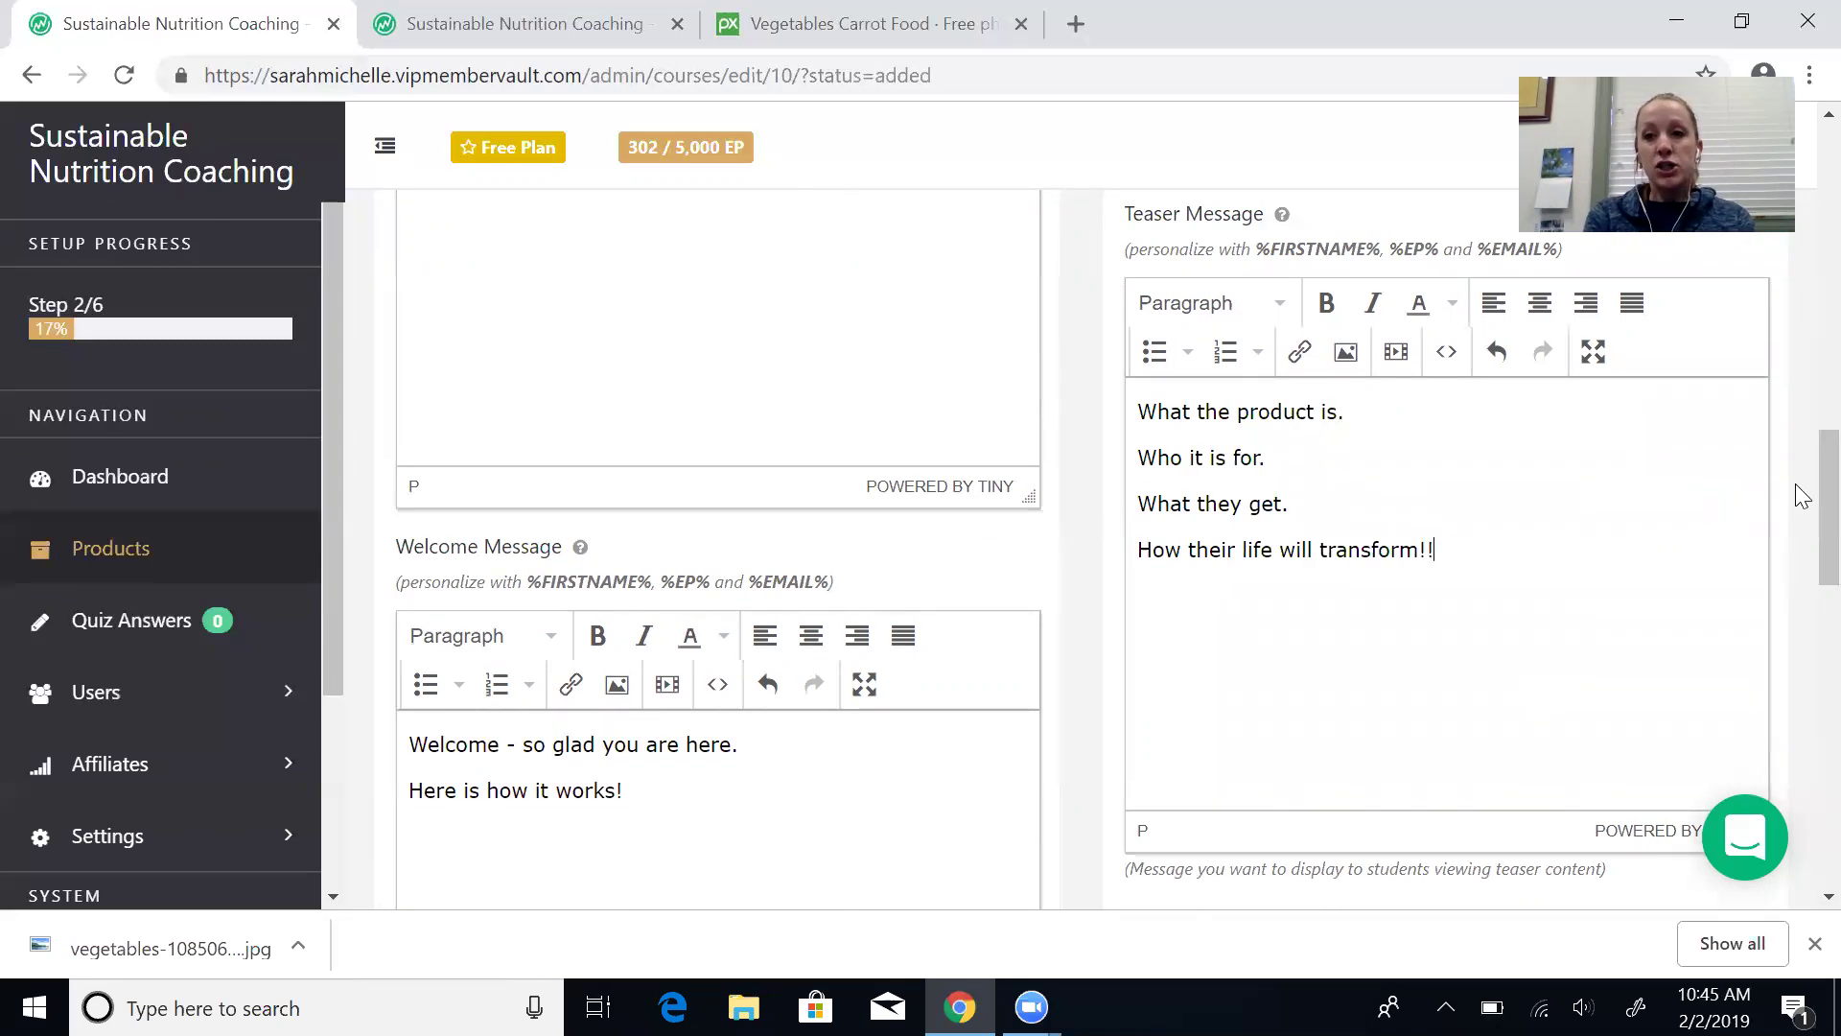
Step: Examine the link options for the "Terms of Service and Privacy Policy" text in the opt-in checkbox message
{"action": "scroll", "coordinate": [1795, 550], "scroll_direction": "down", "scroll_amount": 9}
{"action": "scroll", "coordinate": [1801, 666], "scroll_direction": "up", "scroll_amount": 3}
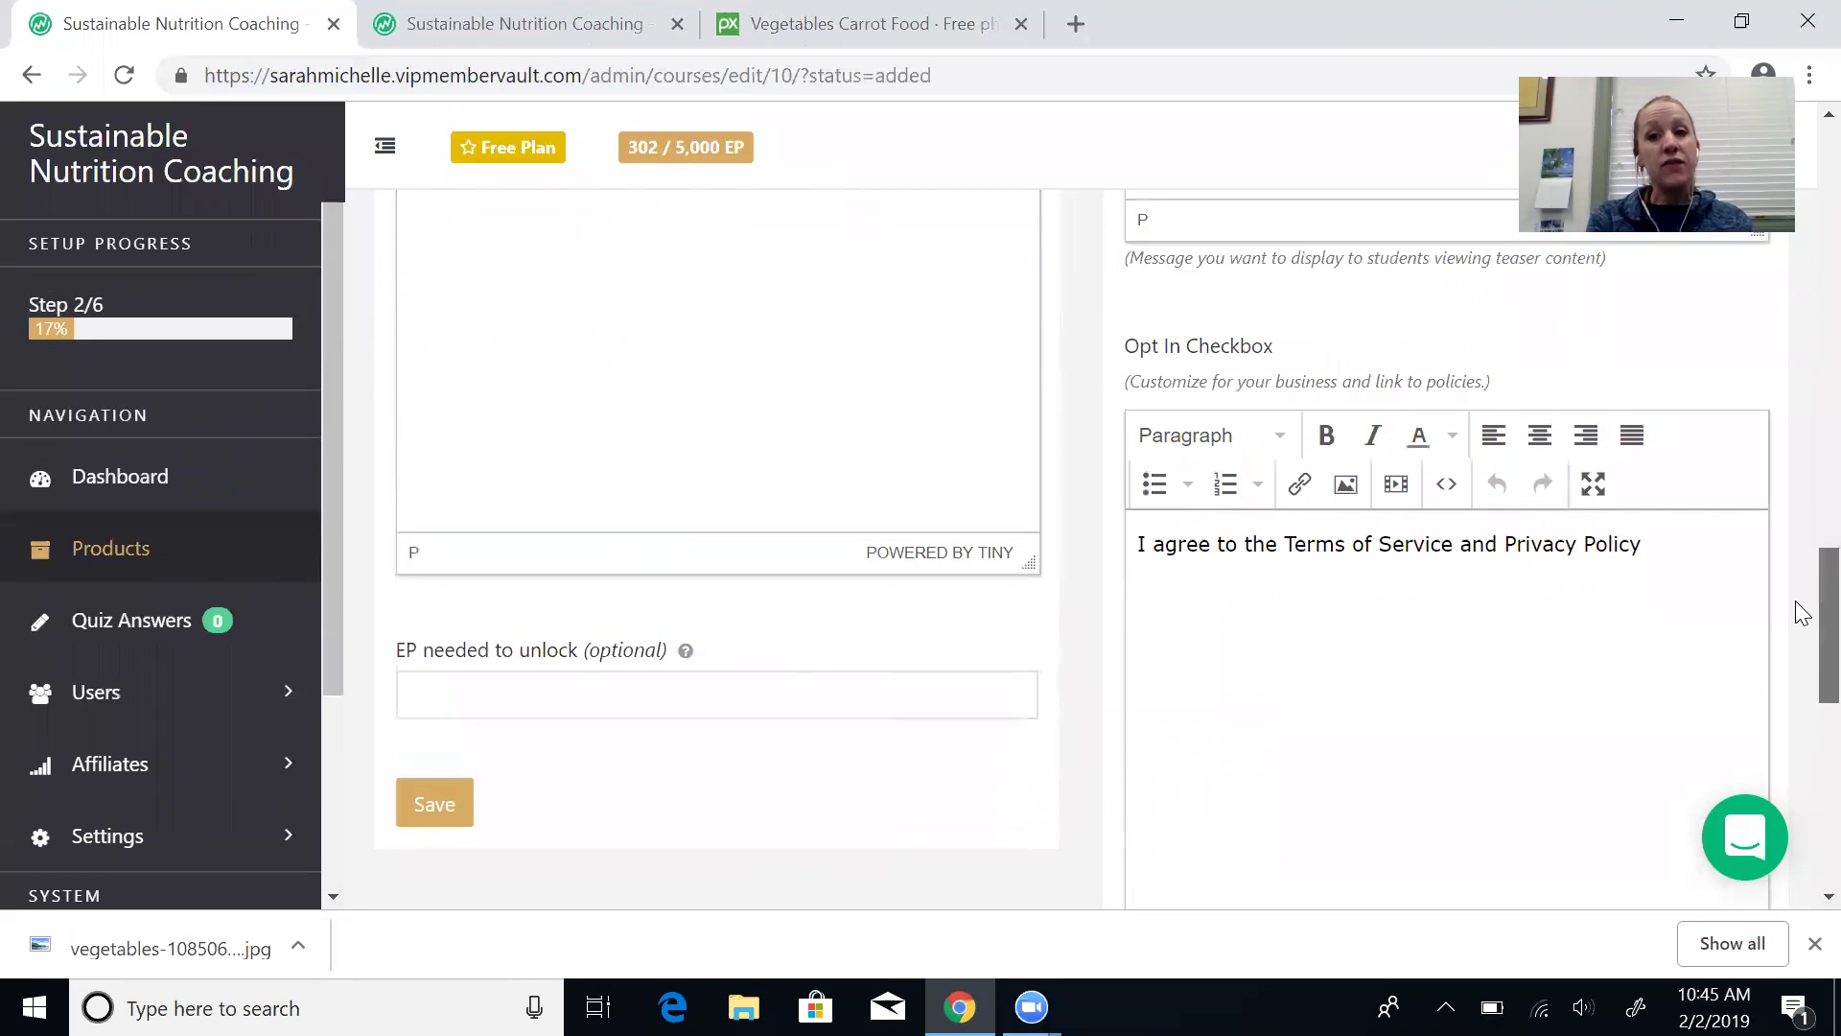
{"action": "left_click_drag", "start_coordinate": [1286, 544], "coordinate": [1643, 544]}
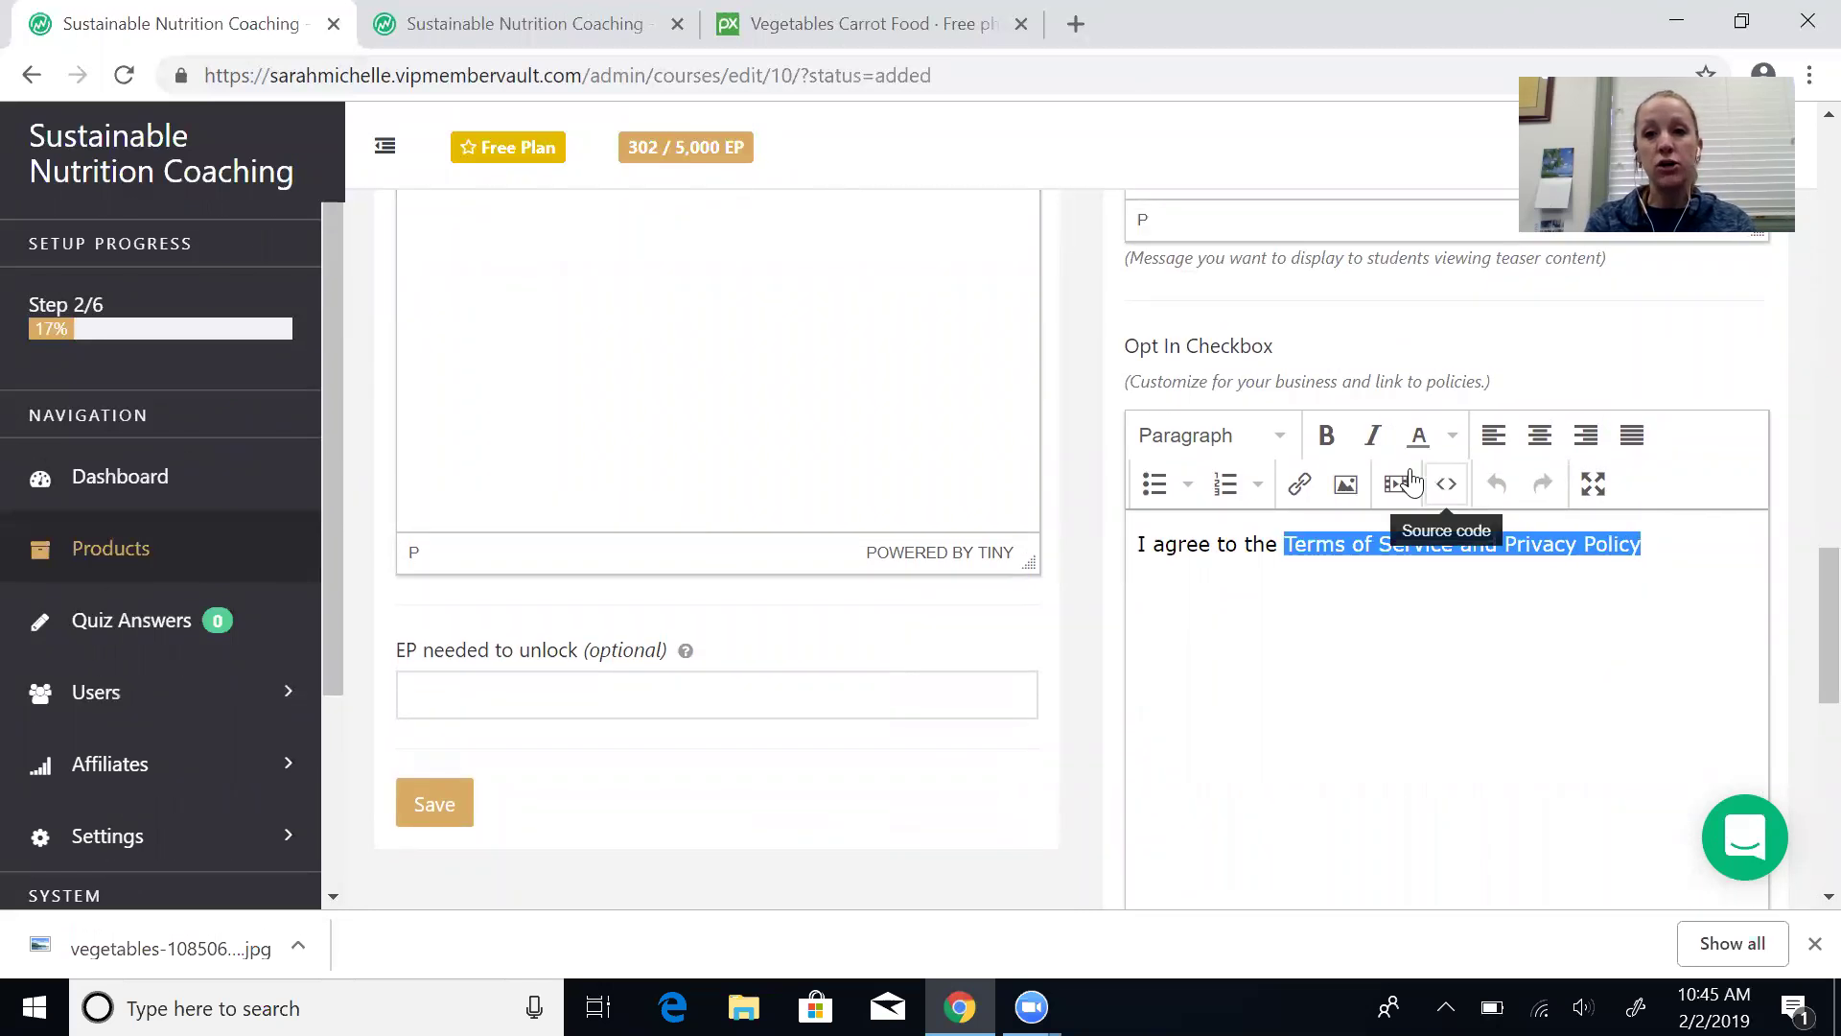
{"action": "left_click", "coordinate": [1297, 486]}
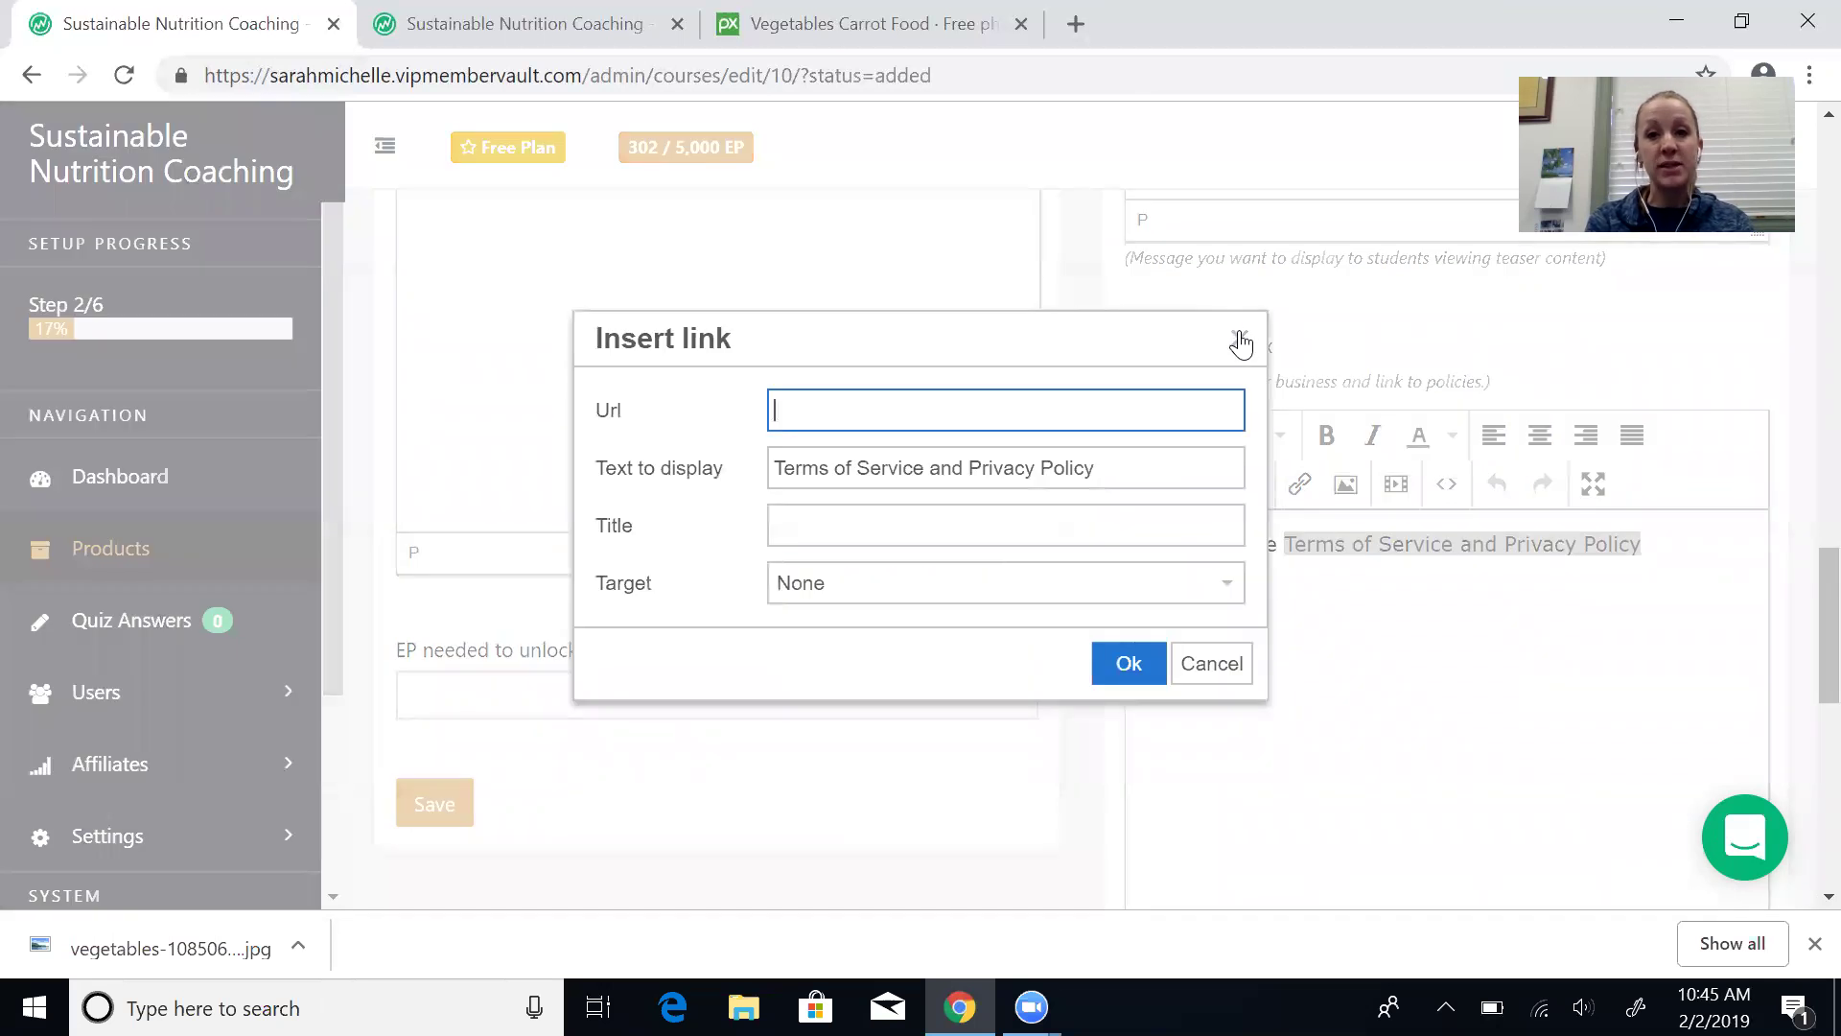
{"action": "left_click", "coordinate": [1238, 340]}
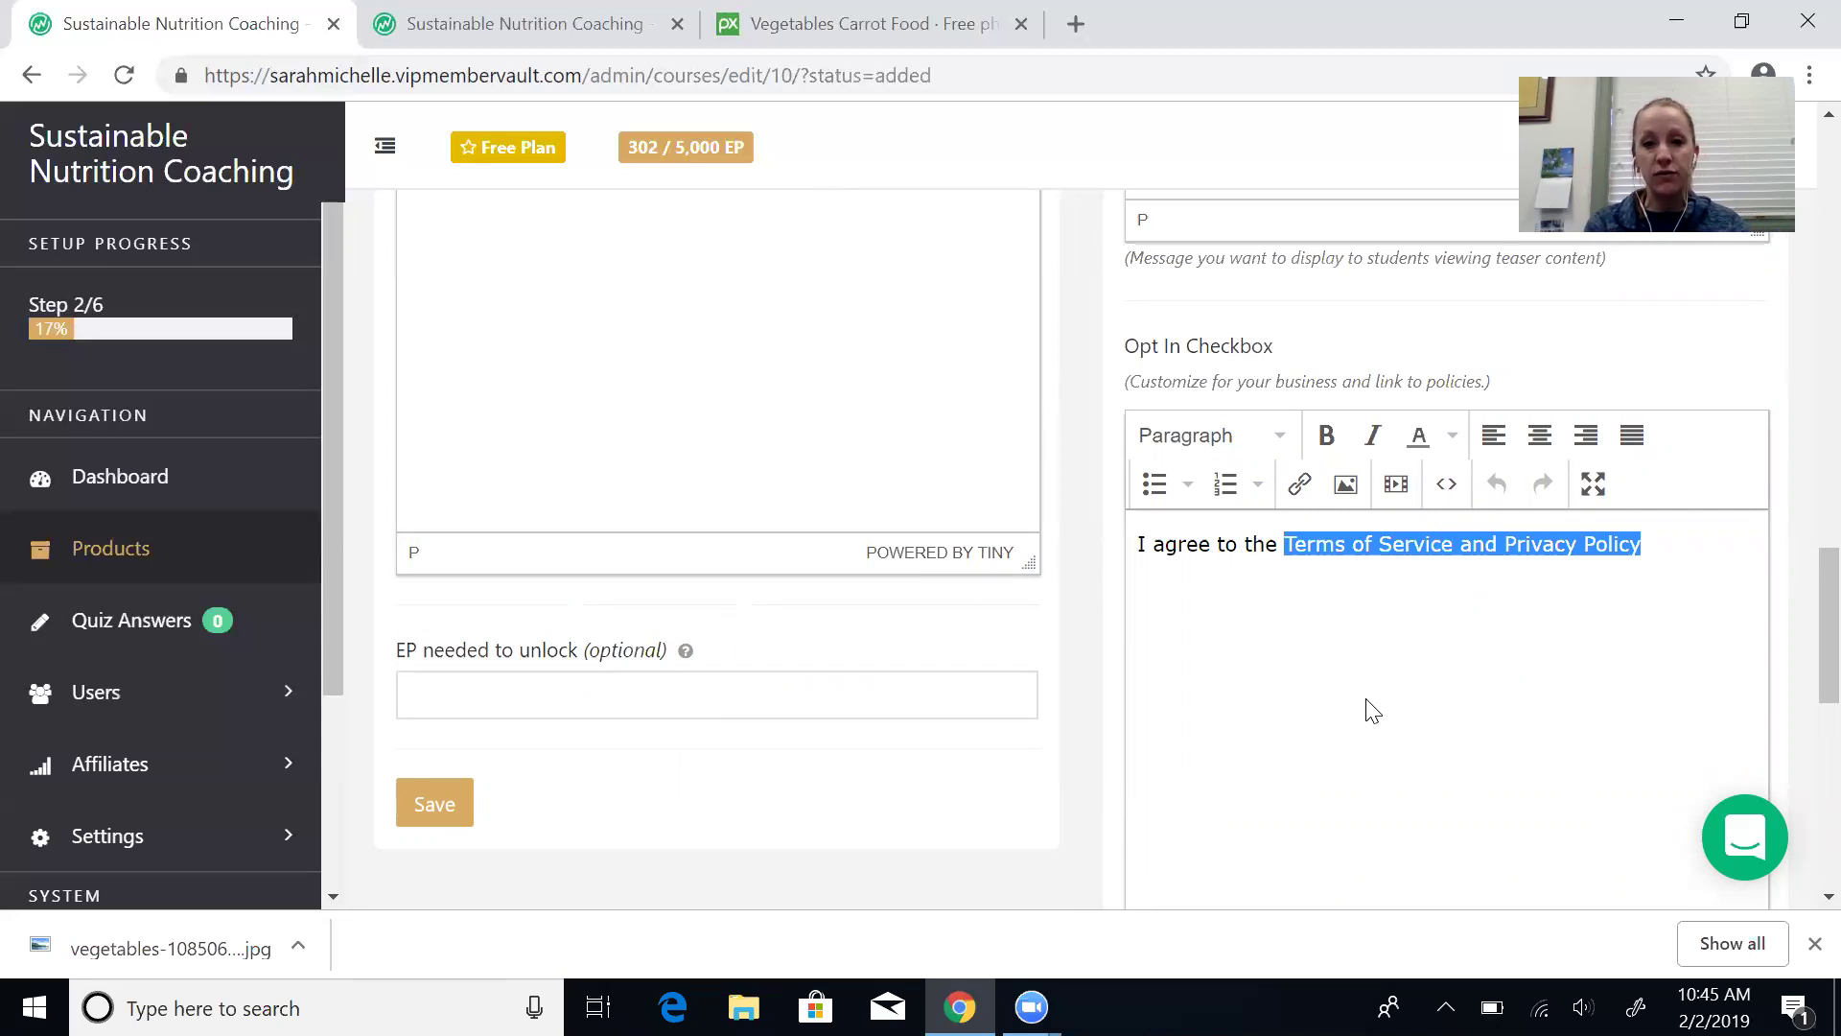
{"action": "left_click", "coordinate": [1340, 719]}
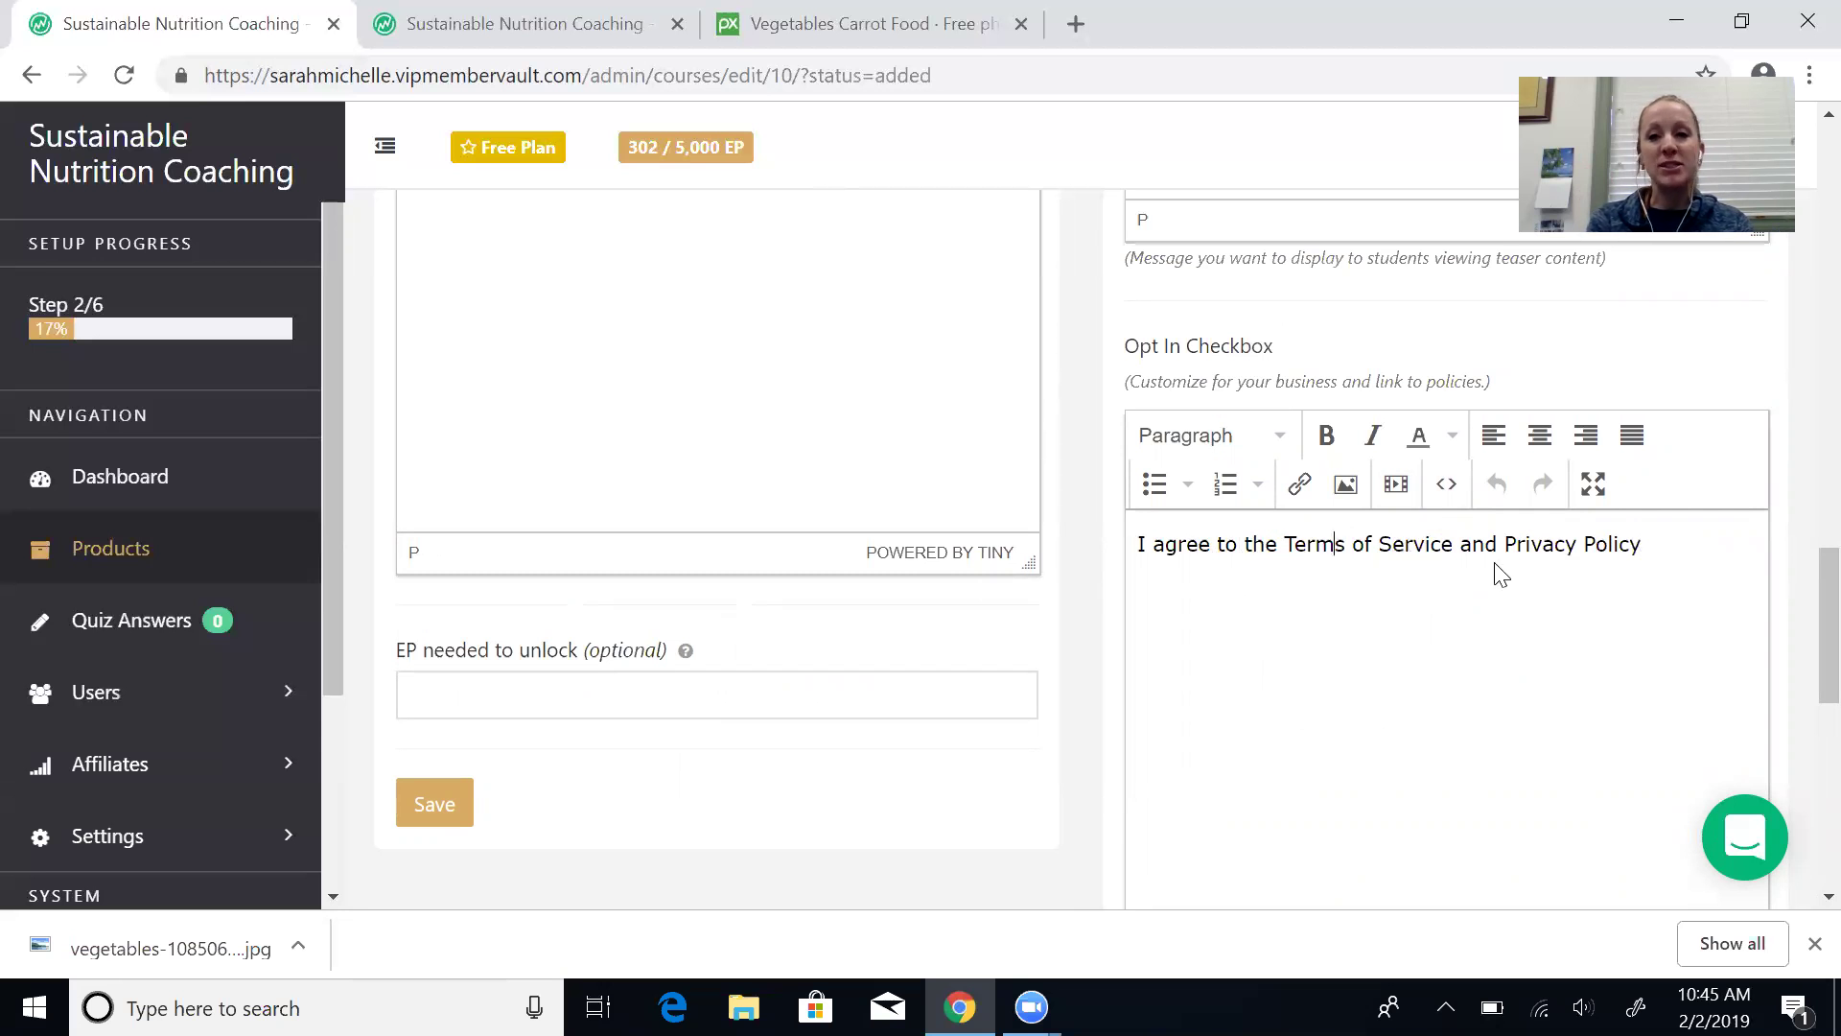
Step: Leave the teaser view and conversion tracking codes empty and save the product's sign-up options
{"action": "scroll", "coordinate": [1796, 637], "scroll_direction": "down", "scroll_amount": 3}
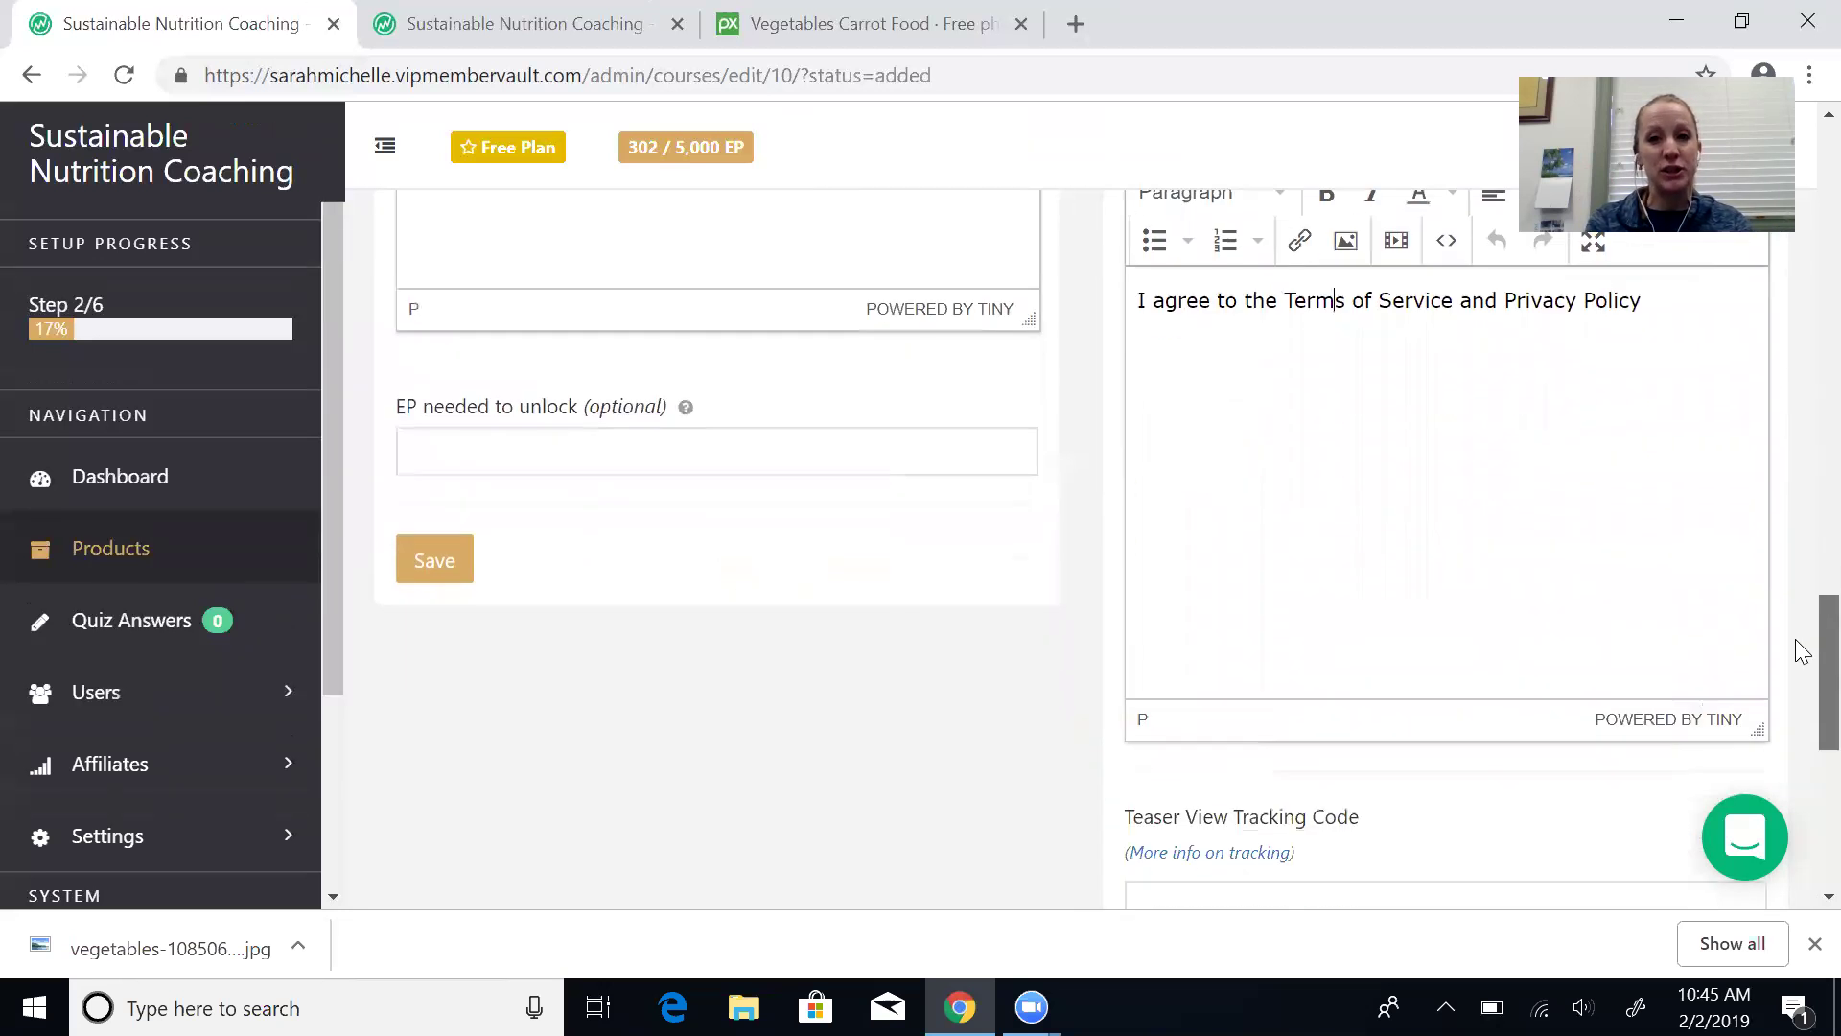
{"action": "scroll", "coordinate": [1801, 657], "scroll_direction": "down", "scroll_amount": 1}
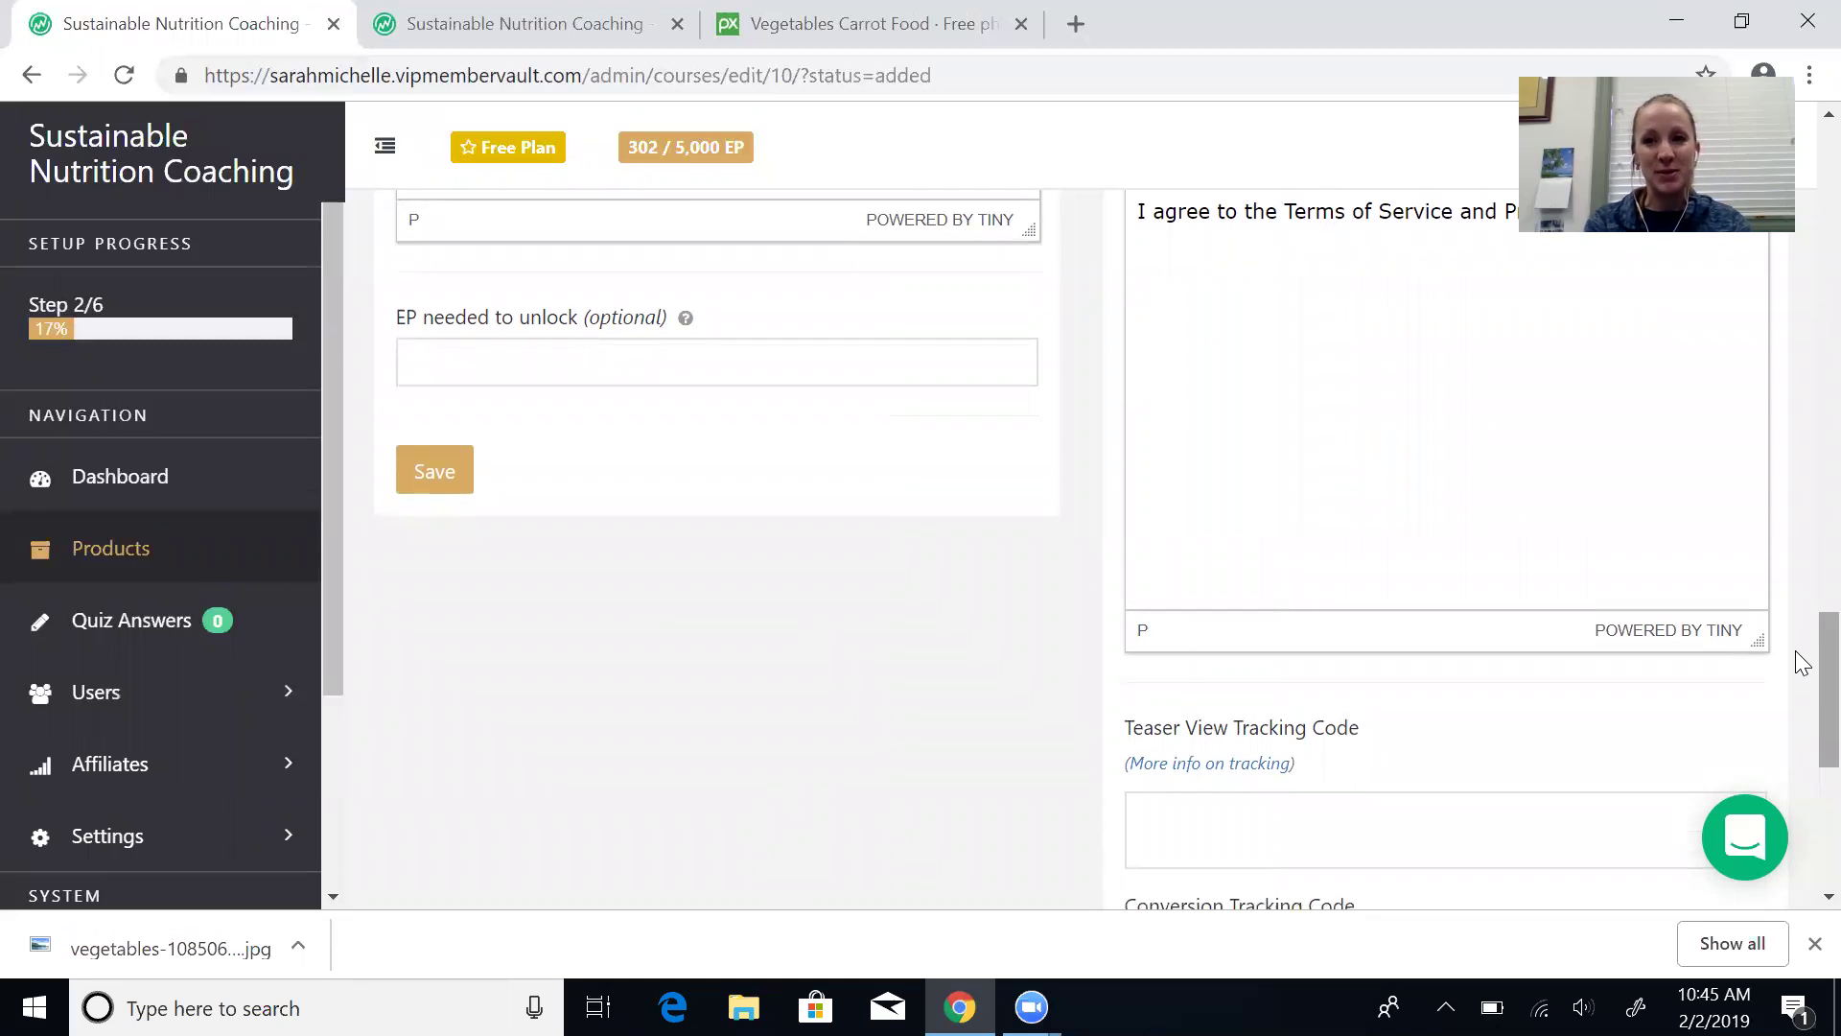
{"action": "scroll", "coordinate": [1801, 662], "scroll_direction": "down", "scroll_amount": 5}
{"action": "scroll", "coordinate": [1795, 744], "scroll_direction": "up", "scroll_amount": 7}
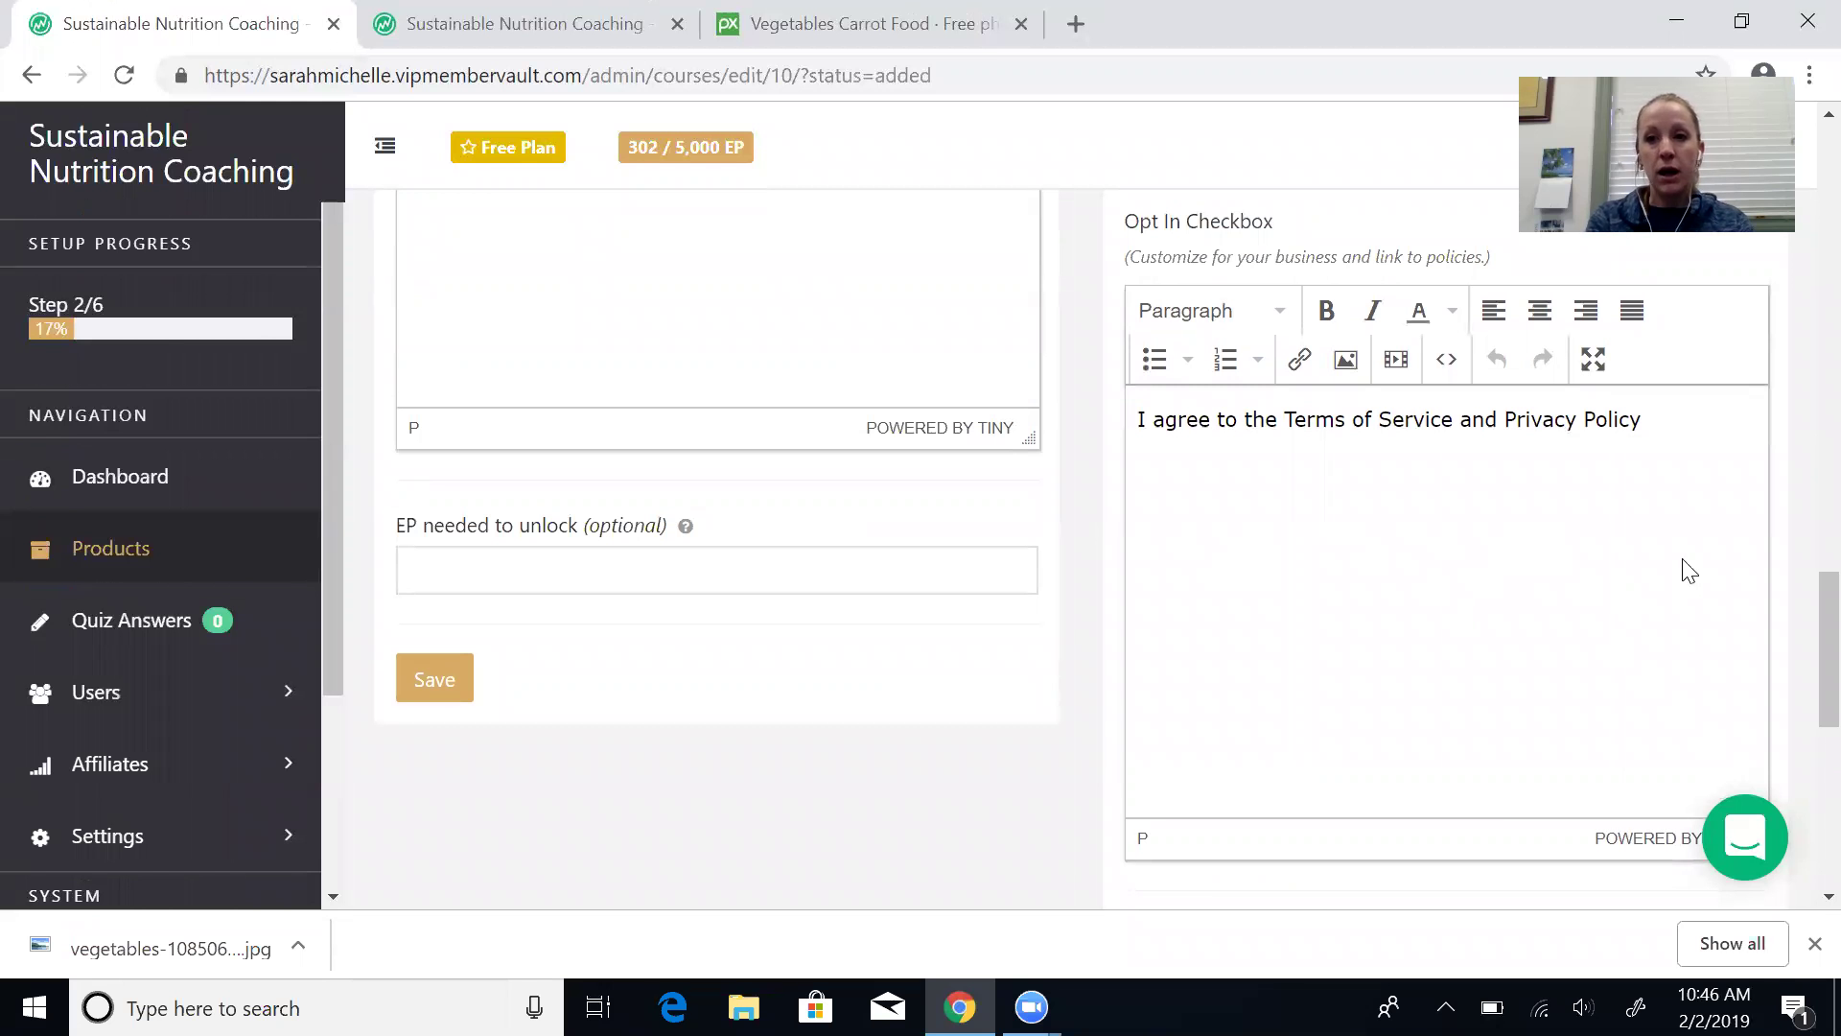
{"action": "scroll", "coordinate": [1797, 594], "scroll_direction": "down", "scroll_amount": 7}
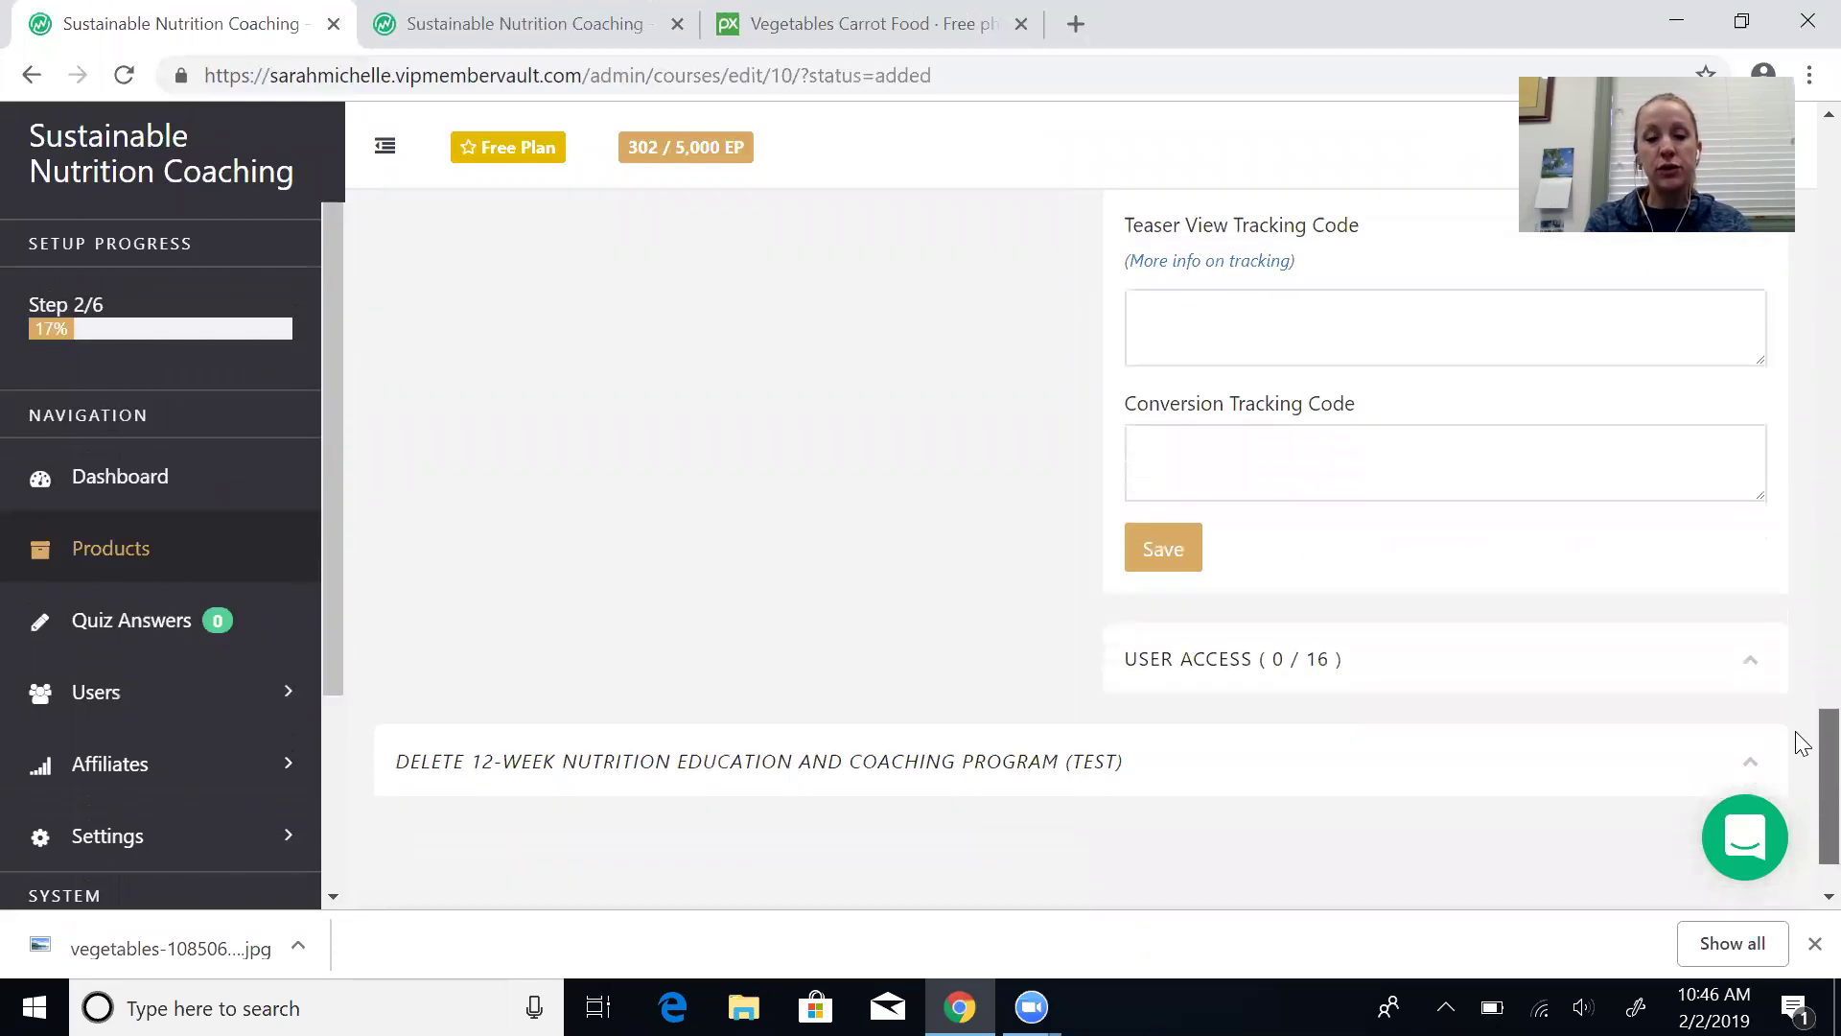
{"action": "left_click", "coordinate": [1165, 548]}
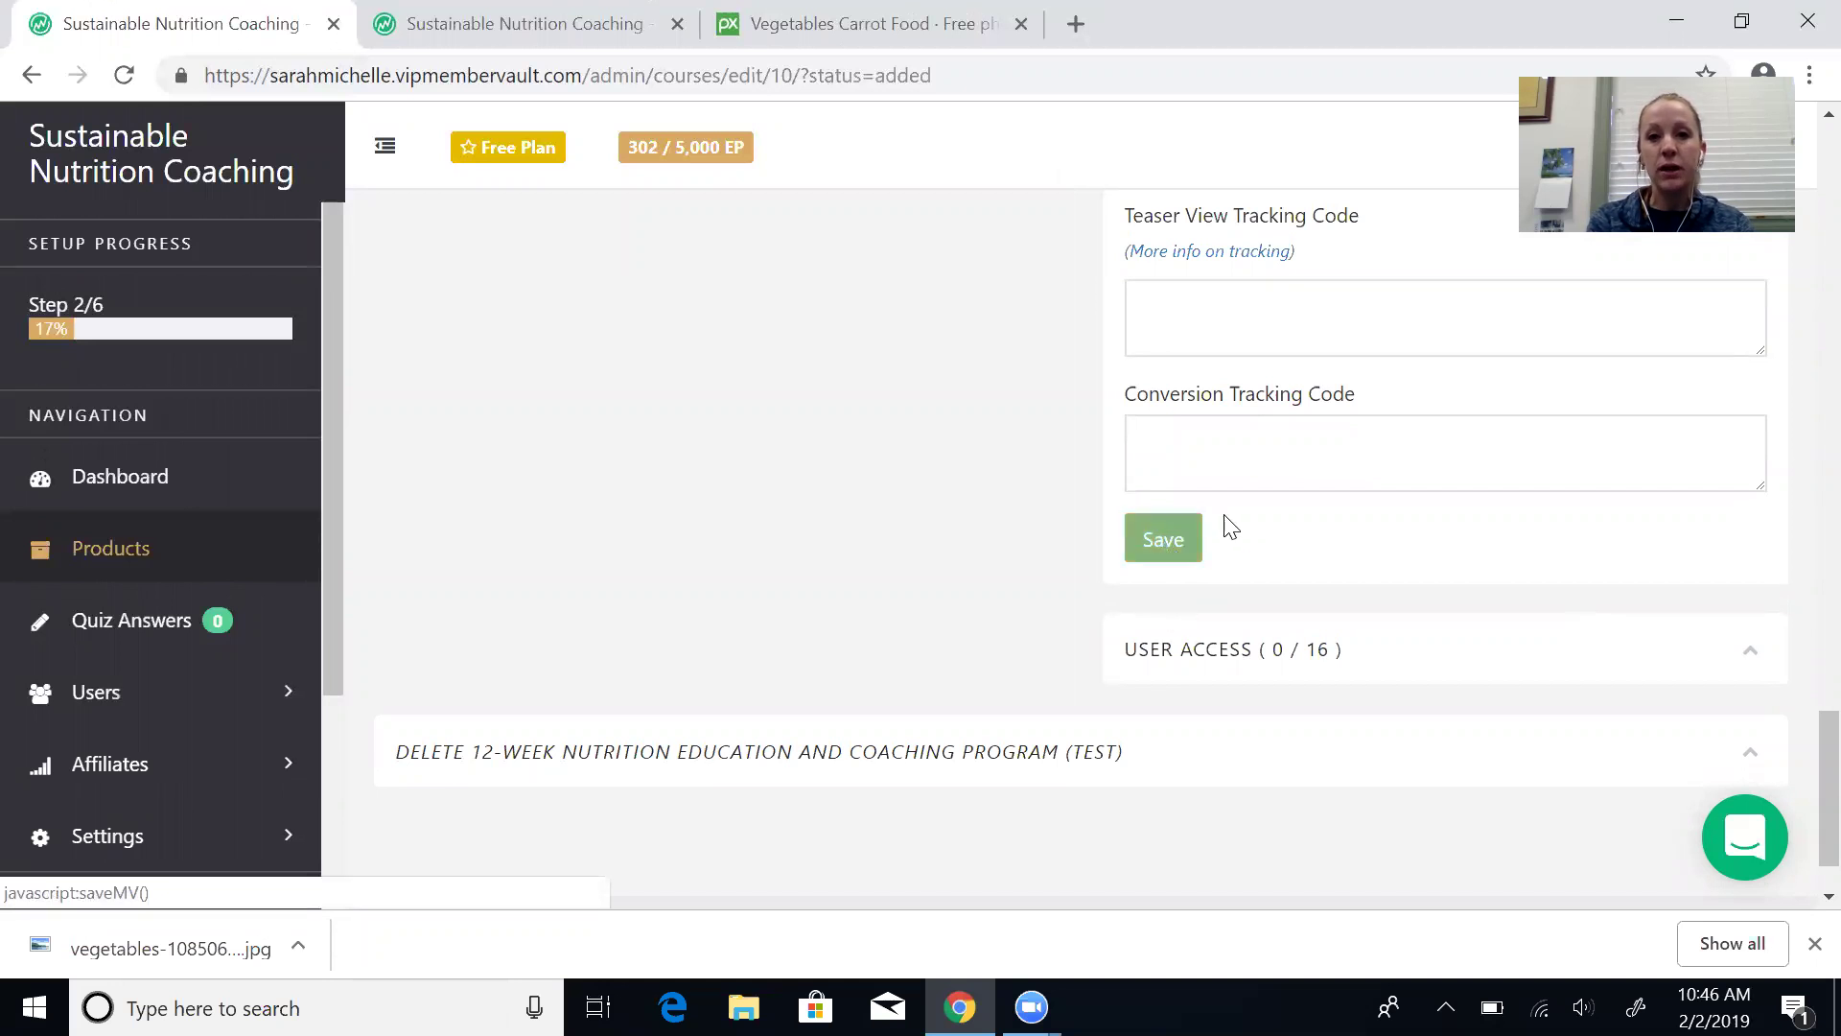
Step: Add a module titled "1 - Goal setting!" to the product and set its drip date to 02/02/2019
{"action": "left_click_drag", "start_coordinate": [1797, 768], "coordinate": [1796, 238]}
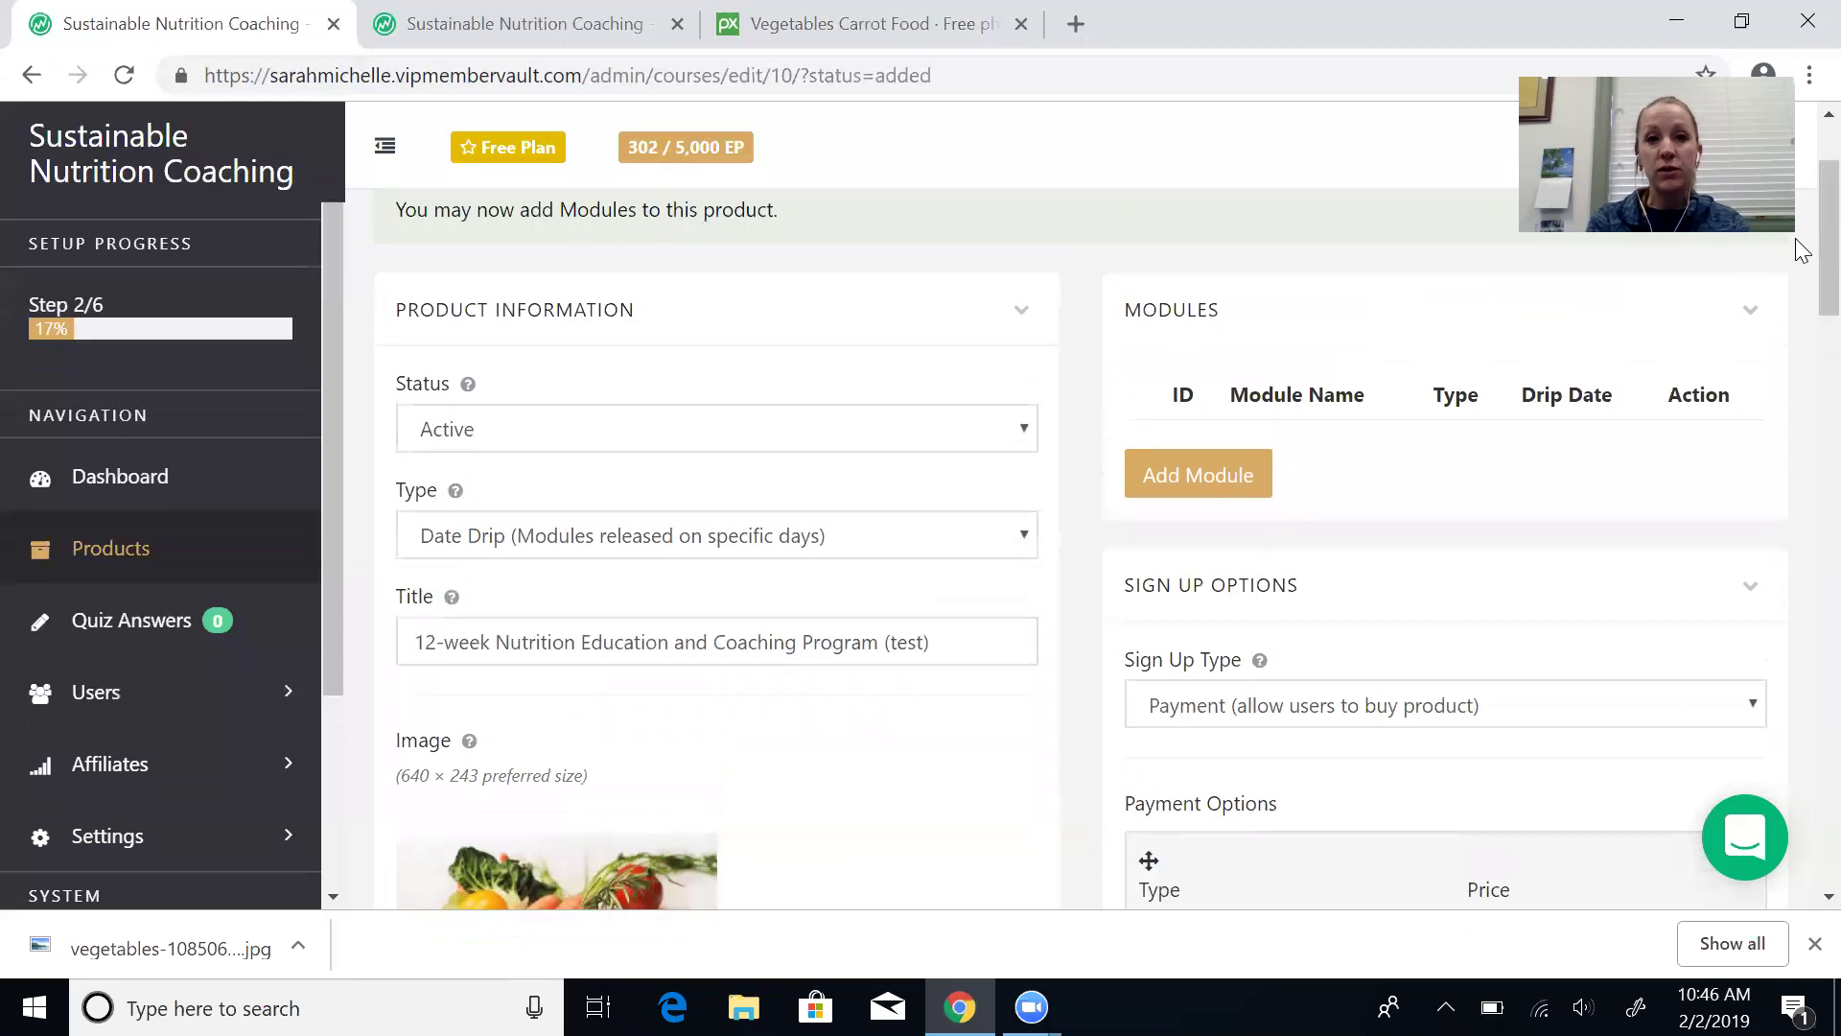
{"action": "left_click", "coordinate": [1191, 466]}
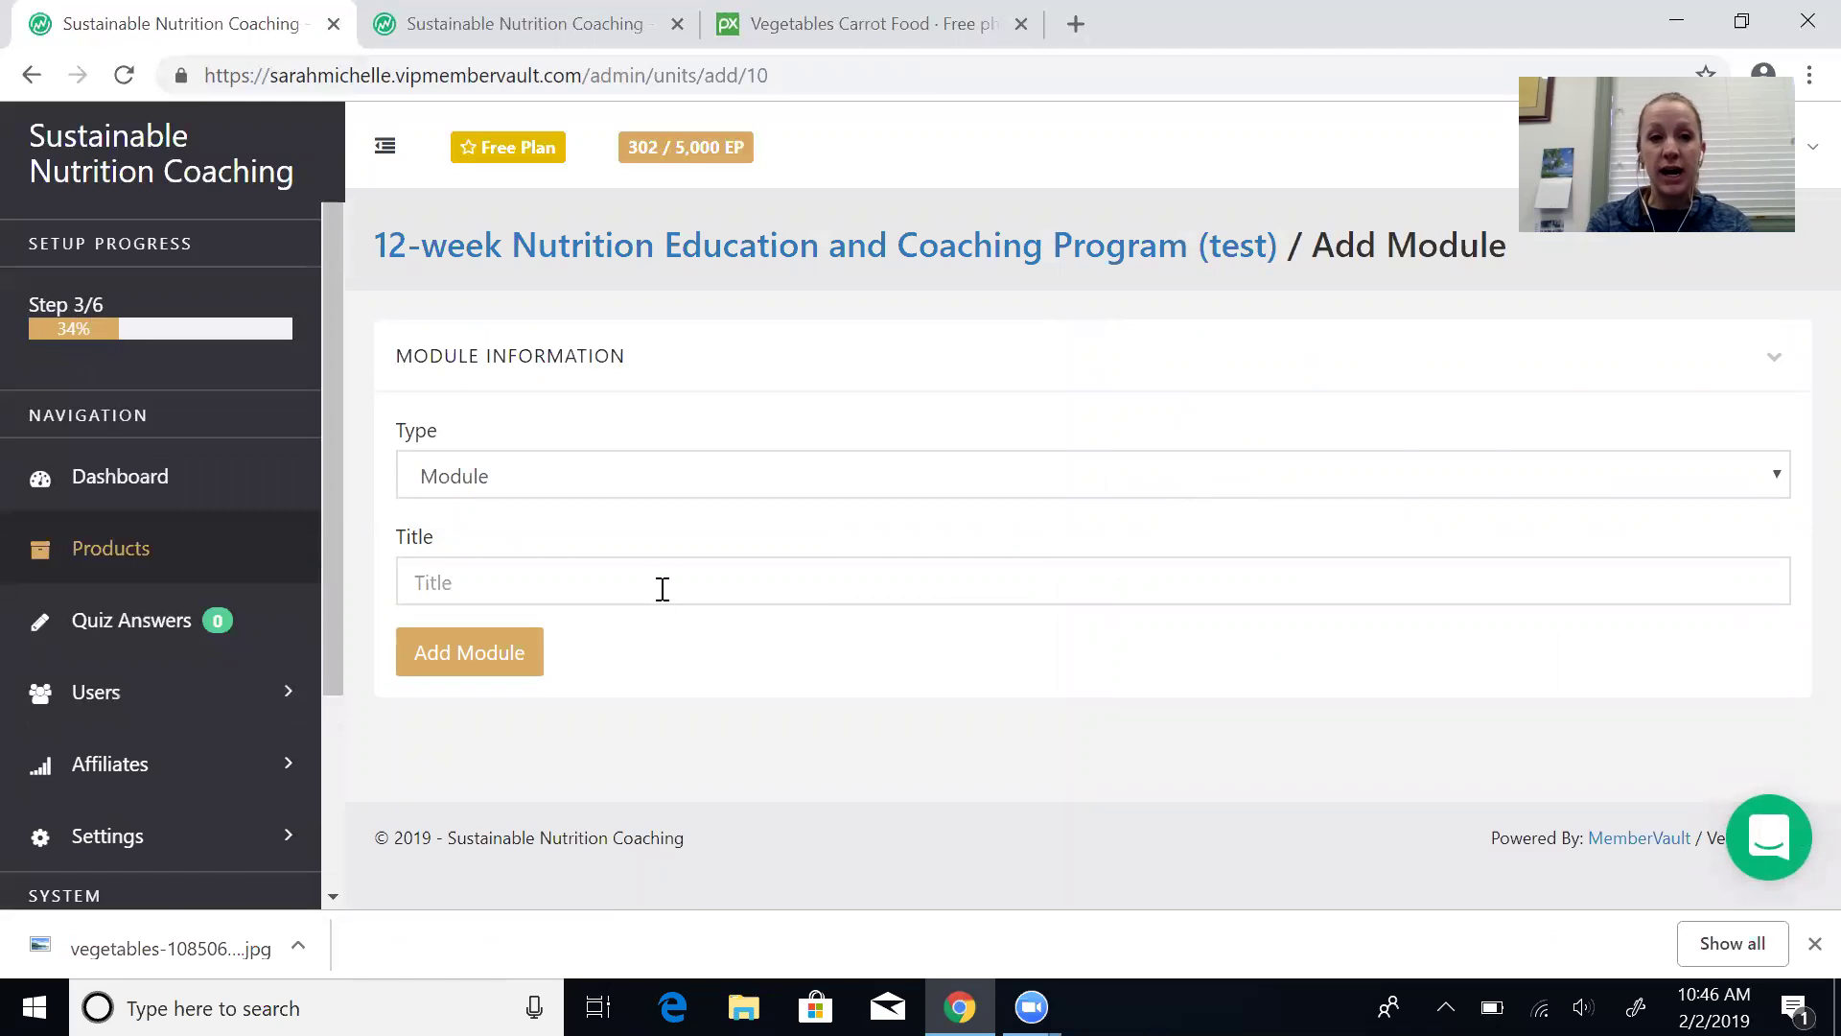
{"action": "left_click", "coordinate": [662, 588]}
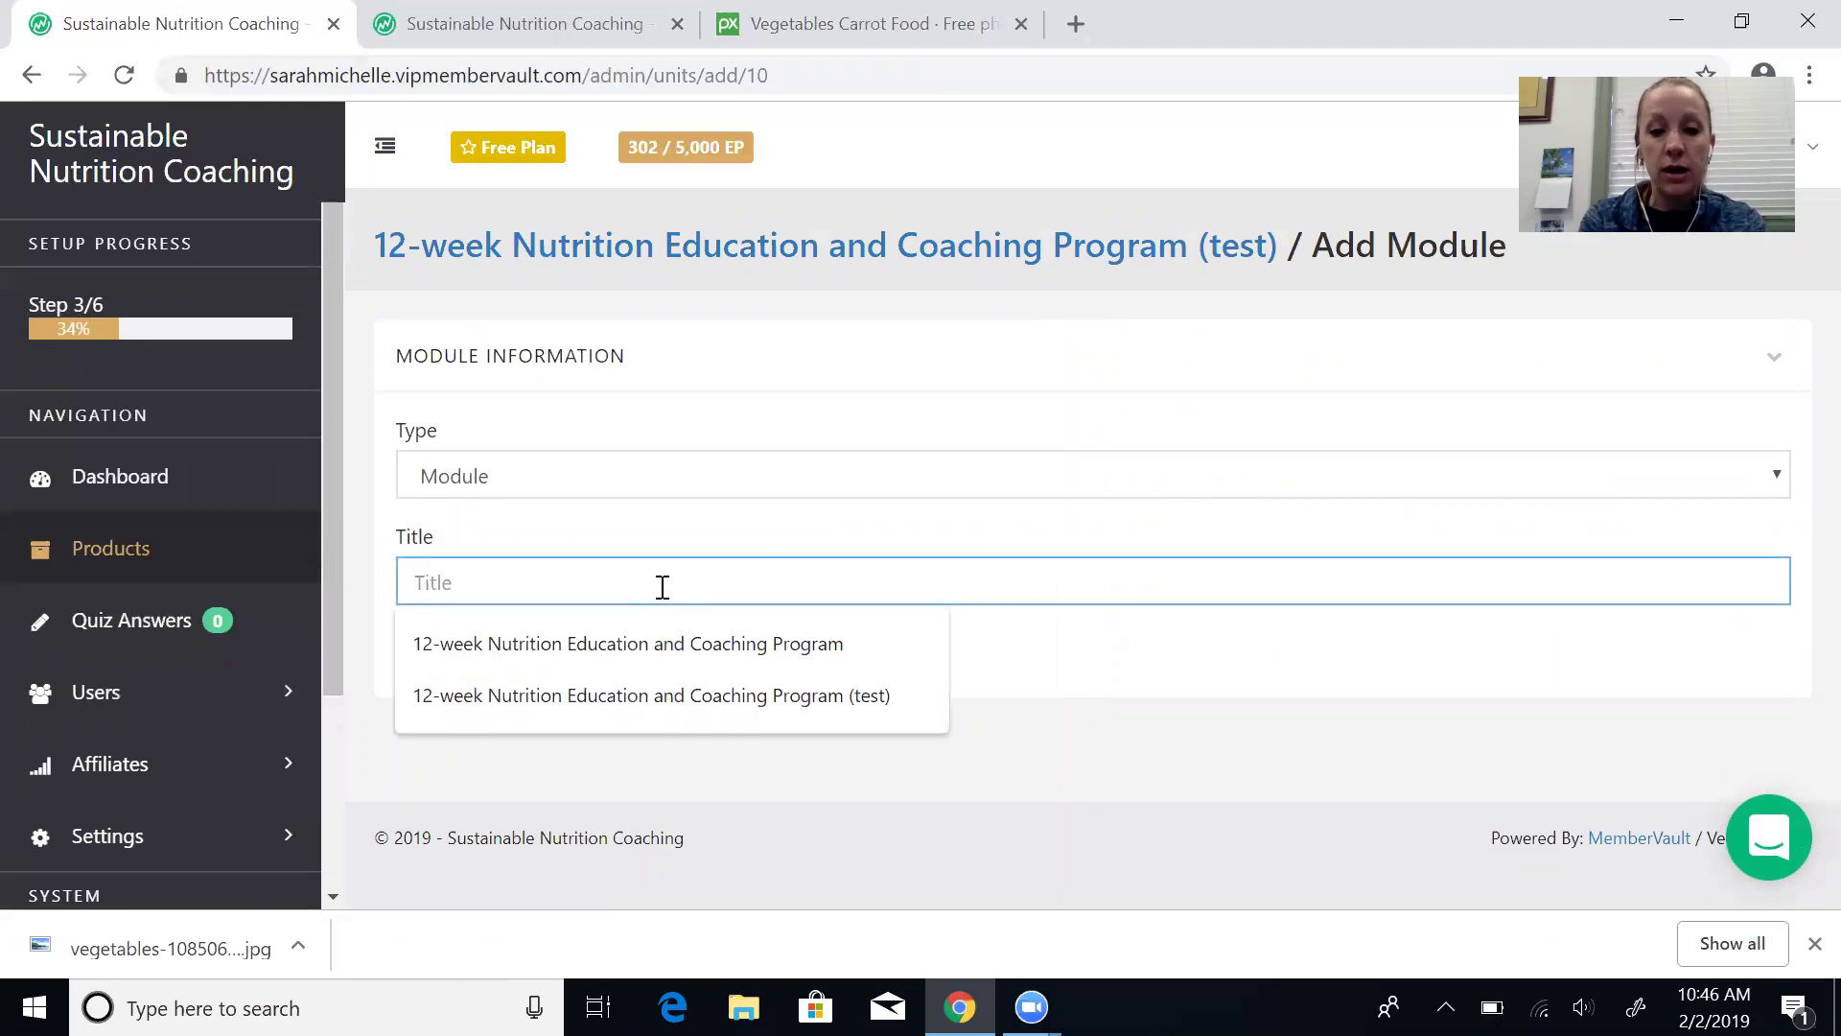
{"action": "type", "text": "1 - Goal set"}
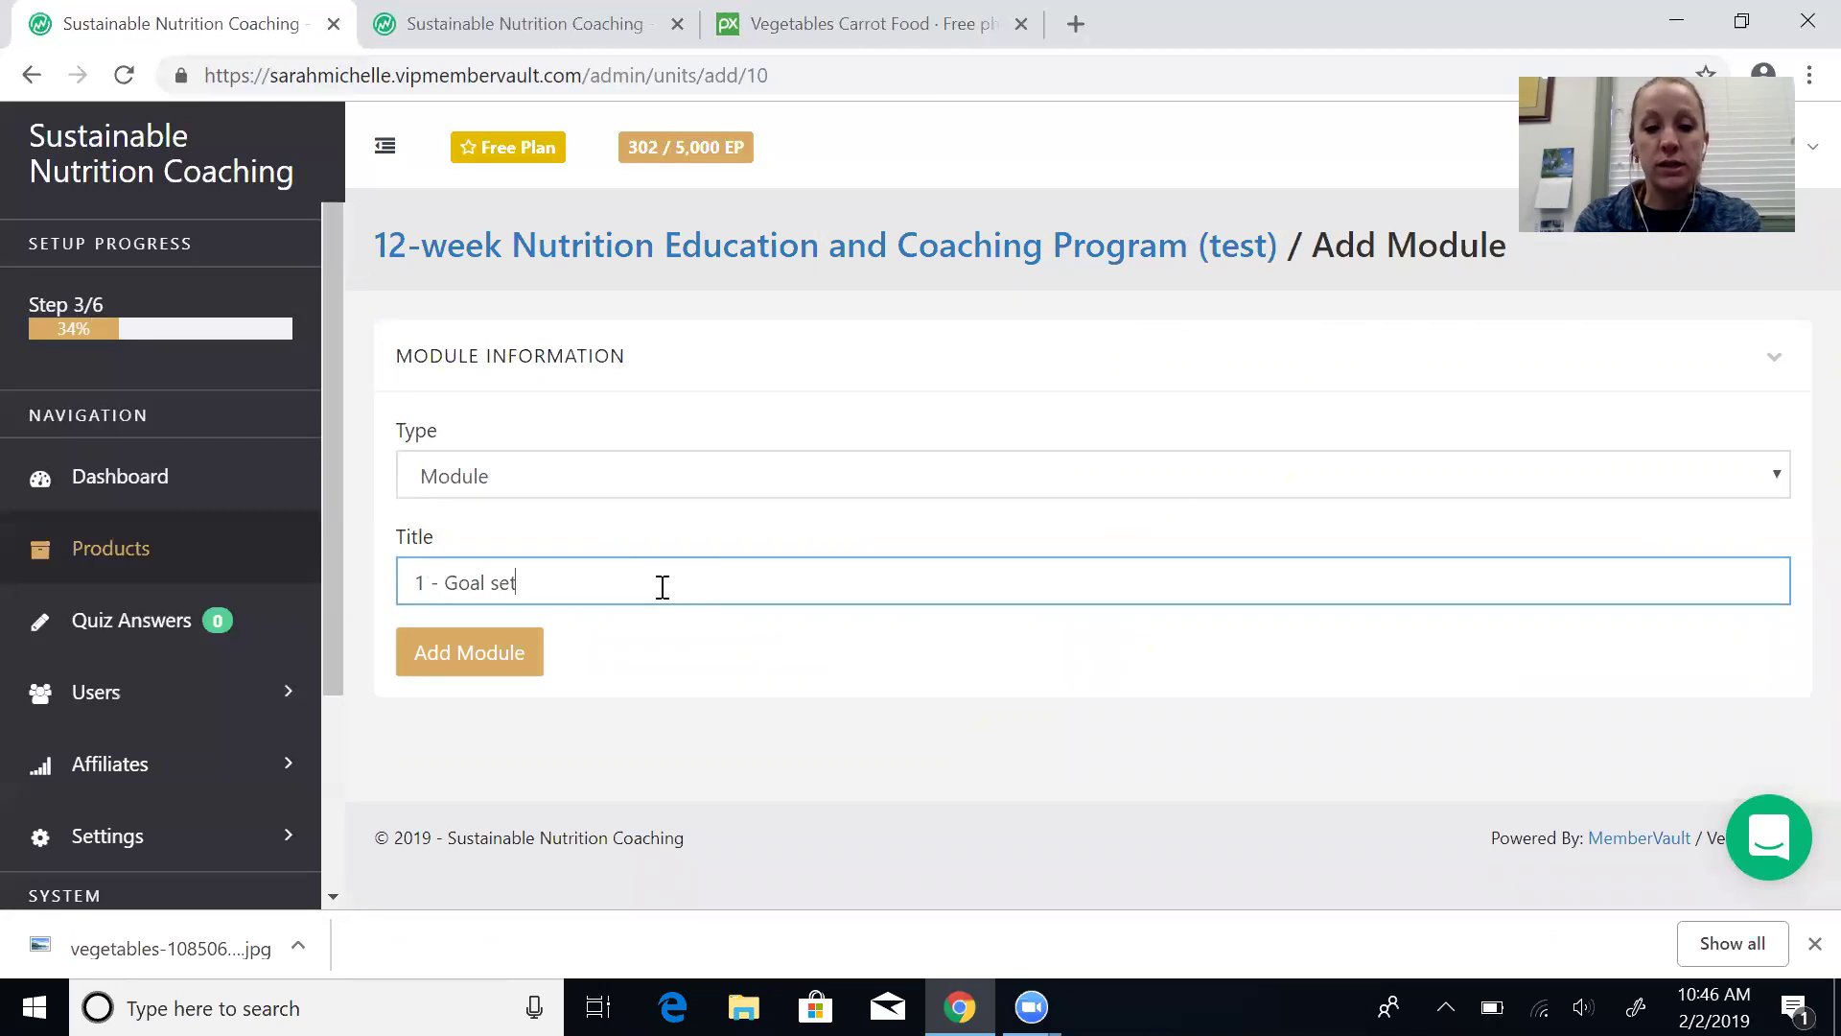
{"action": "type", "text": "ting!"}
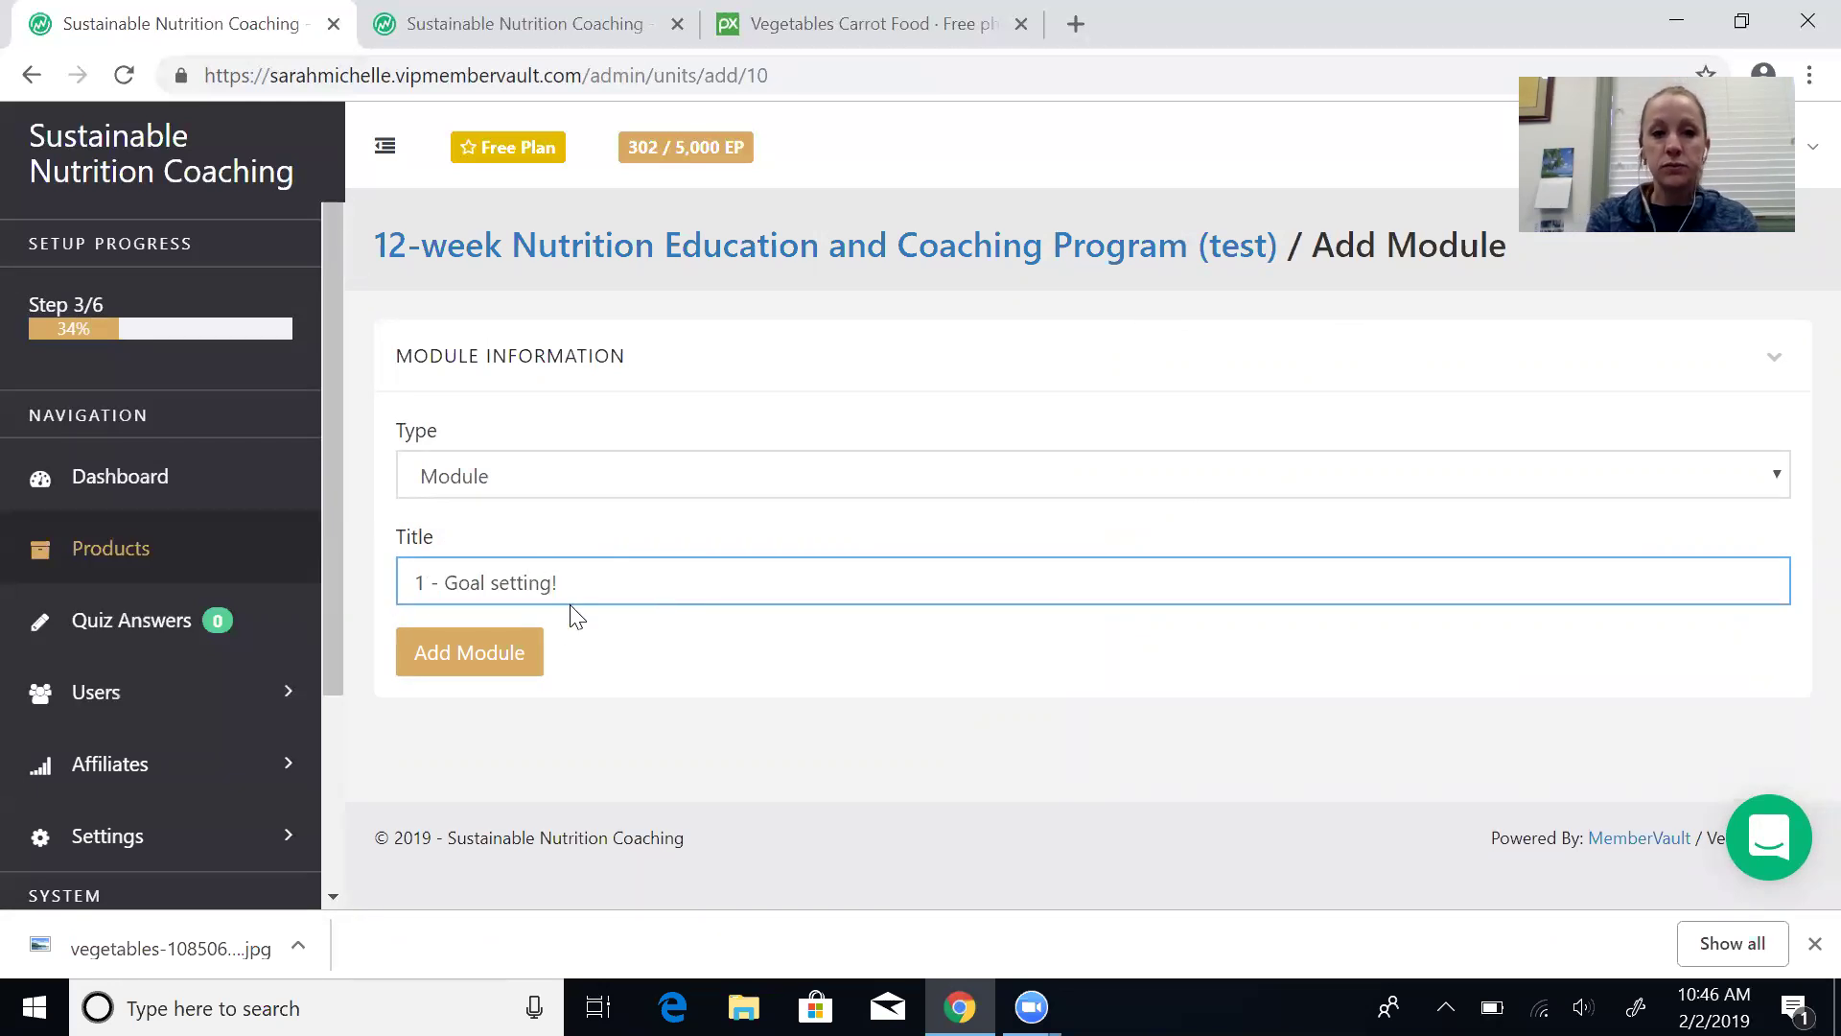
{"action": "left_click", "coordinate": [485, 656]}
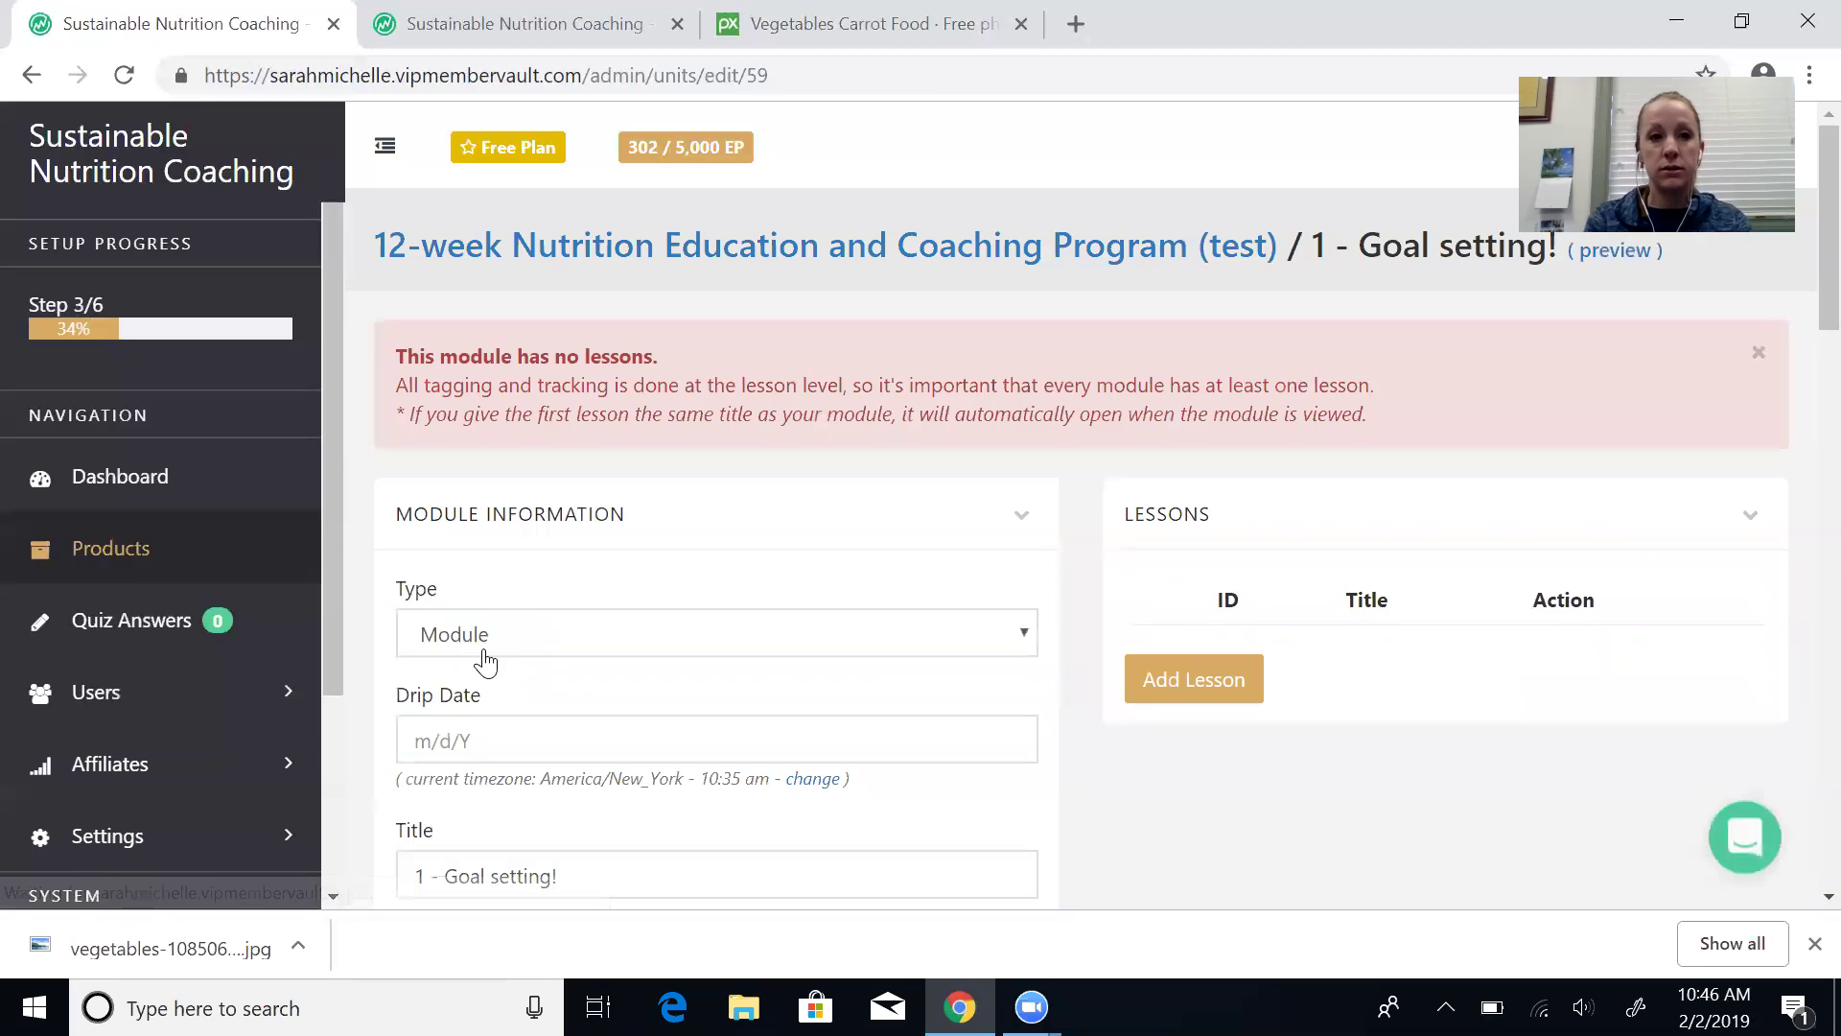
{"action": "left_click", "coordinate": [526, 739]}
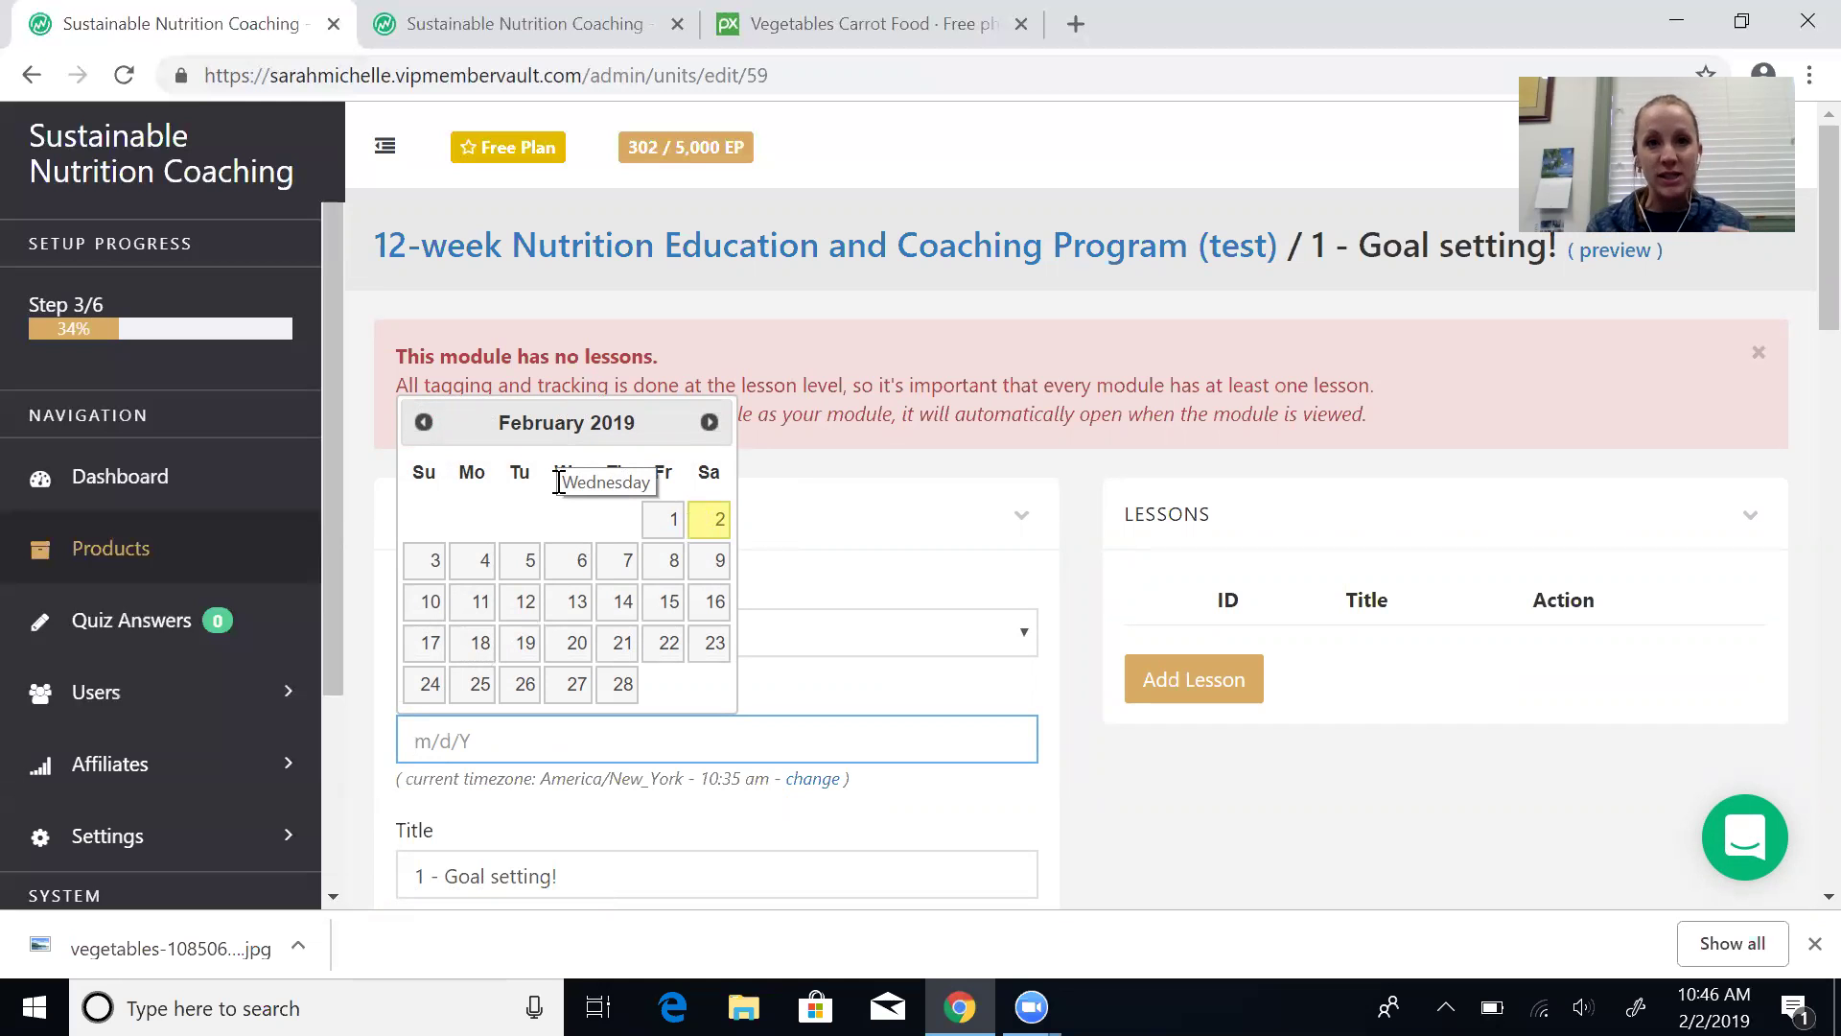
{"action": "left_click", "coordinate": [711, 522]}
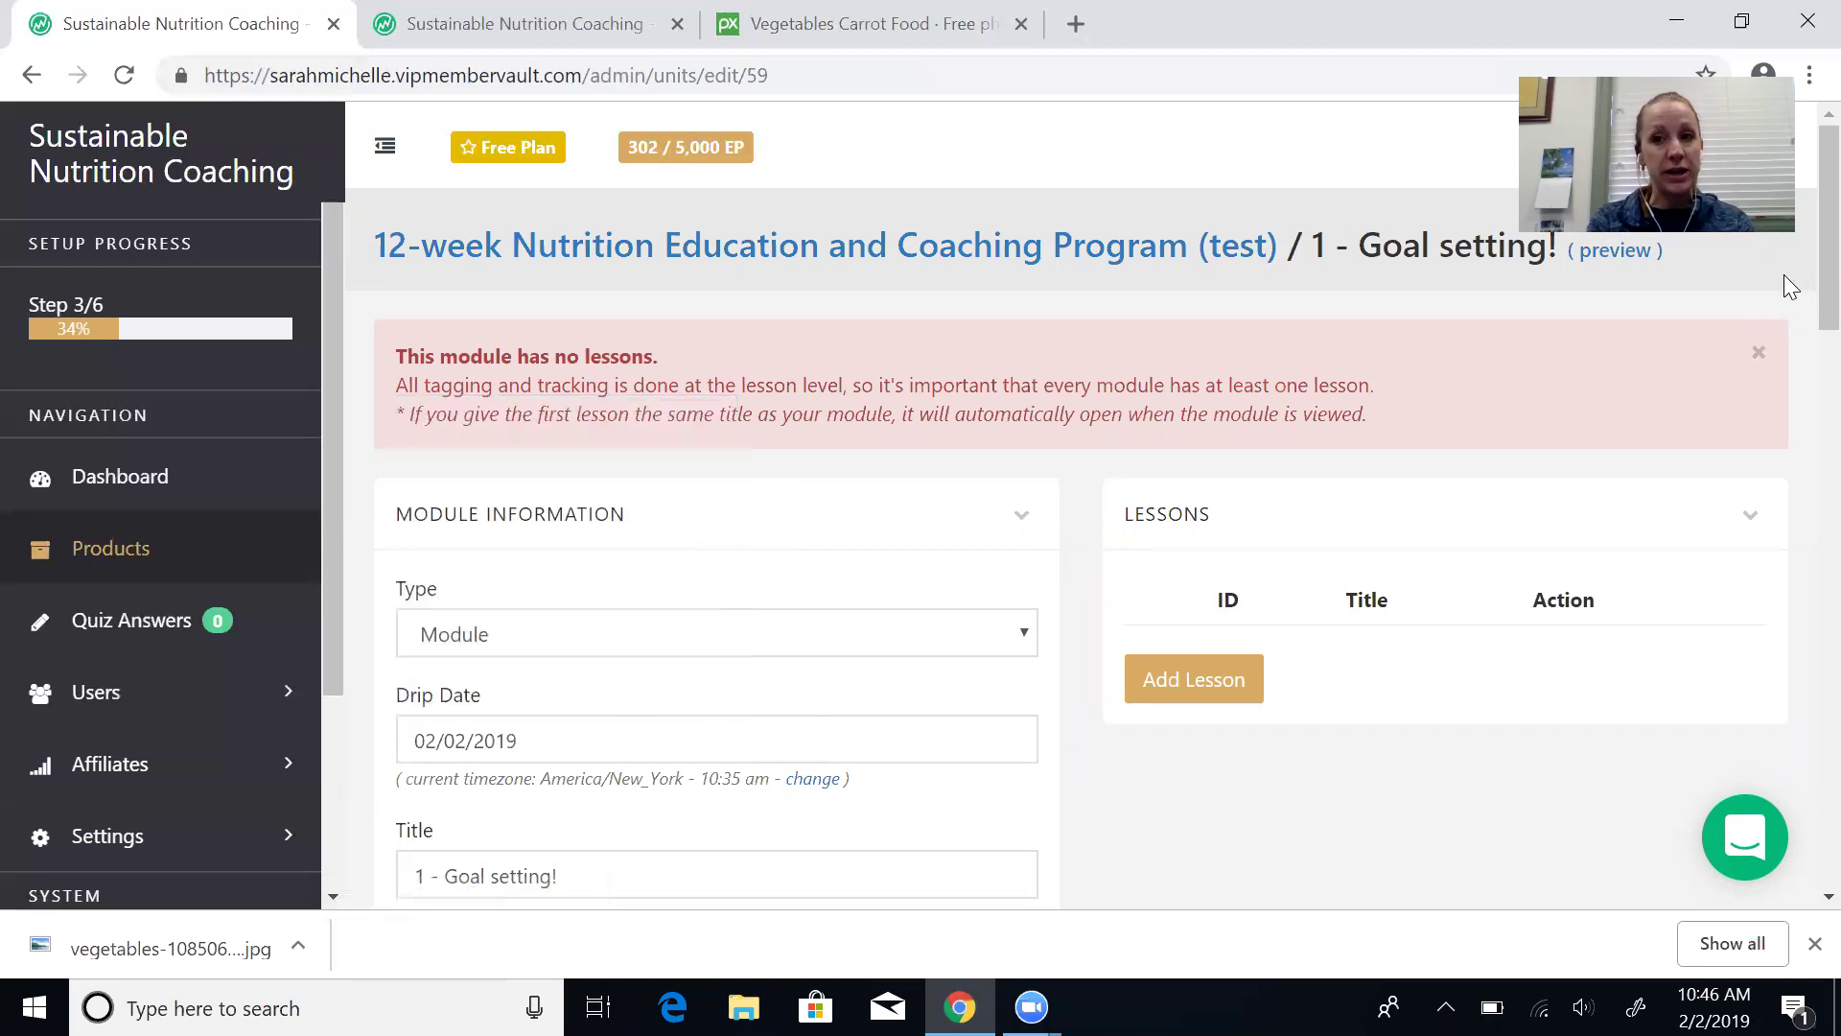
Step: Choose the downloaded picture vegetables-1085063_640 as the module's image
{"action": "scroll", "coordinate": [1795, 254], "scroll_direction": "down", "scroll_amount": 3}
{"action": "scroll", "coordinate": [1800, 357], "scroll_direction": "down", "scroll_amount": 1}
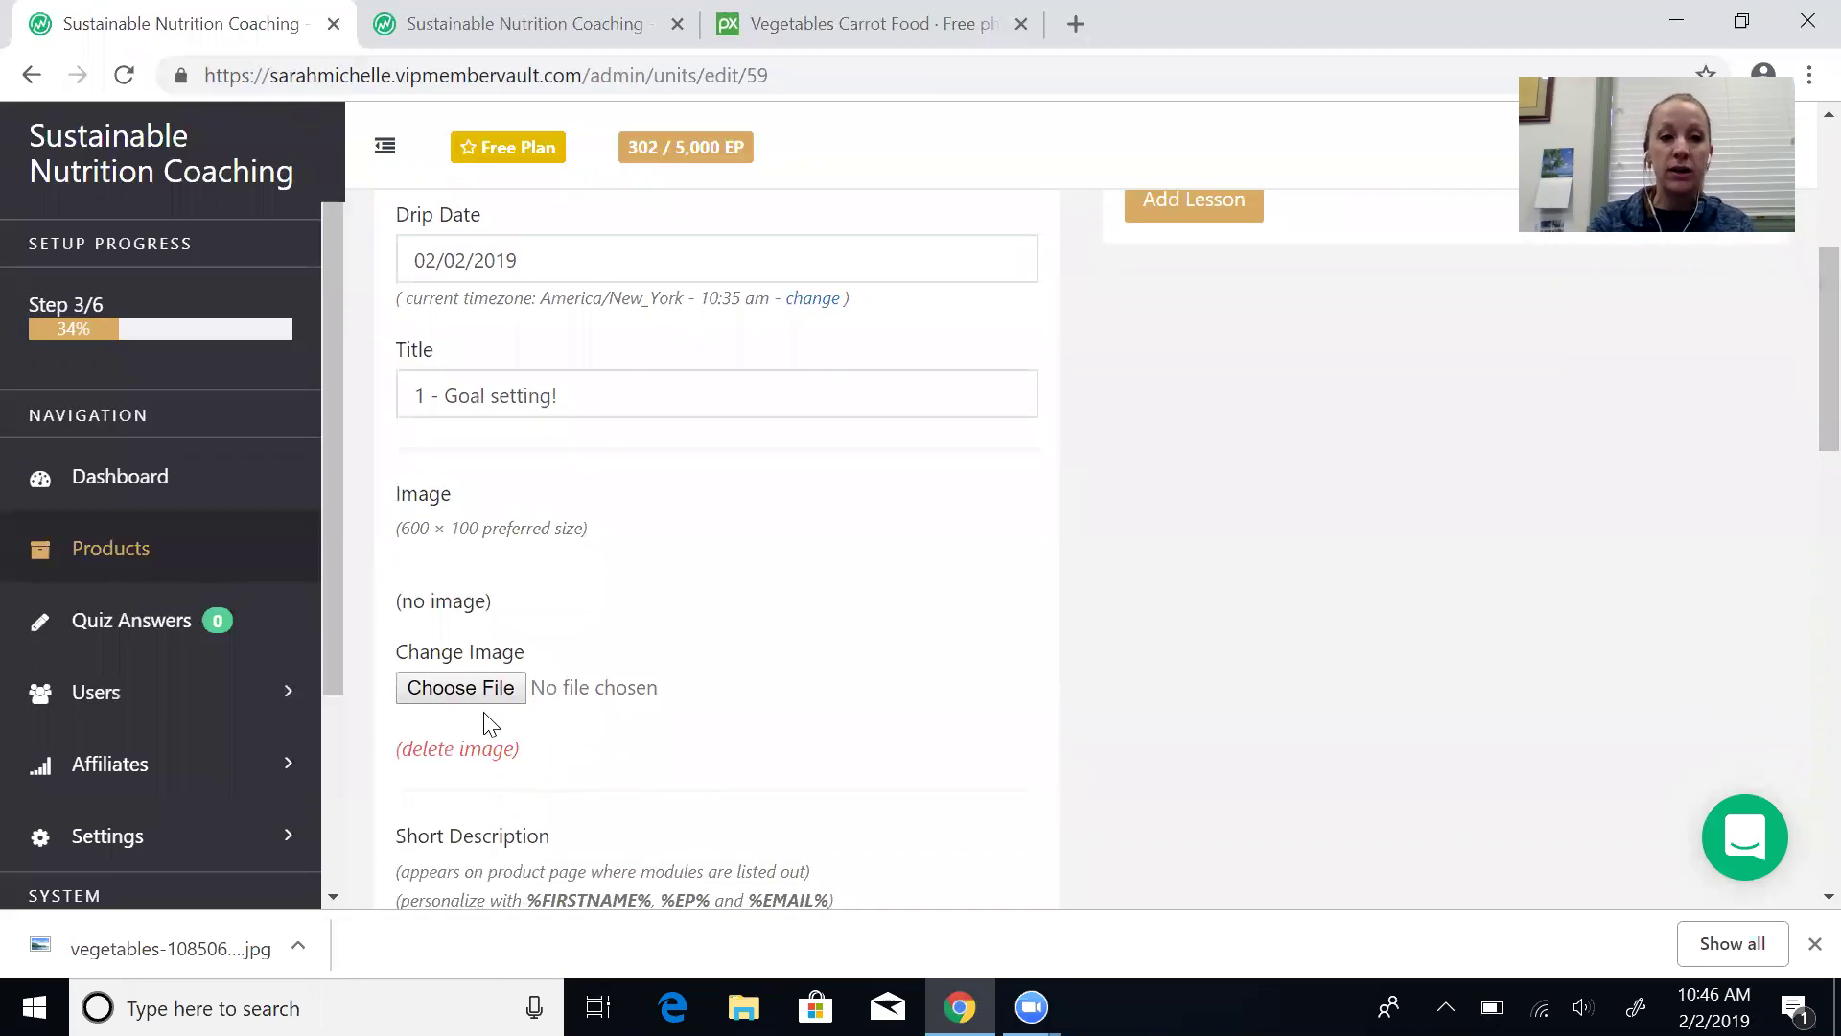
{"action": "left_click", "coordinate": [460, 687]}
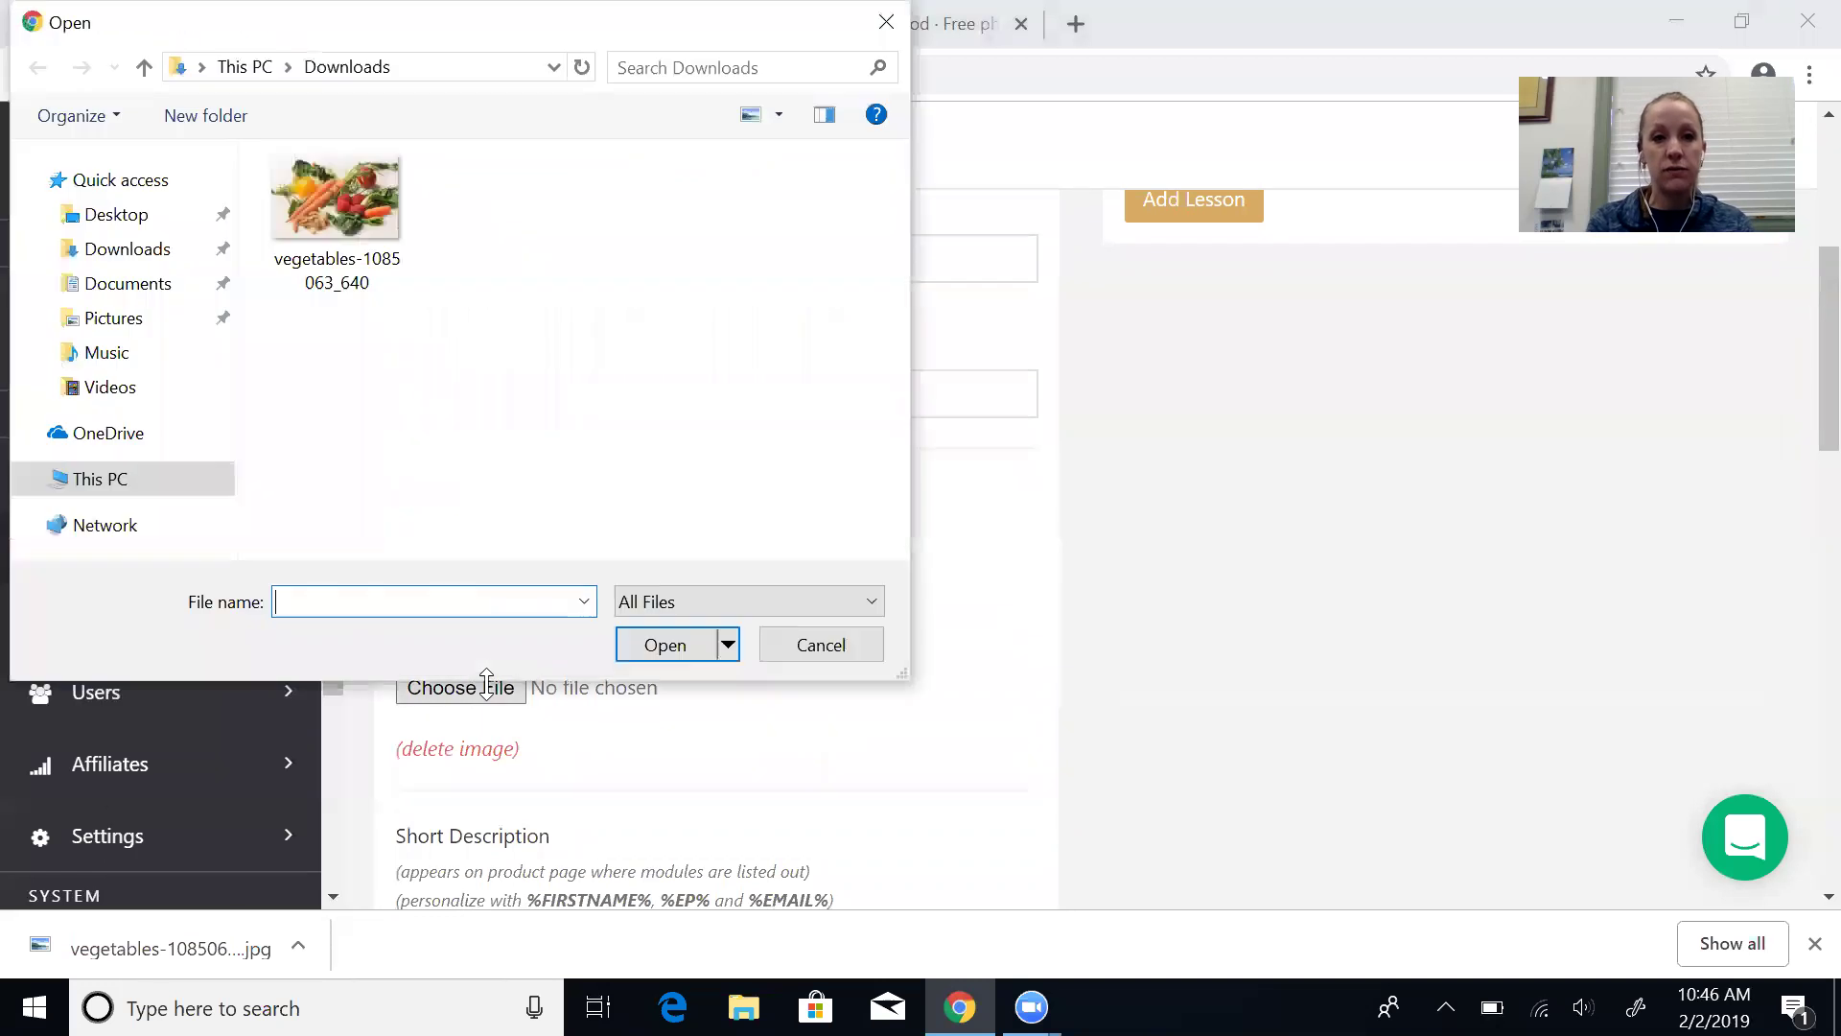
{"action": "left_click", "coordinate": [660, 646]}
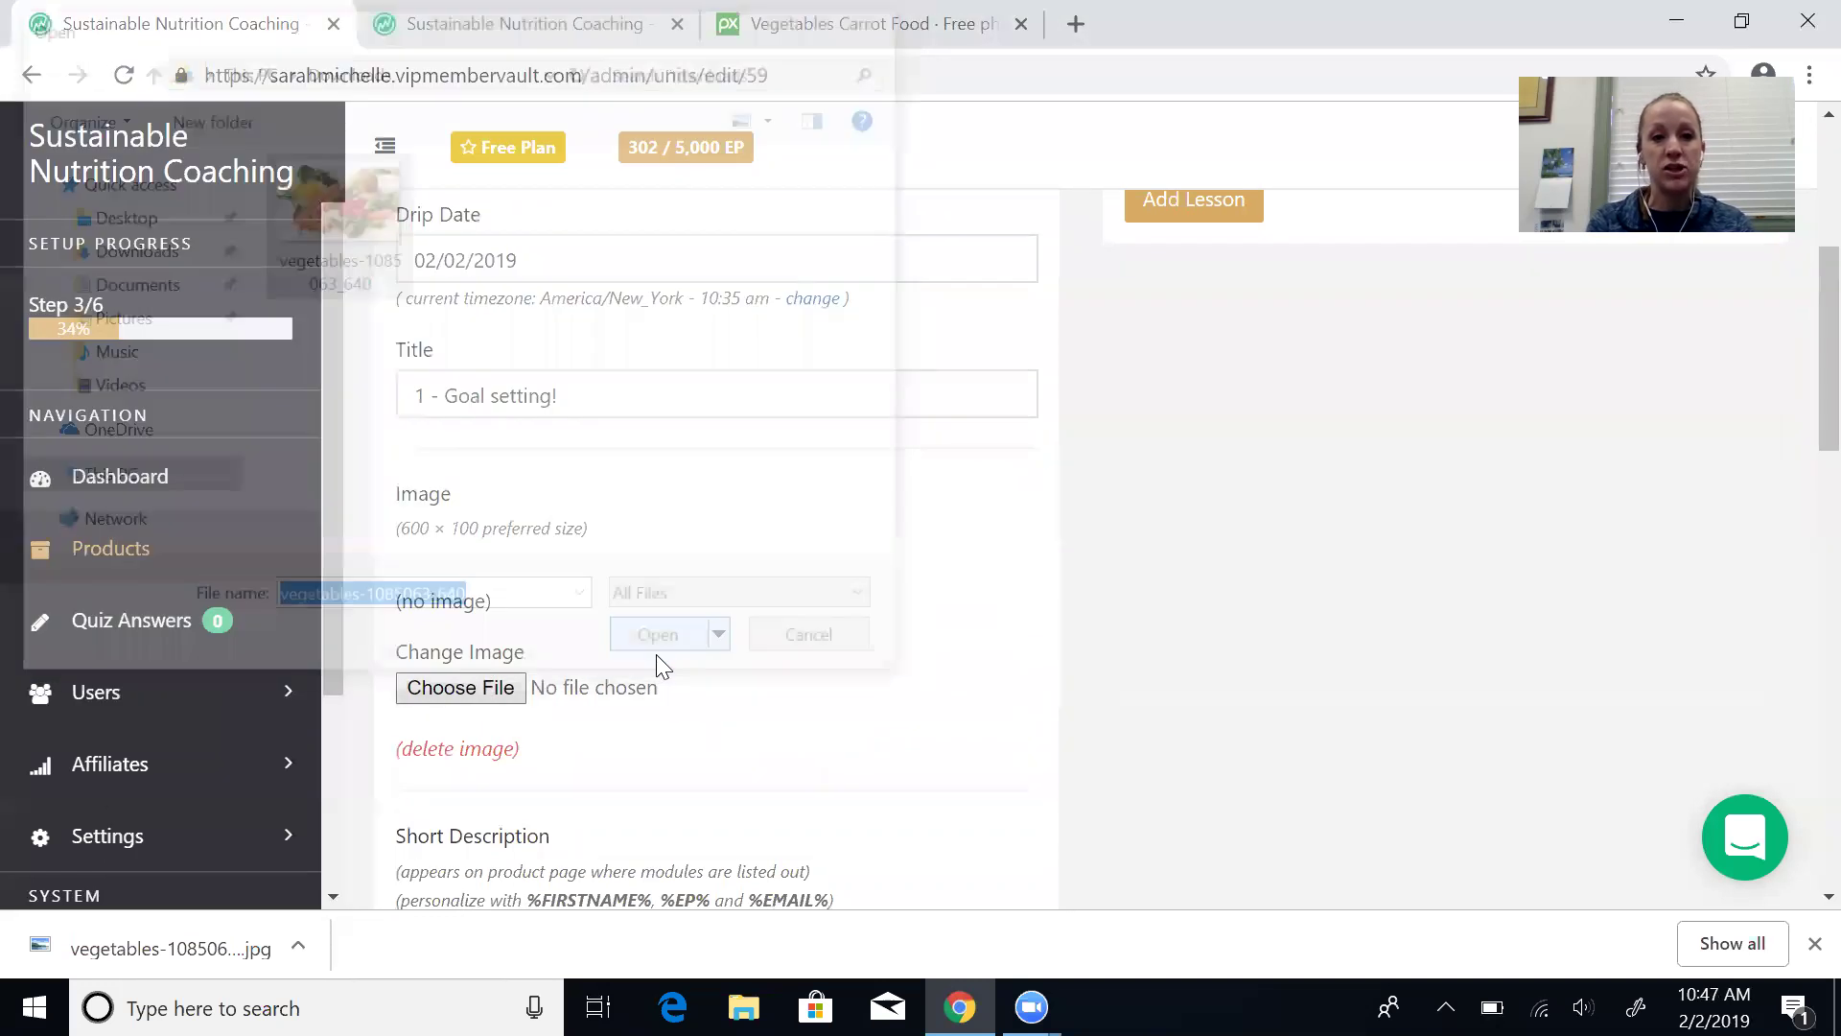
Step: Switch to Pixabay and return to the "healthy food" image results
{"action": "left_click", "coordinate": [738, 42]}
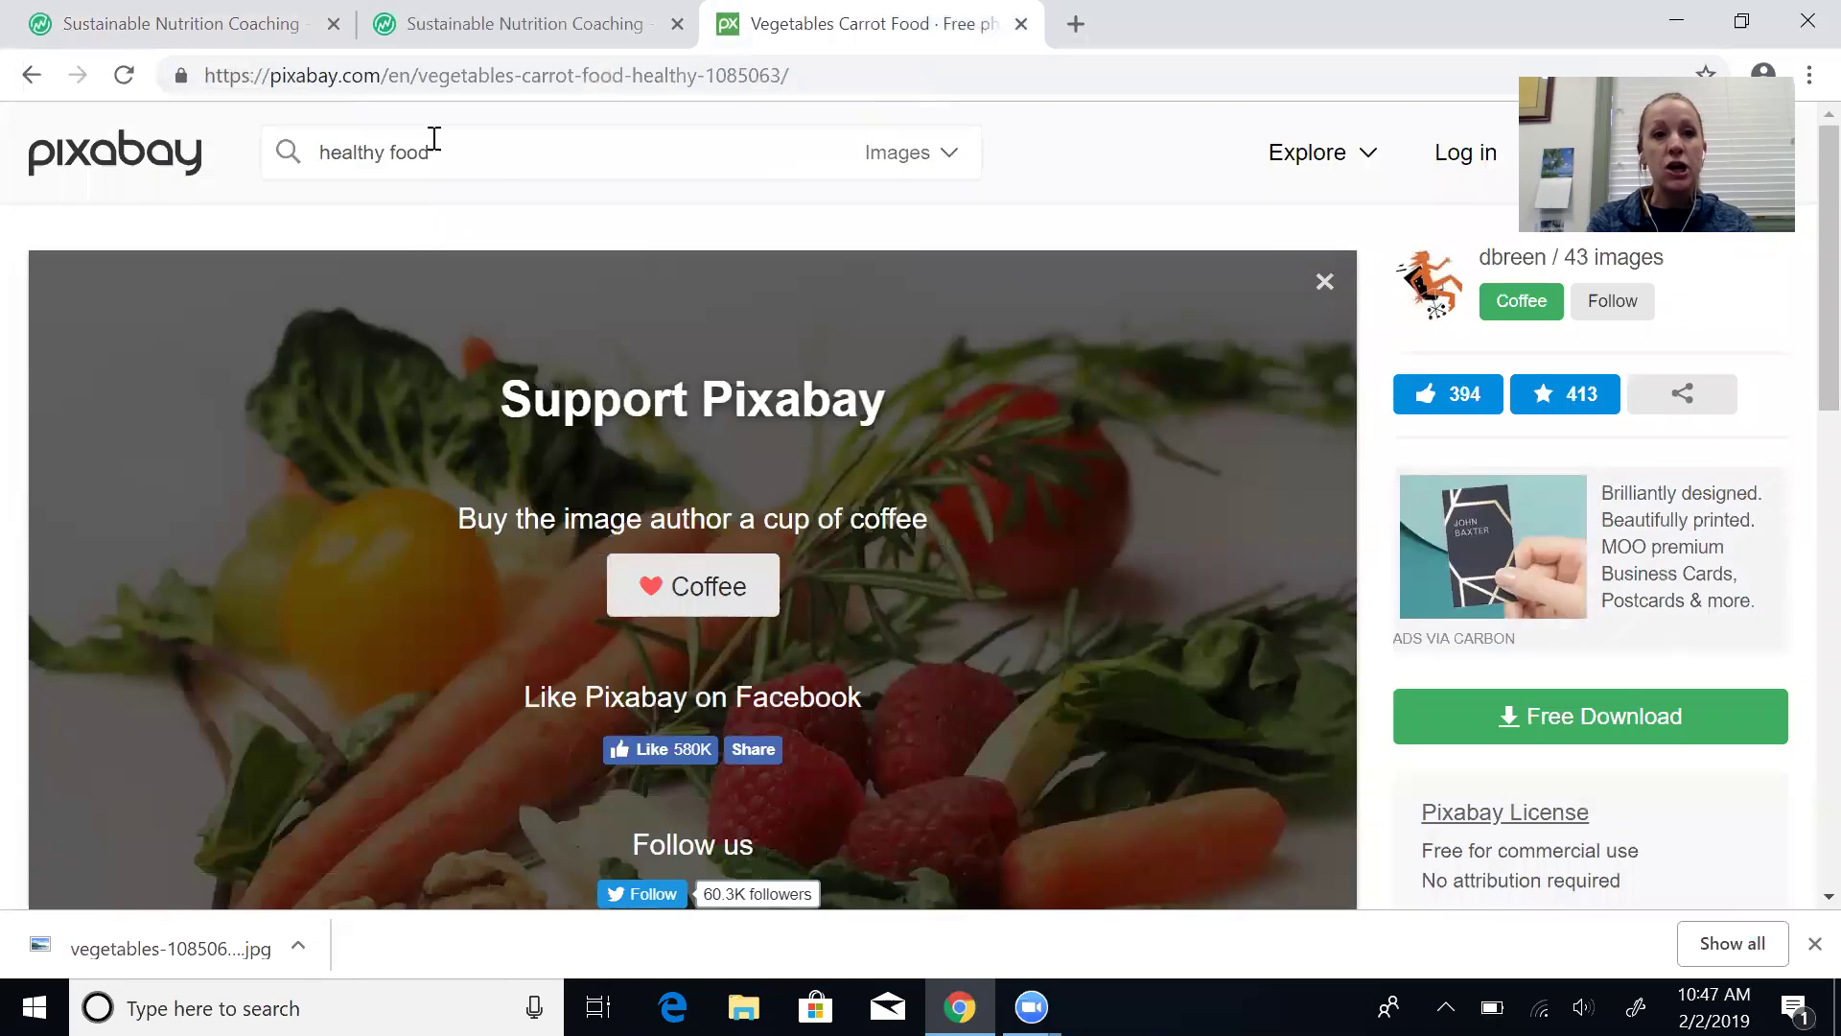
{"action": "left_click", "coordinate": [29, 76]}
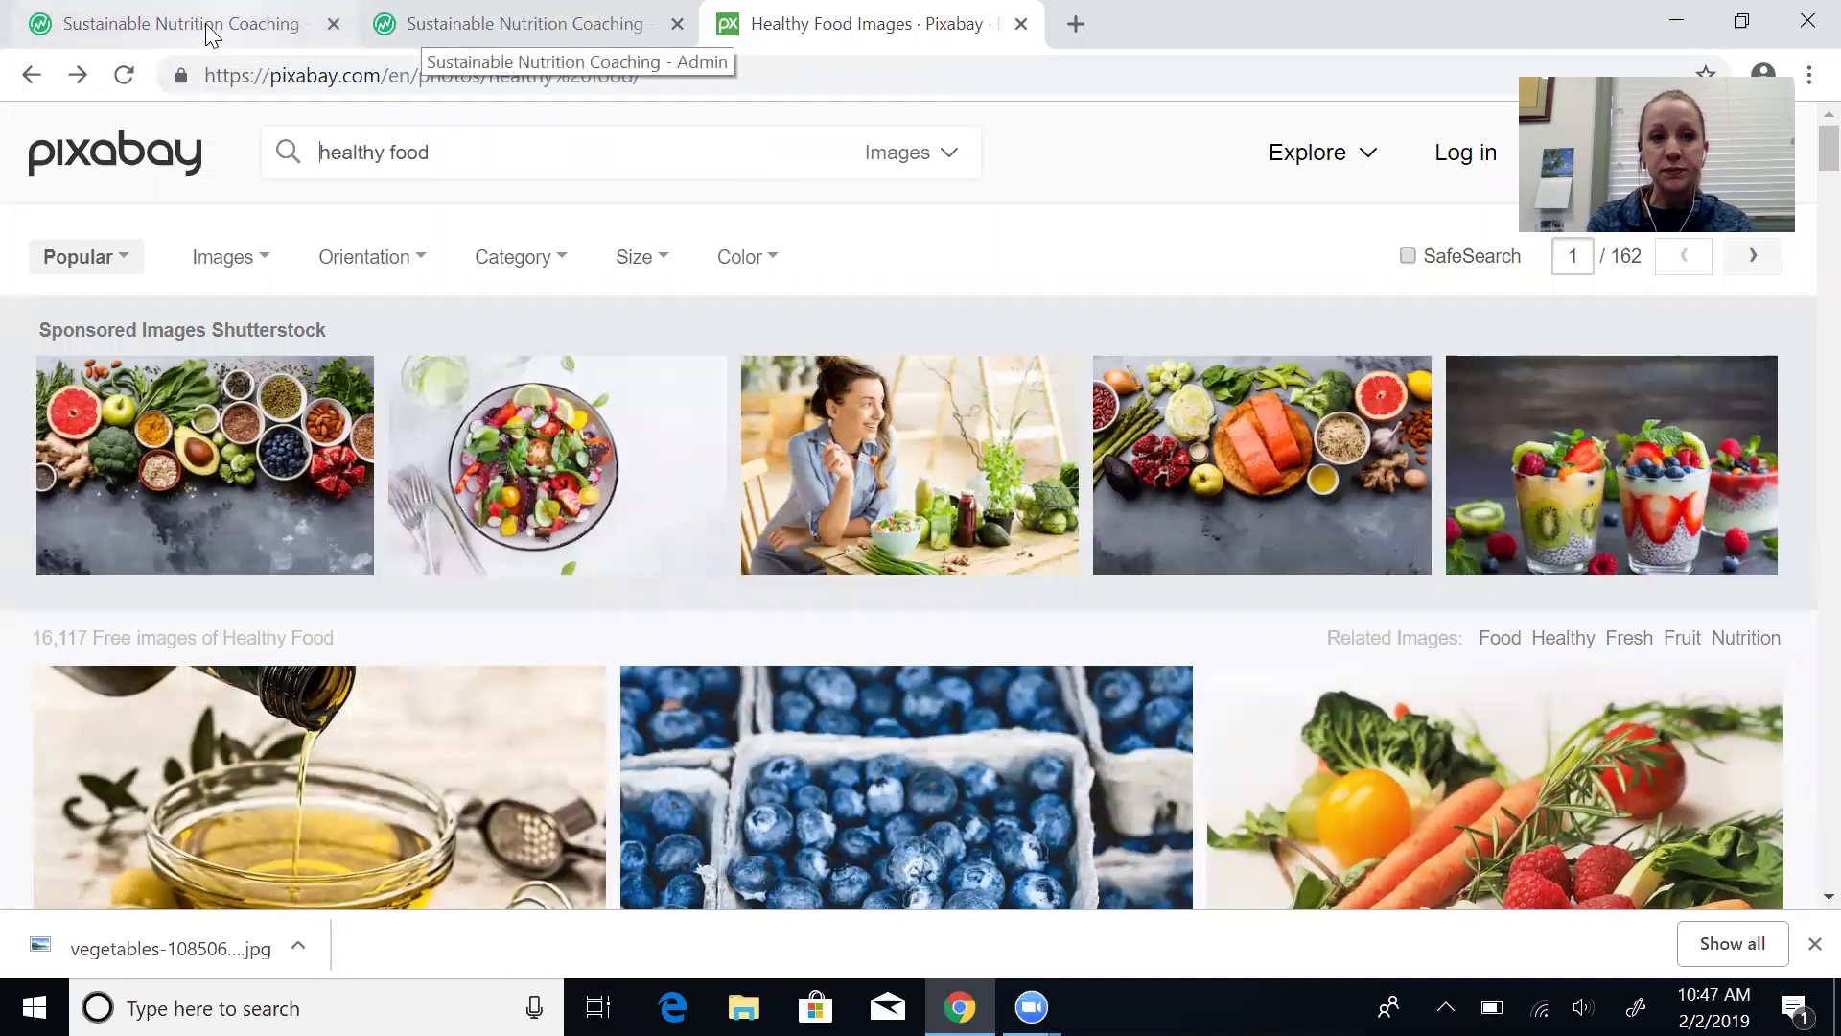
Step: Switch back to the "1 - Goal setting!" module's edit page and add a lesson titled "Lesson 1 - setting good goals"
{"action": "left_click", "coordinate": [297, 40]}
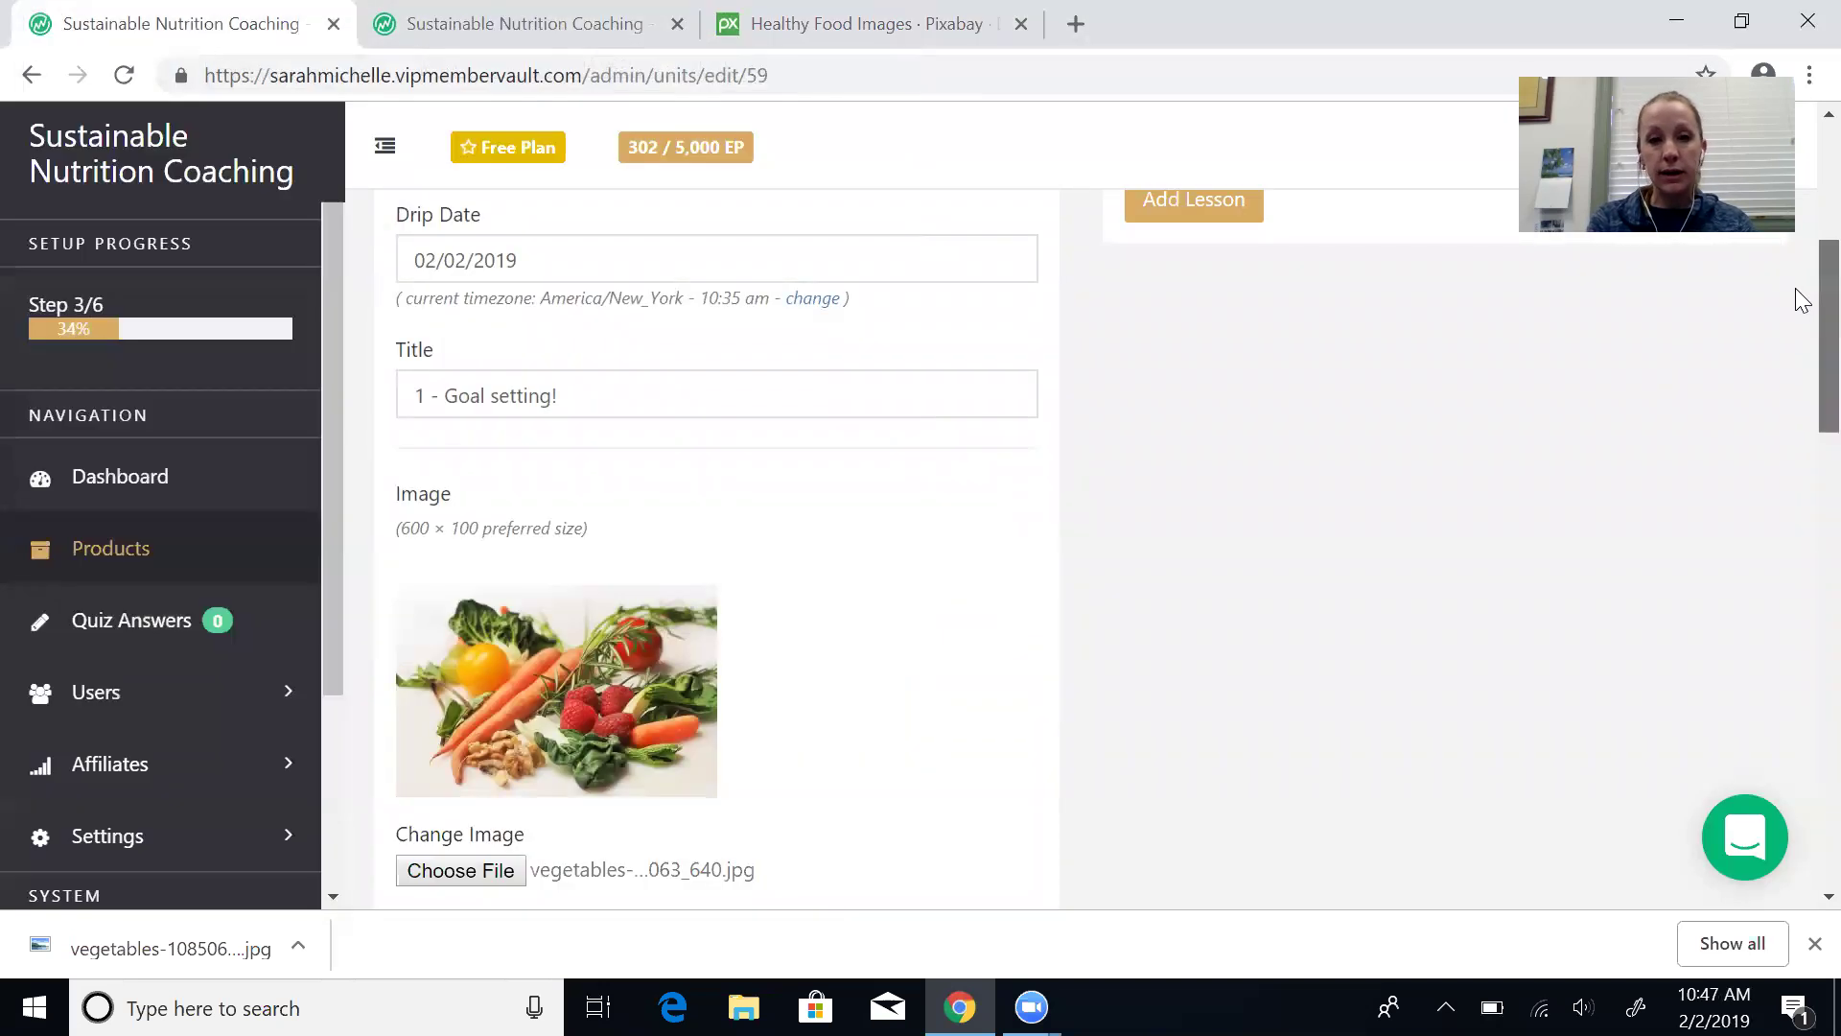
{"action": "scroll", "coordinate": [1801, 292], "scroll_direction": "down", "scroll_amount": 9}
{"action": "scroll", "coordinate": [1797, 547], "scroll_direction": "down", "scroll_amount": 5}
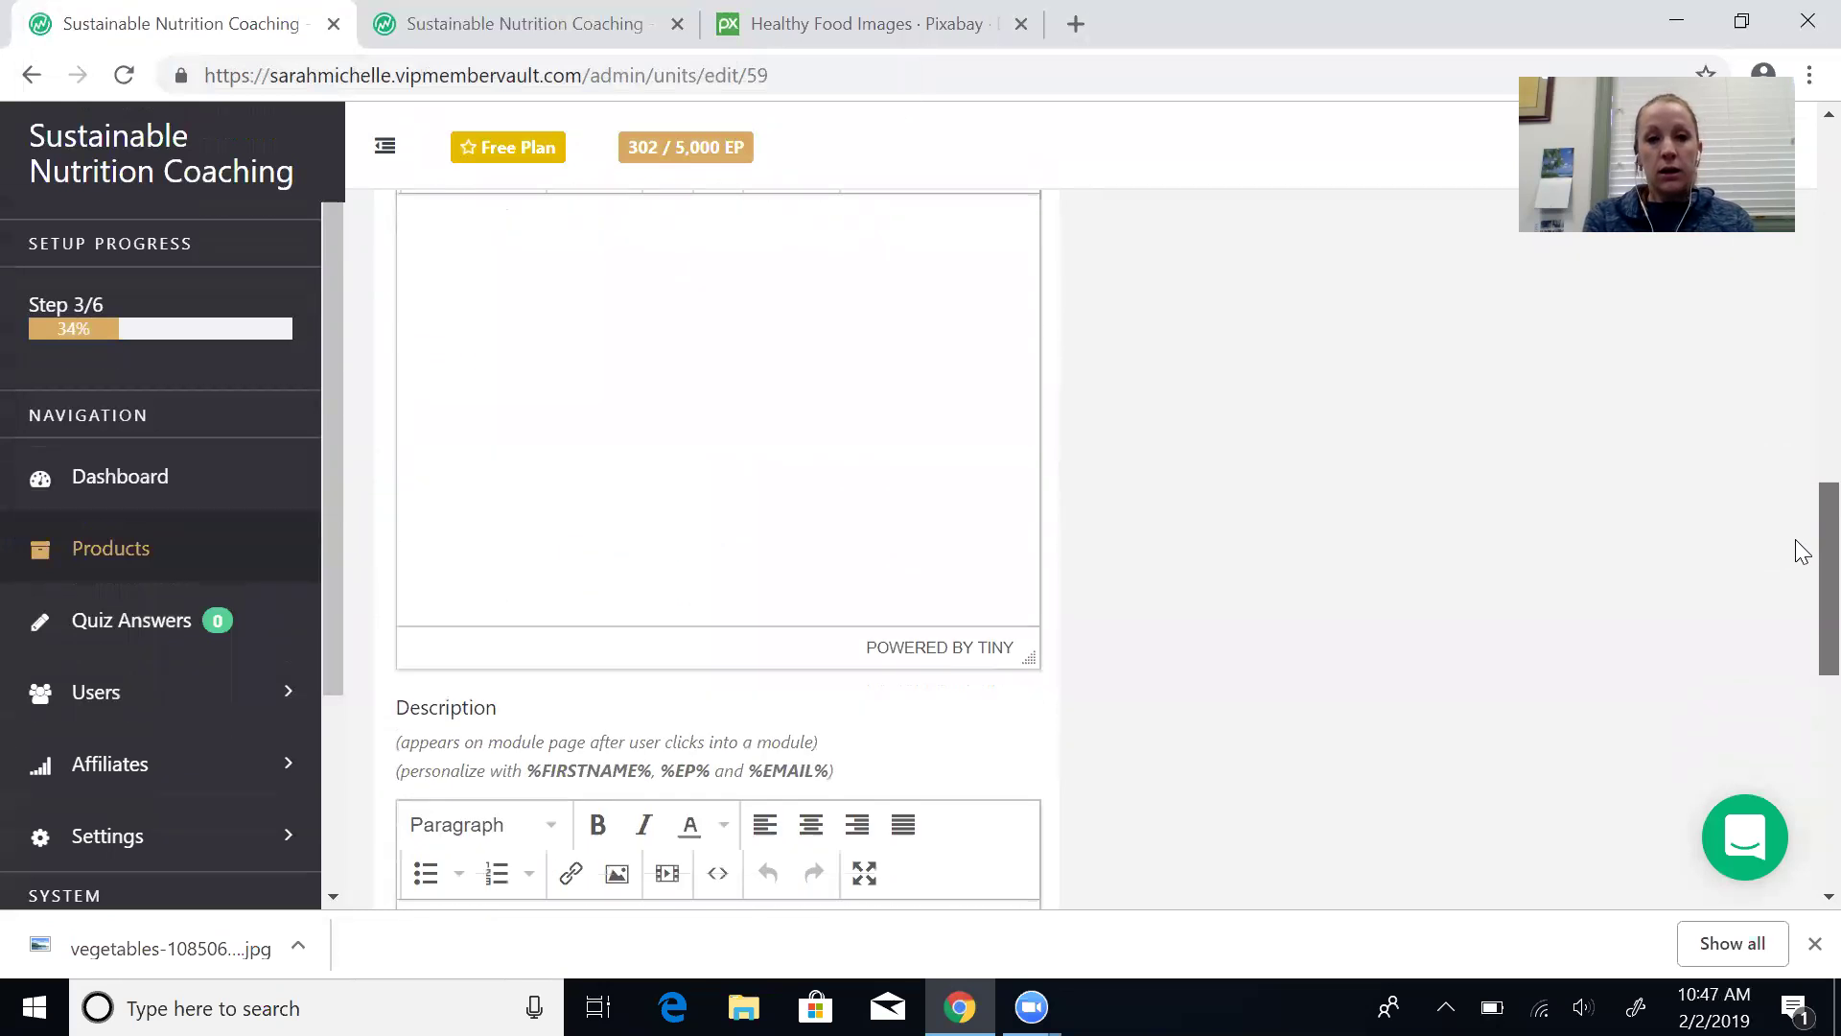
{"action": "scroll", "coordinate": [1797, 526], "scroll_direction": "up", "scroll_amount": 5}
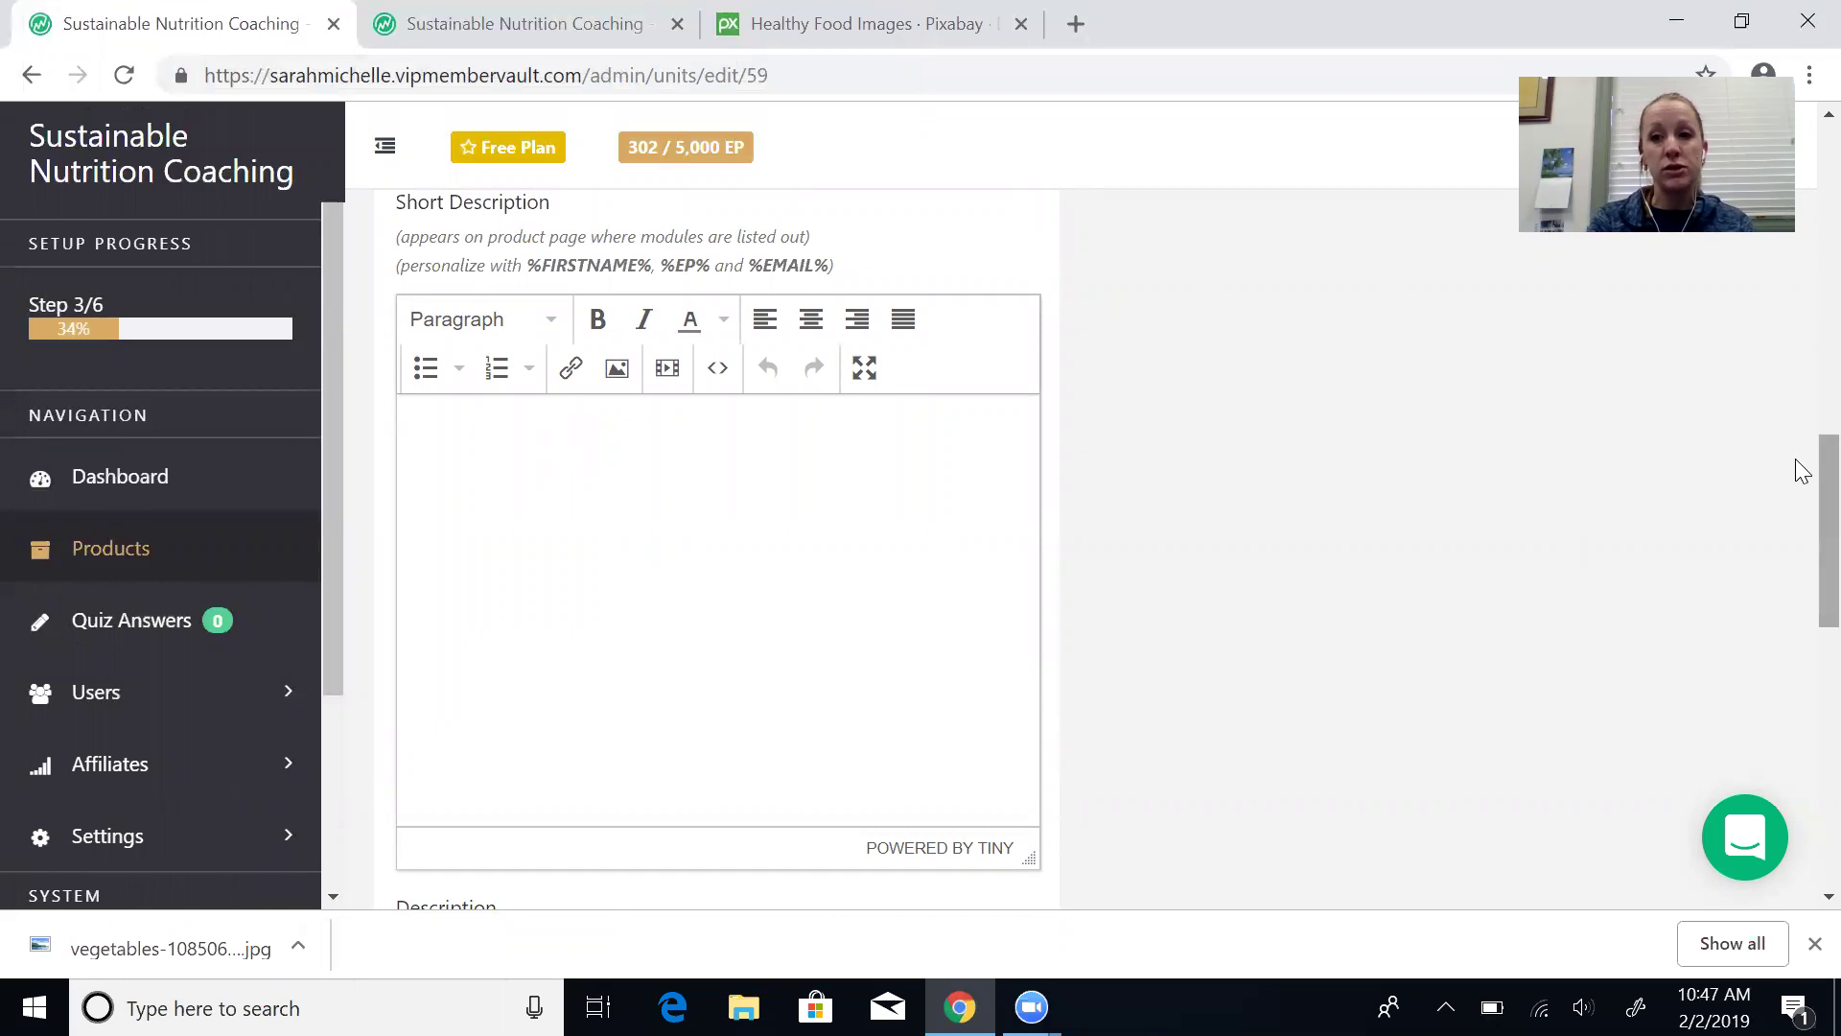
{"action": "scroll", "coordinate": [1797, 499], "scroll_direction": "down", "scroll_amount": 6}
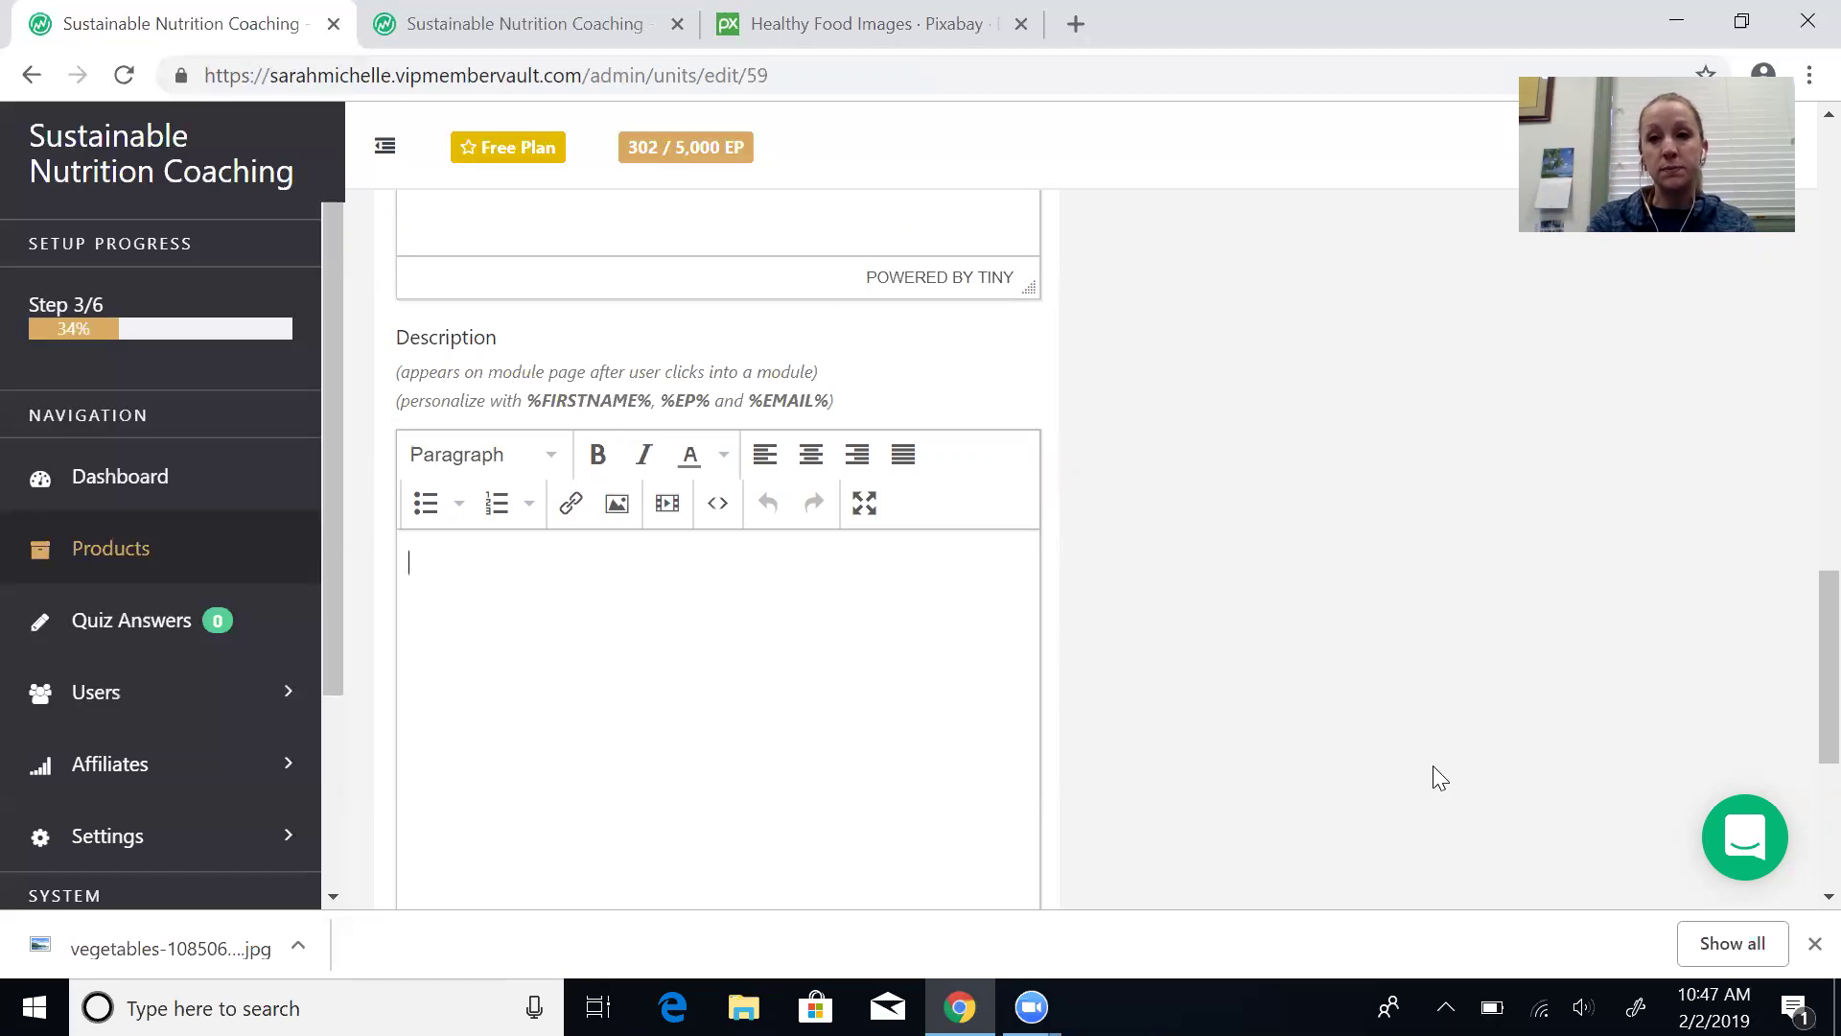
{"action": "left_click_drag", "start_coordinate": [1795, 640], "coordinate": [1796, 259]}
{"action": "left_click", "coordinate": [1207, 422]}
{"action": "left_click", "coordinate": [574, 473]}
{"action": "type", "text": "Lesson 1 - setting good goals"}
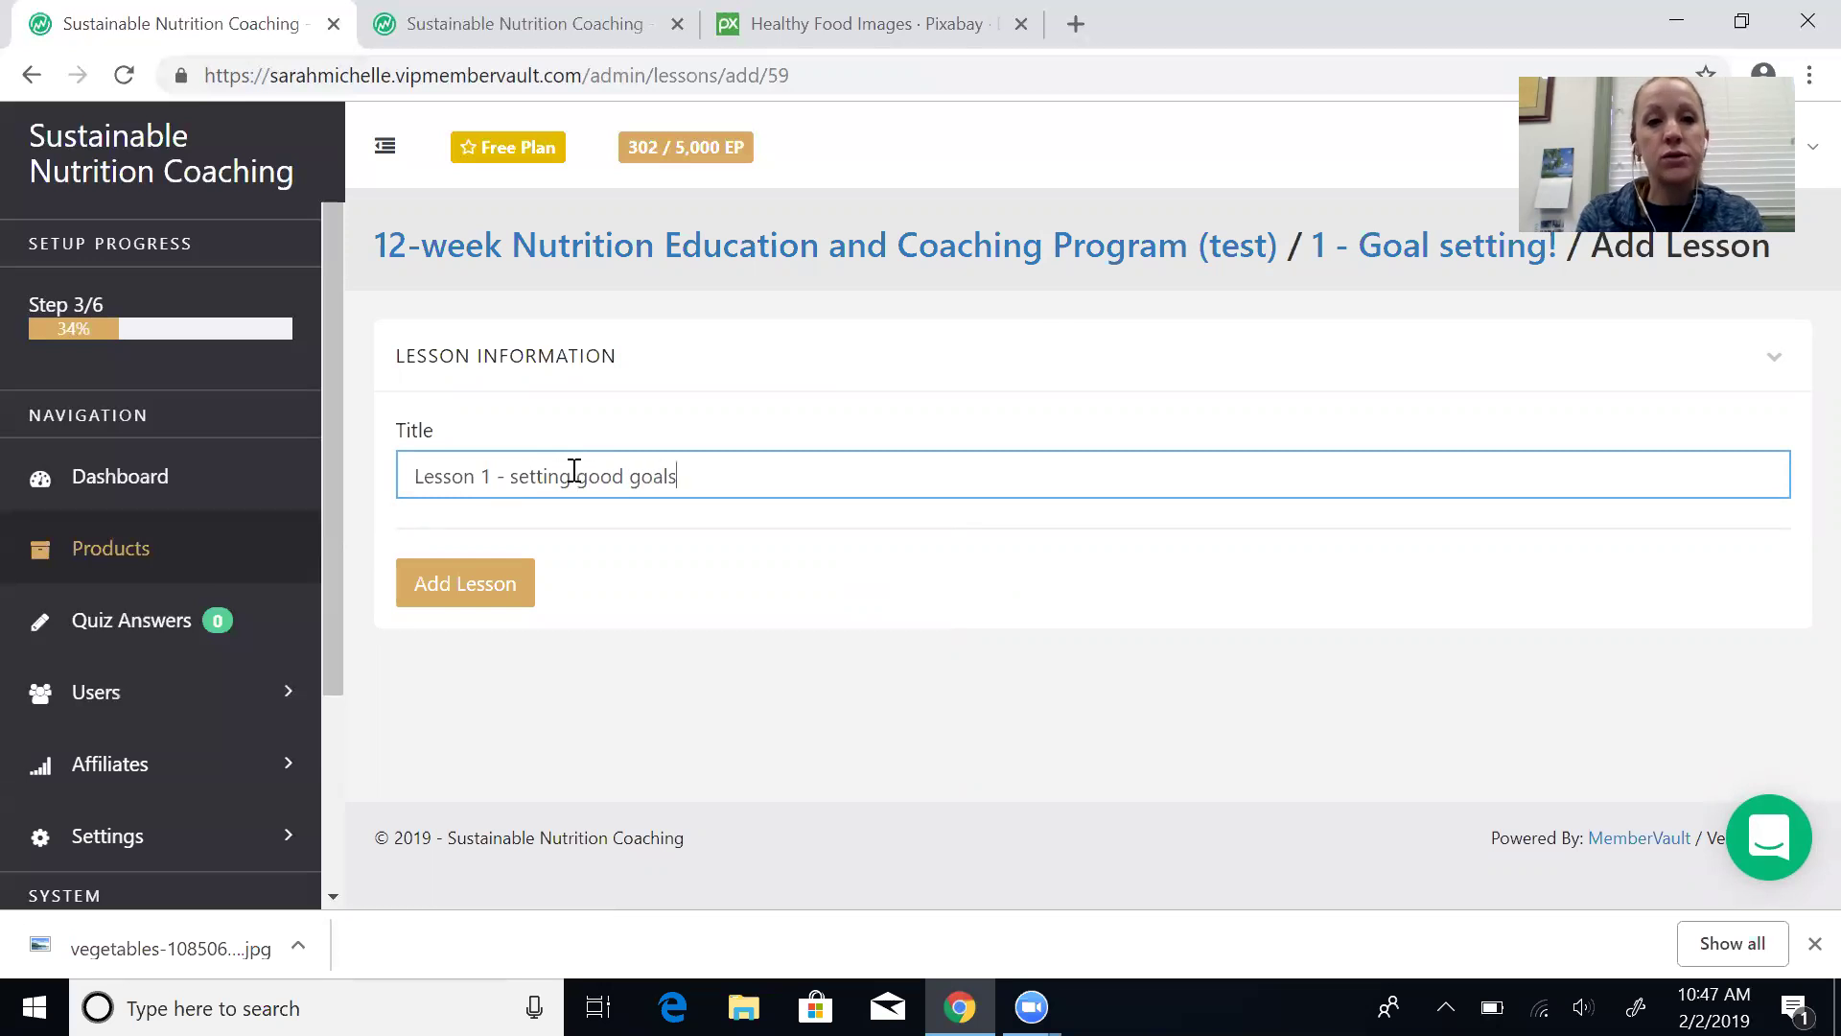
{"action": "left_click", "coordinate": [494, 596]}
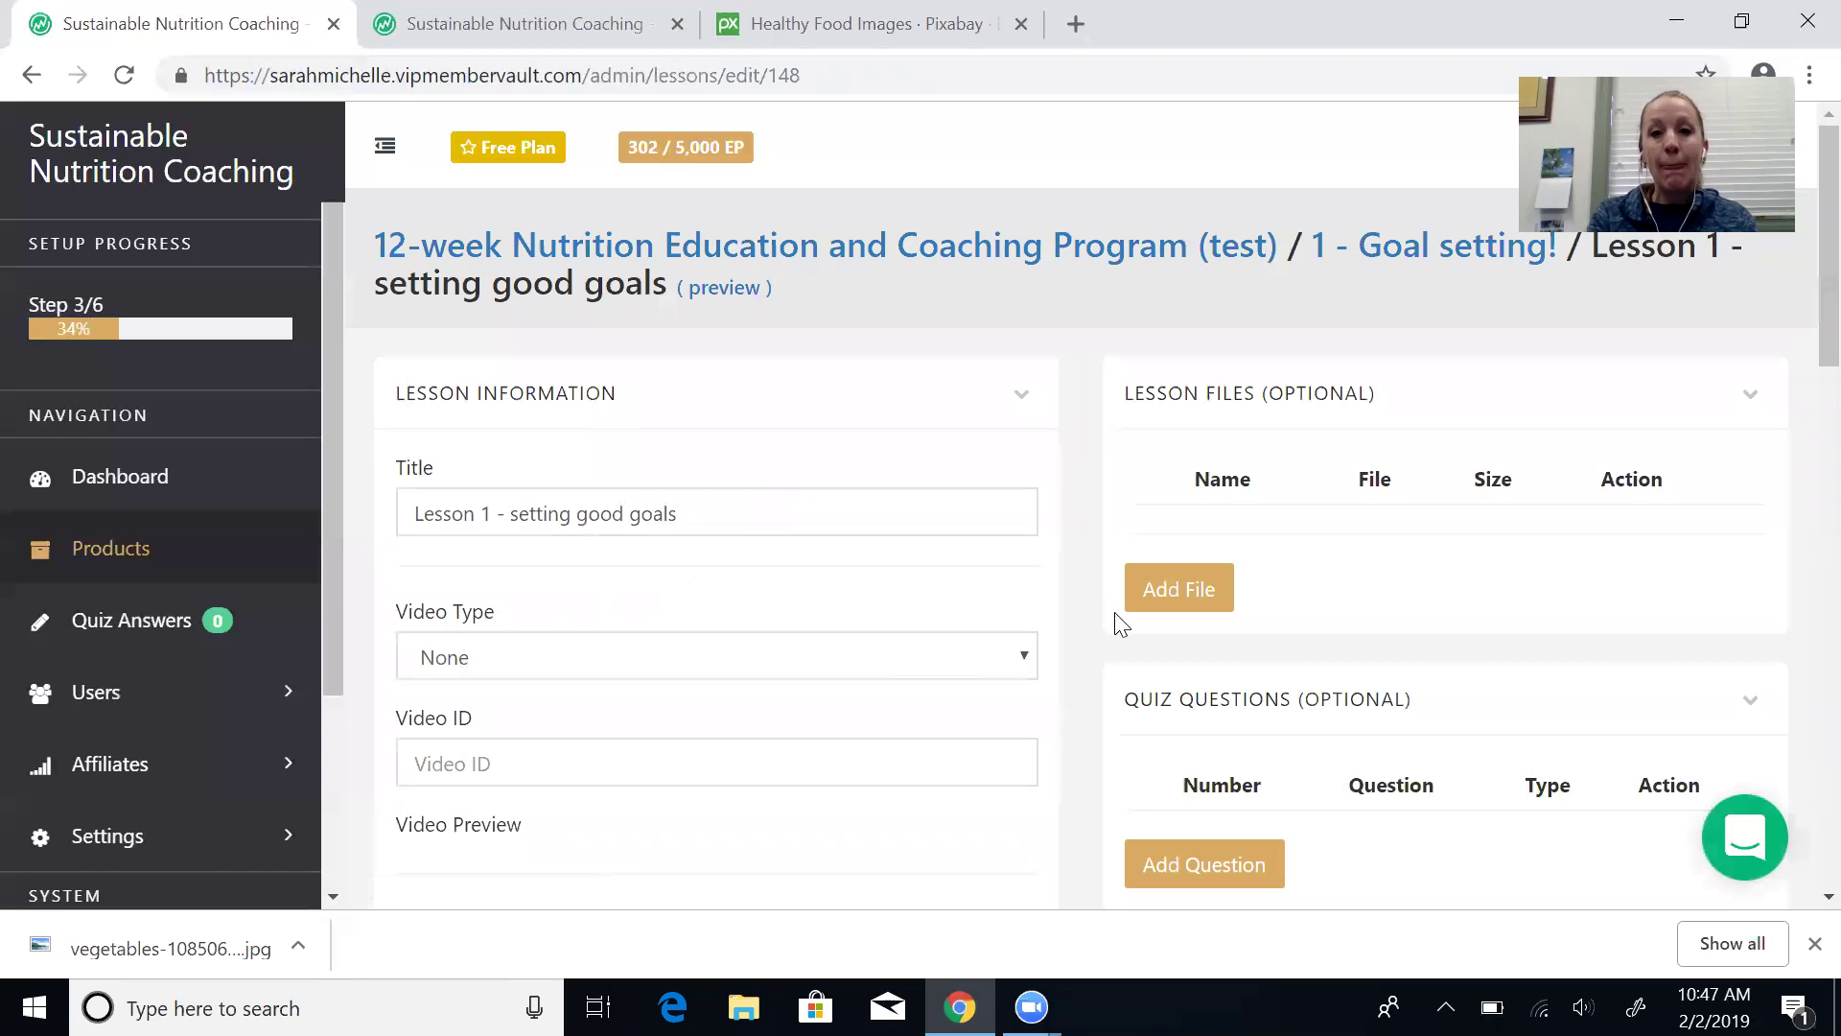
Step: Set the lesson's video type to YouTube and leave the video ID empty
{"action": "left_click", "coordinate": [708, 666]}
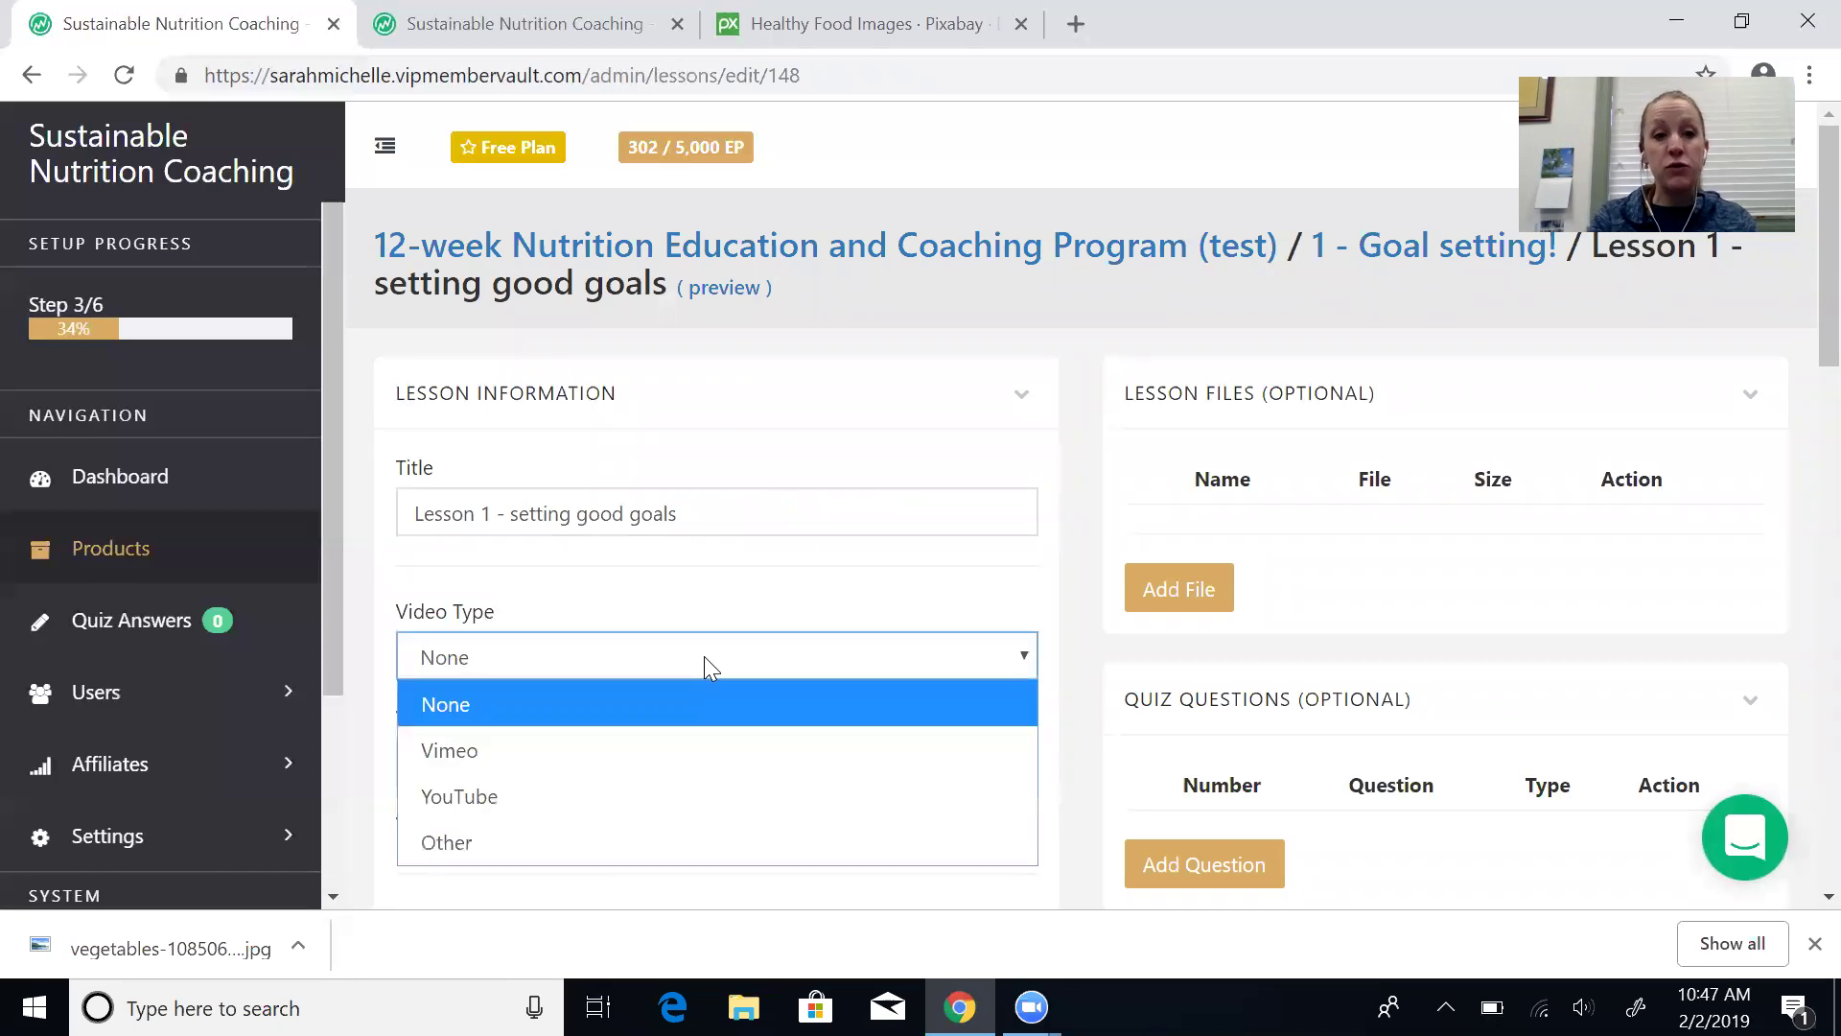
{"action": "left_click", "coordinate": [532, 794]}
{"action": "left_click", "coordinate": [523, 821]}
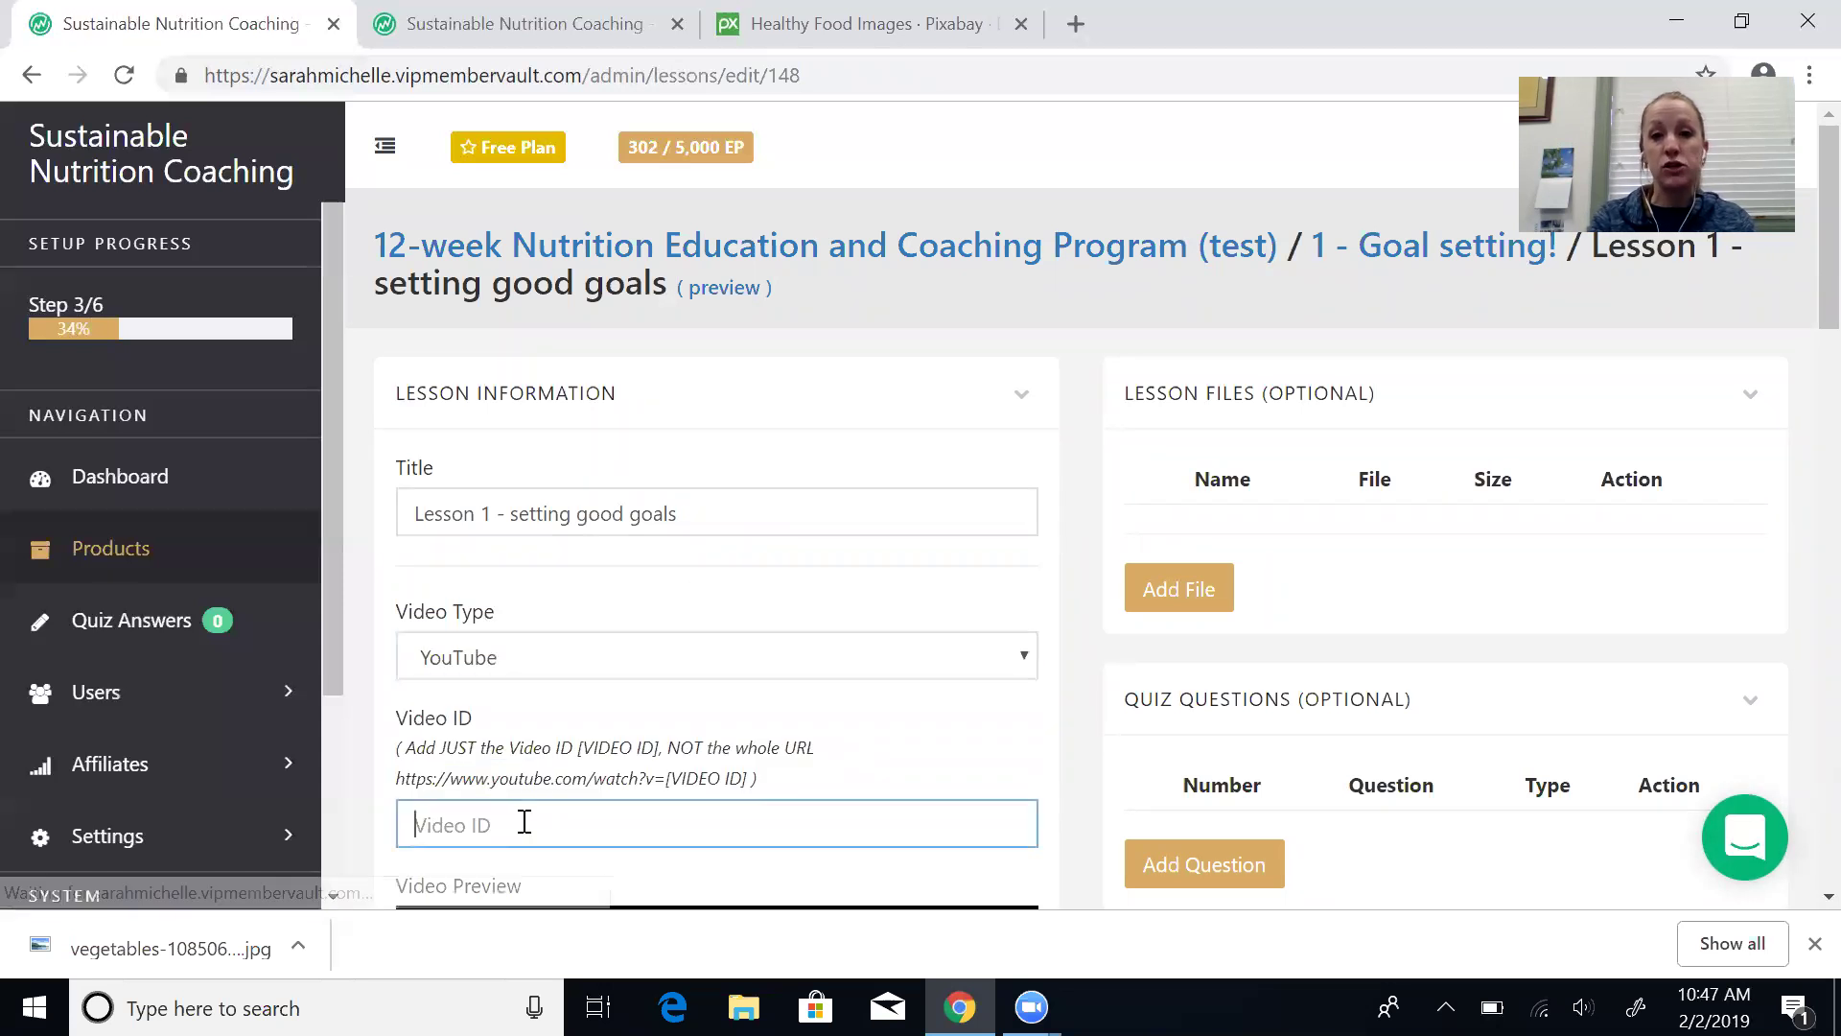
Step: Enter "Action item:" and "Accountability task:" on separate lines in the lesson's activity/homework text
{"action": "scroll", "coordinate": [1801, 233], "scroll_direction": "down", "scroll_amount": 10}
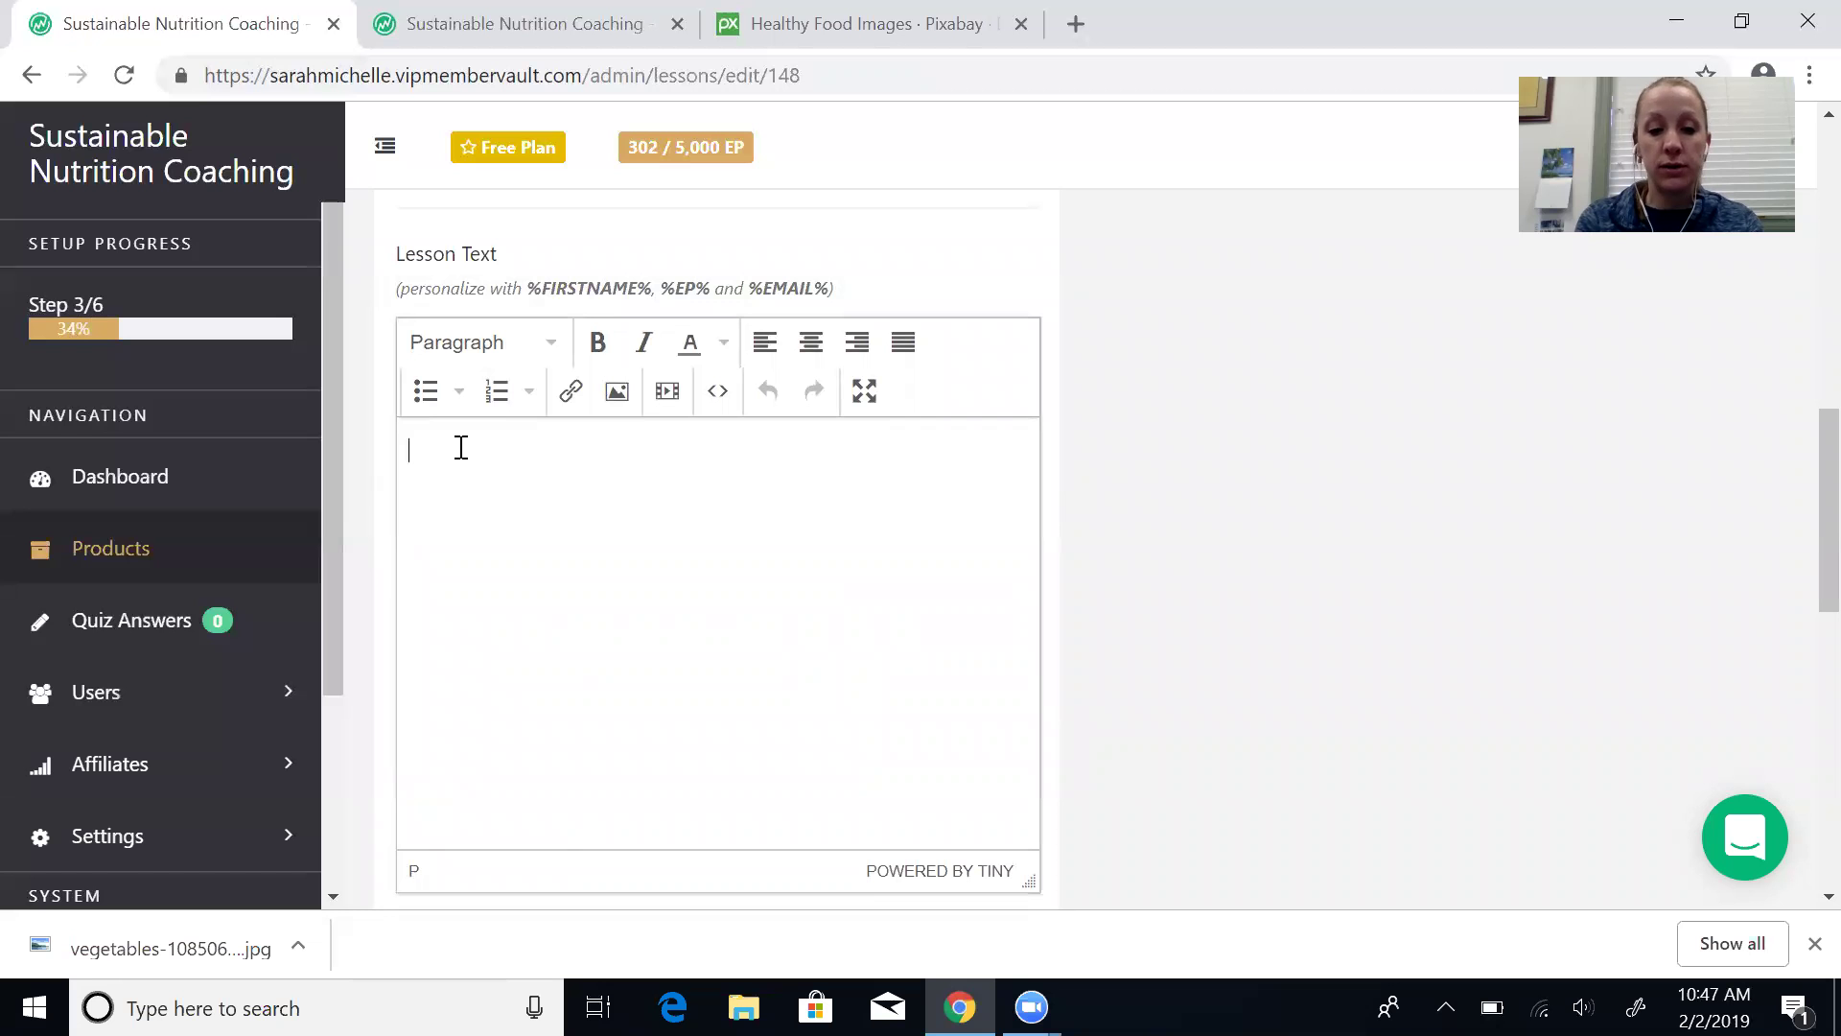
{"action": "left_click_drag", "start_coordinate": [1800, 453], "coordinate": [1801, 617]}
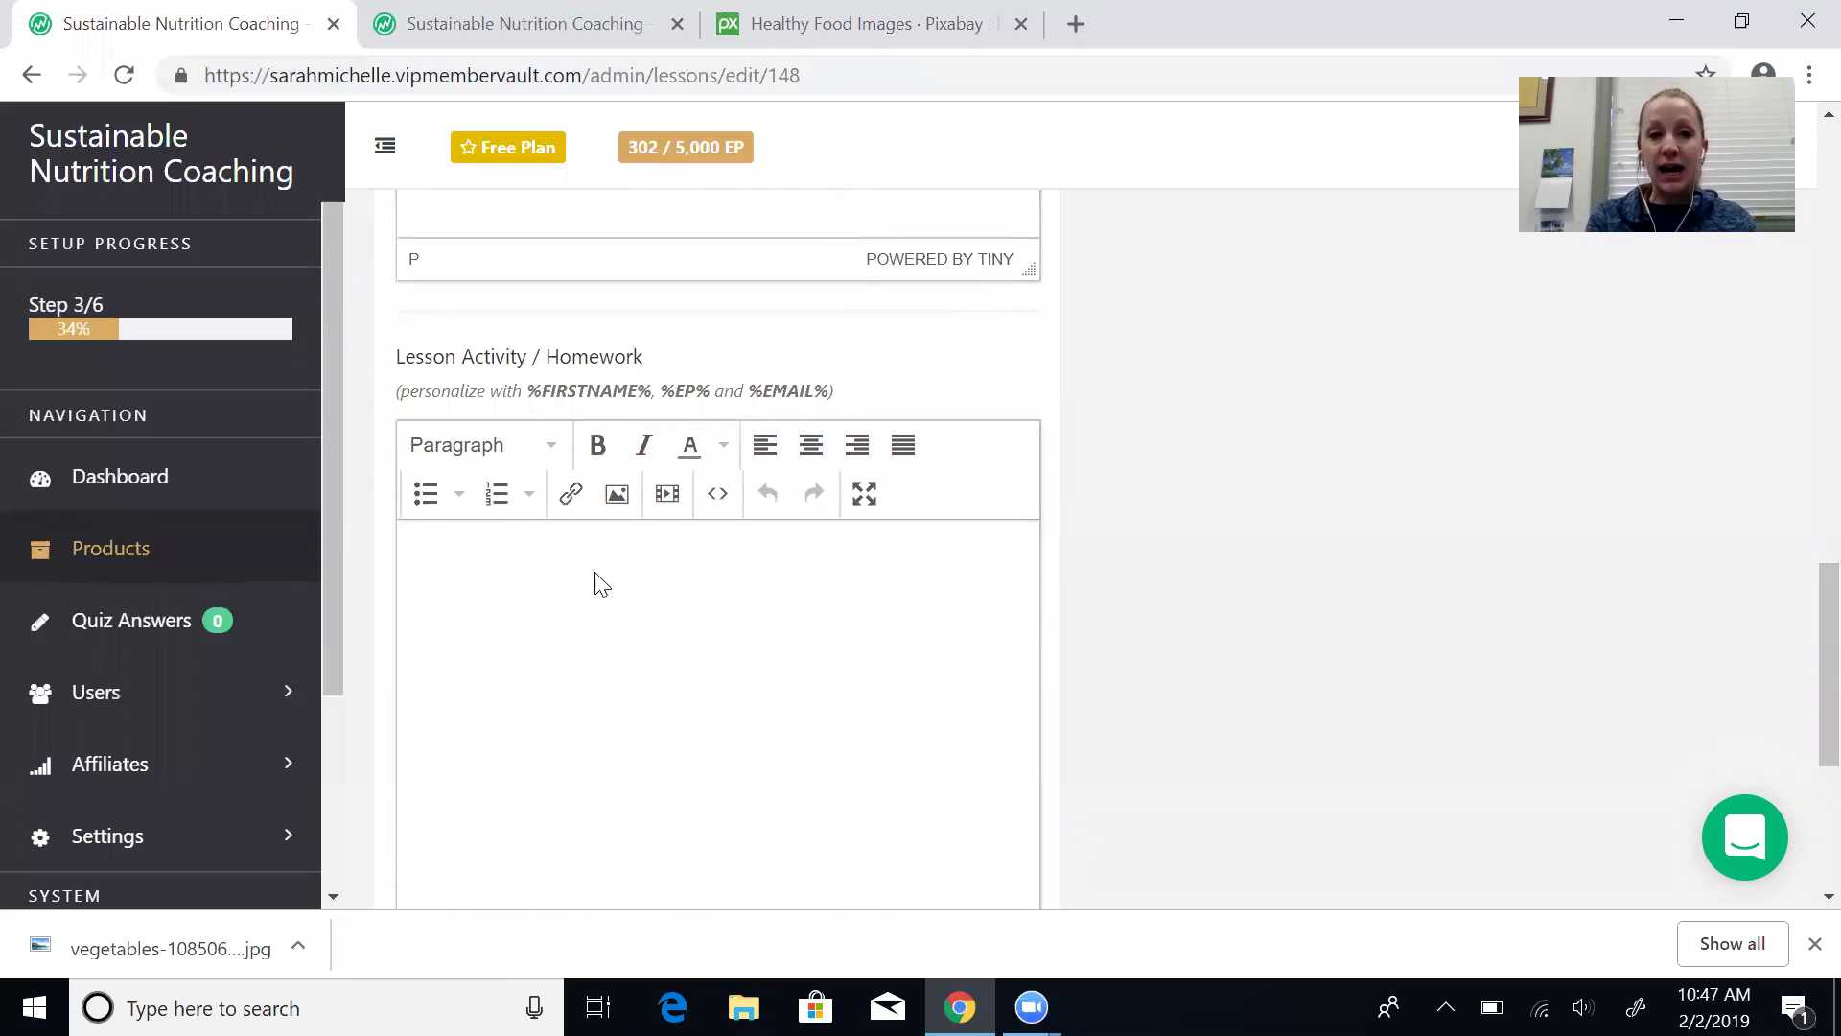
{"action": "type", "text": "Action ite"}
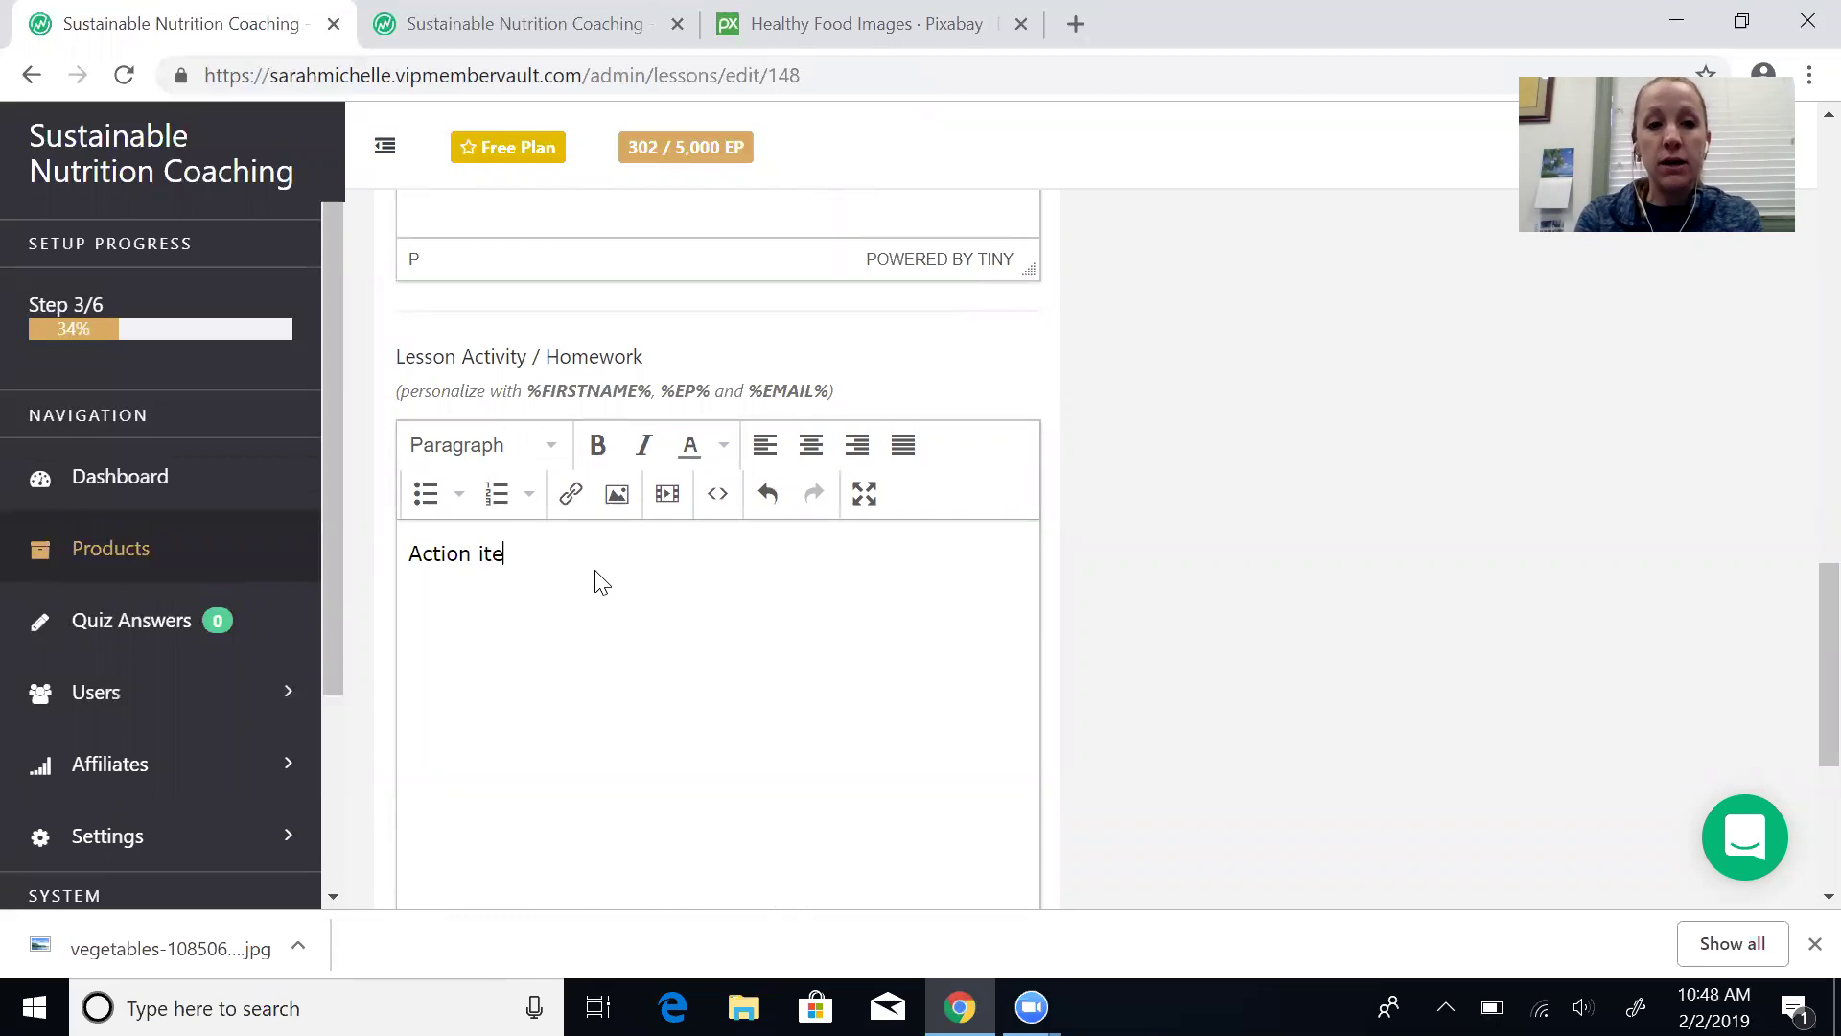
{"action": "type", "text": "m:"}
{"action": "key", "text": "Return"}
{"action": "type", "text": "Accou"}
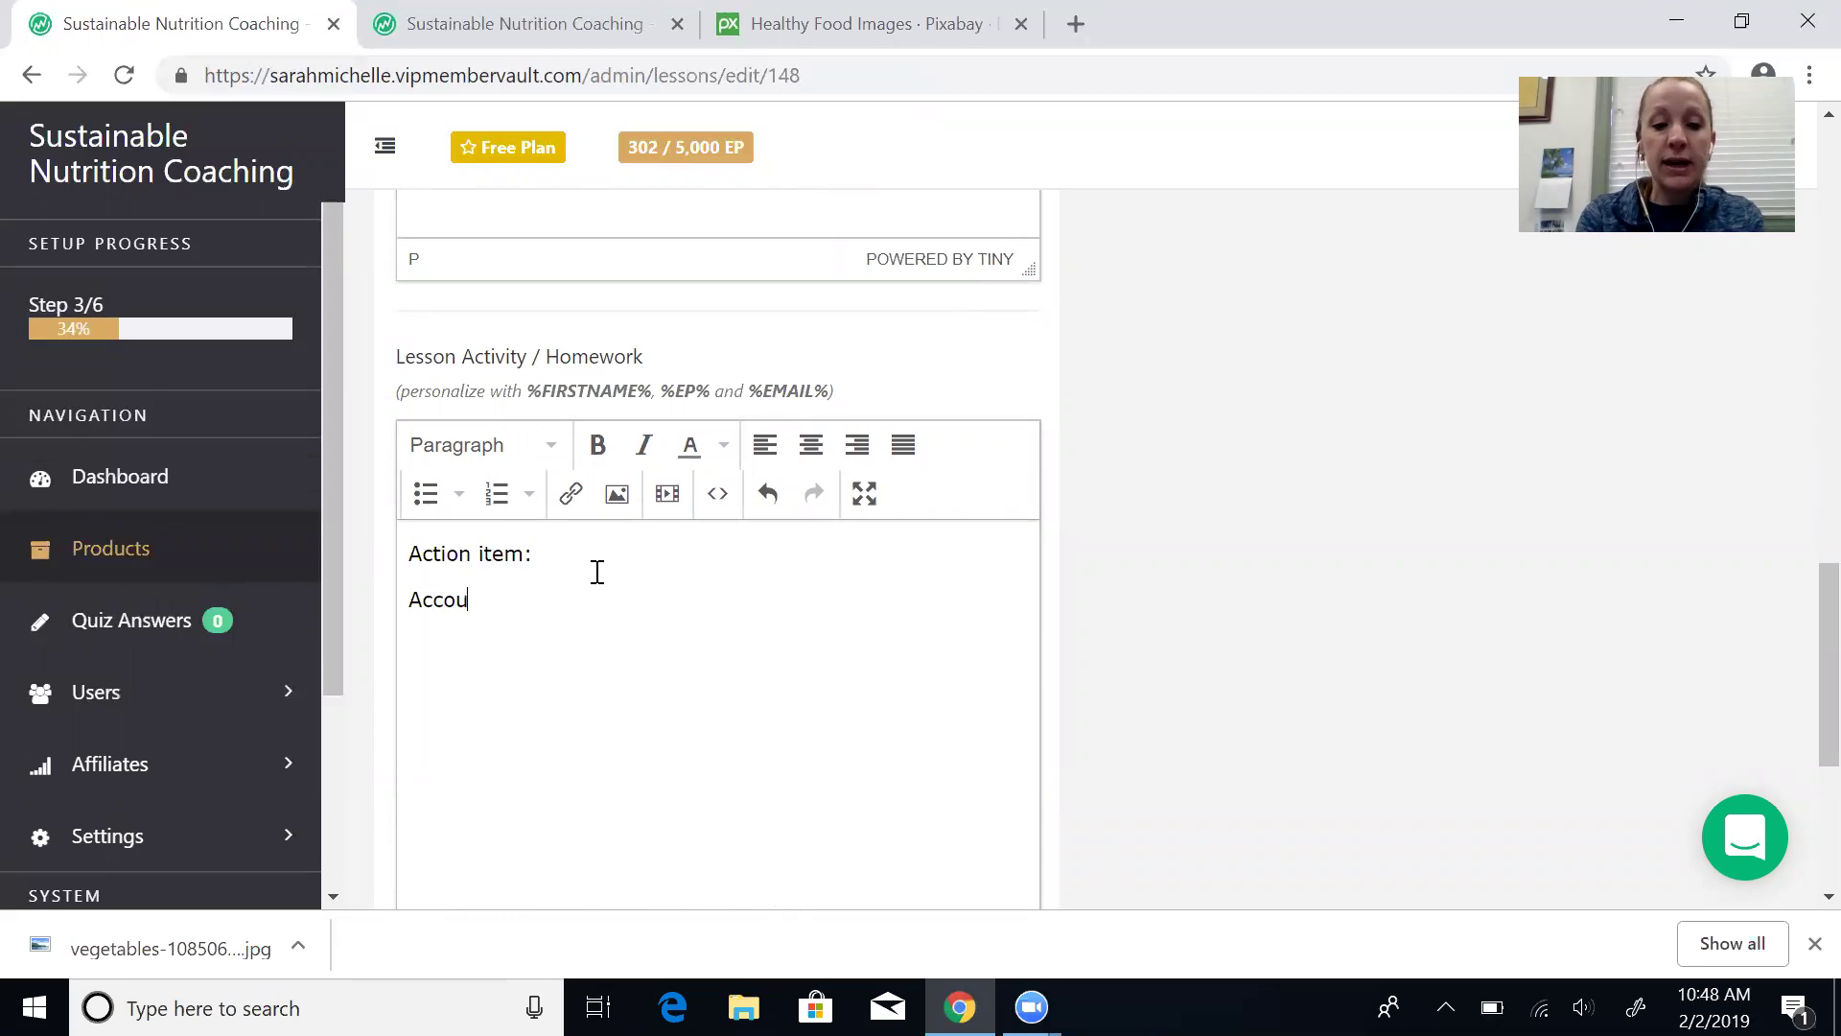
{"action": "type", "text": "ntability task:"}
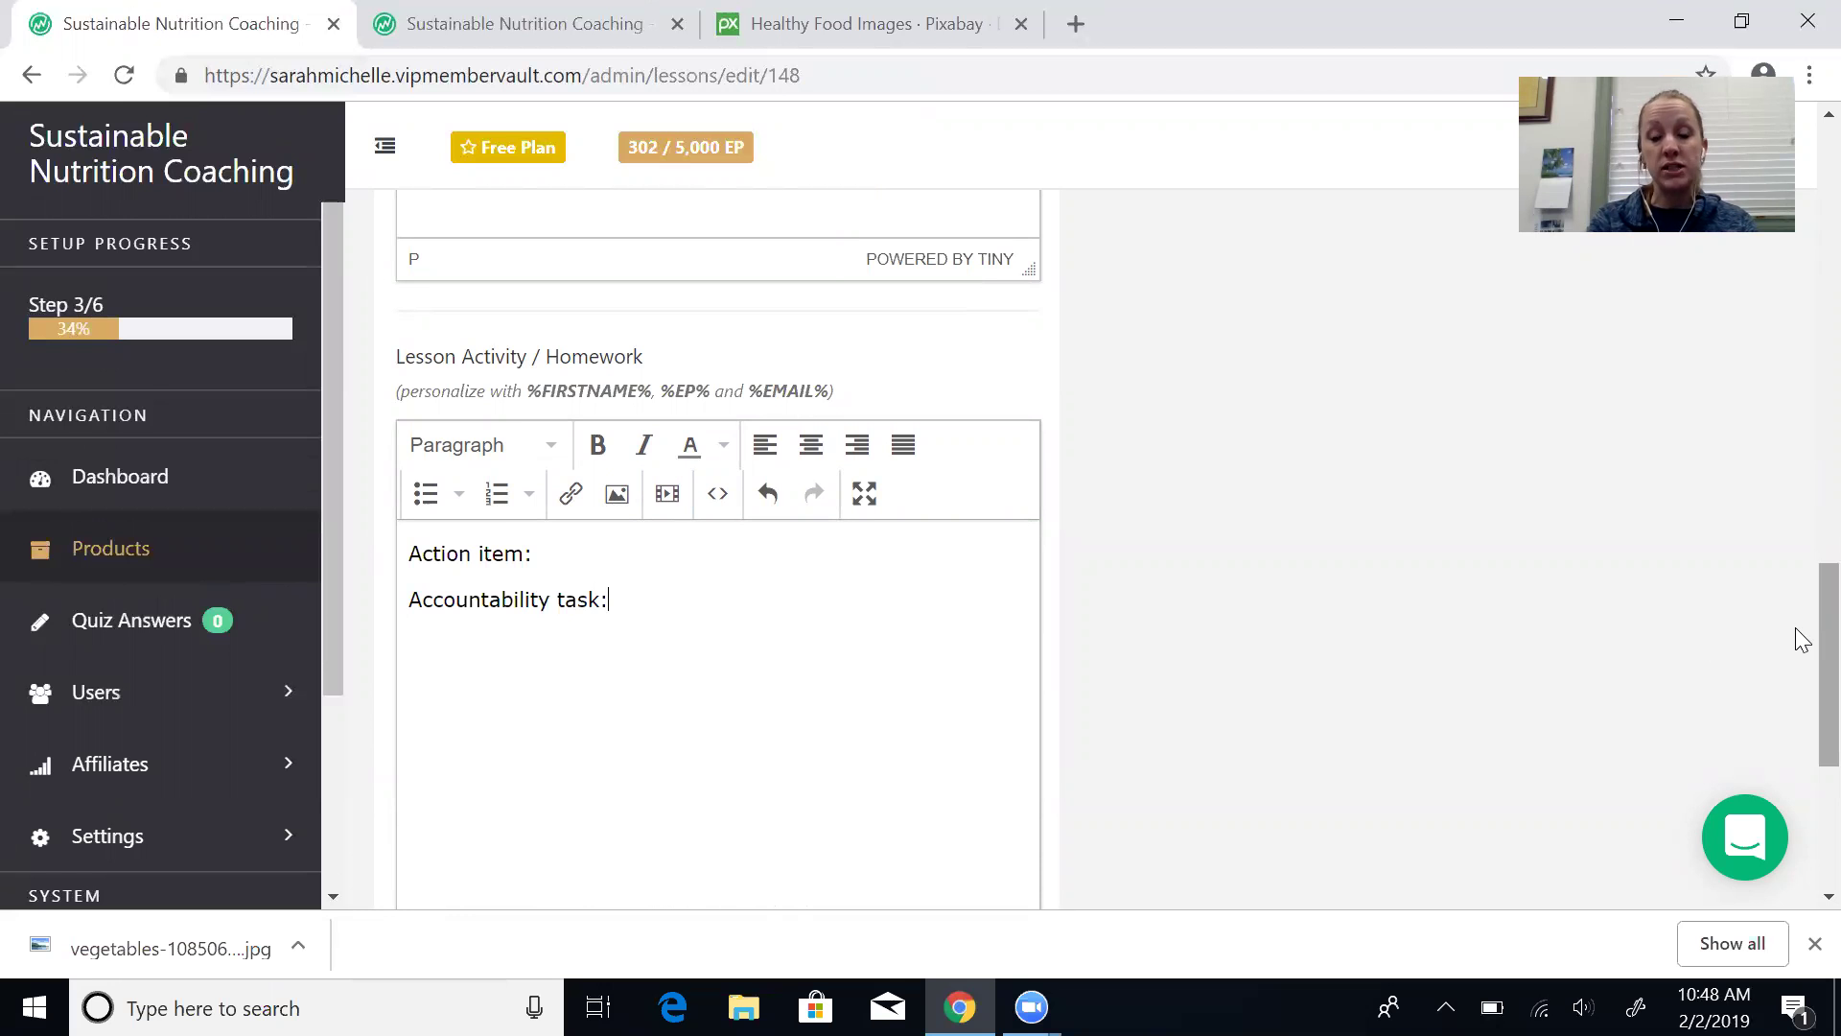
Step: View the form for adding a lesson file and return to the lesson without adding one
{"action": "left_click_drag", "start_coordinate": [1803, 641], "coordinate": [1795, 192]}
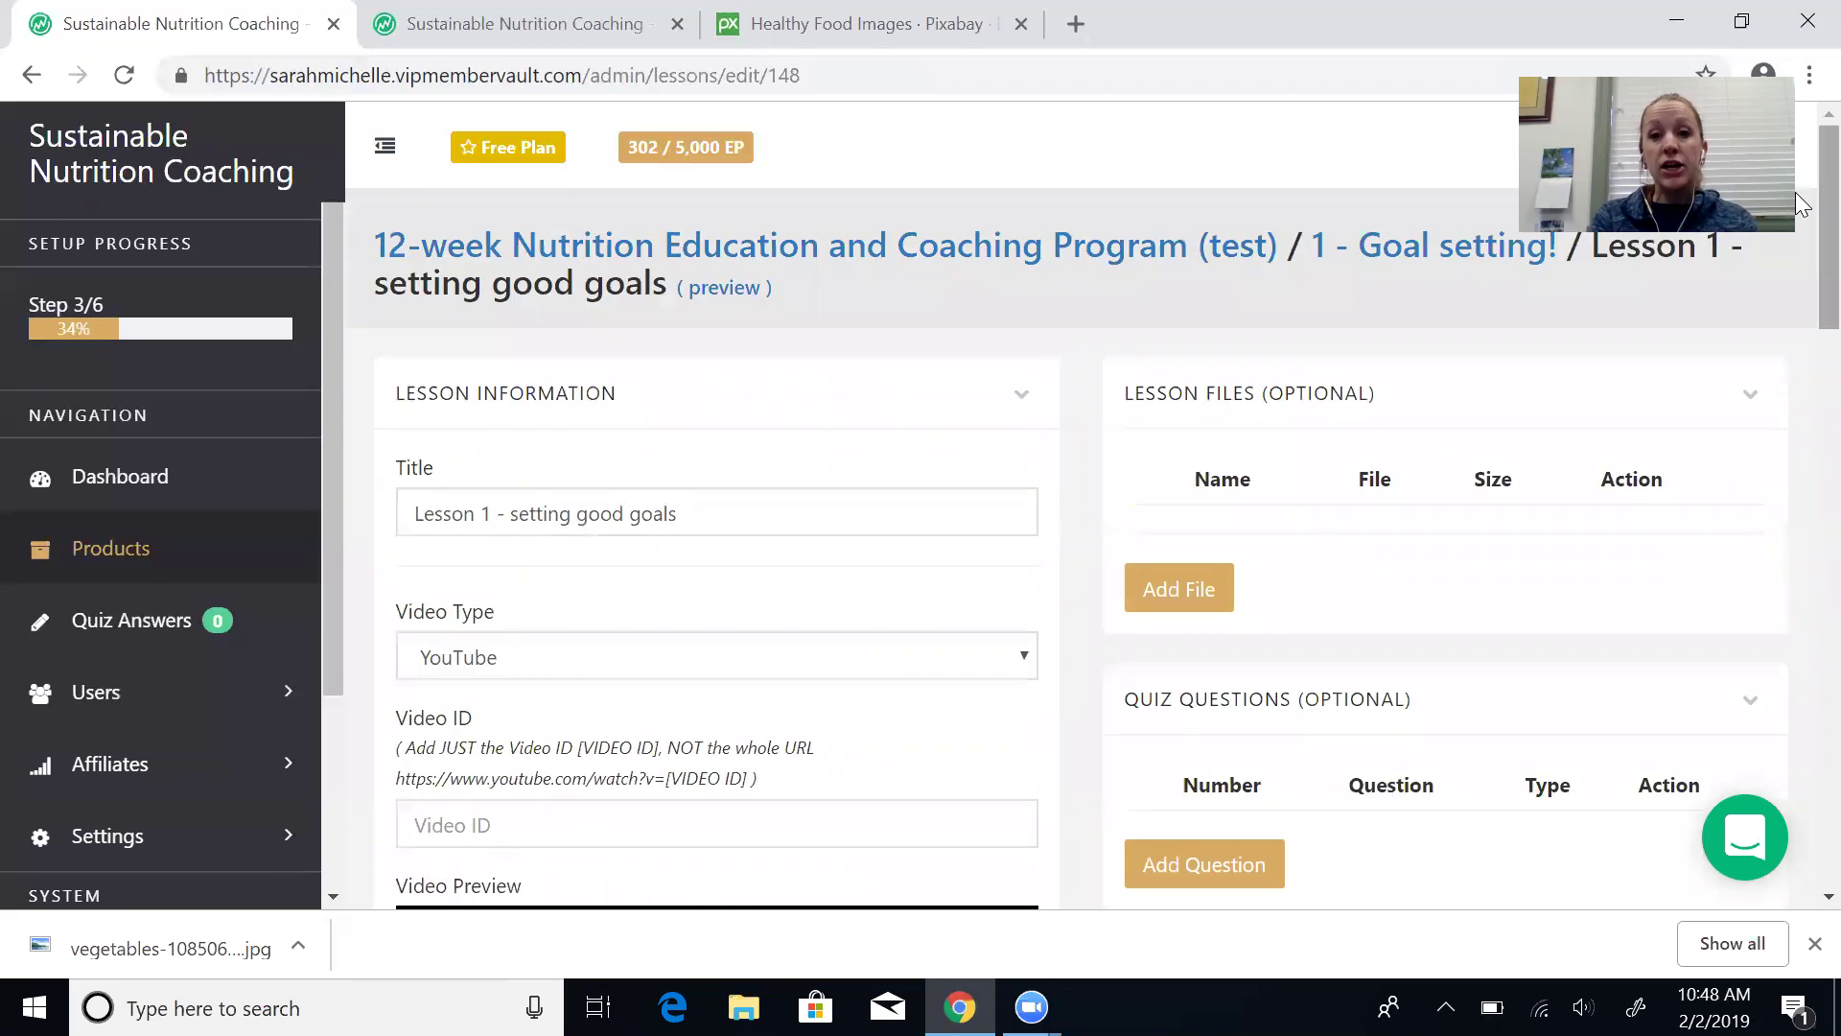
{"action": "left_click", "coordinate": [1166, 595]}
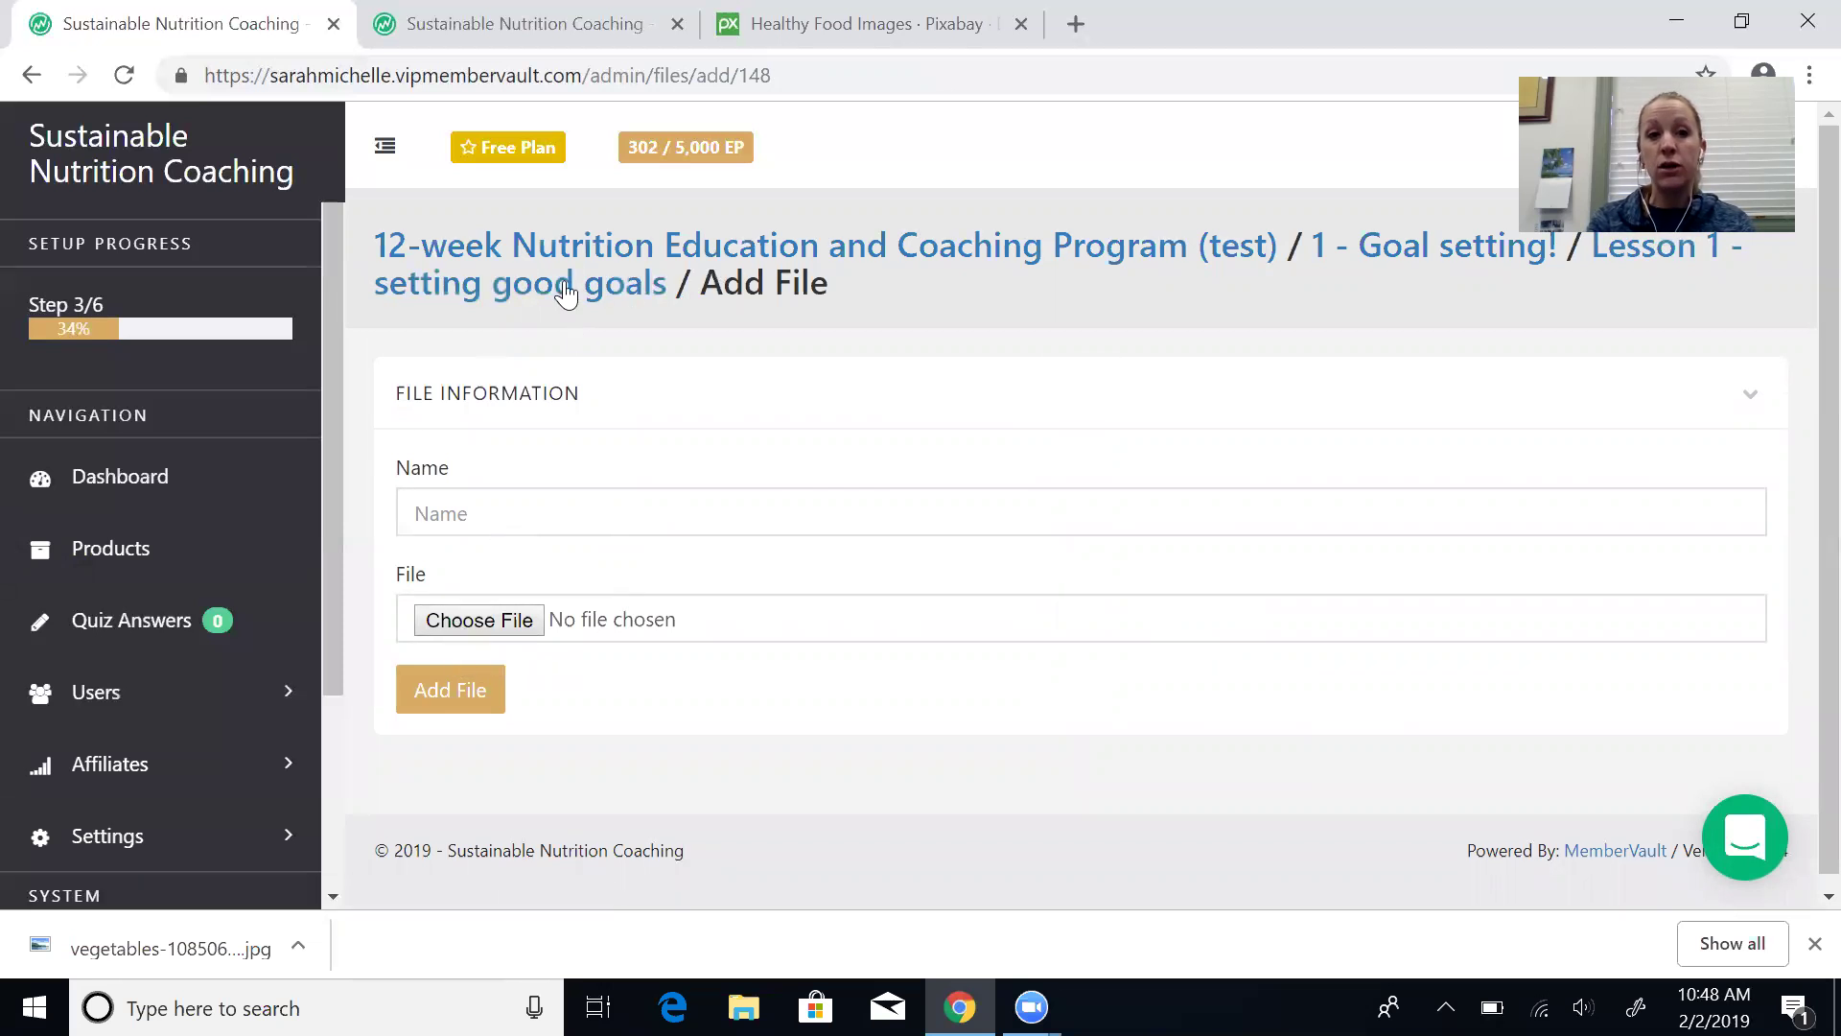
{"action": "left_click", "coordinate": [1607, 252]}
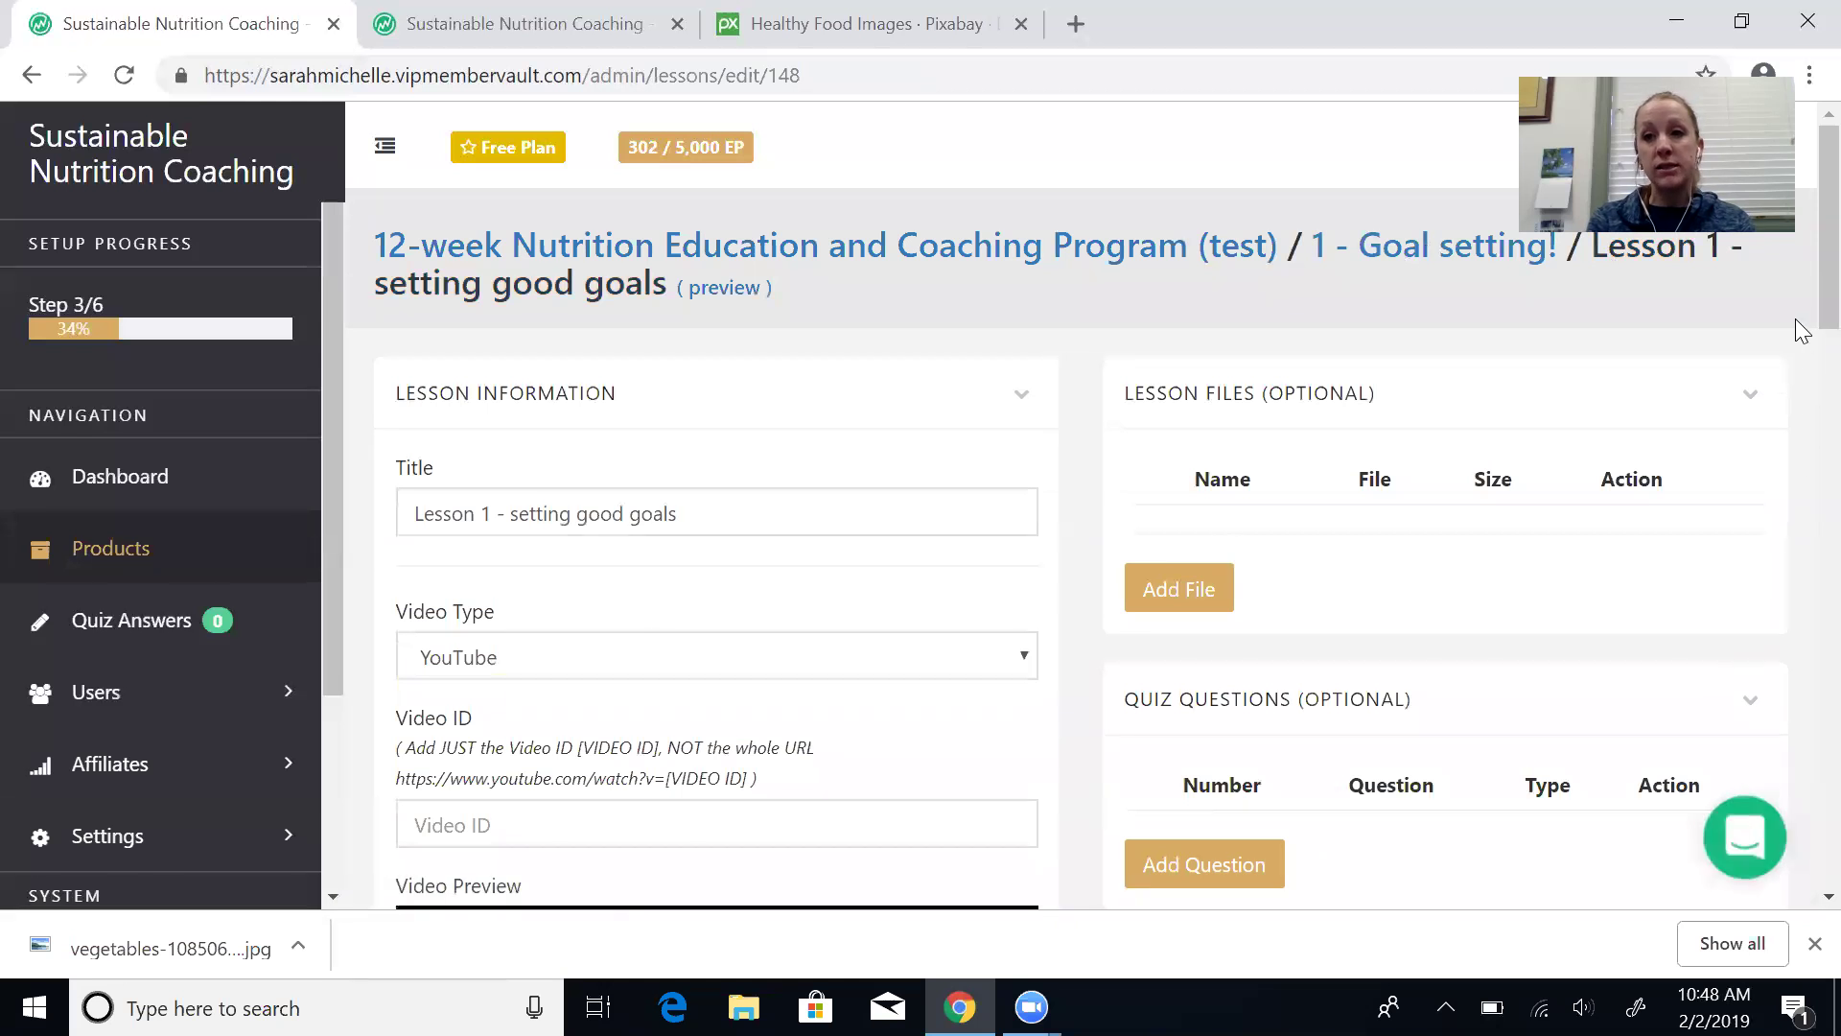
{"action": "scroll", "coordinate": [1803, 321], "scroll_direction": "down", "scroll_amount": 2}
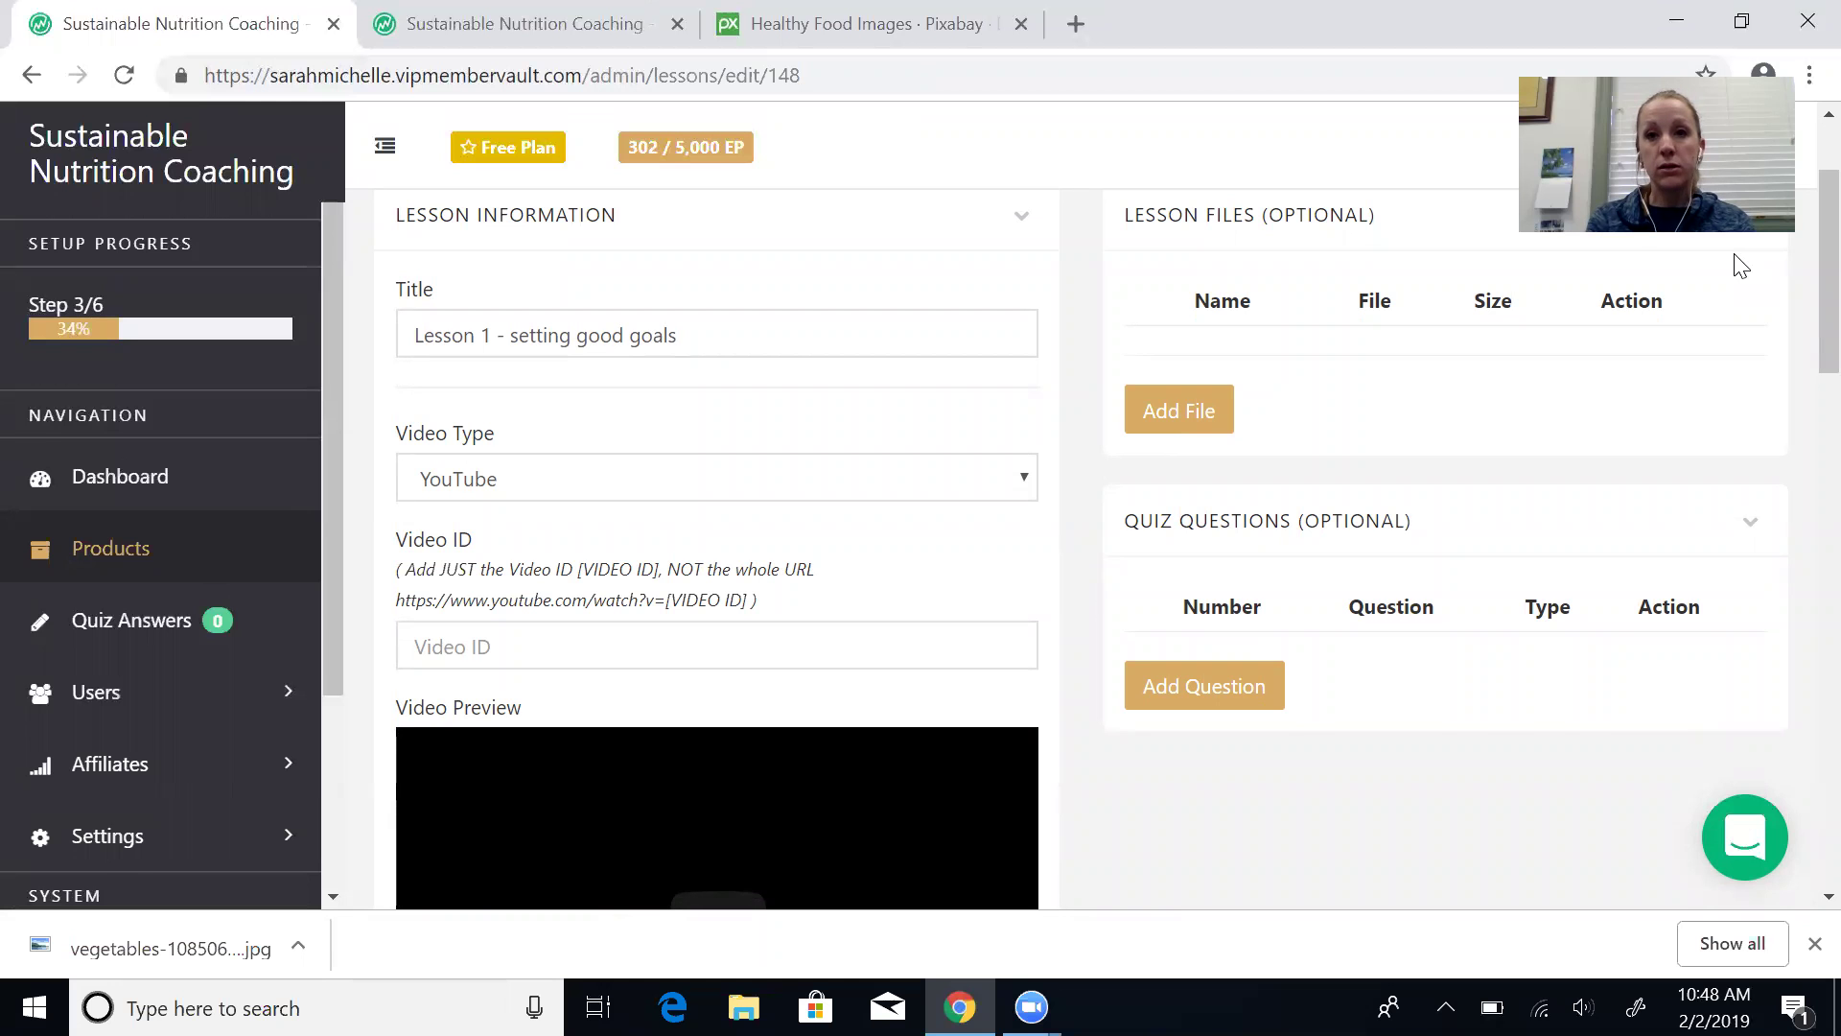
{"action": "left_click", "coordinate": [1733, 254]}
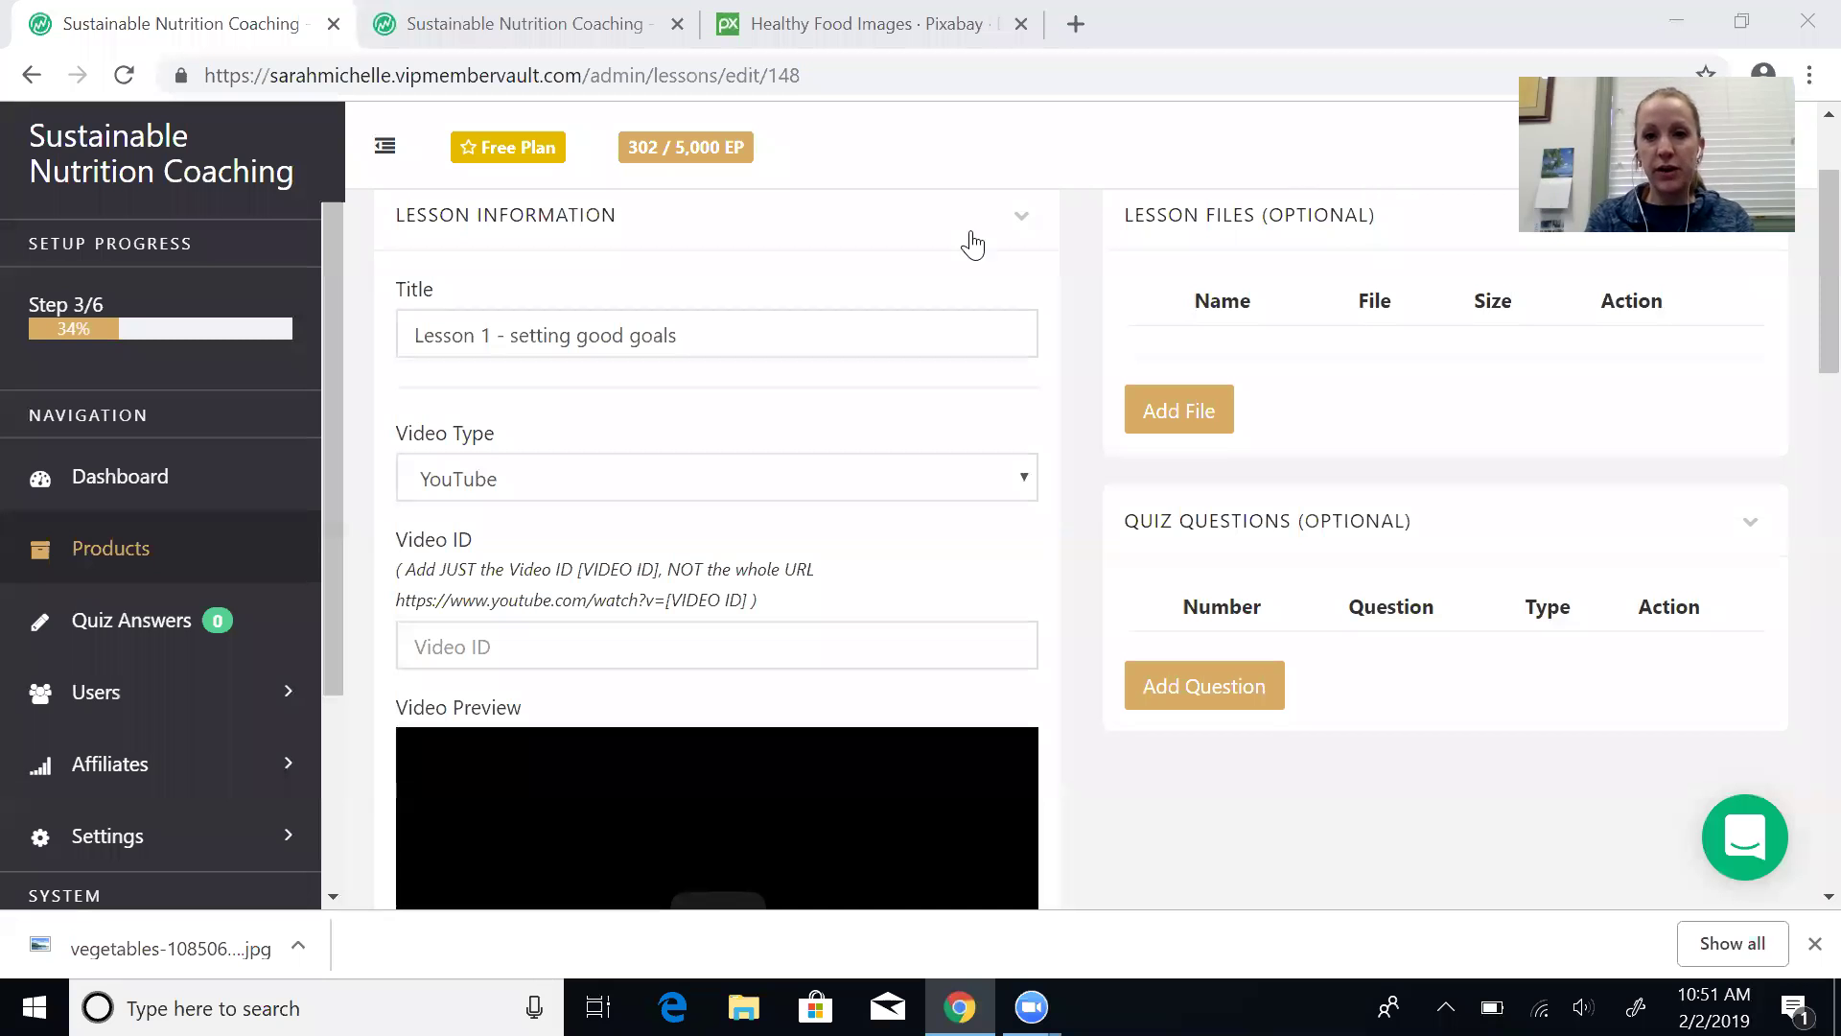
Step: Add an essay quiz question to the lesson: "What are your goals for the 12 weeks?"
{"action": "left_click", "coordinate": [1183, 692]}
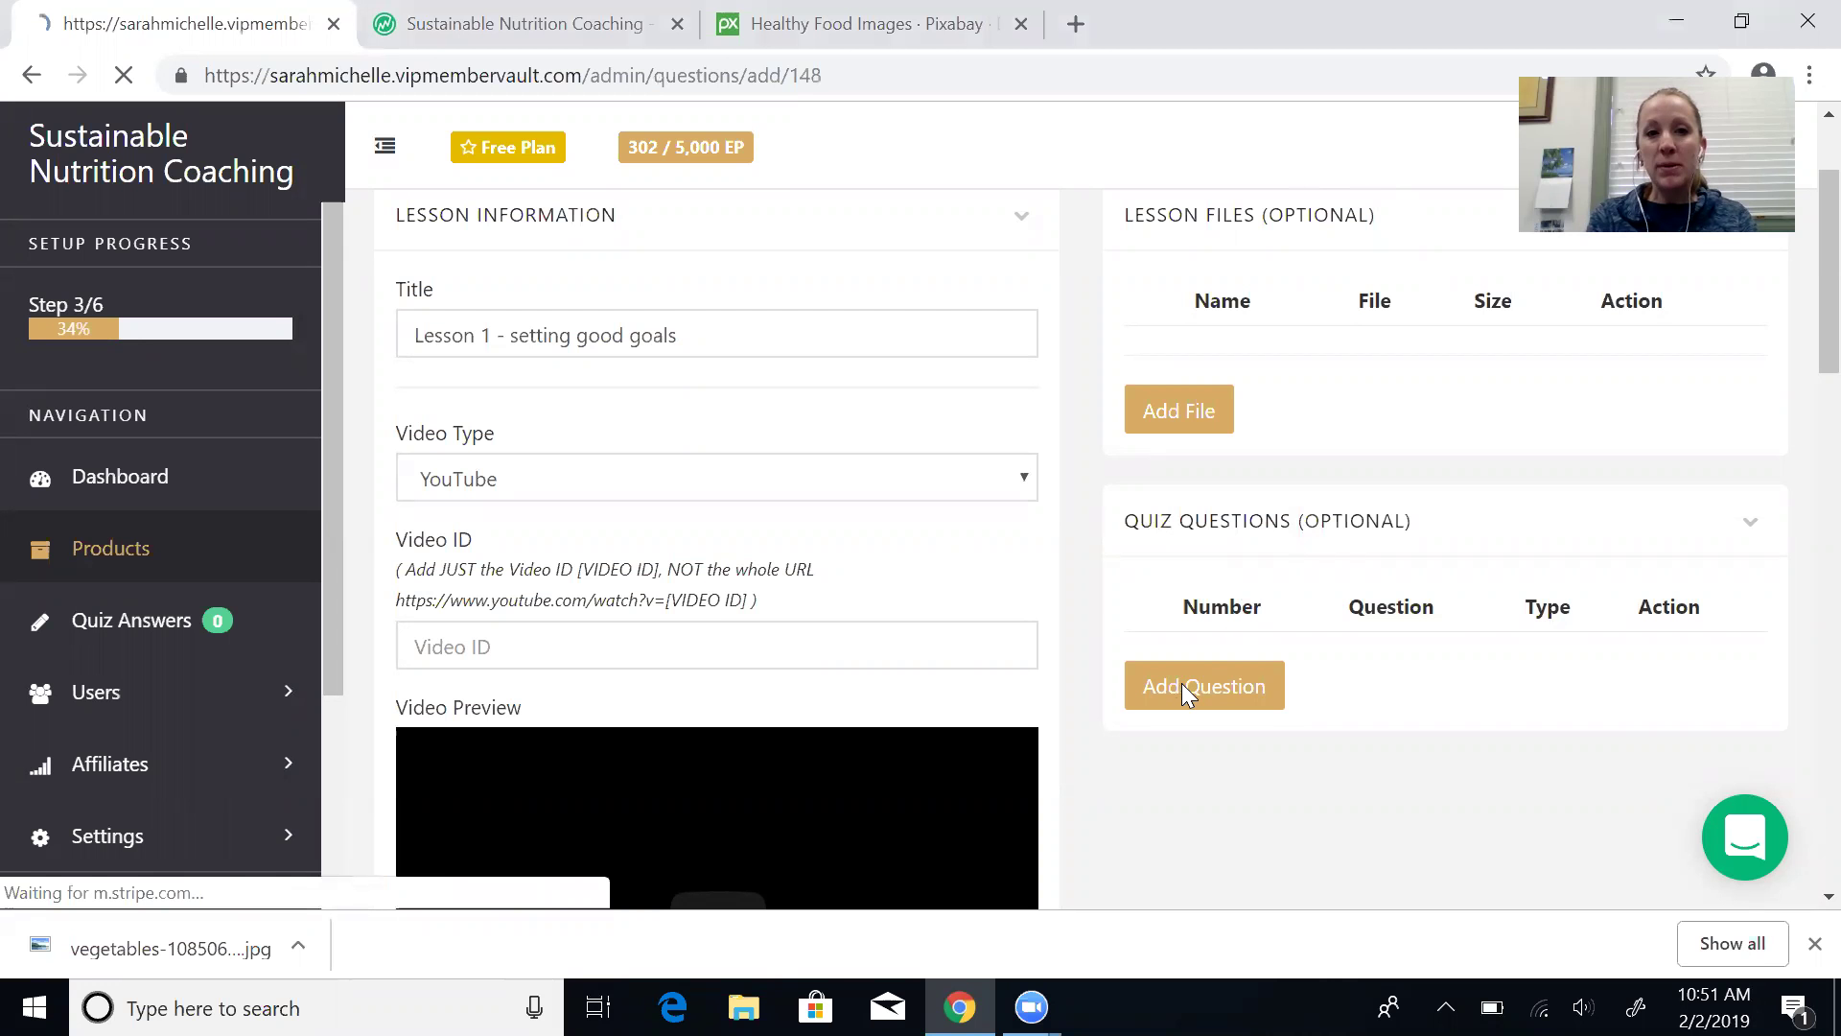
{"action": "left_click", "coordinate": [739, 520]}
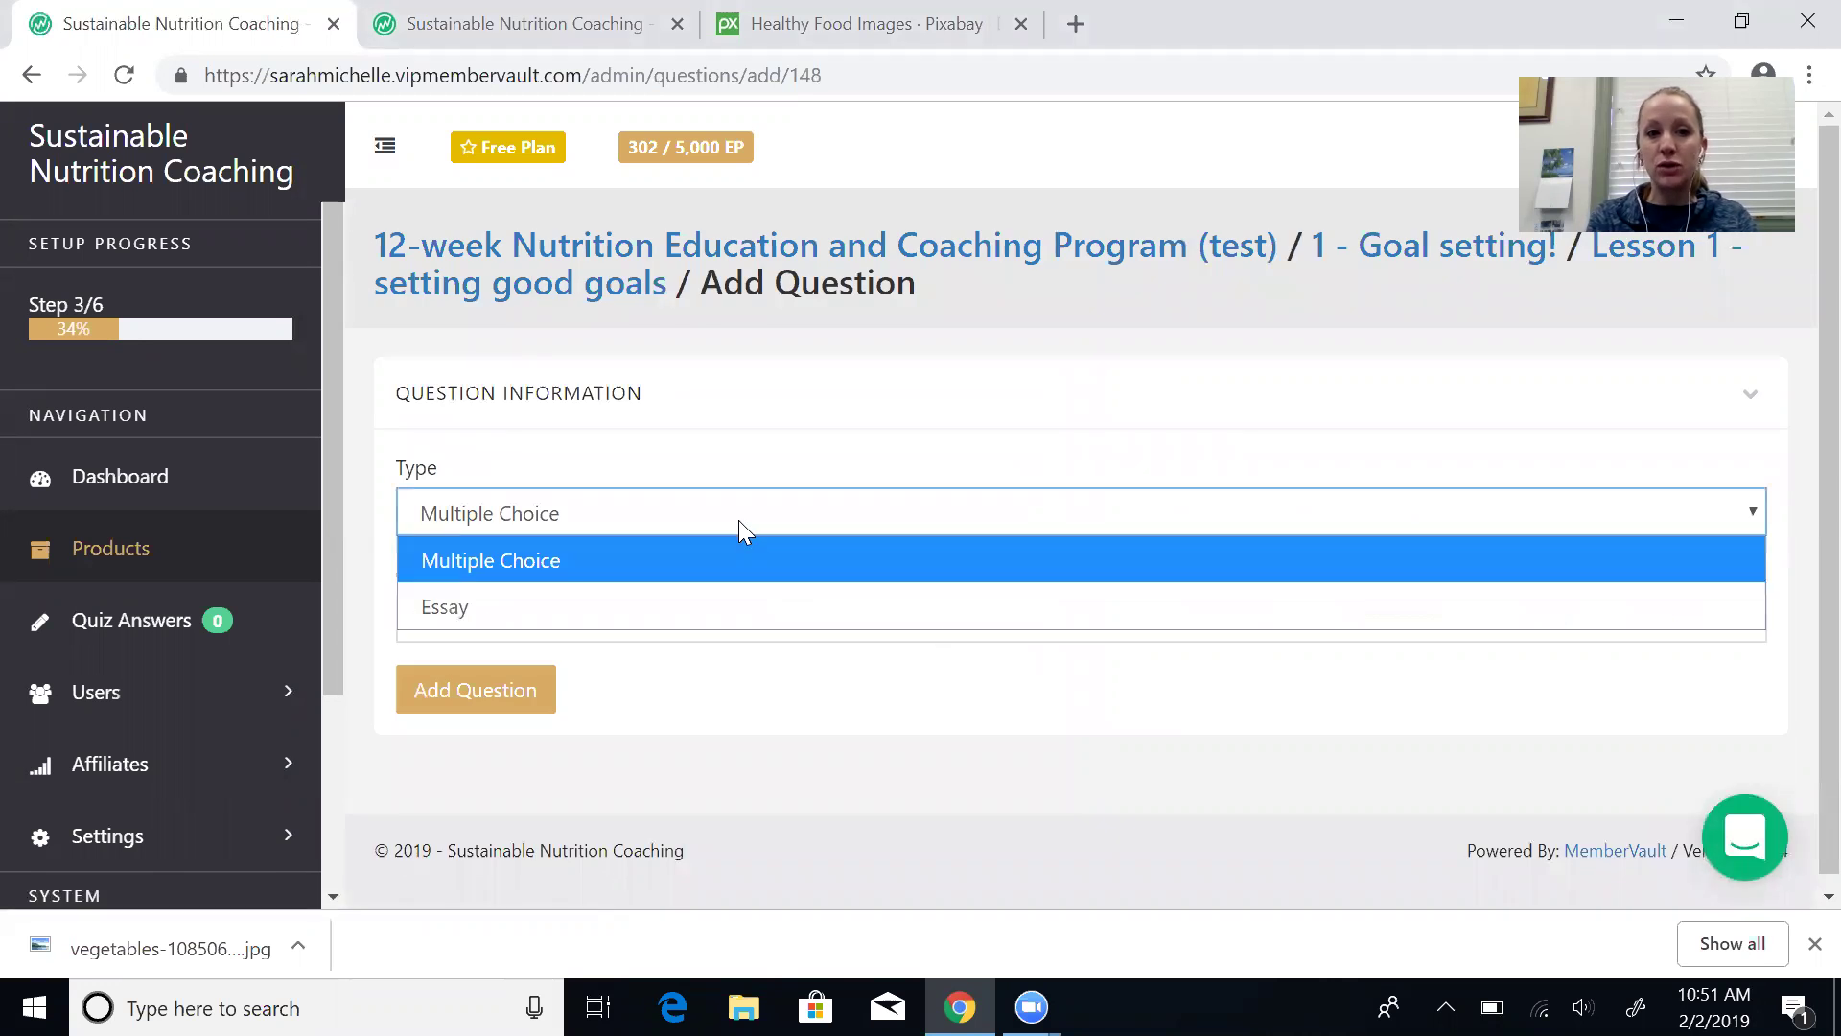
{"action": "left_click", "coordinate": [619, 601]}
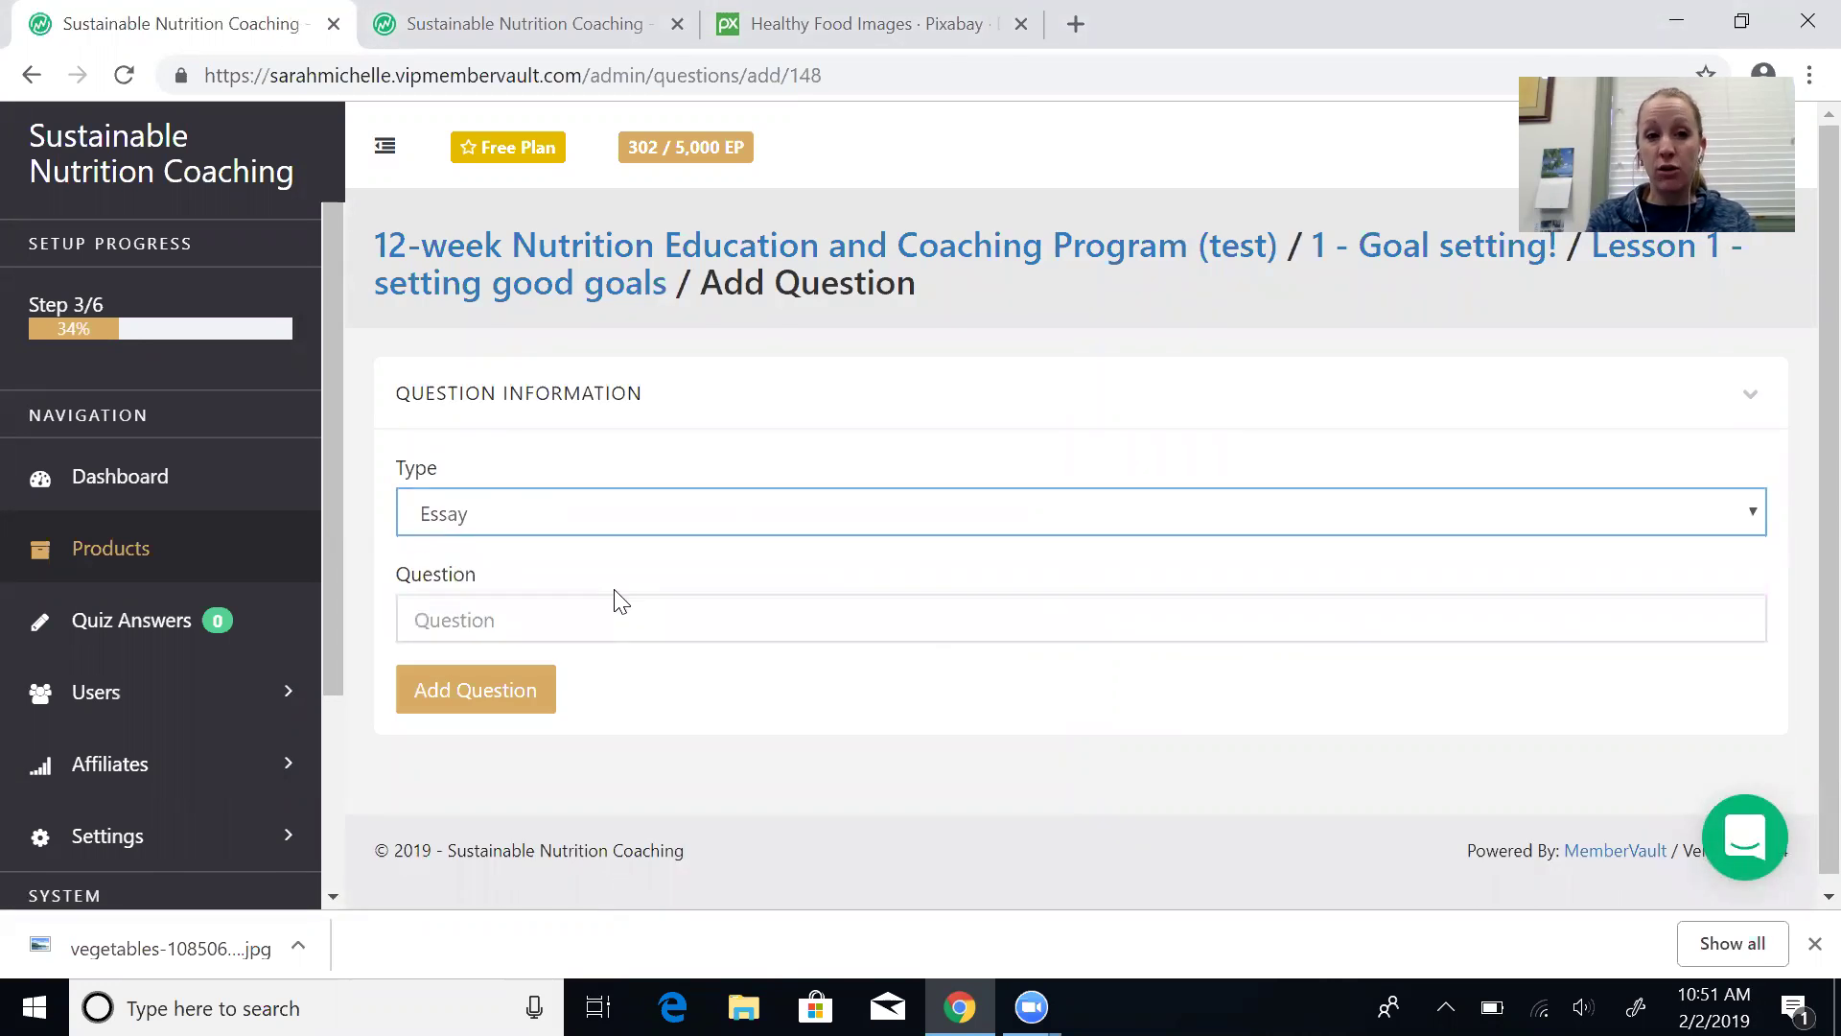
{"action": "left_click", "coordinate": [540, 625]}
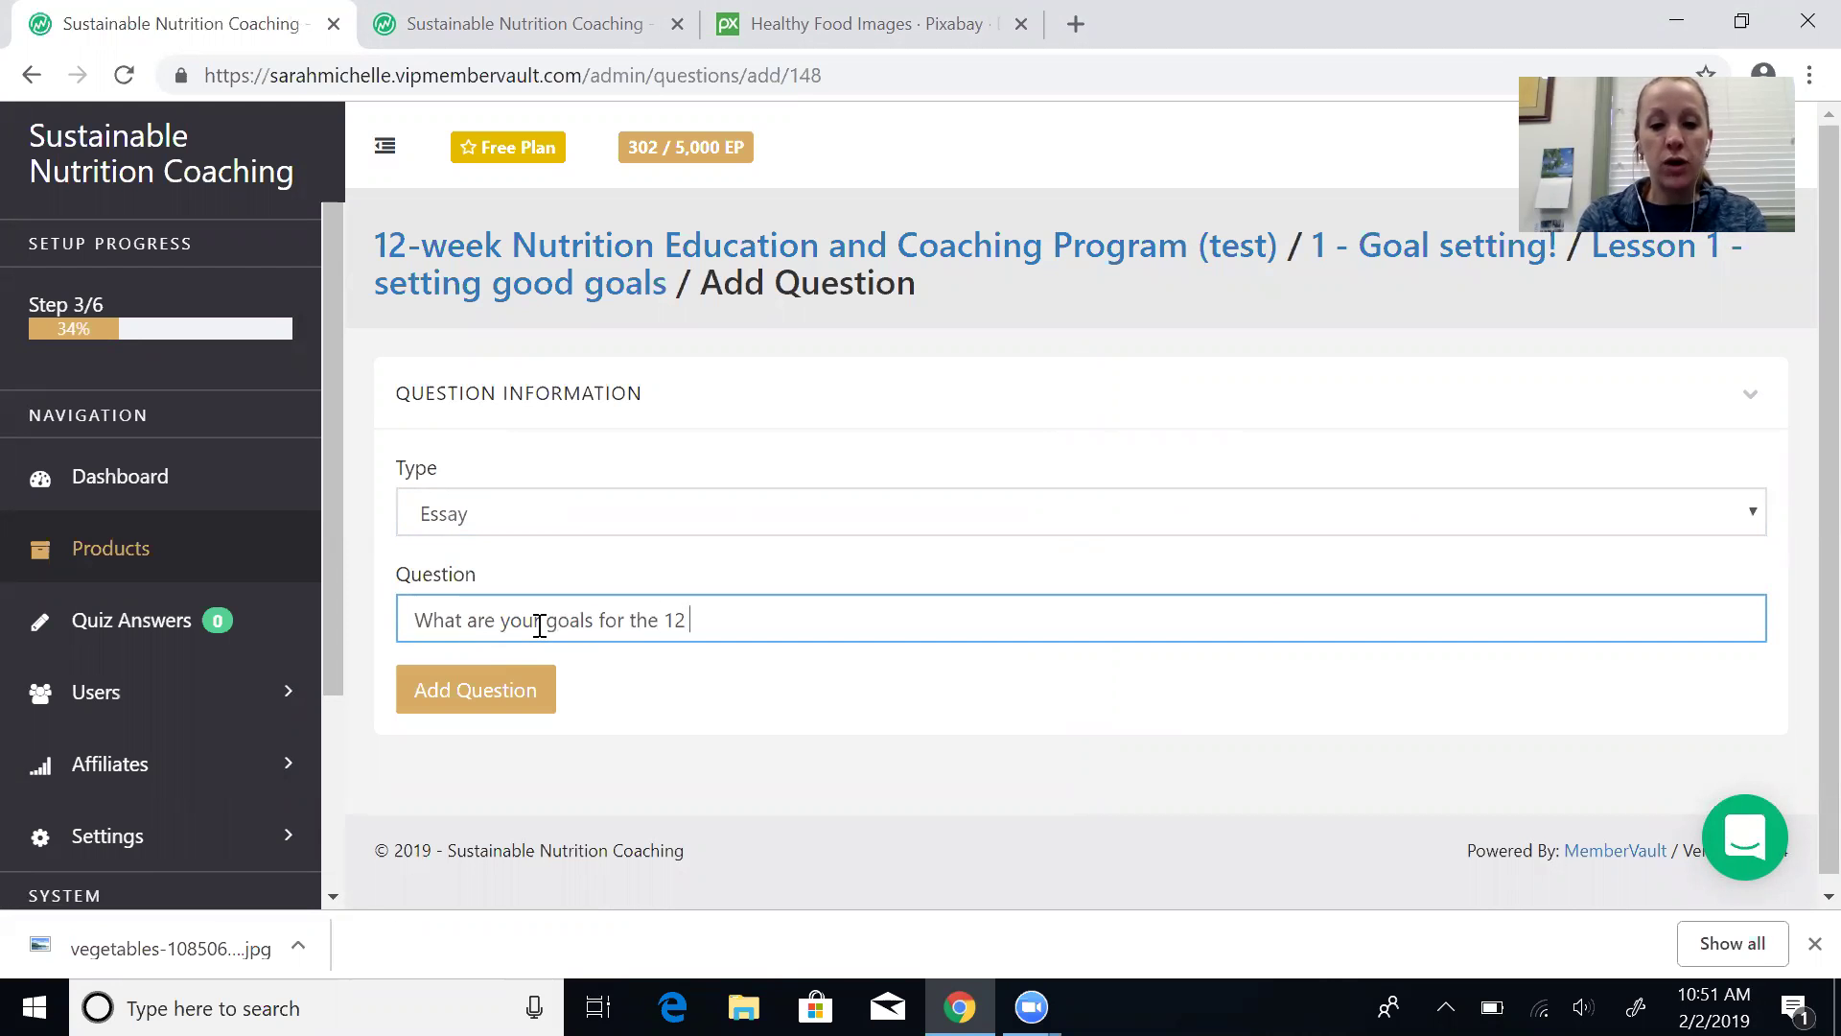
{"action": "left_click", "coordinate": [499, 698]}
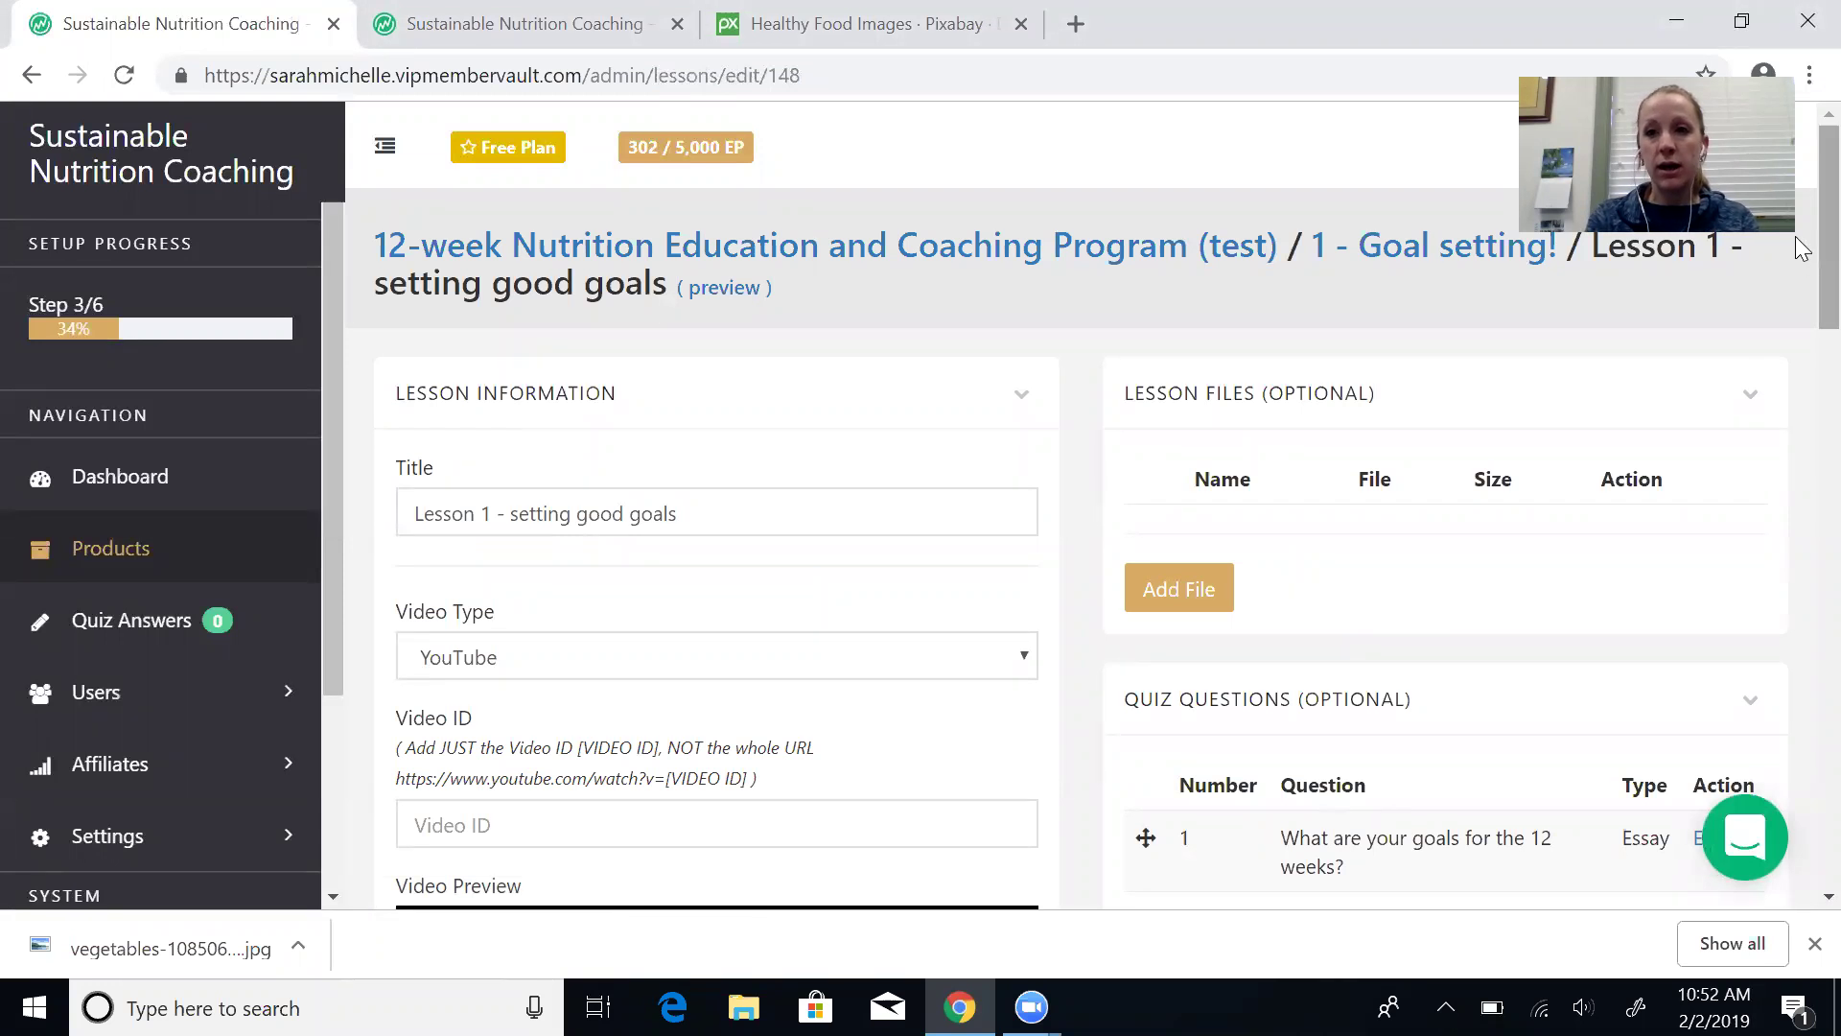
Step: Save the lesson and return to the 12-week Nutrition Education and Coaching Program (test) product page
{"action": "left_click_drag", "start_coordinate": [1826, 236], "coordinate": [1796, 666]}
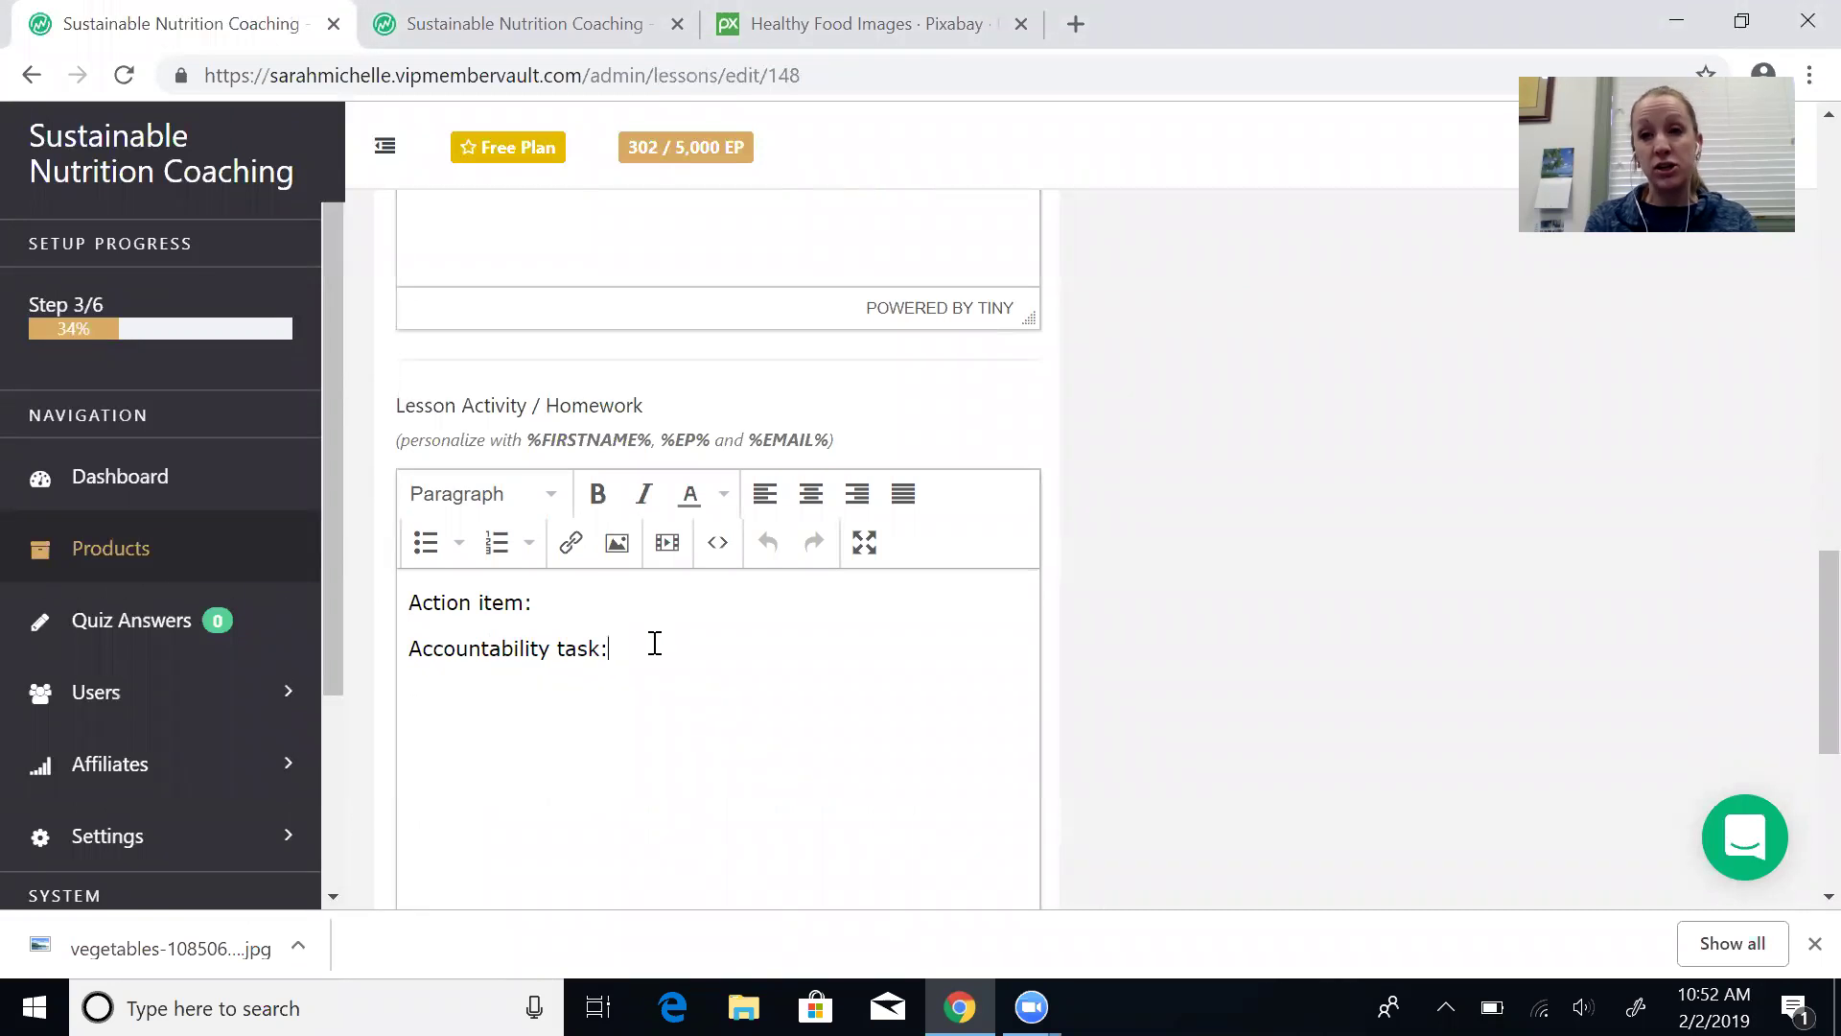
{"action": "left_click_drag", "start_coordinate": [1801, 542], "coordinate": [1796, 724]}
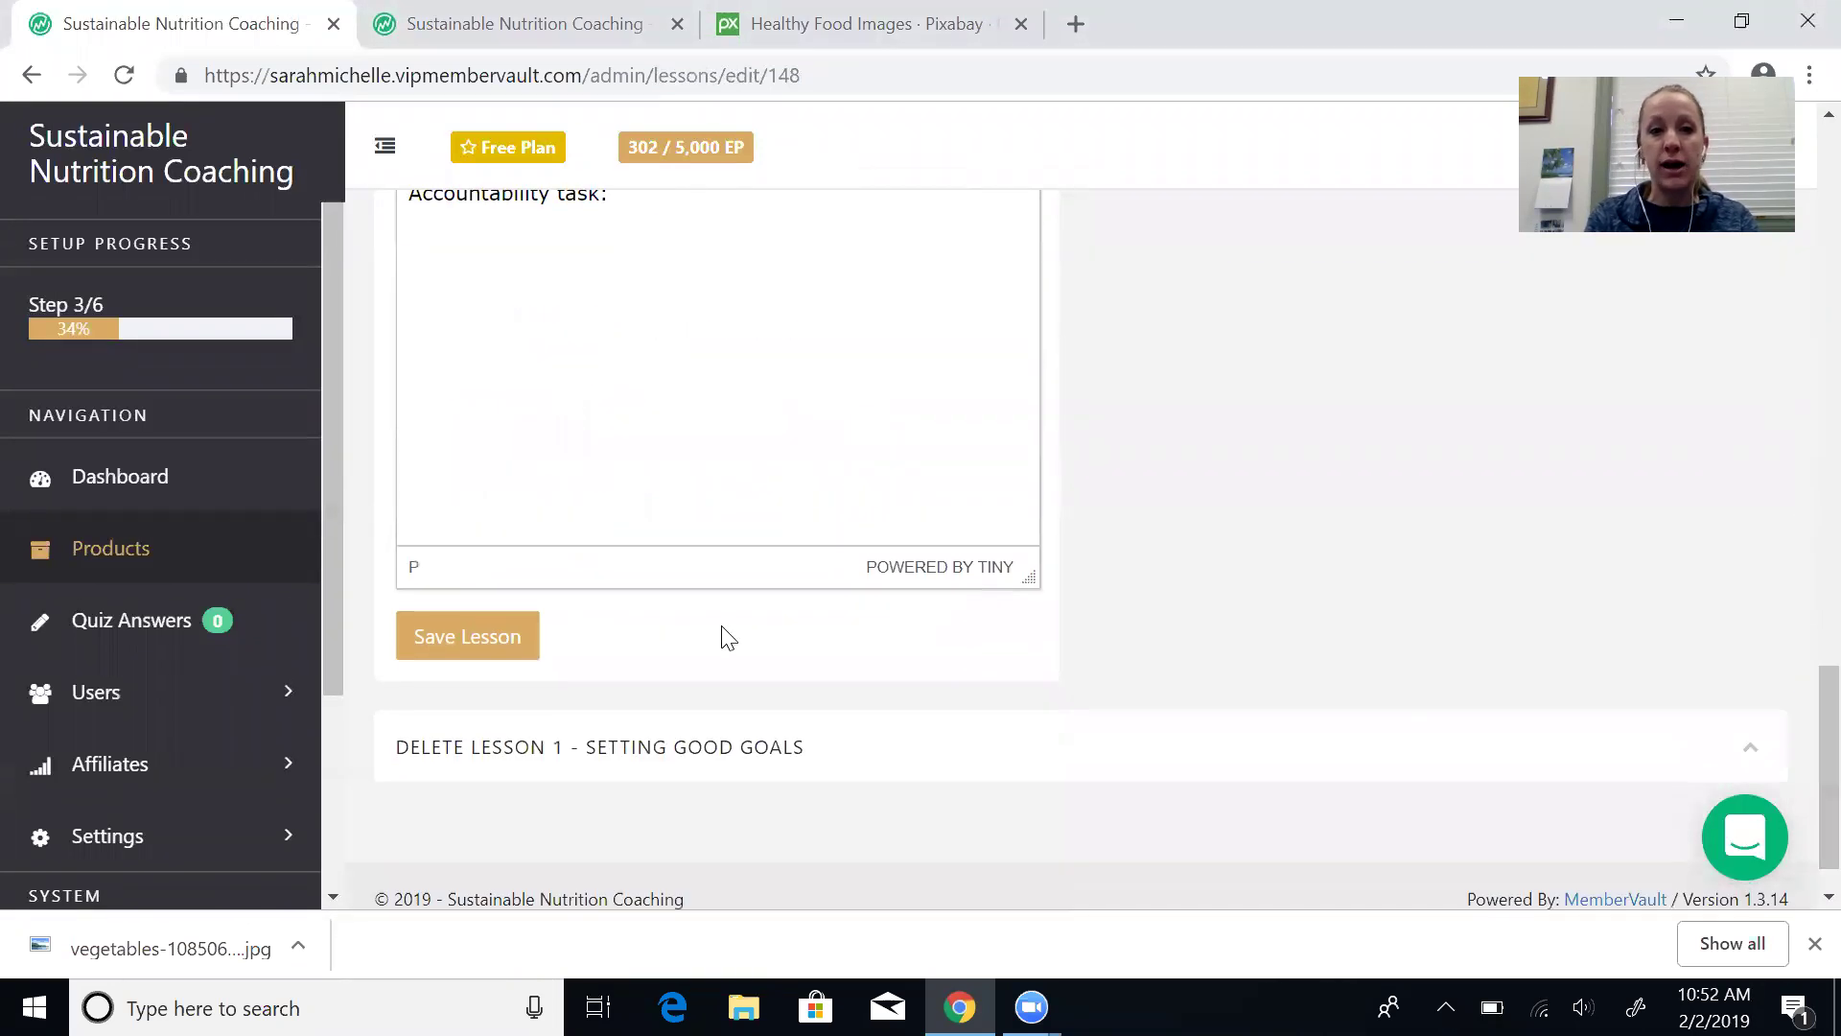
{"action": "left_click", "coordinate": [528, 639]}
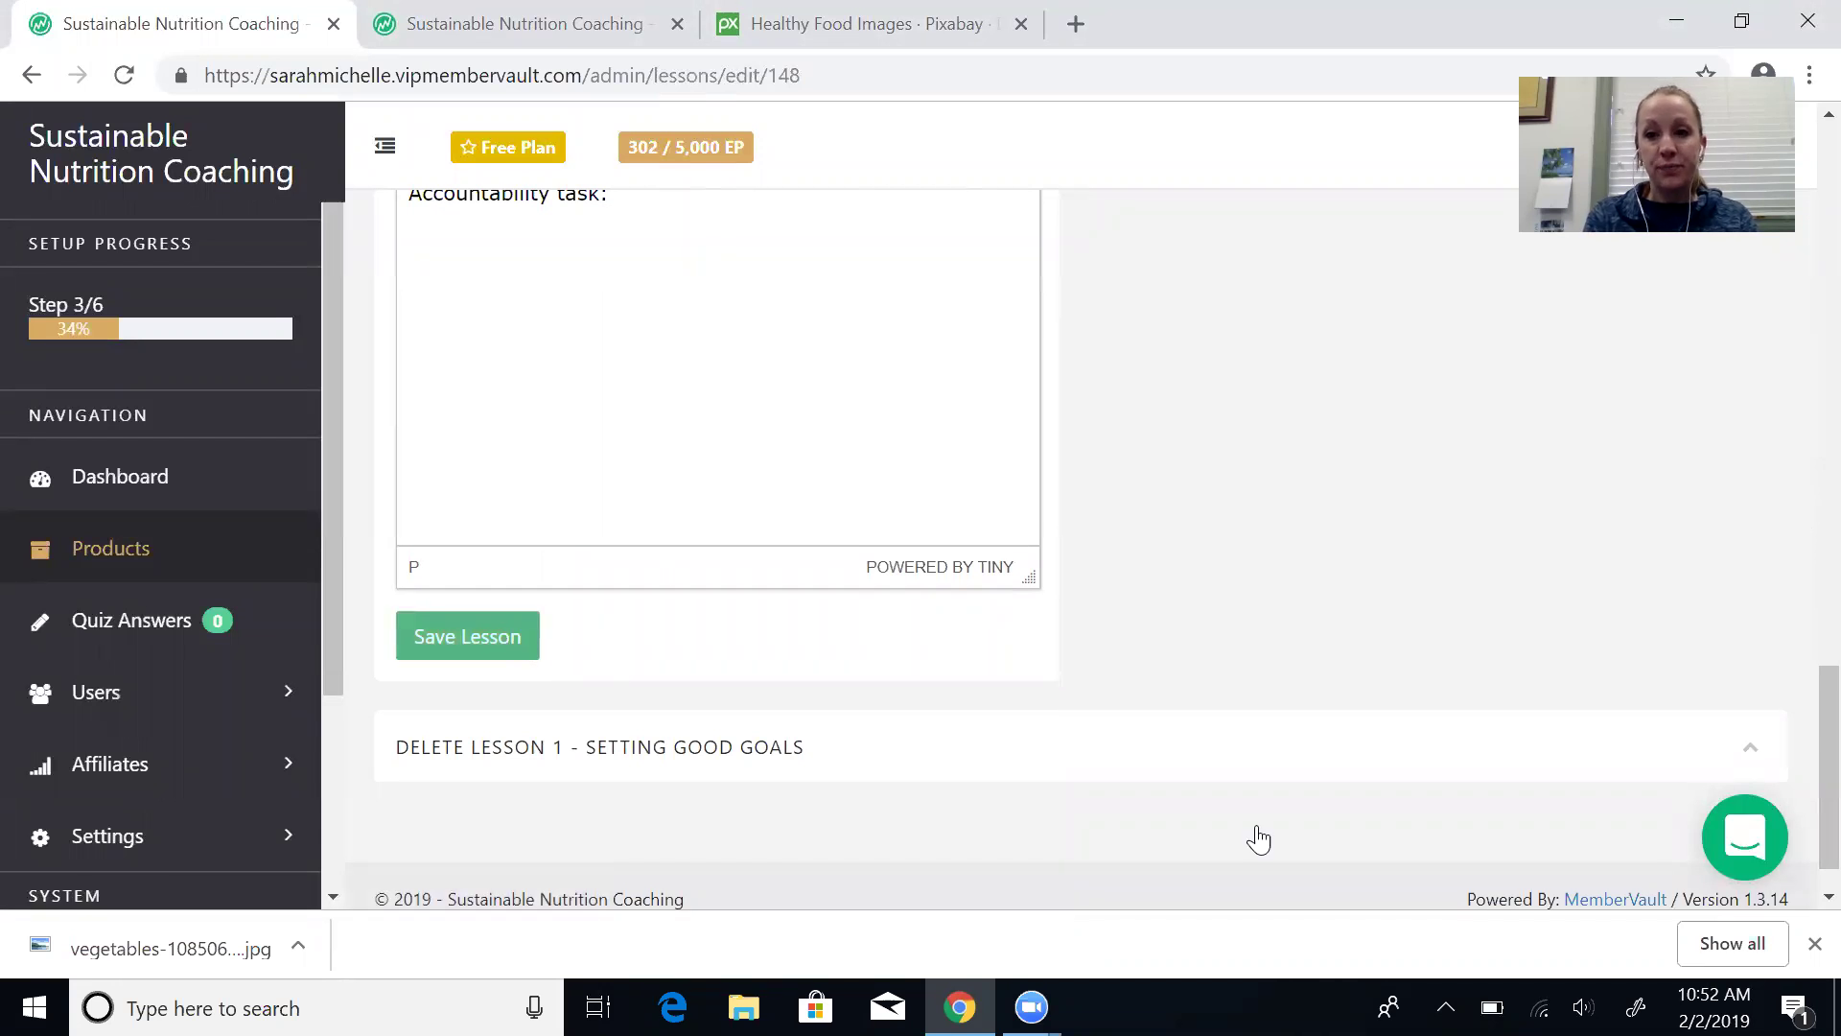
{"action": "left_click_drag", "start_coordinate": [1795, 775], "coordinate": [1801, 222]}
{"action": "left_click", "coordinate": [1056, 255]}
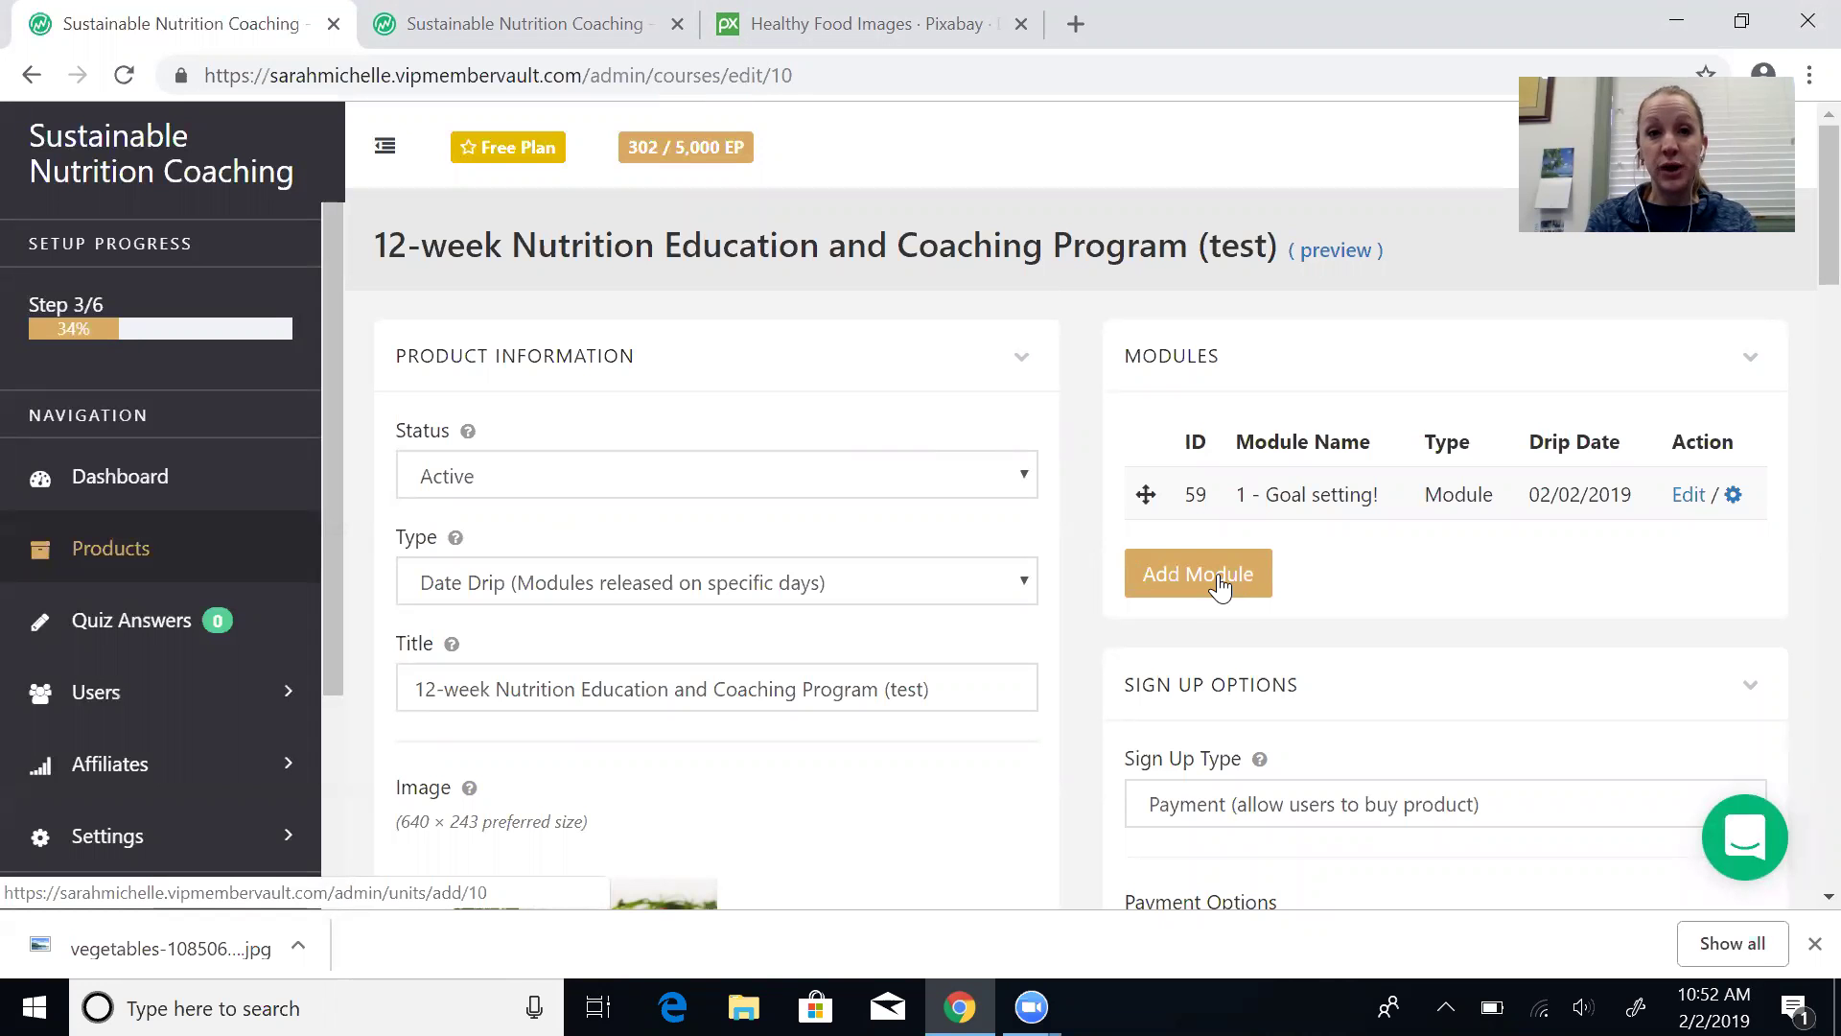
Step: Switch to the Sustainable Nutrition 12-week Coaching Program preview and open its "How To Set Good Goals" module
{"action": "key", "text": "ctrl+Tab"}
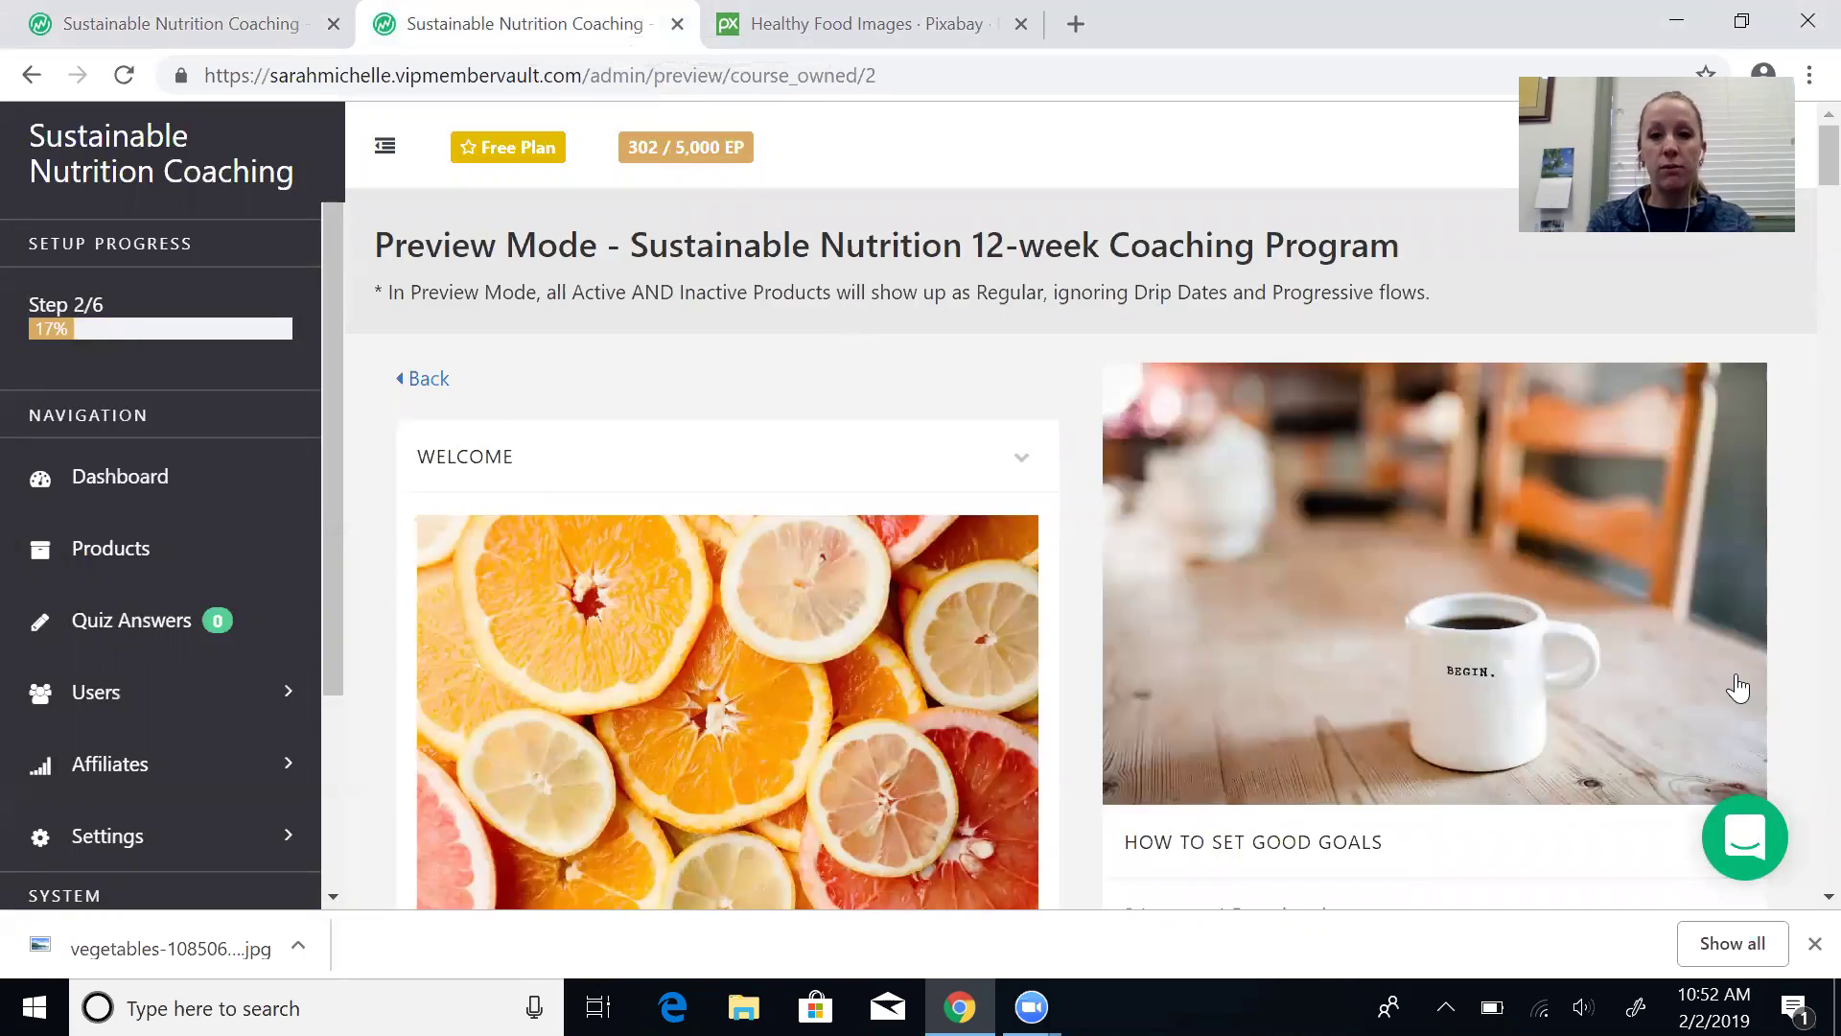
{"action": "mouse_move", "coordinate": [1797, 165]}
{"action": "left_mouse_down"}
{"action": "mouse_move", "coordinate": [1795, 654]}
{"action": "mouse_move", "coordinate": [1795, 136]}
{"action": "mouse_move", "coordinate": [1797, 169]}
{"action": "left_mouse_up"}
{"action": "scroll", "coordinate": [1795, 186], "scroll_direction": "up", "scroll_amount": 1}
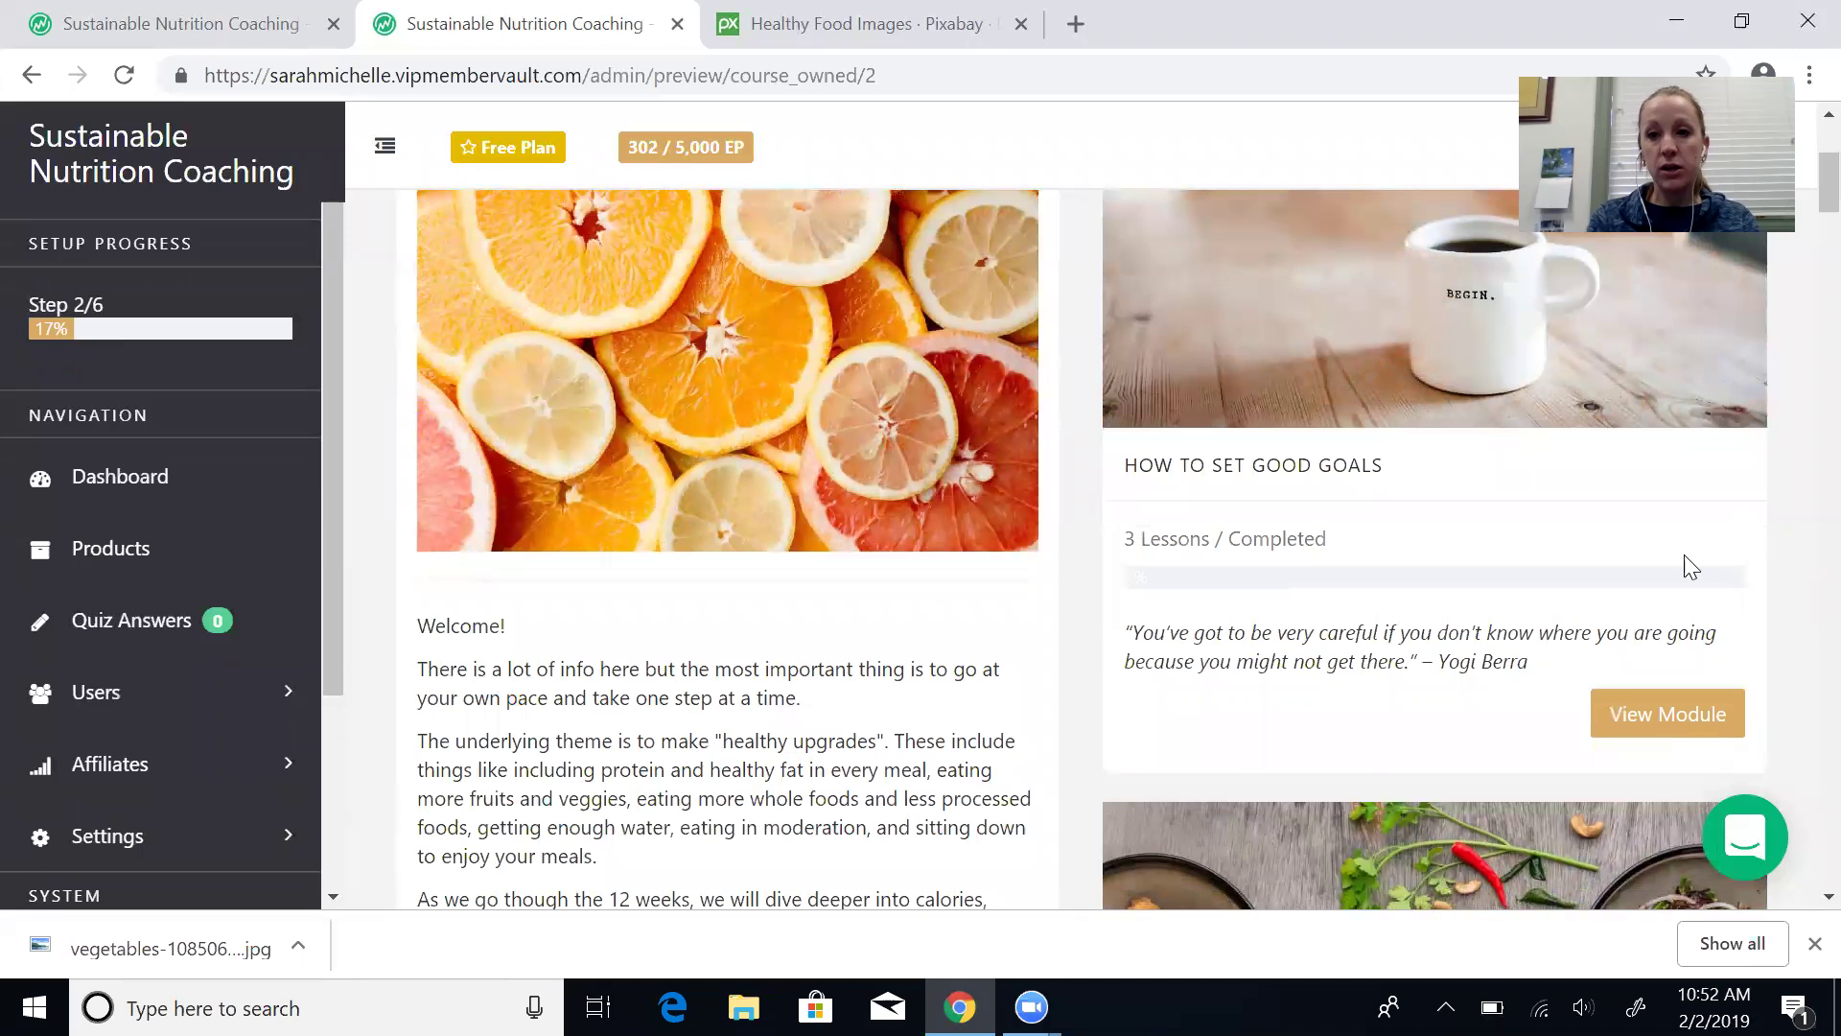
{"action": "left_click", "coordinate": [1615, 719]}
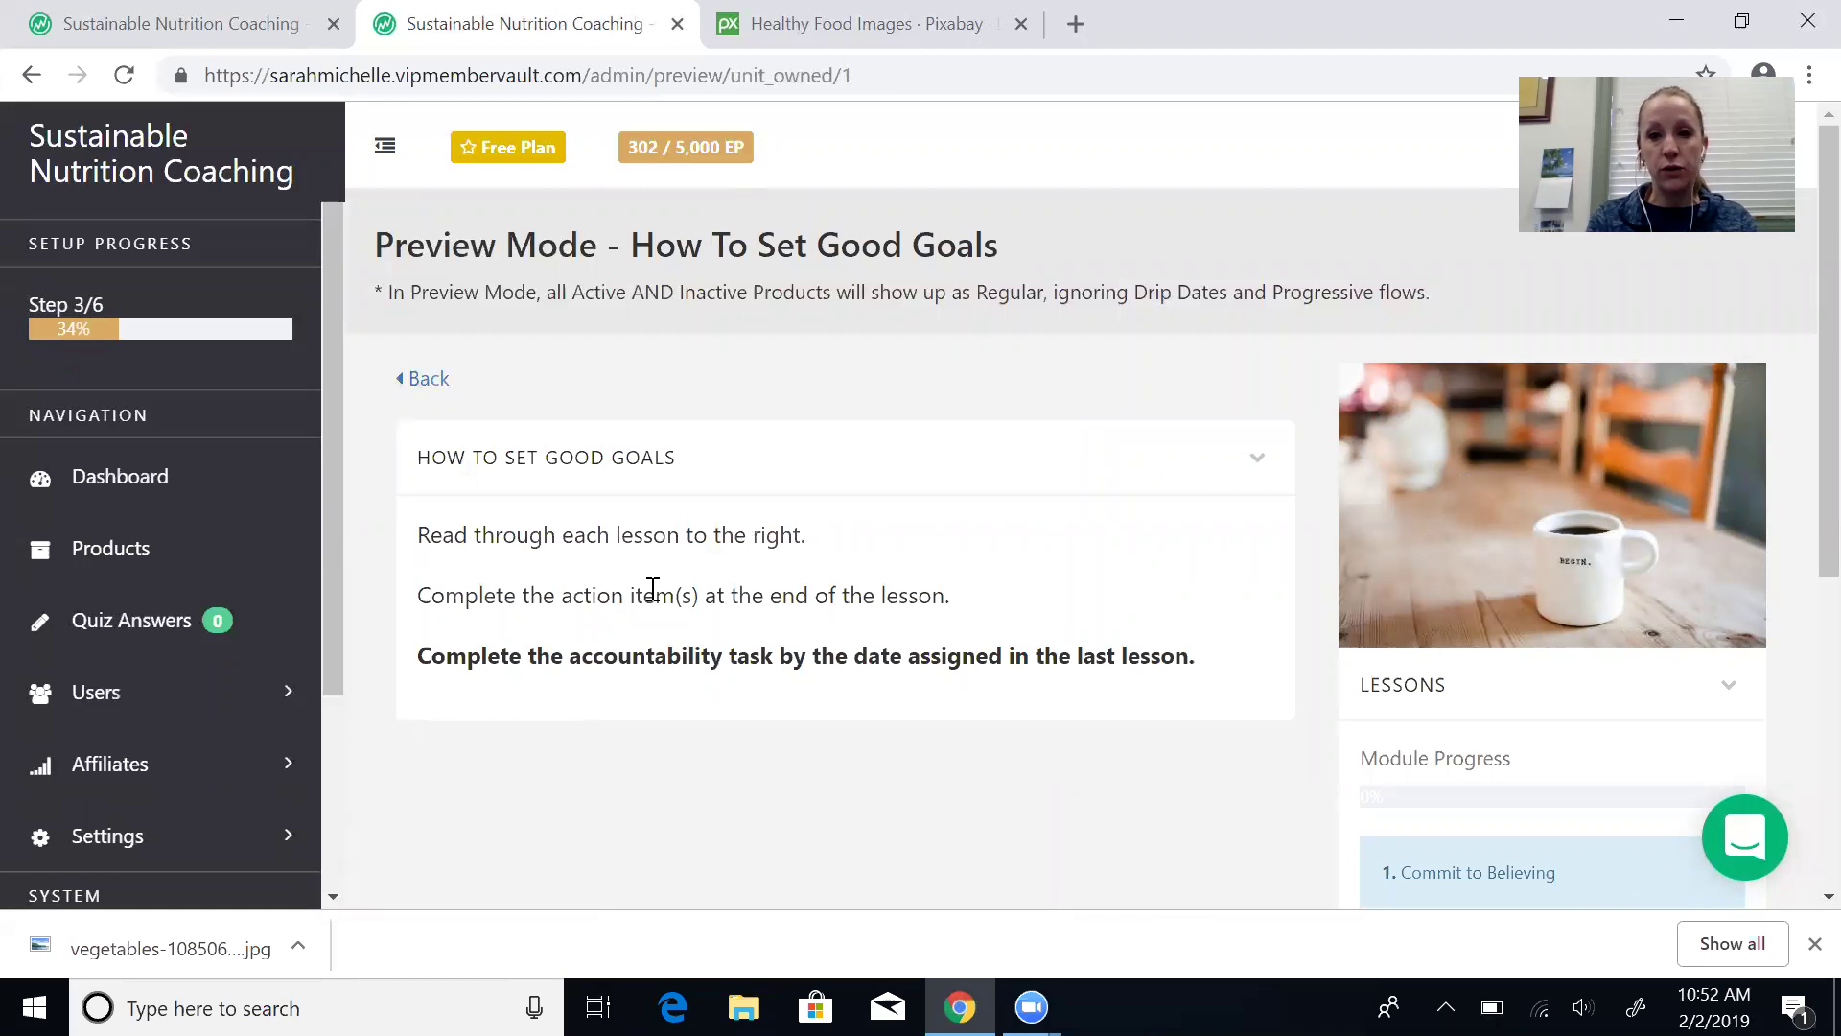
Step: Read through the "Commit to Believing" lesson and open its downloadable Vision worksheet PDF
{"action": "scroll", "coordinate": [1795, 356], "scroll_direction": "down", "scroll_amount": 3}
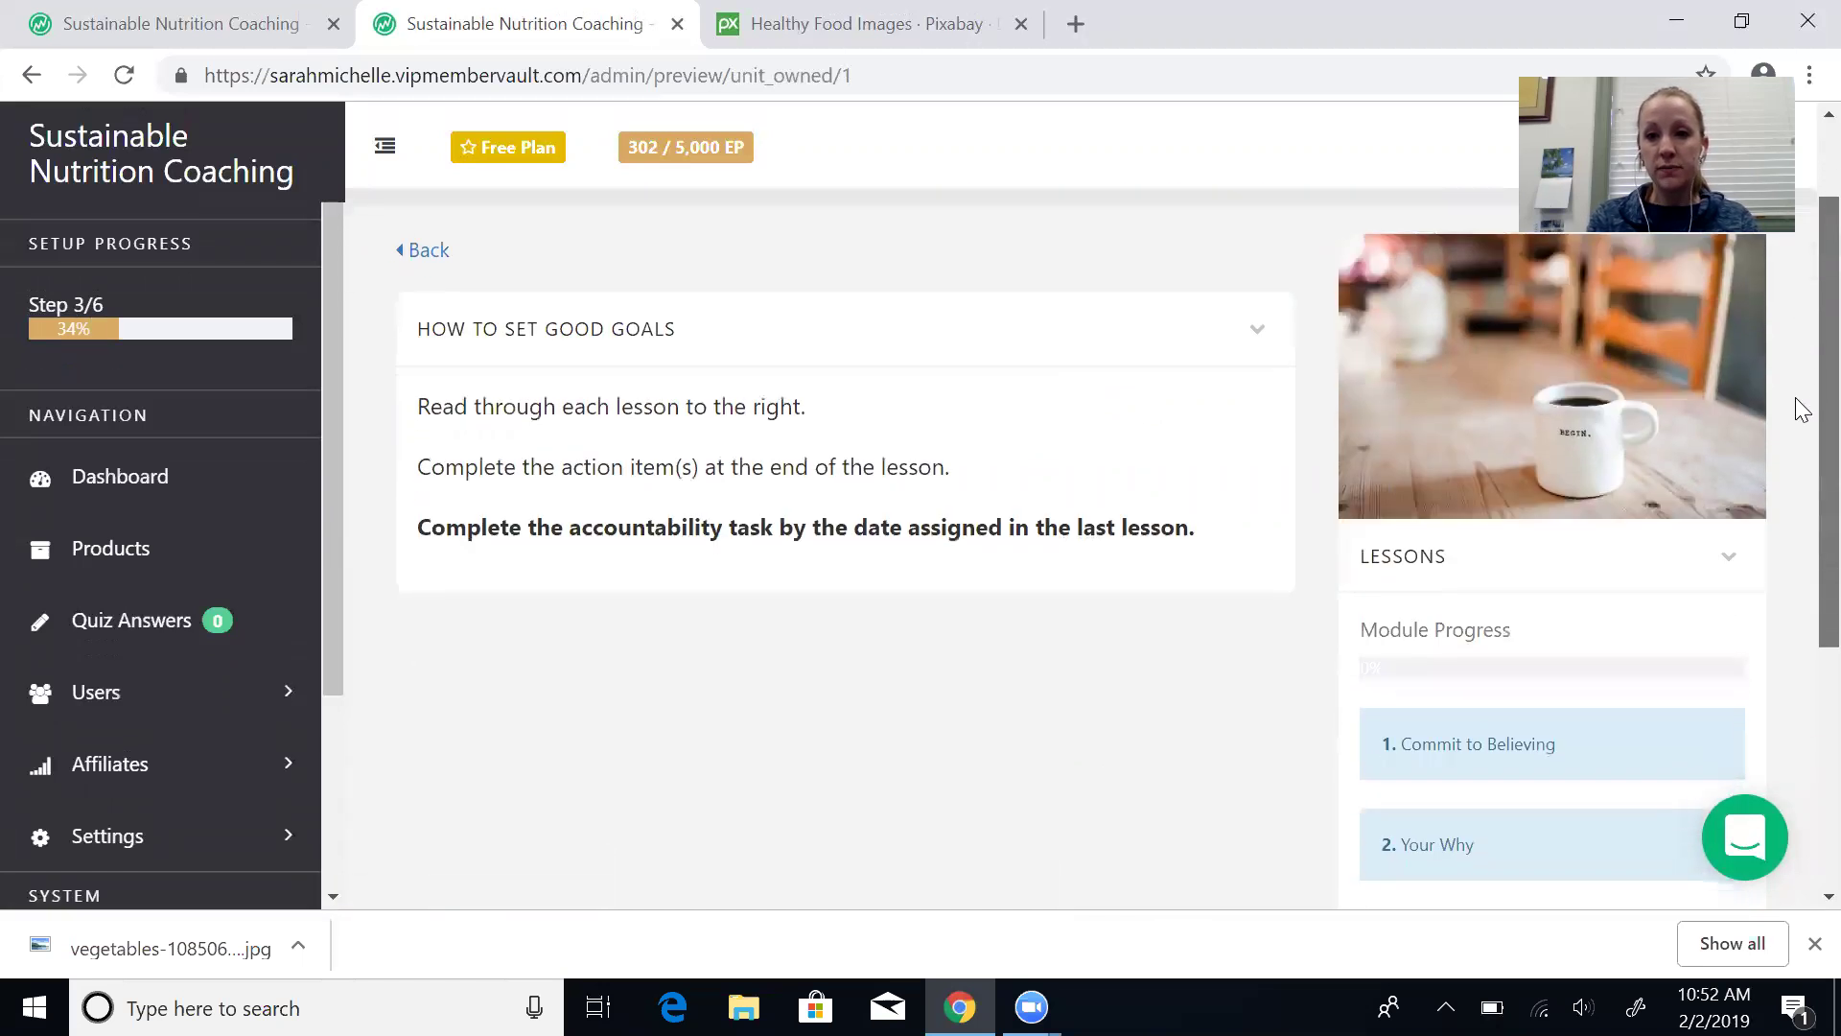
{"action": "left_click", "coordinate": [1541, 563]}
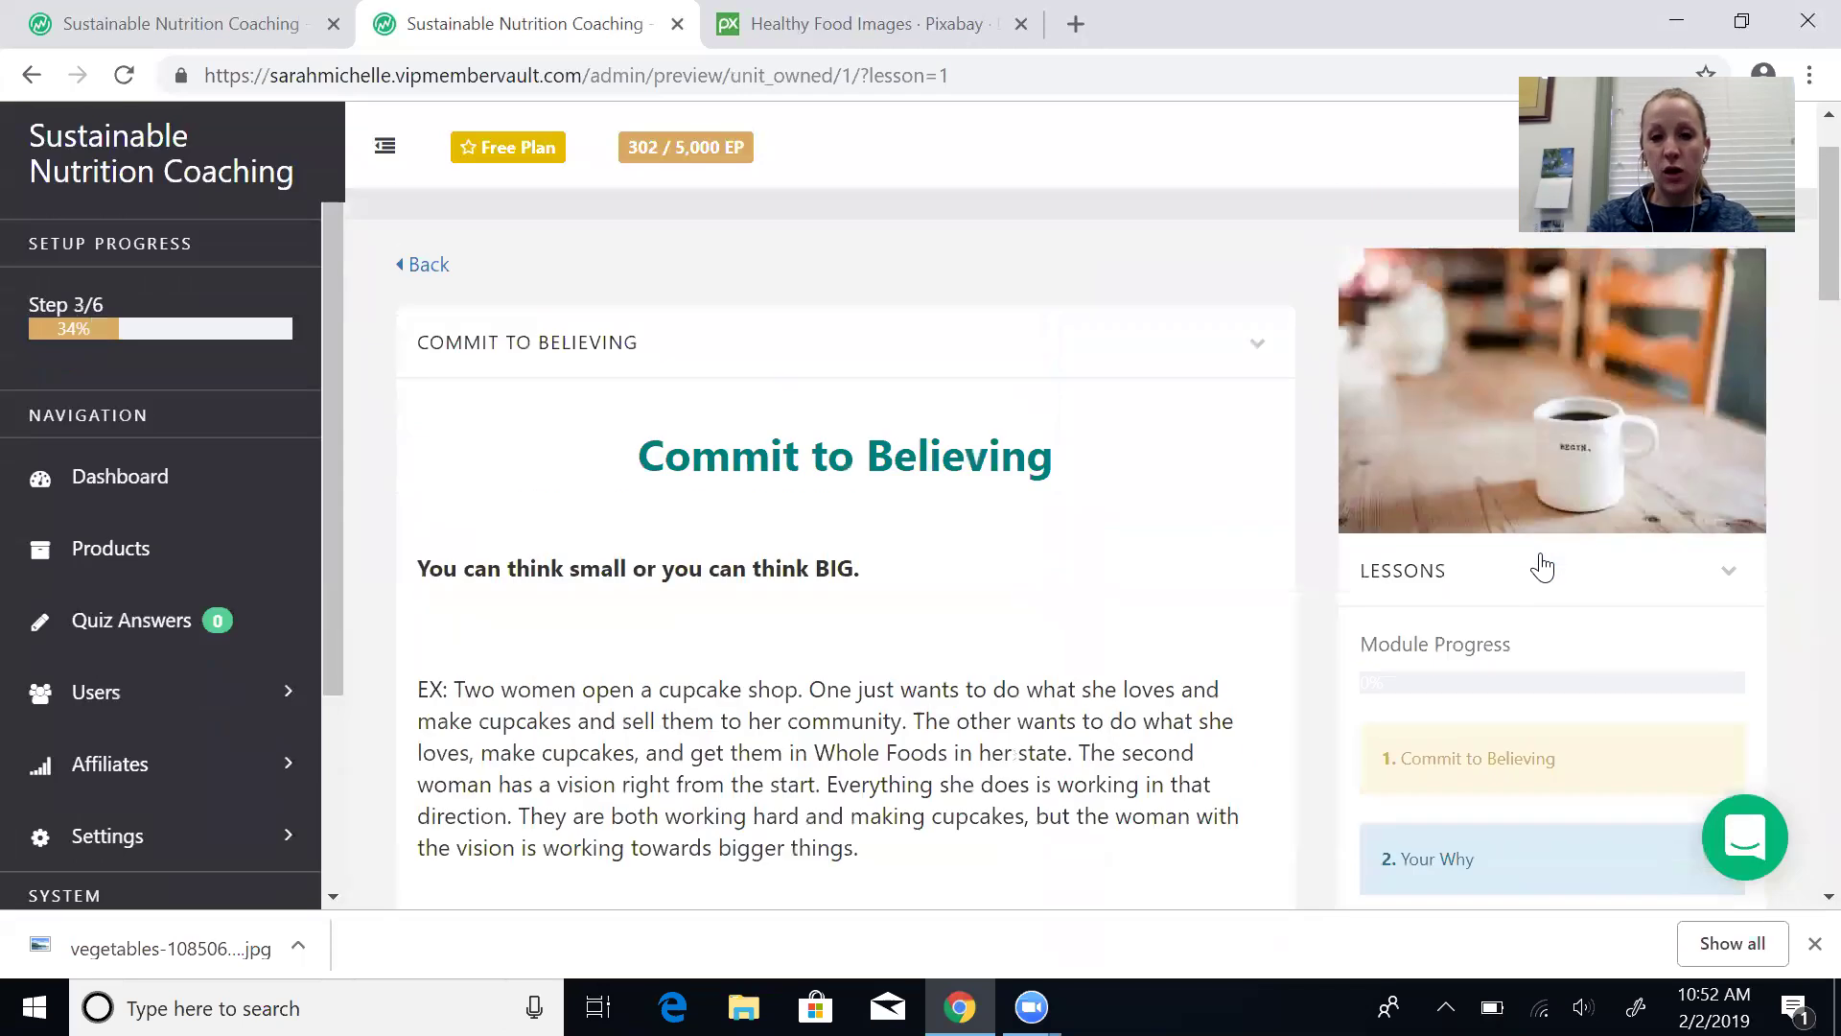
{"action": "scroll", "coordinate": [1784, 254], "scroll_direction": "down", "scroll_amount": 20}
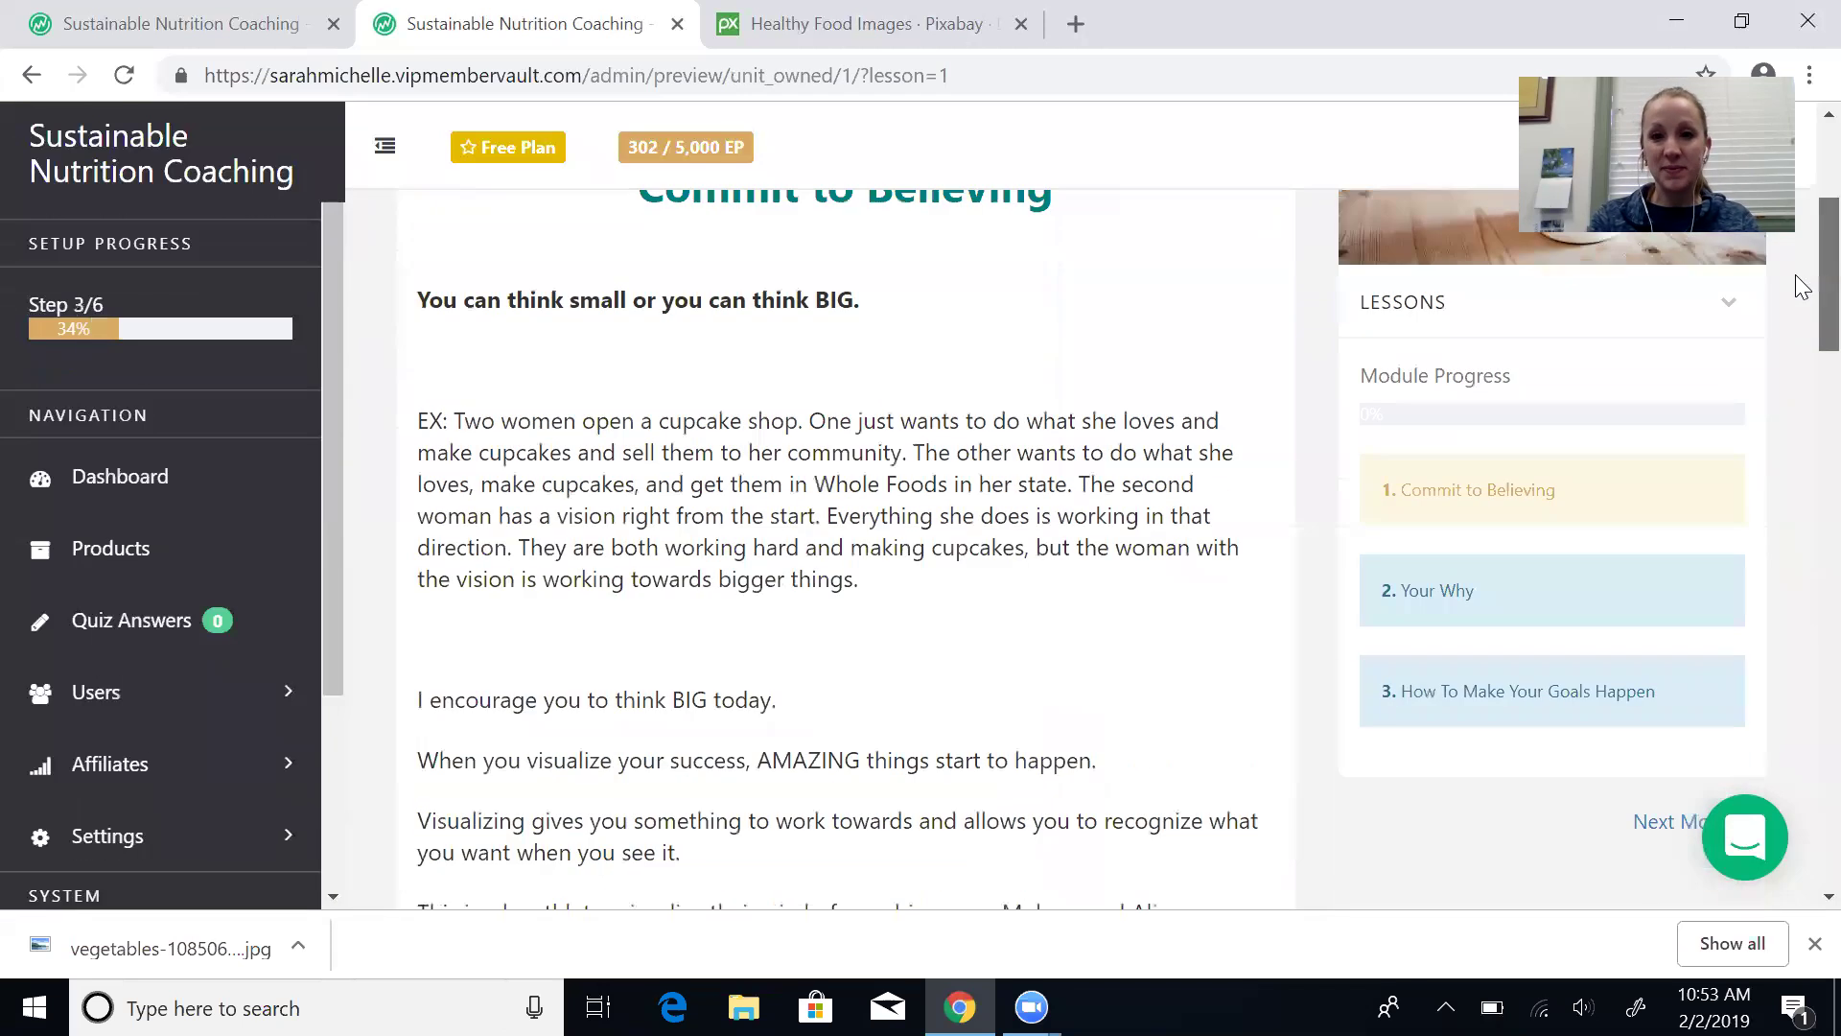
{"action": "scroll", "coordinate": [1801, 681], "scroll_direction": "down", "scroll_amount": 5}
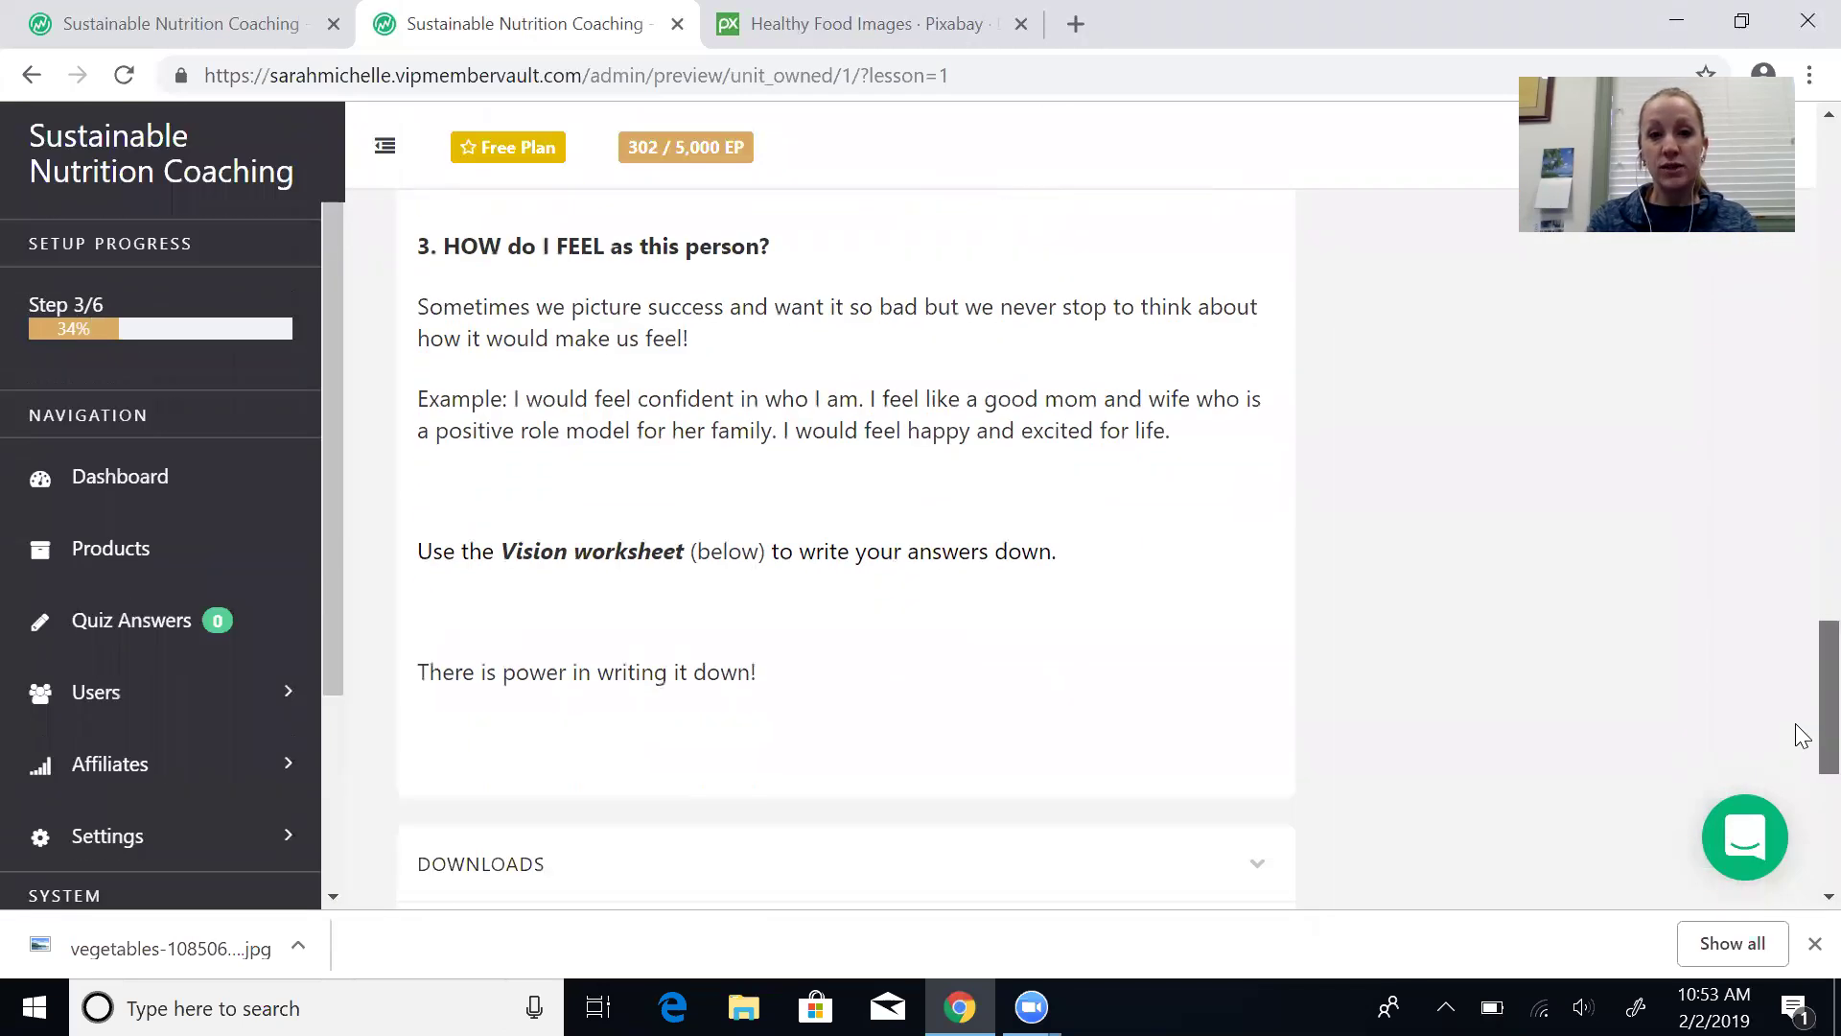
{"action": "left_click", "coordinate": [535, 614]}
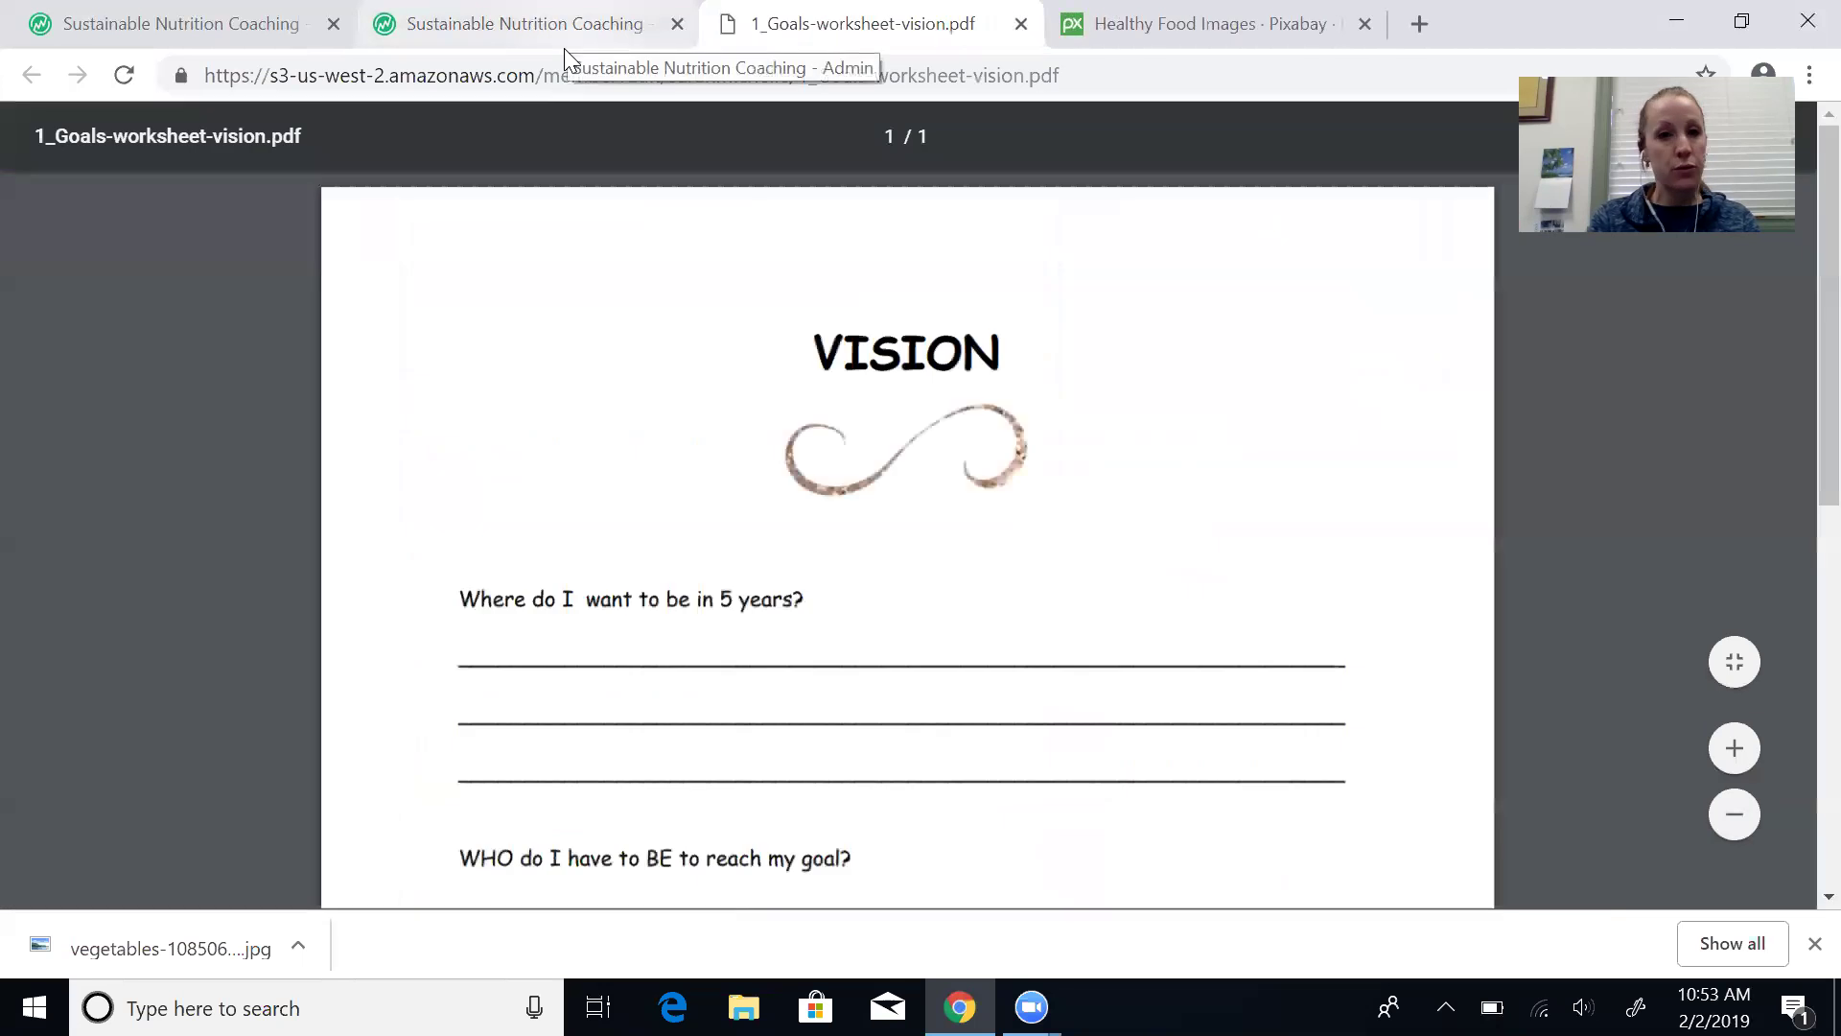
Step: Return from the worksheet PDF to the "Commit to Believing" lesson preview and review its downloads and homework sections
{"action": "left_click", "coordinate": [564, 38]}
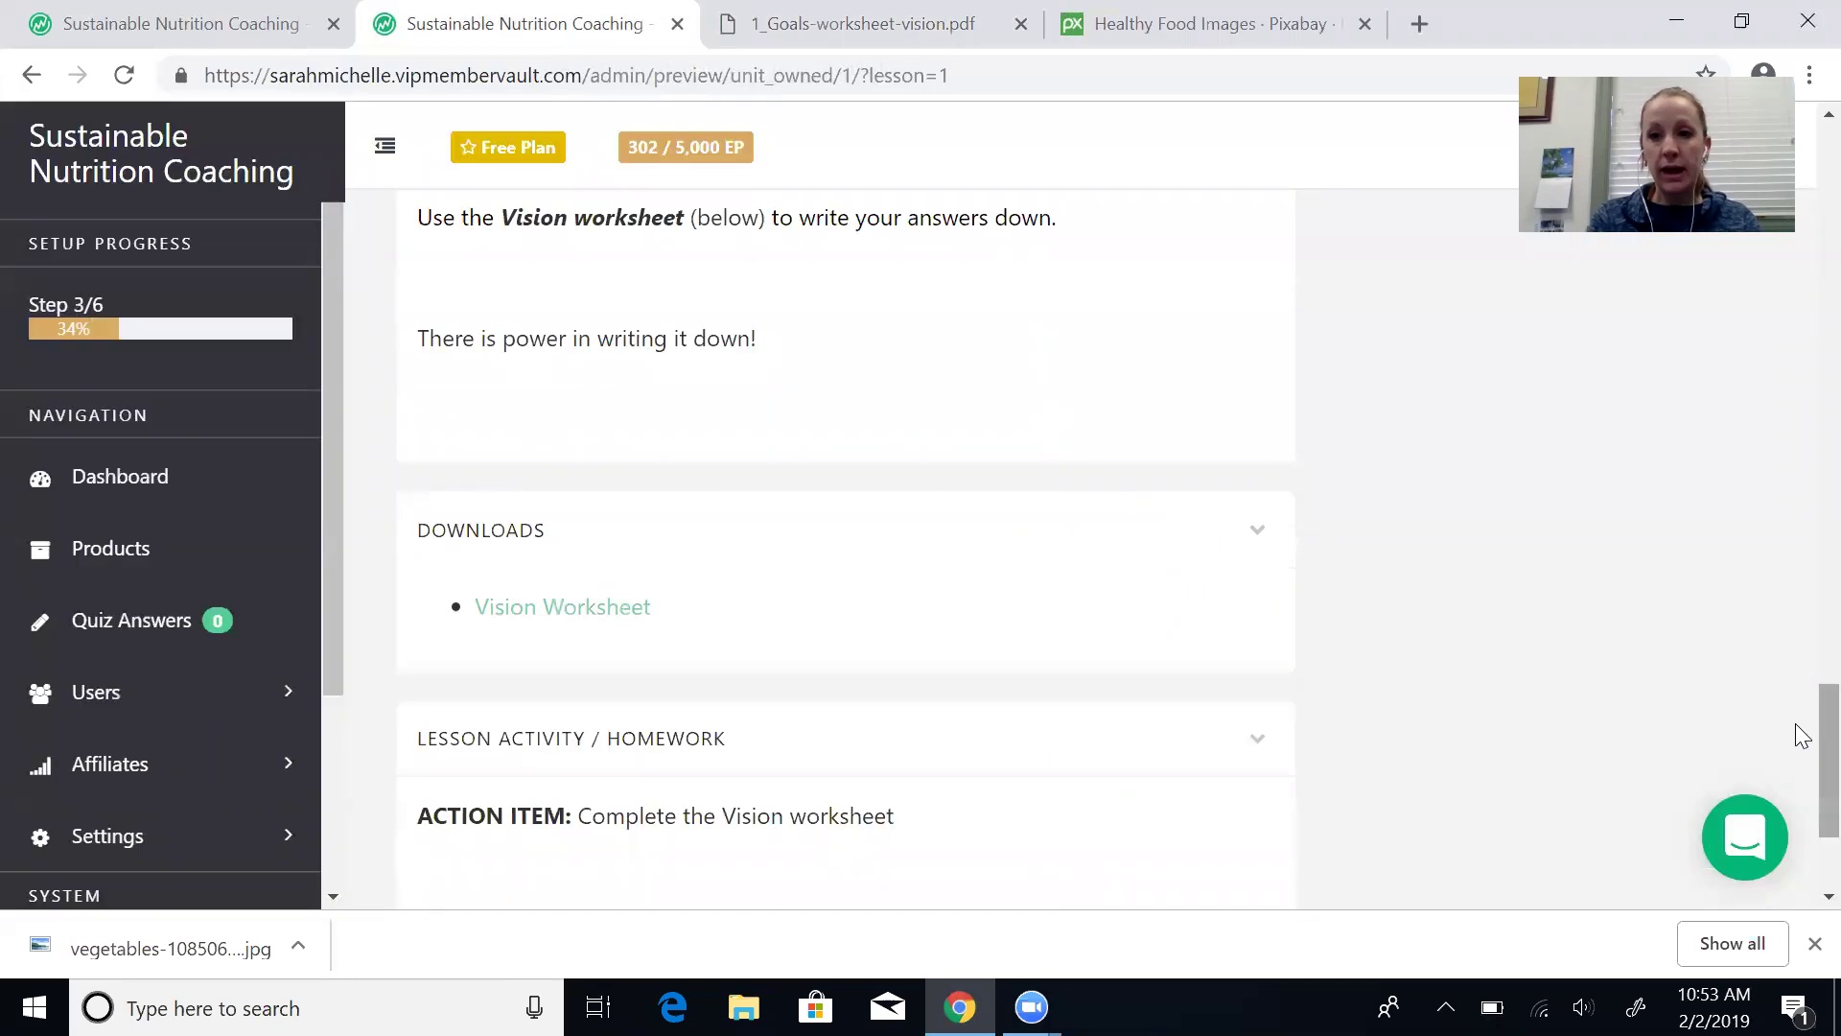
{"action": "scroll", "coordinate": [1801, 735], "scroll_direction": "down", "scroll_amount": 3}
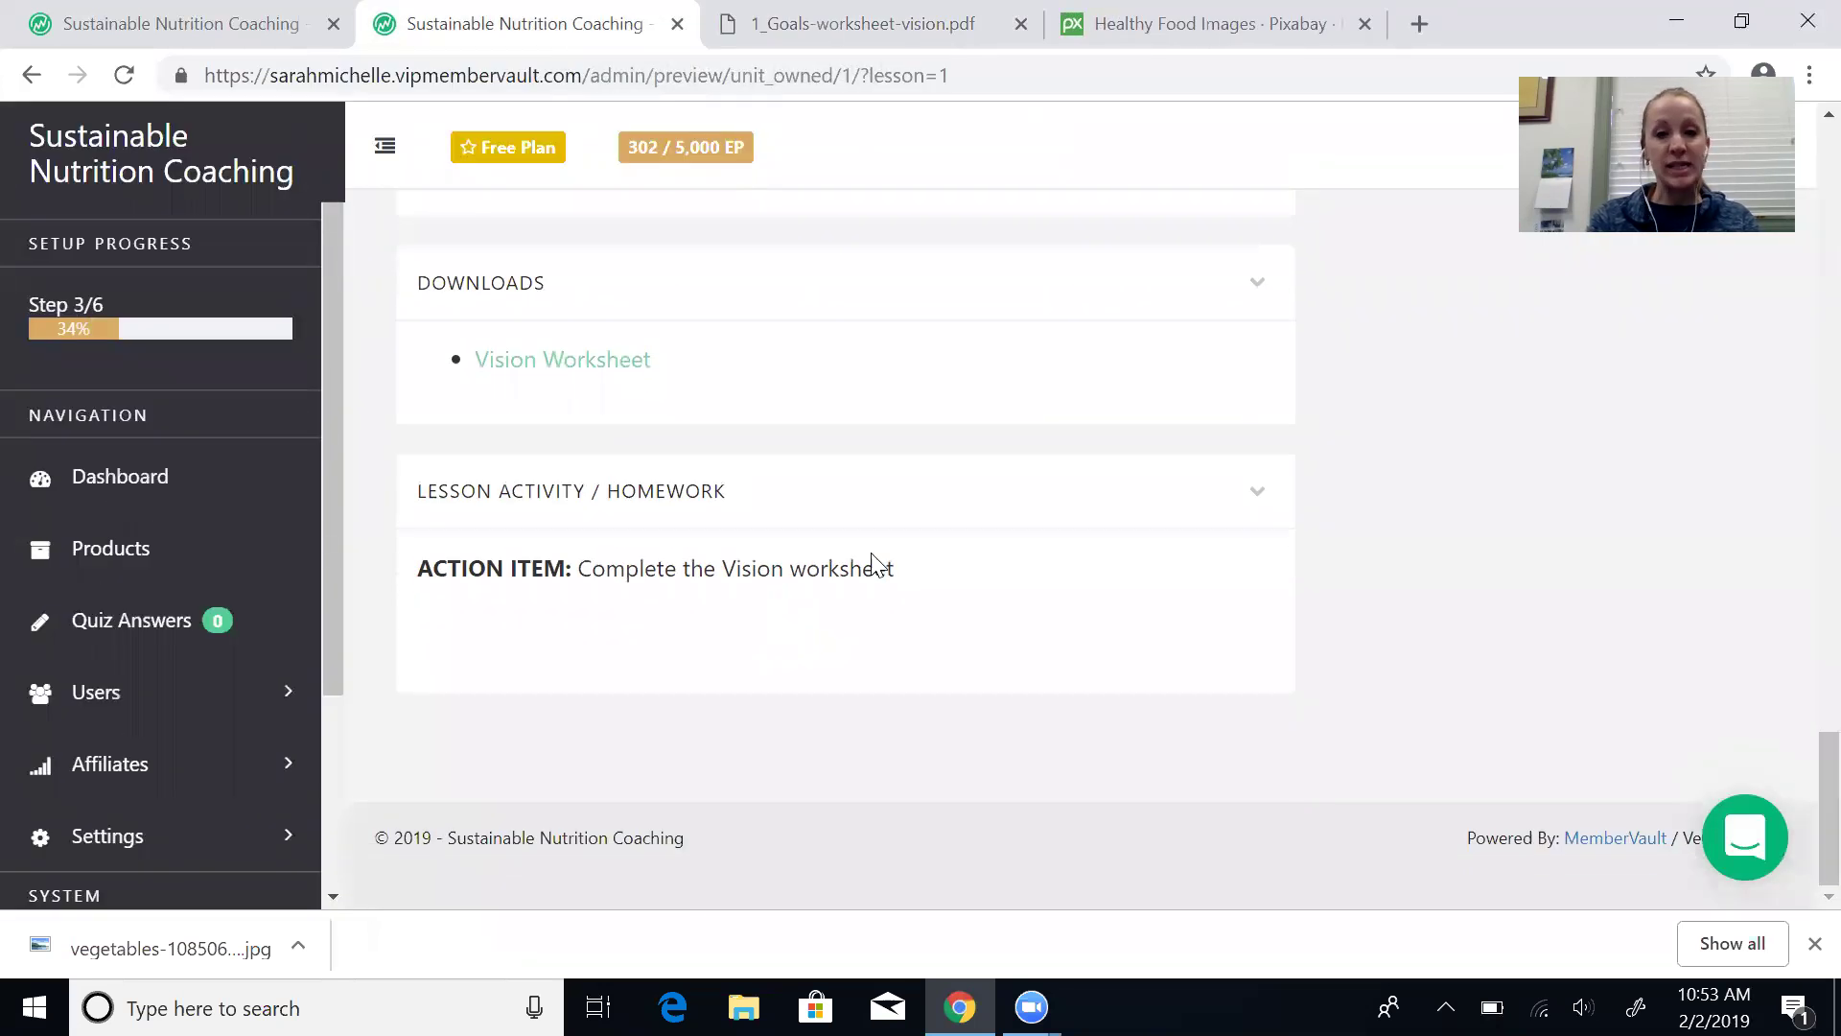
{"action": "left_click_drag", "start_coordinate": [1795, 803], "coordinate": [1795, 250]}
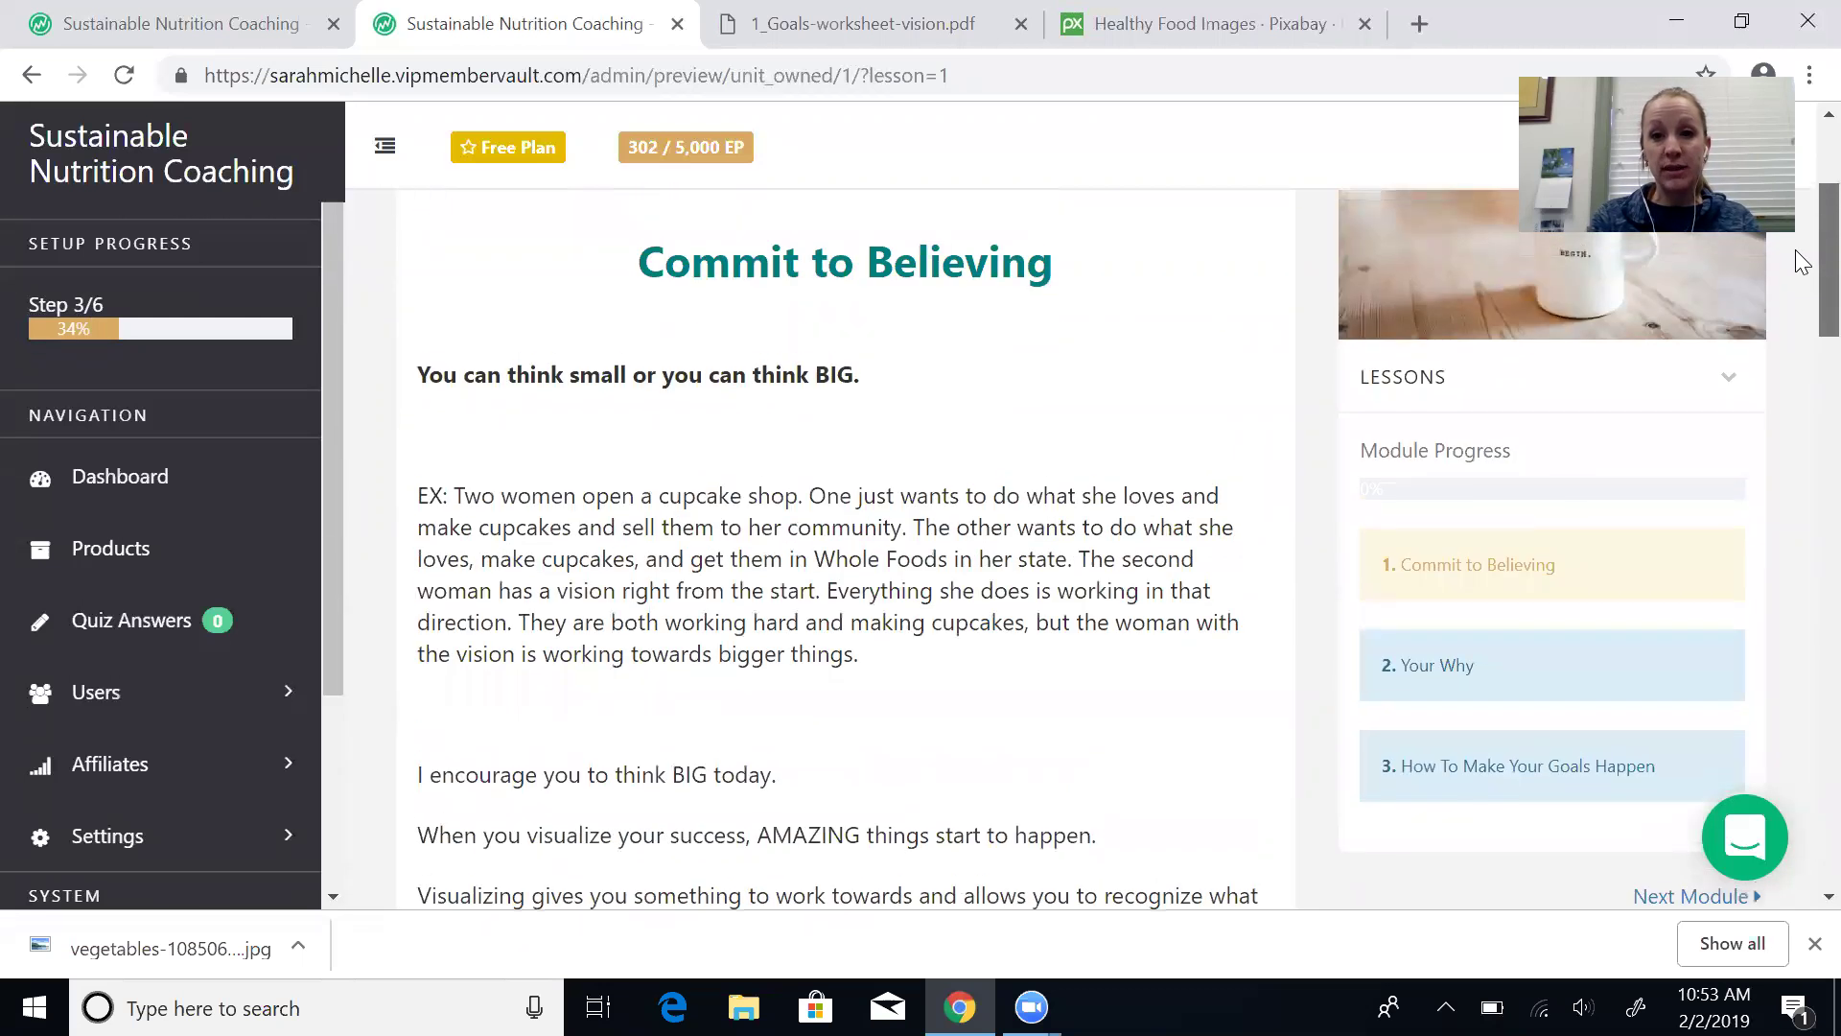
Step: Open the "How To Make Your Goals Happen" lesson and look over its content and lesson activity / homework section
{"action": "left_click", "coordinate": [1459, 776]}
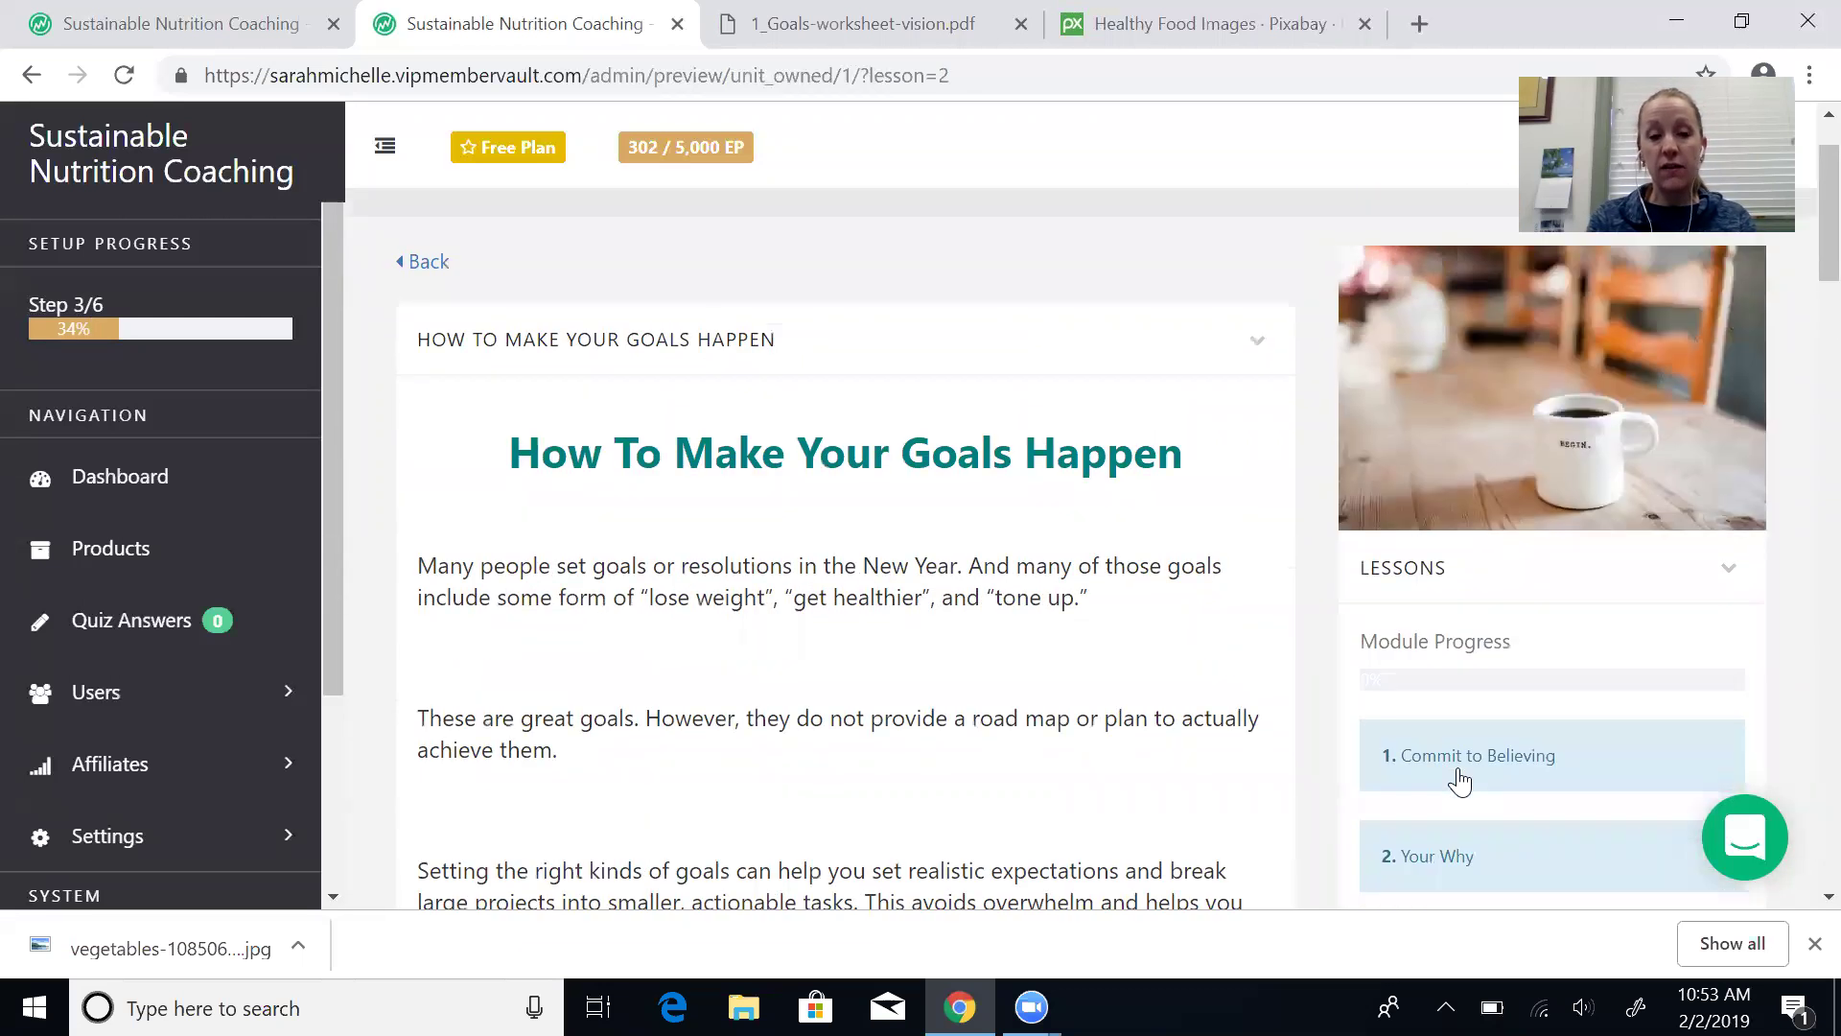
{"action": "left_click_drag", "start_coordinate": [1796, 232], "coordinate": [1795, 874]}
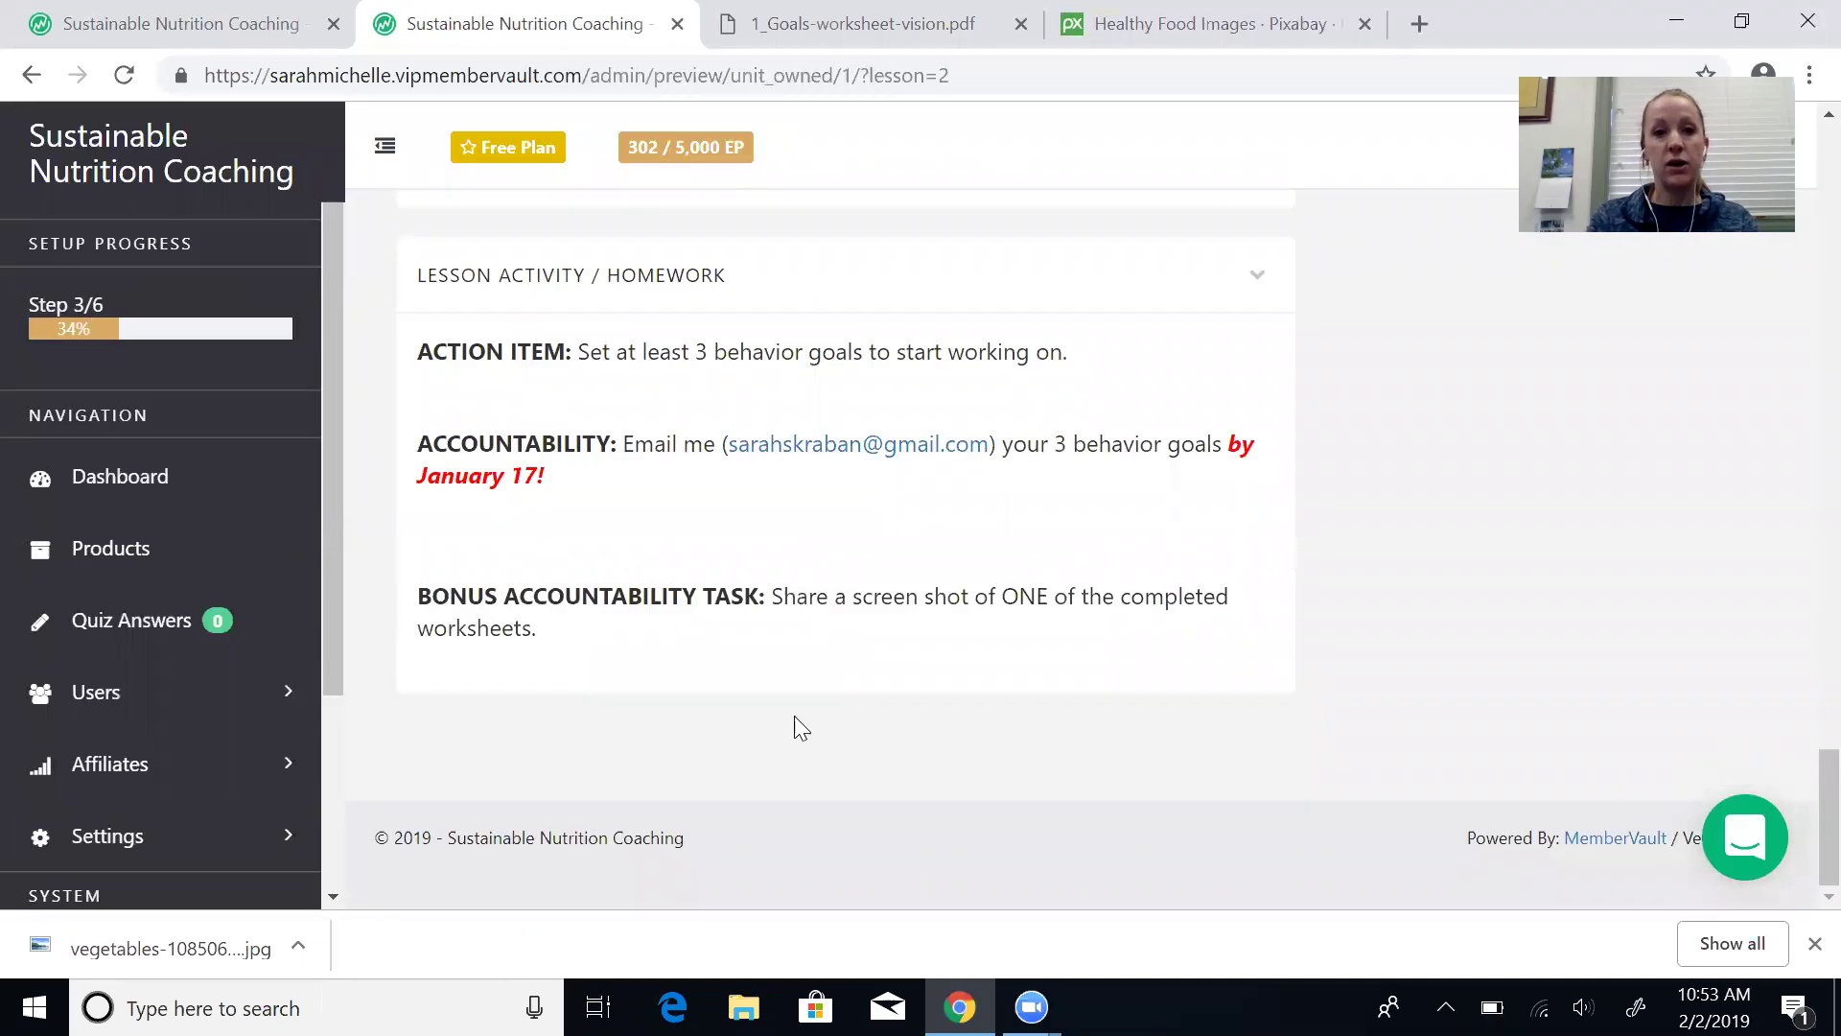
{"action": "left_click_drag", "start_coordinate": [1795, 790], "coordinate": [1797, 109]}
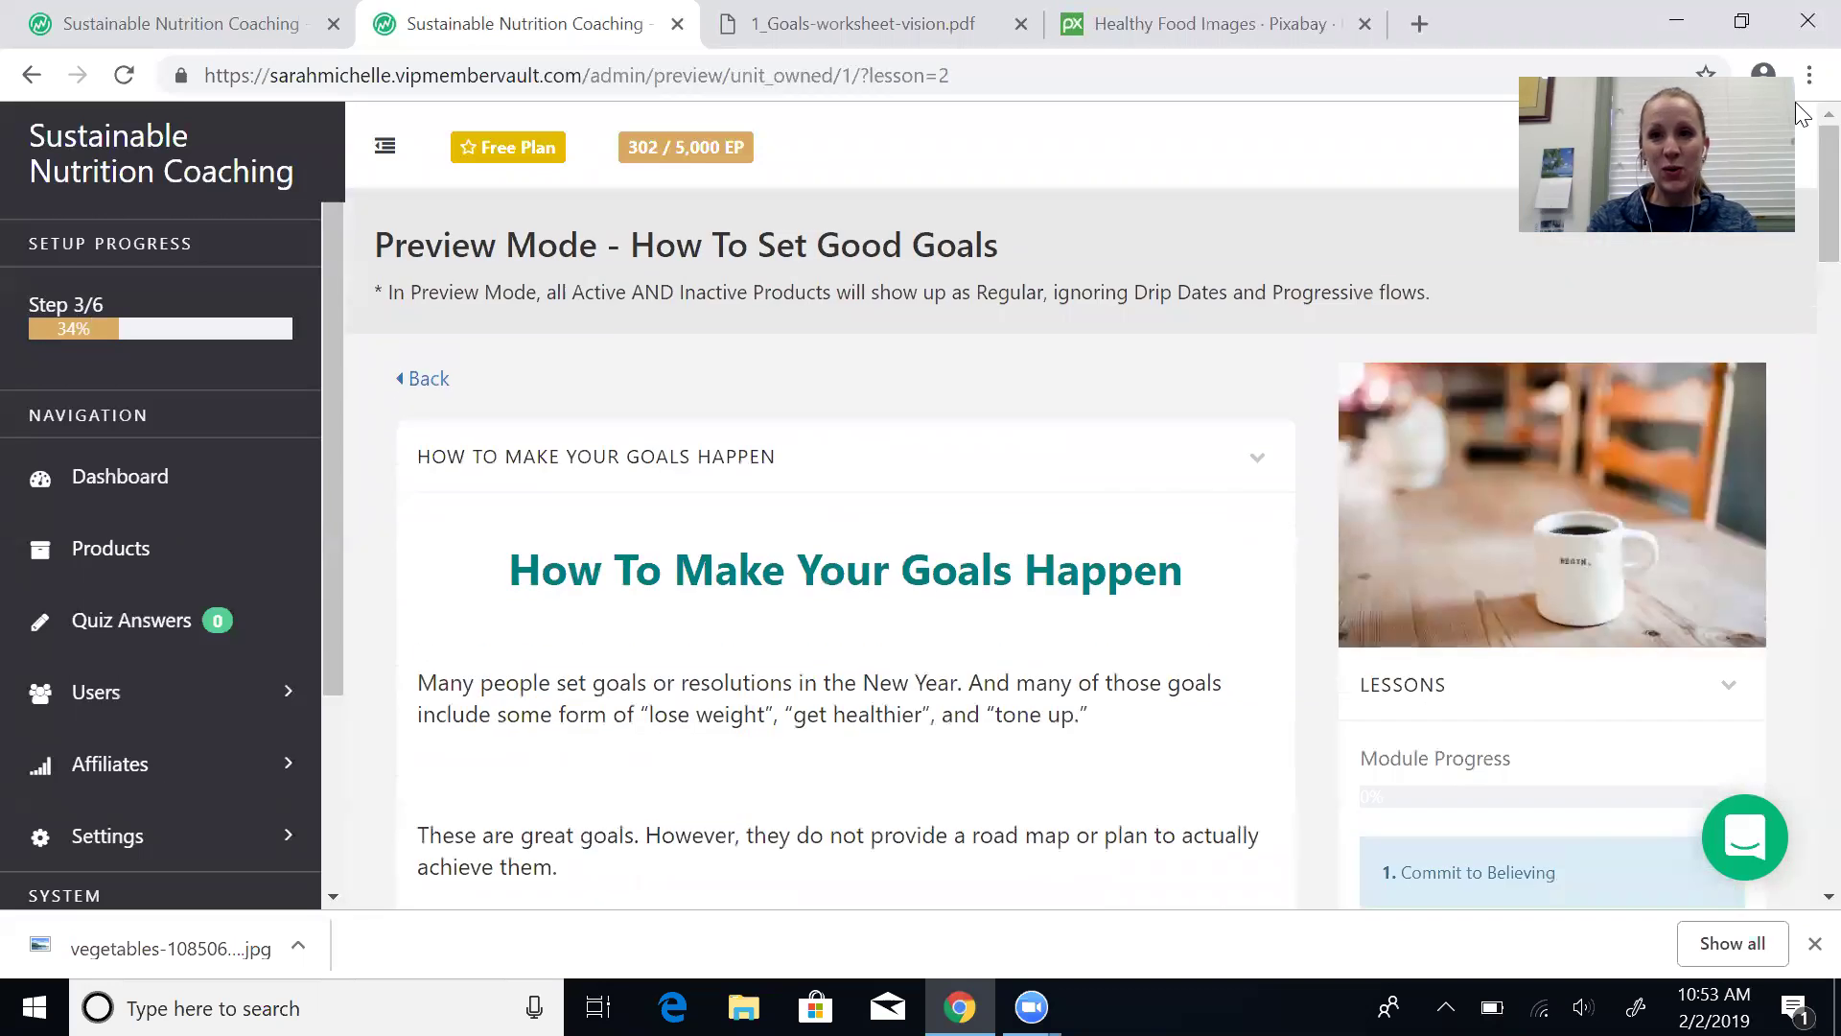